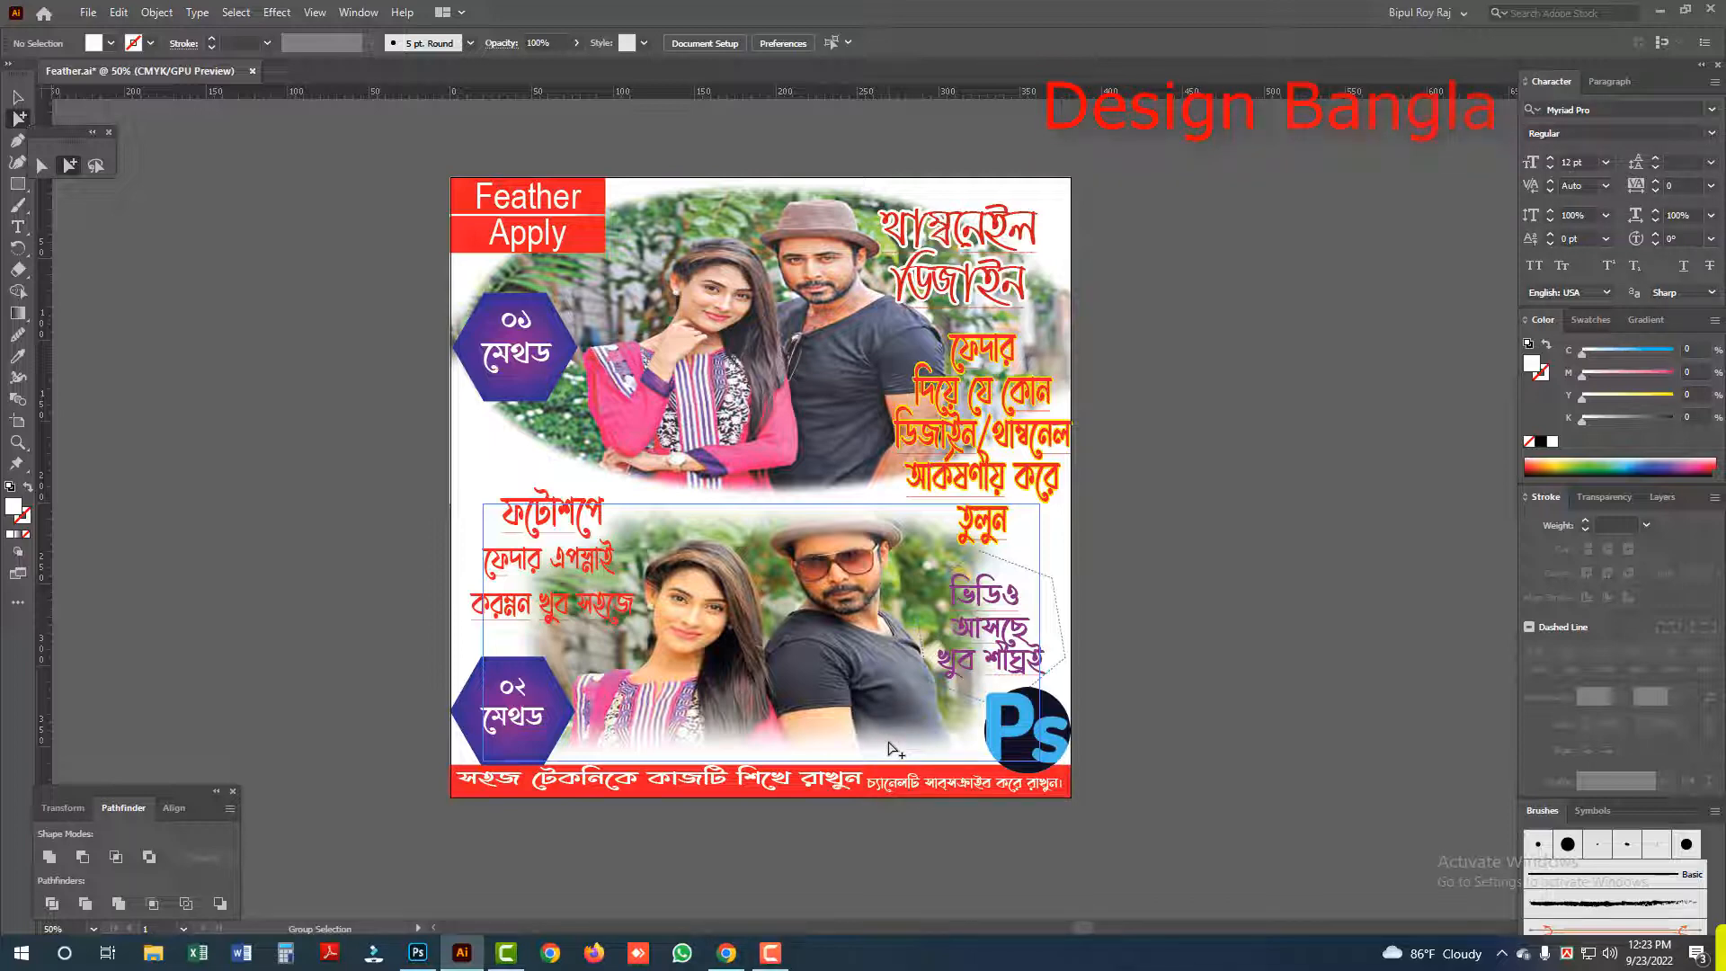
Step: Switch to Photoshop and look through the open photos, finishing on the single-person portrait
click(434, 953)
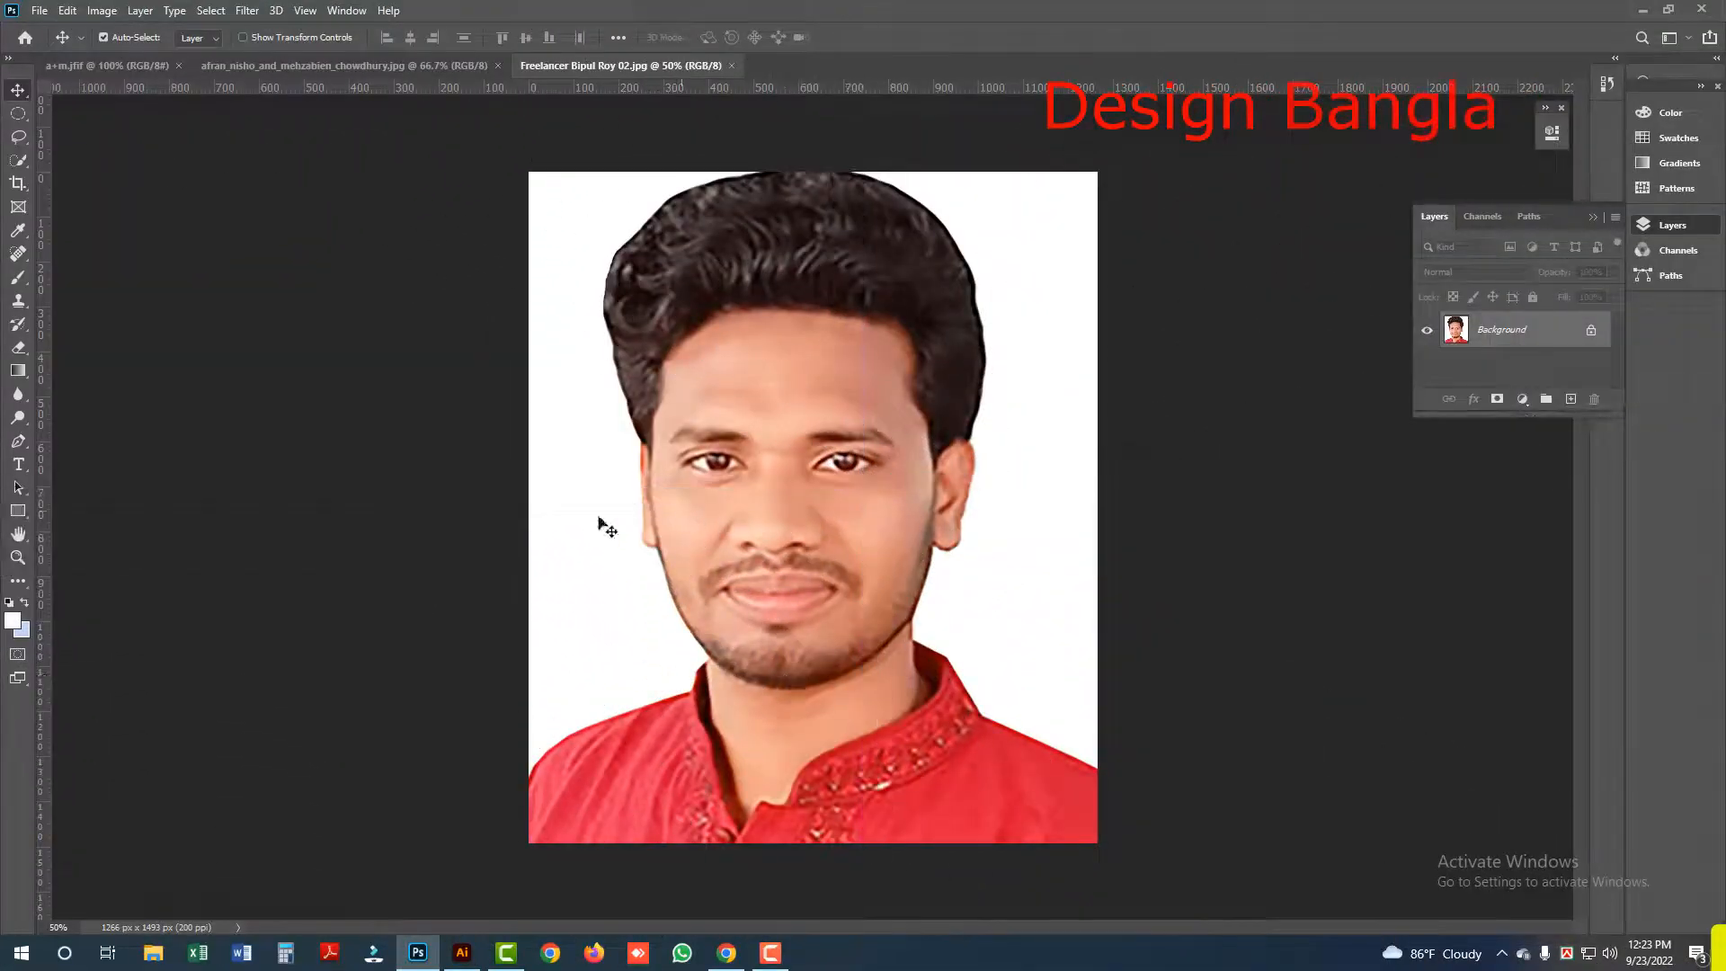
click(456, 70)
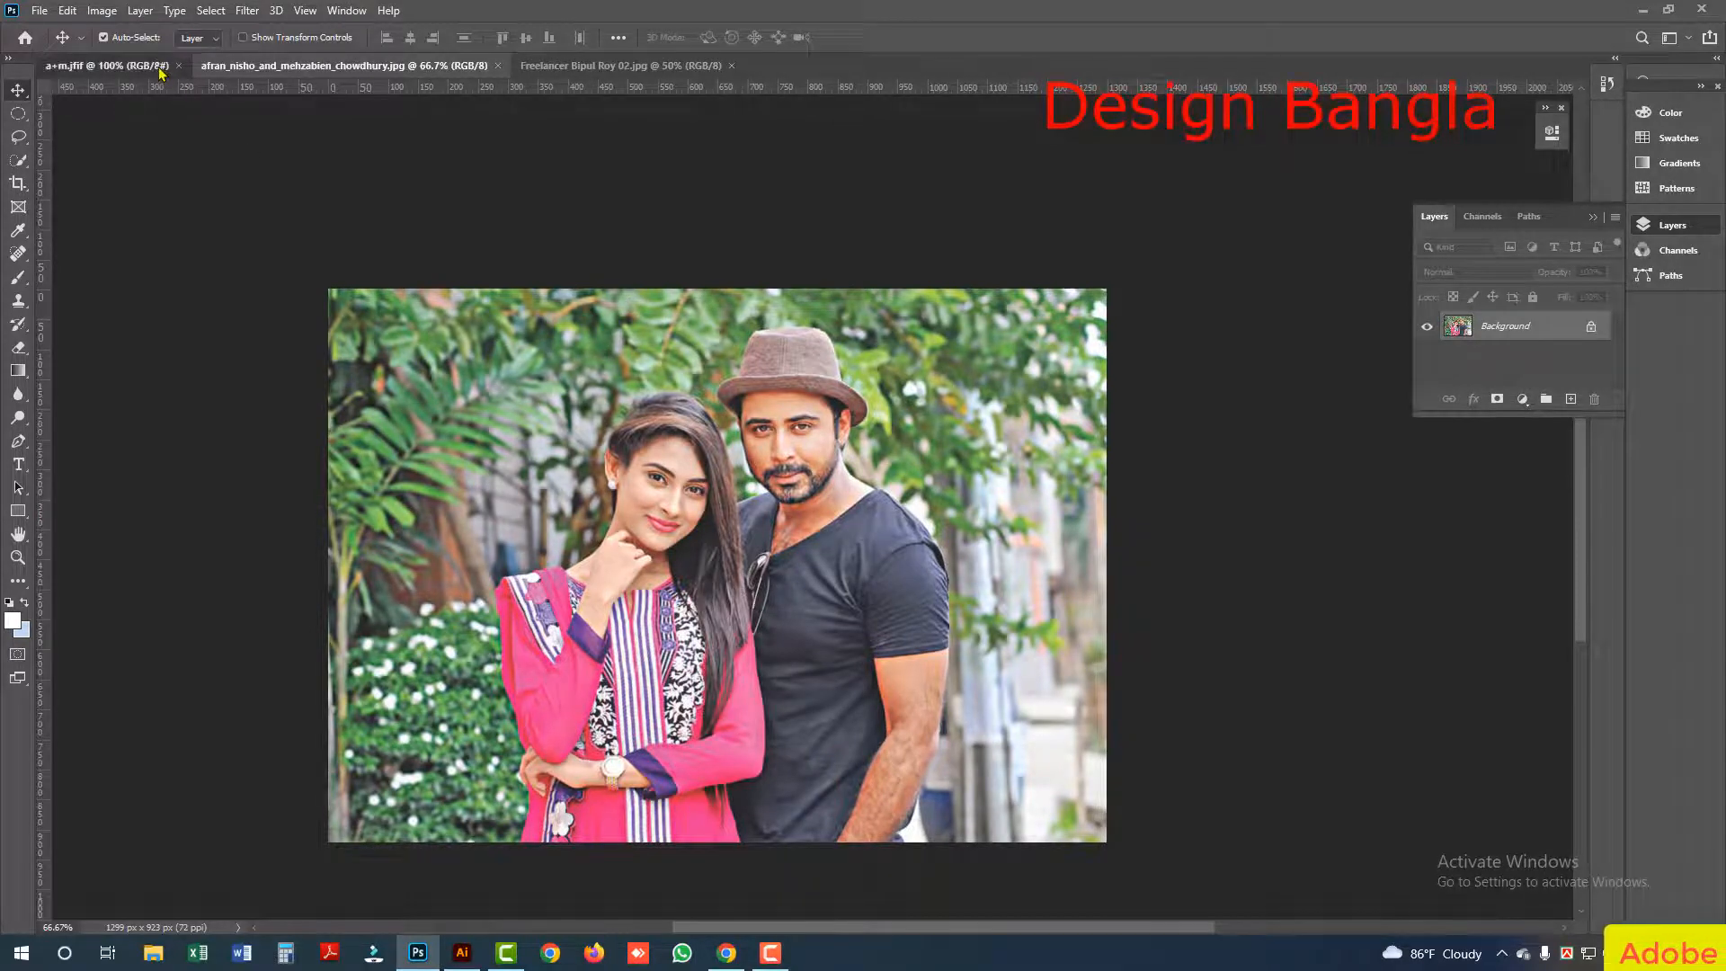
click(108, 65)
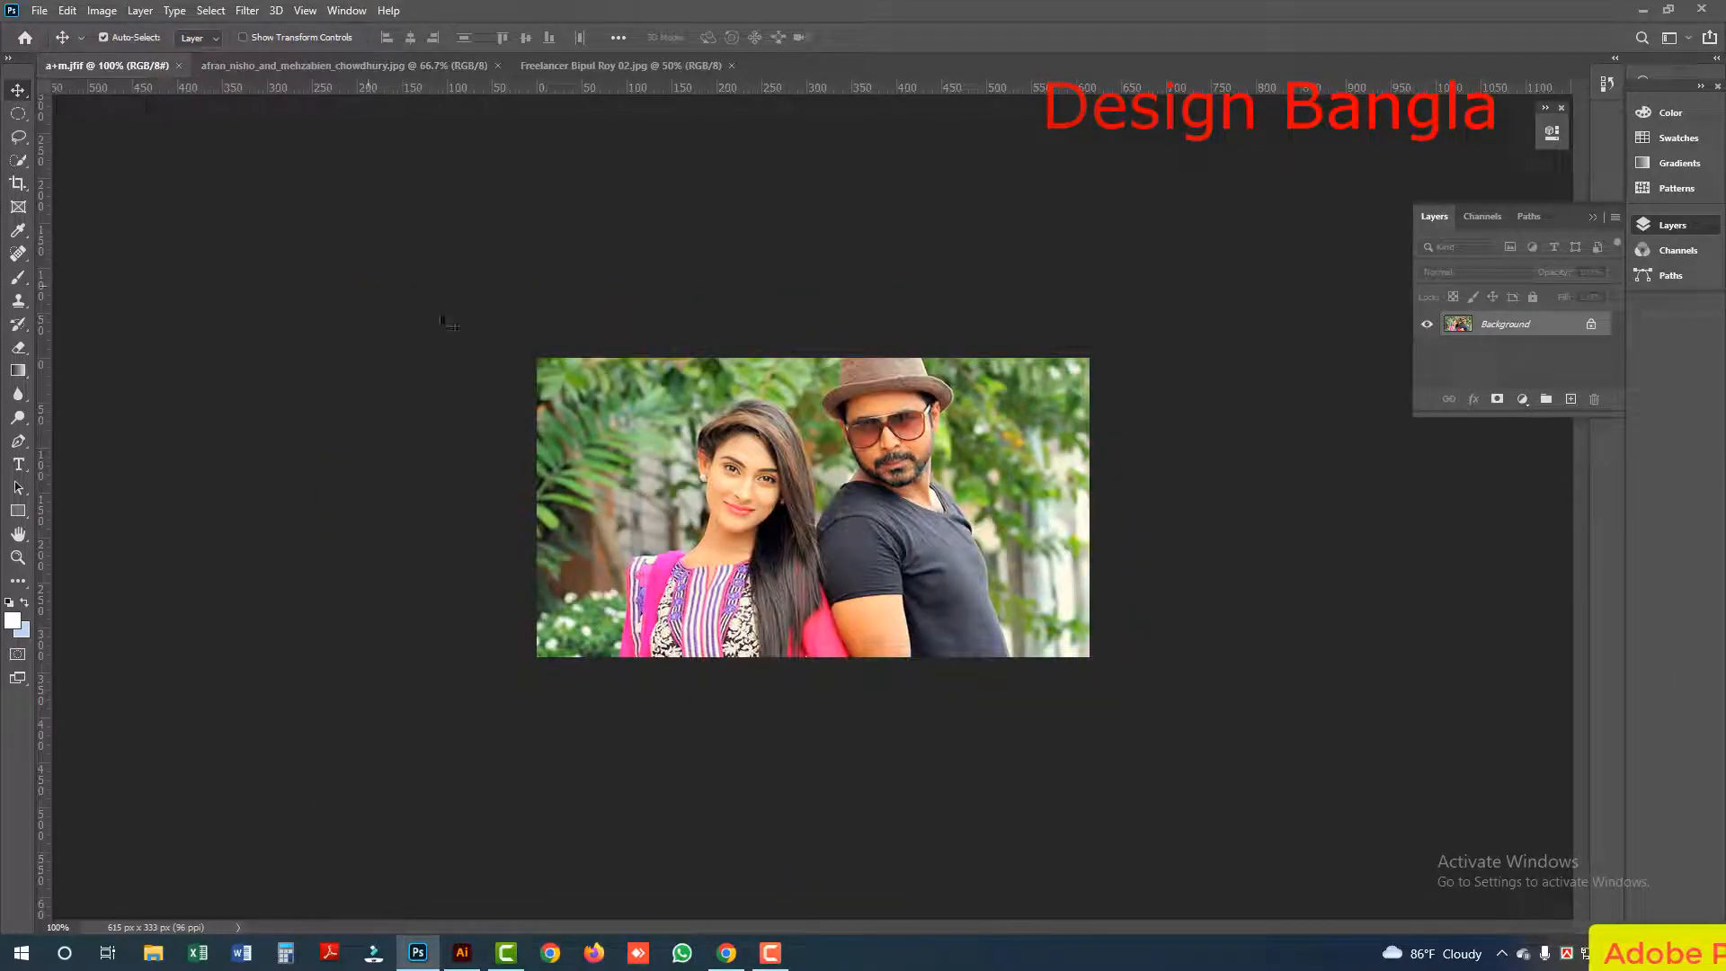
click(570, 69)
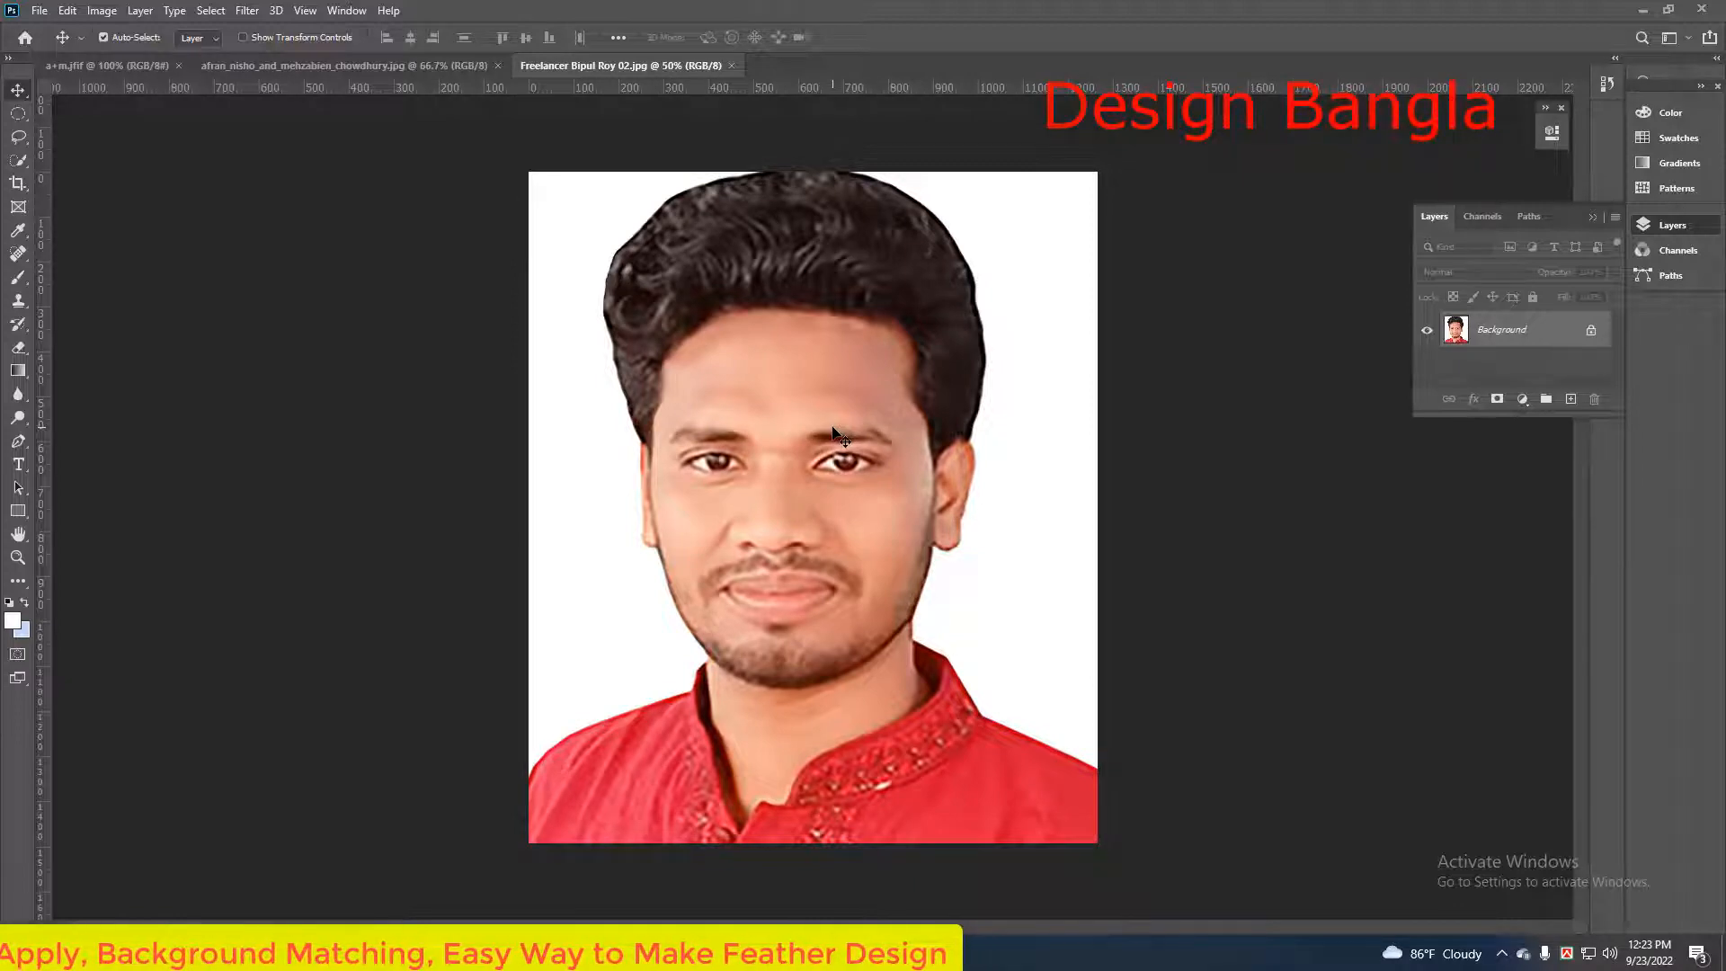
Step: Examine the edge between the white background and the red collar and shoulder of the portrait at close range
ctrl+click(662, 693)
ctrl+click(662, 693)
drag(597, 713, 697, 462)
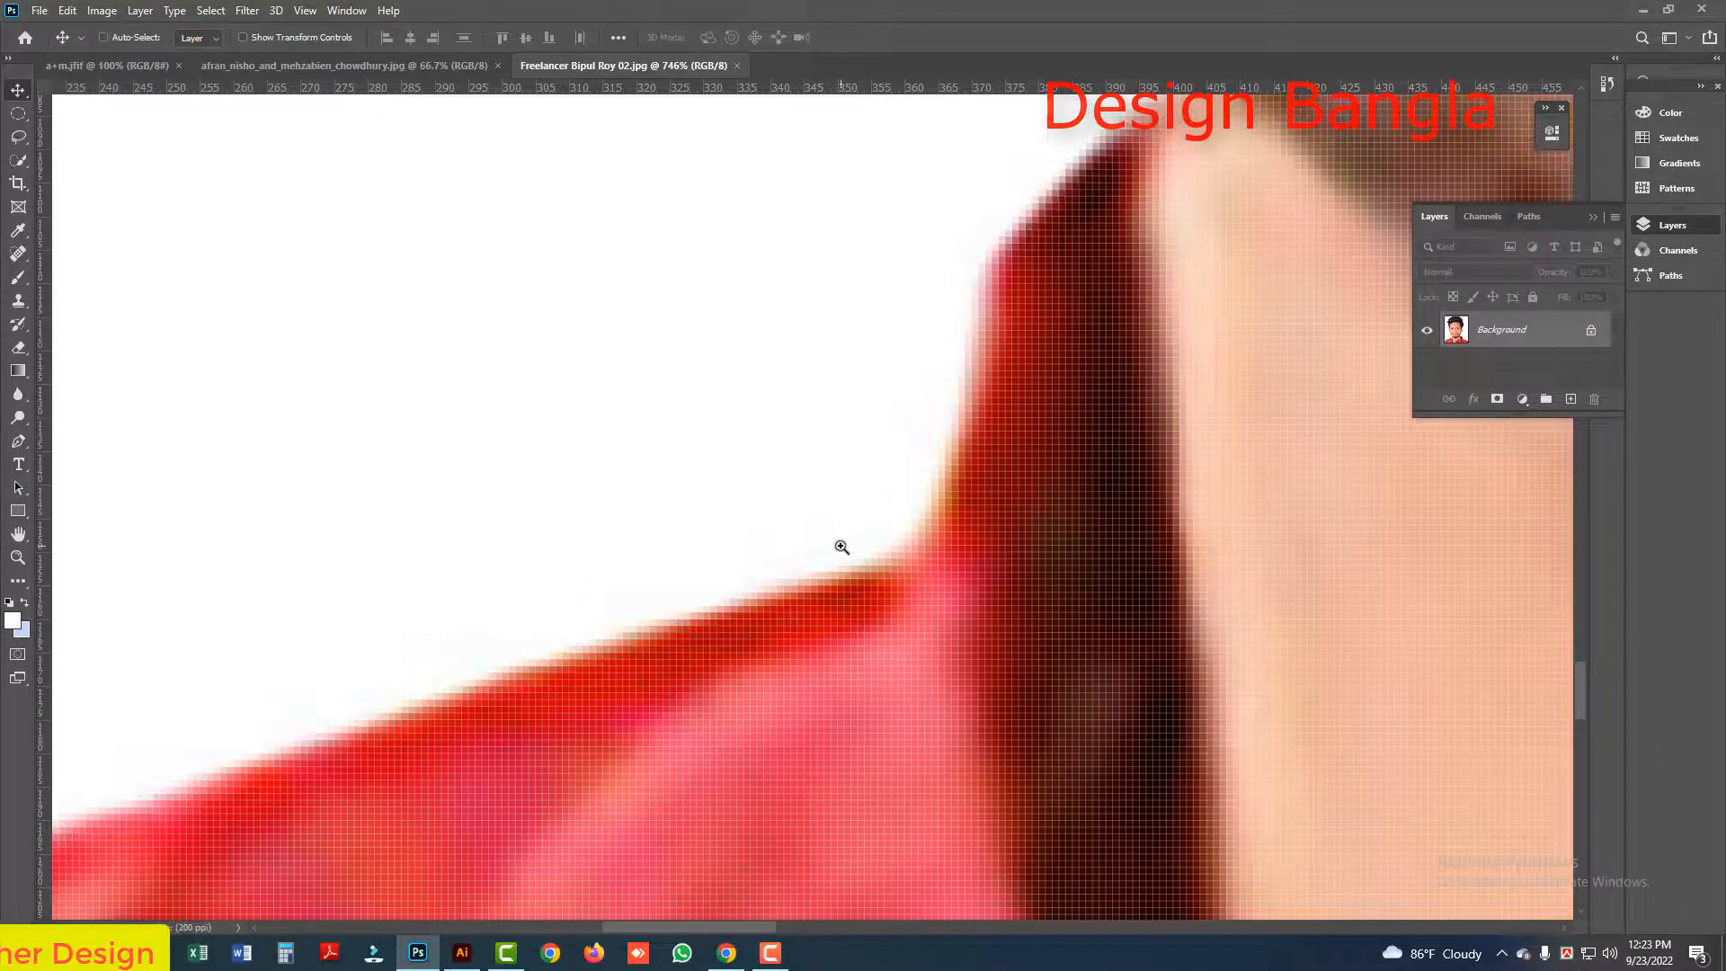
scroll(839, 544, down, 3)
scroll(663, 620, down, 8)
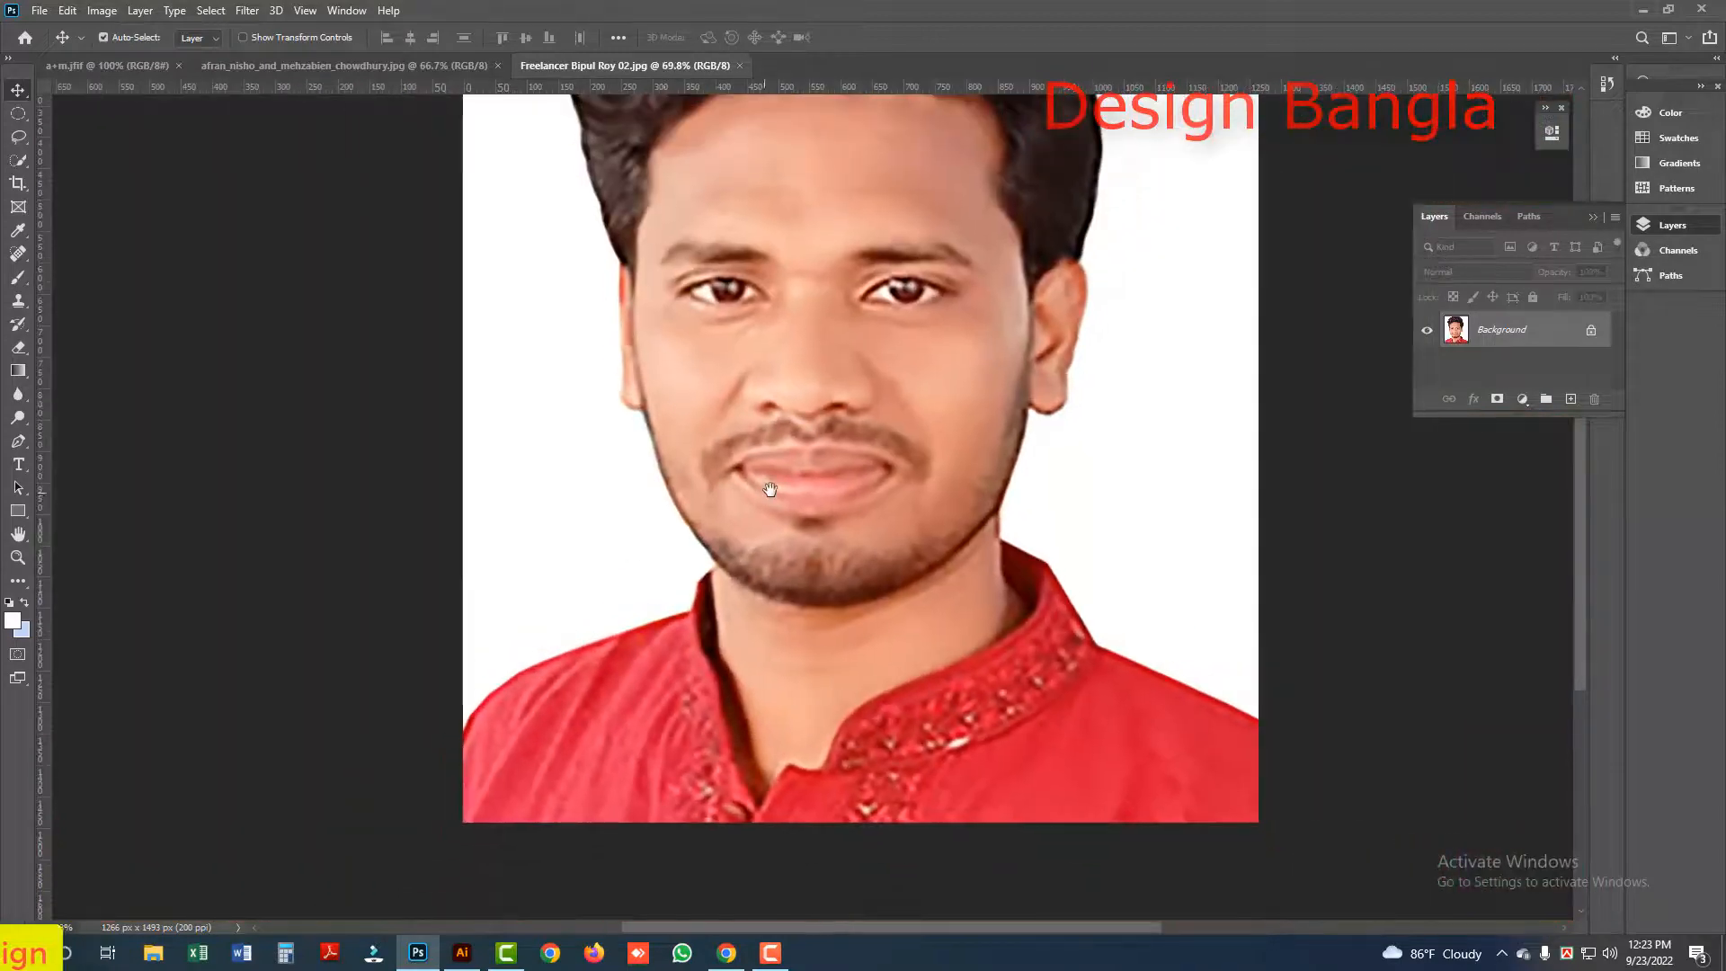
drag(770, 490, 666, 602)
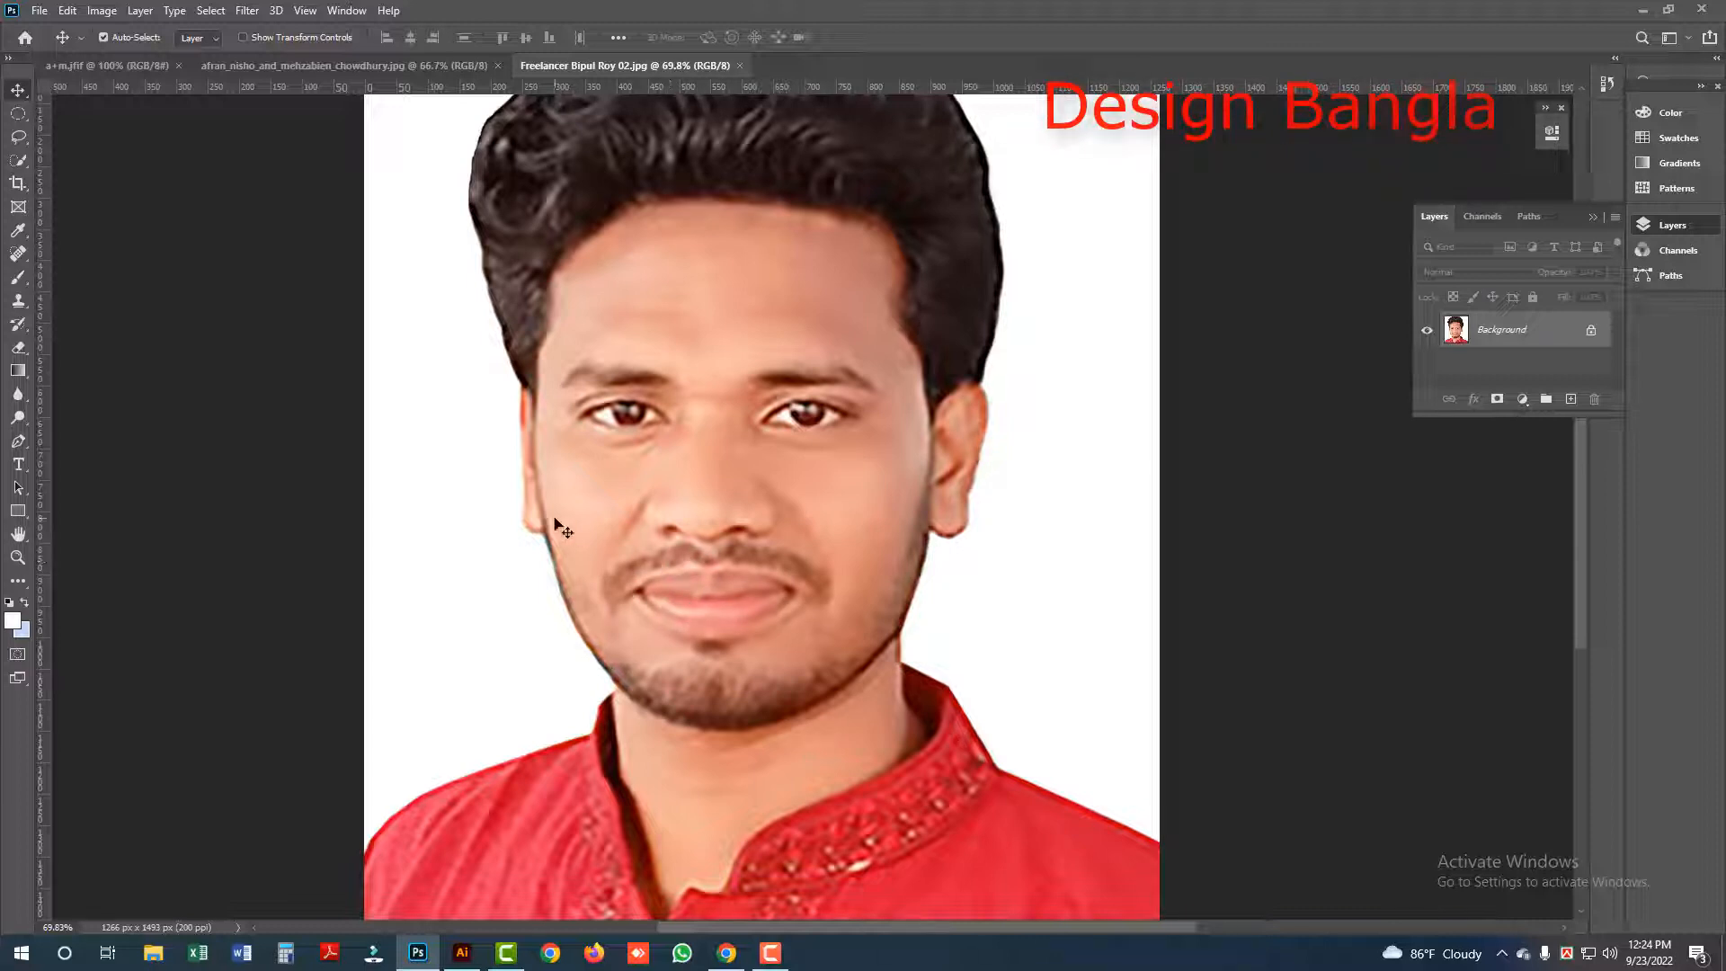
Step: Select the white background area on the left side of the man with the Quick Selection tool
click(16, 164)
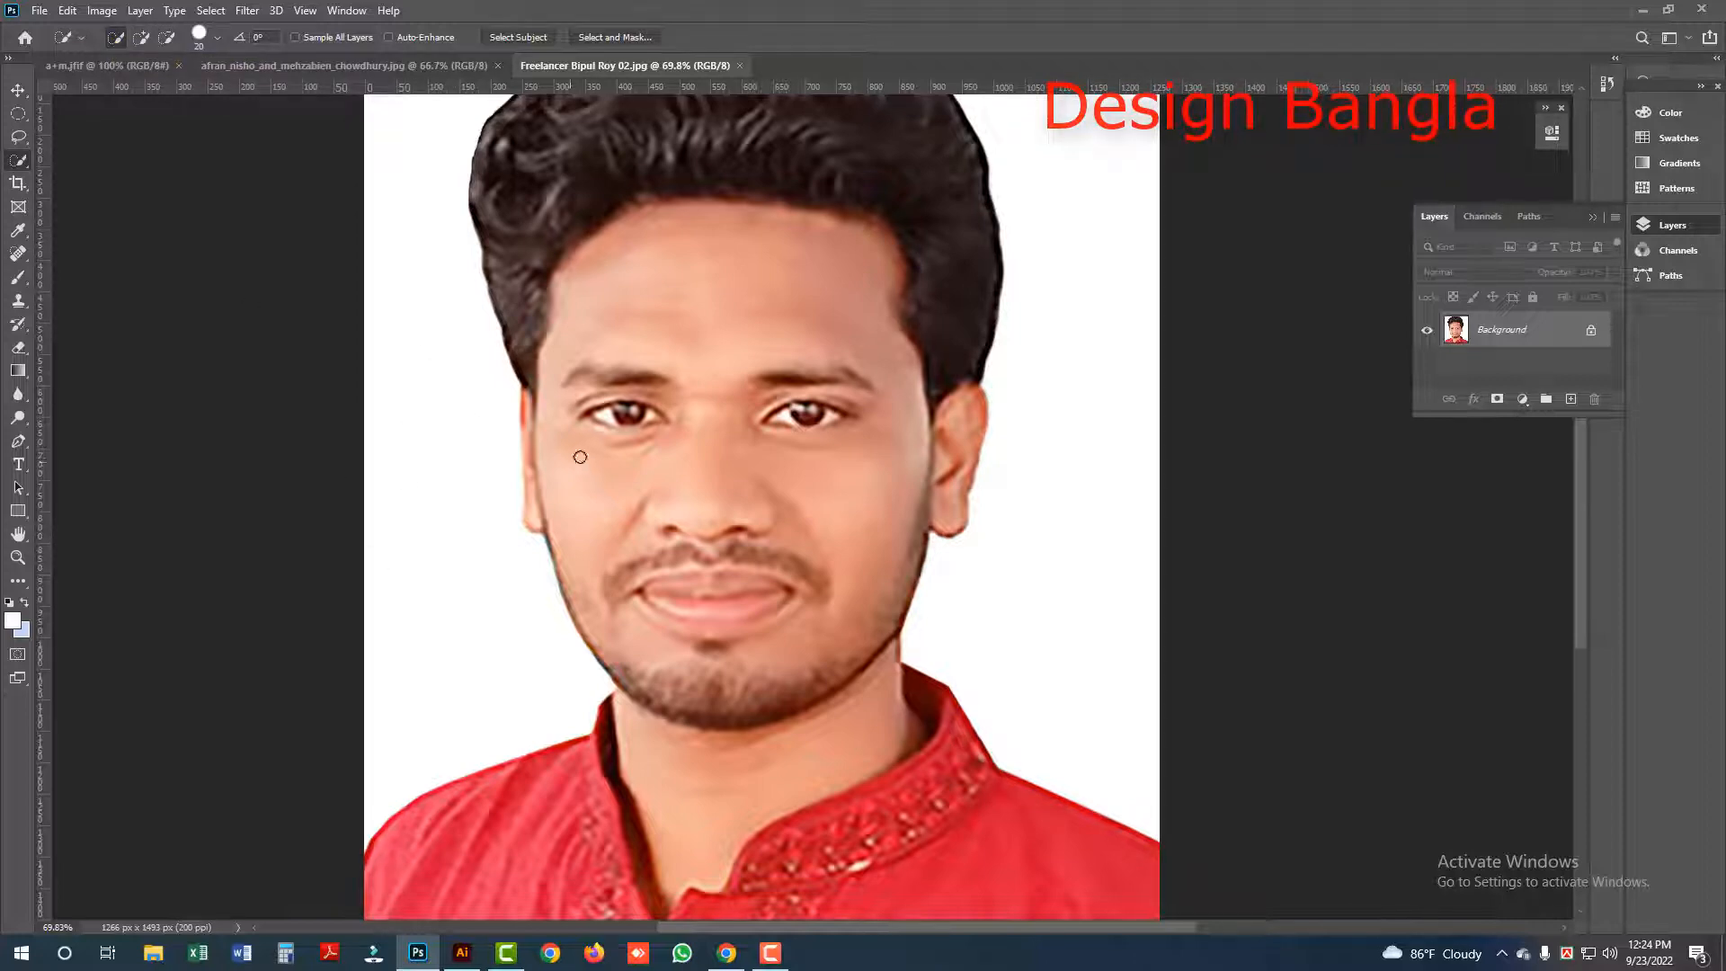
scroll(579, 457, down, 1)
scroll(668, 405, down, 1)
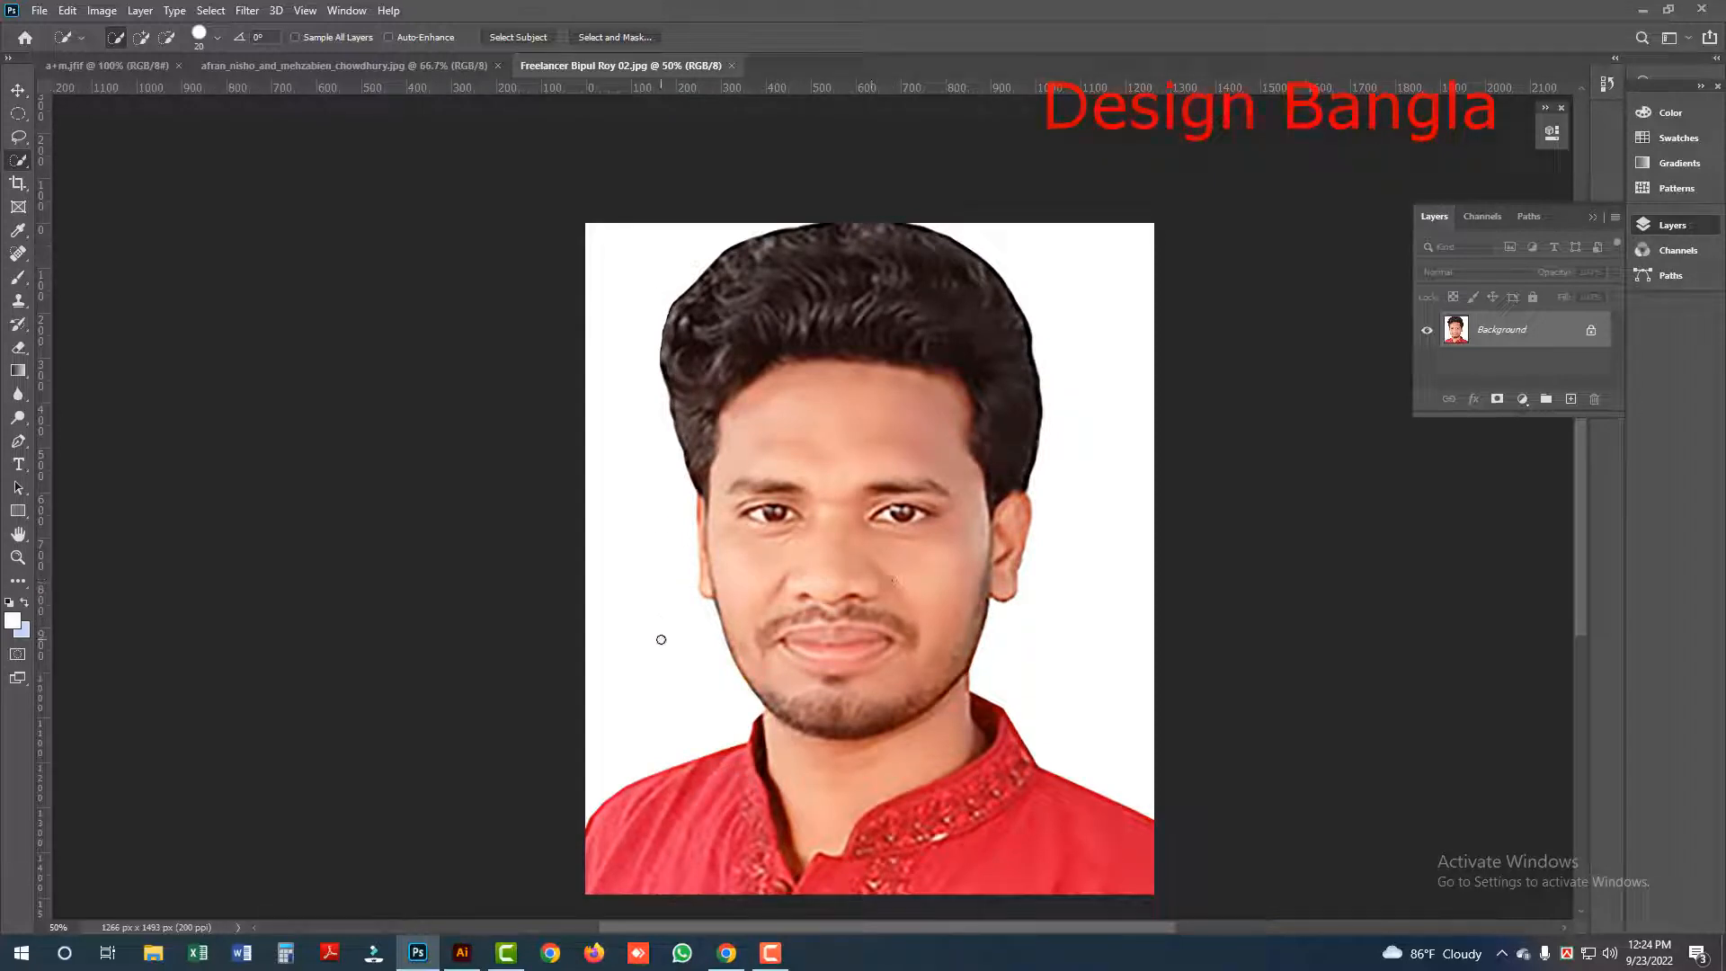
click(652, 575)
Step: Feather the background selection with a radius of 25 pixels
click(212, 11)
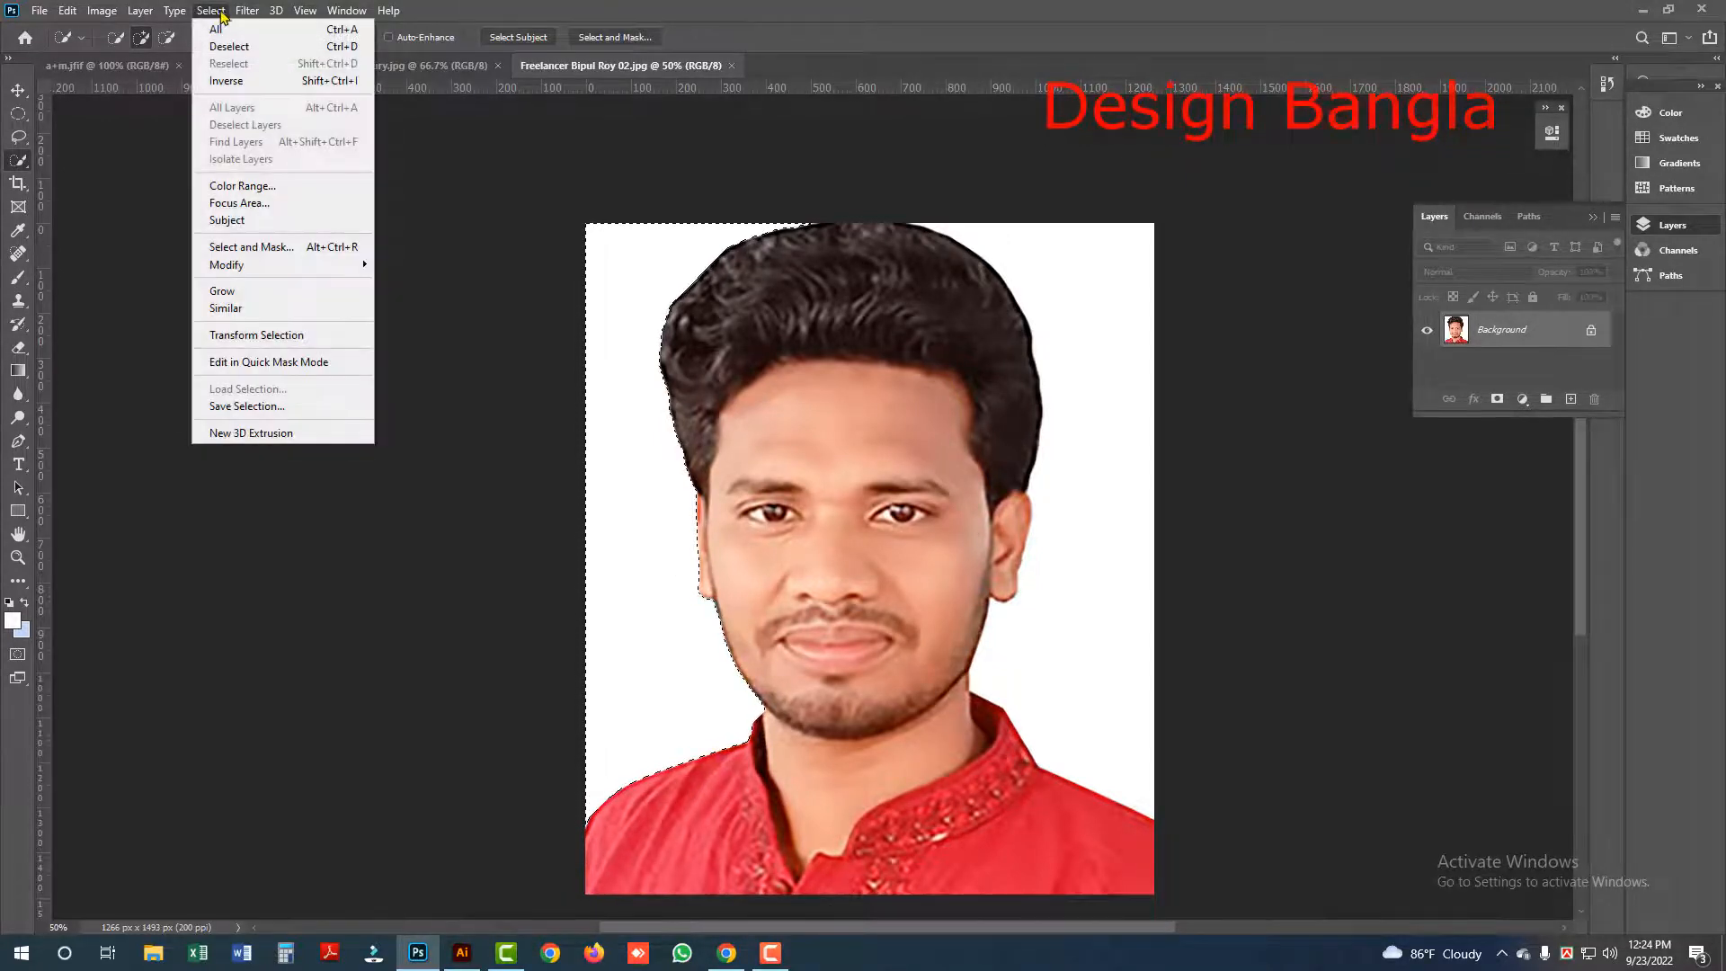
mouse_move(225, 267)
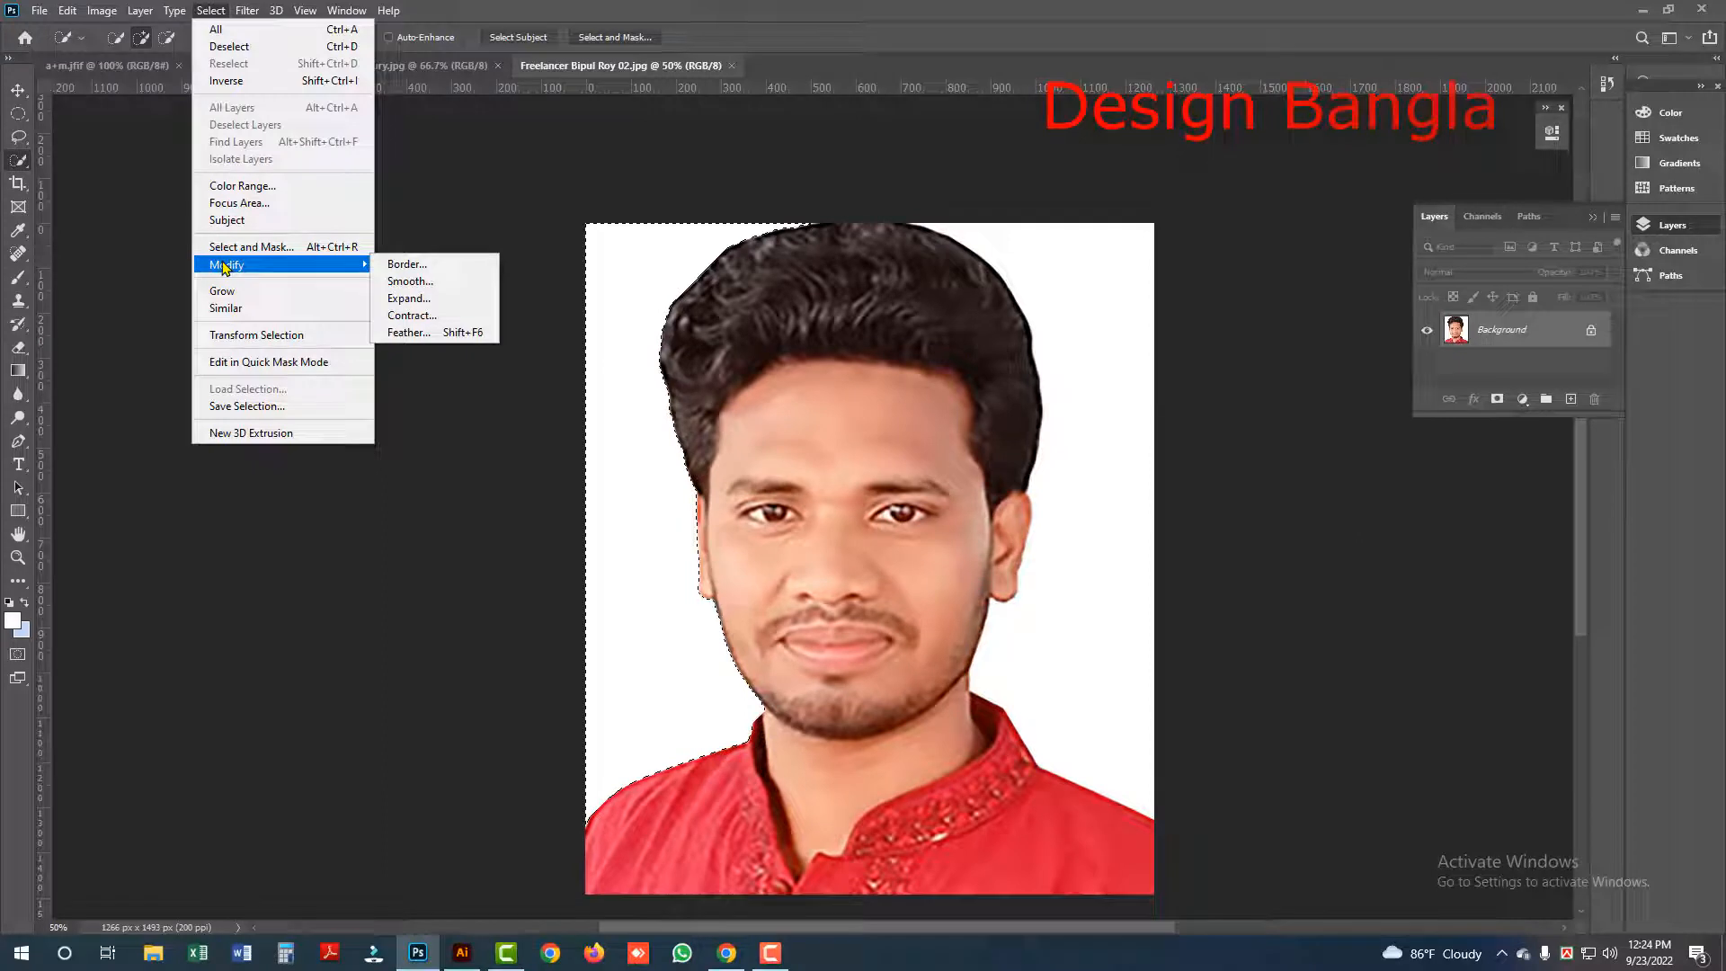
click(452, 335)
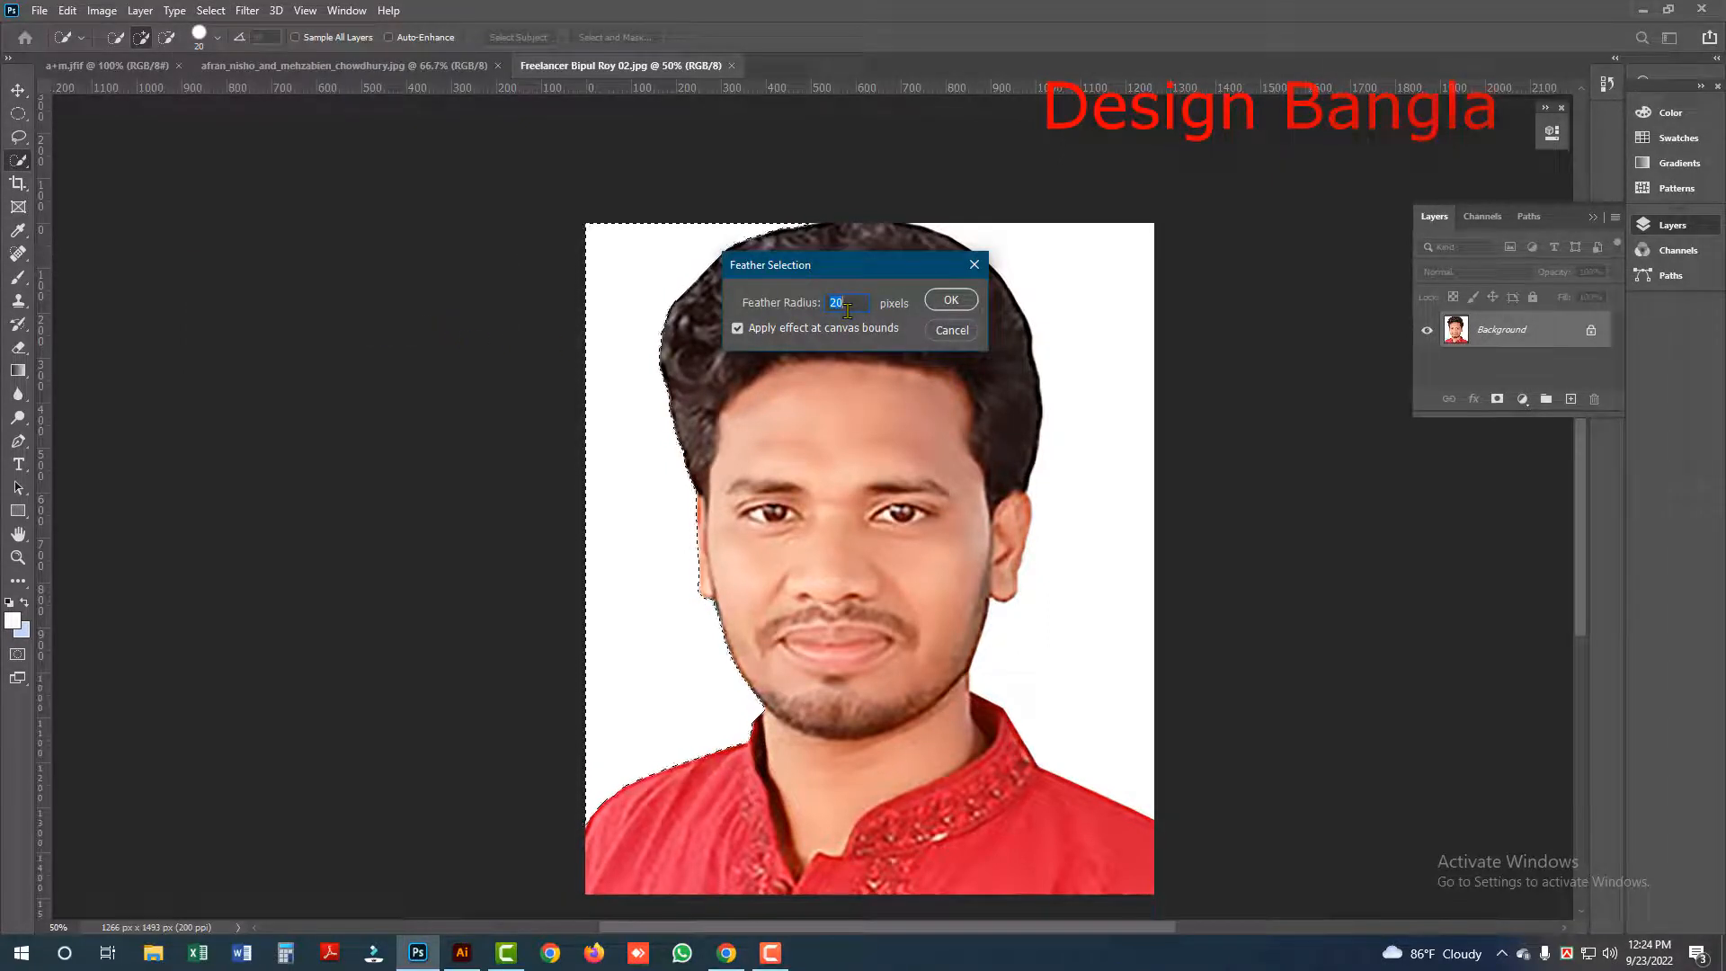
text(25)
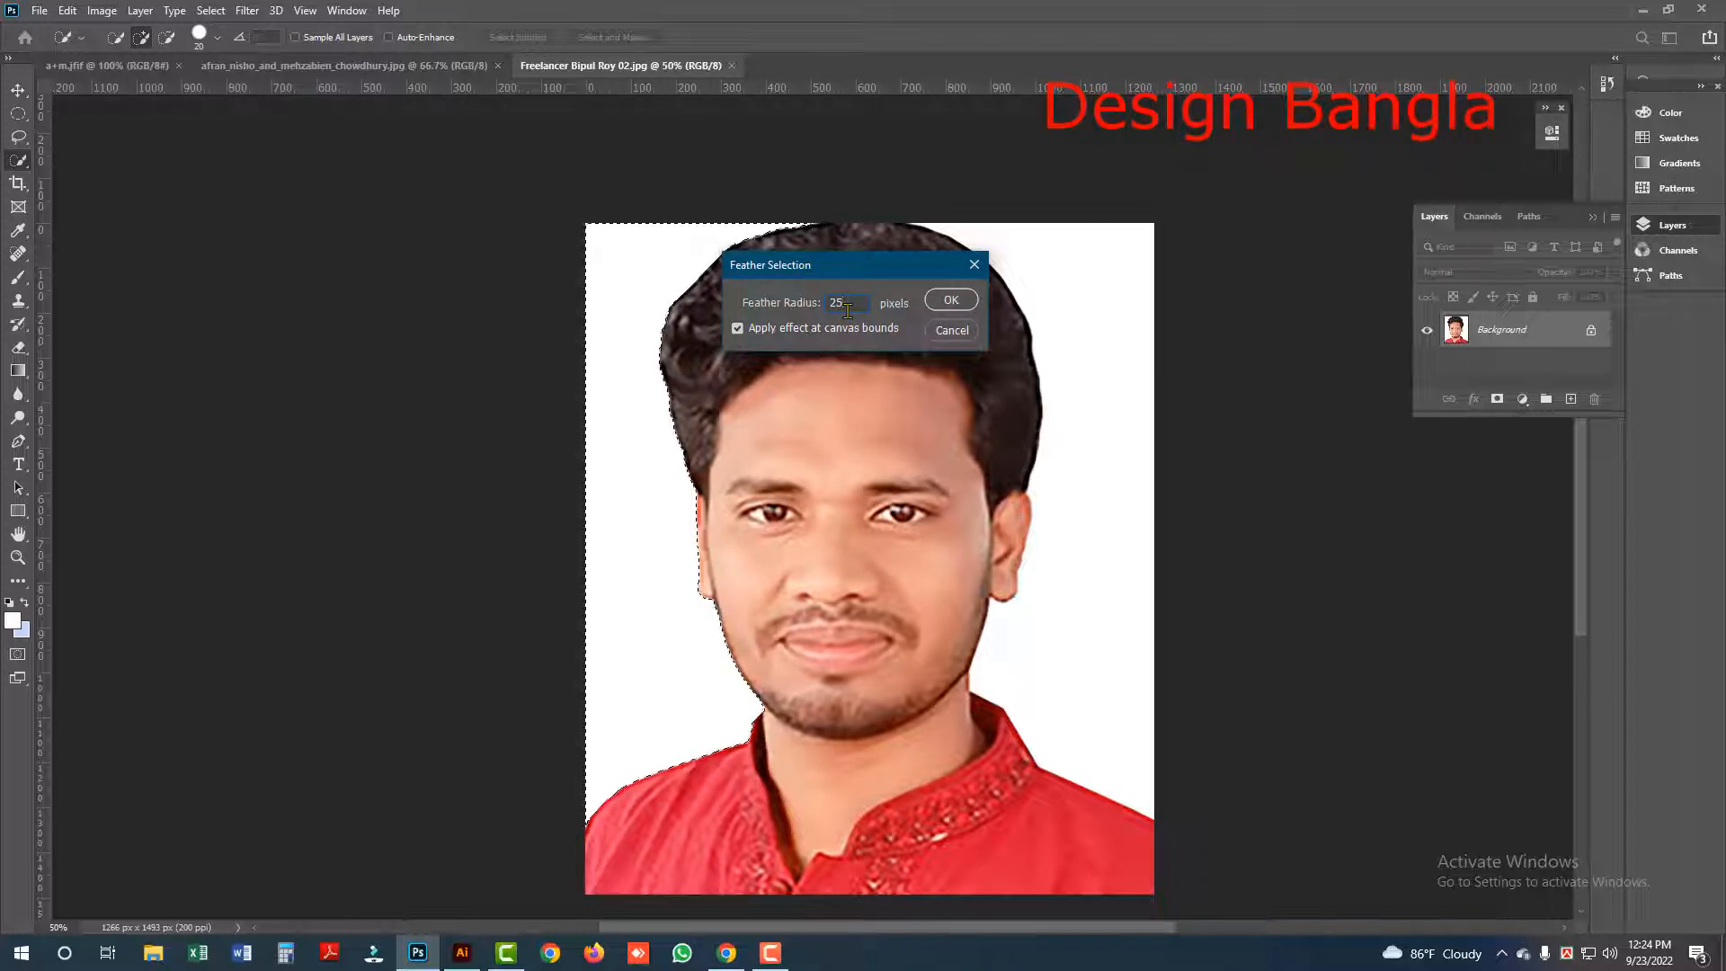
key(Return)
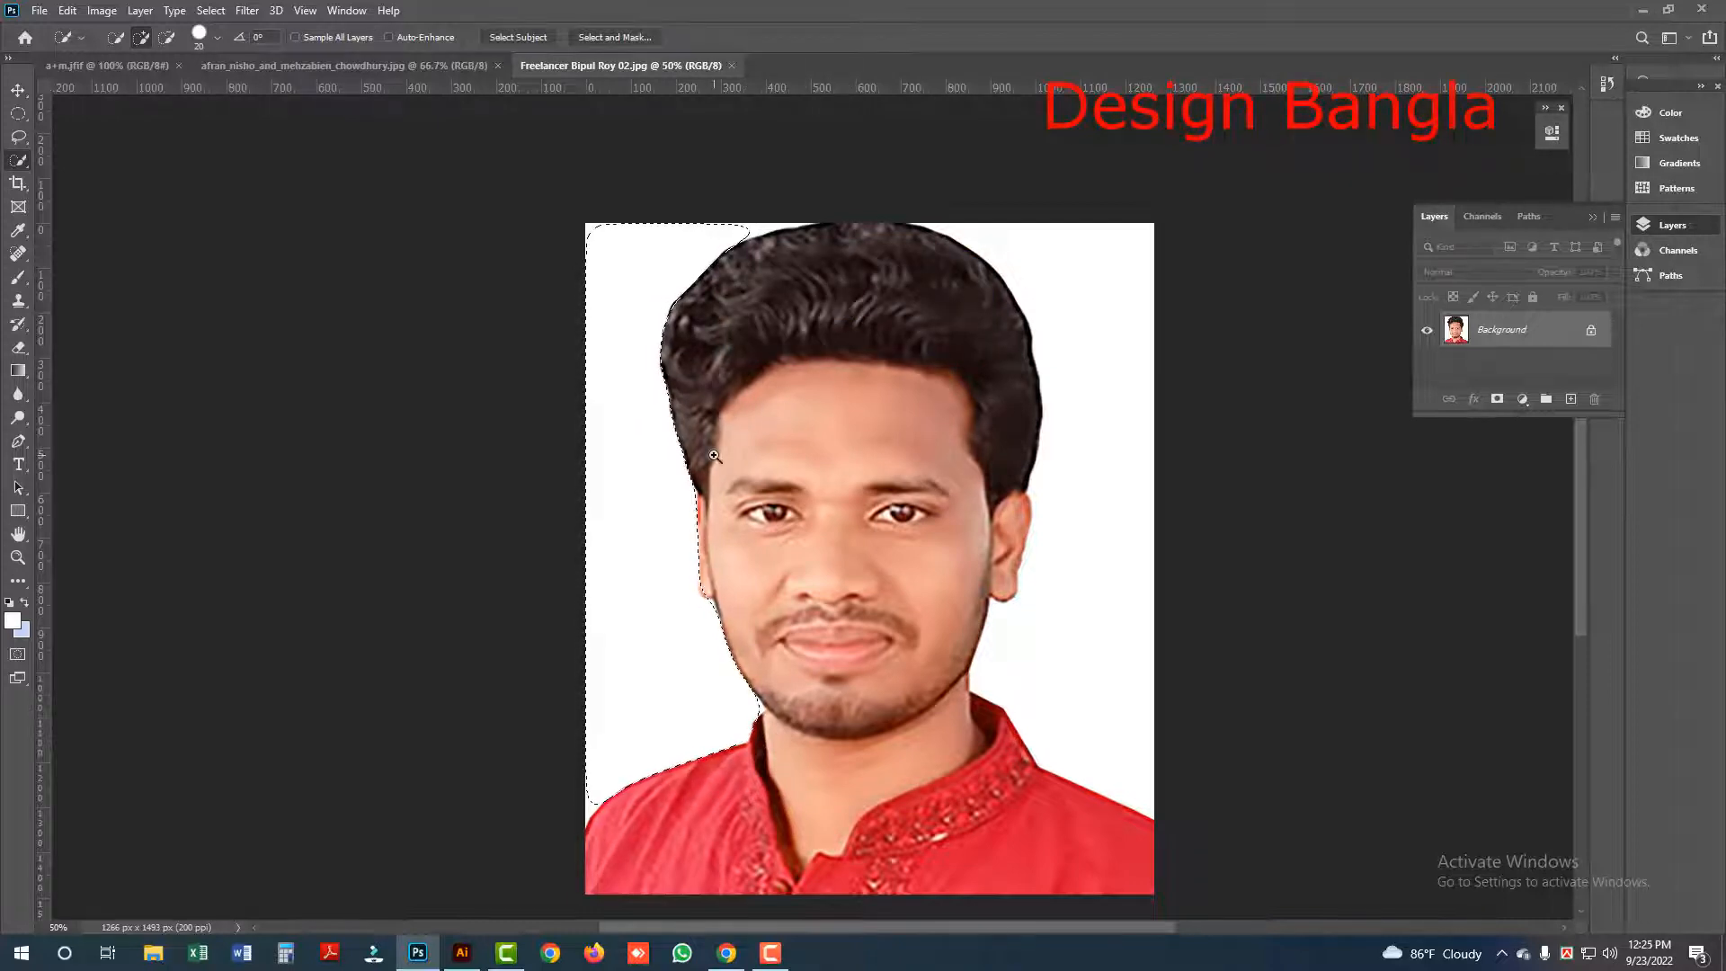
Step: Set the foreground color to dark green 045c0e and return to the Quick Selection tool
scroll(711, 457, up, 2)
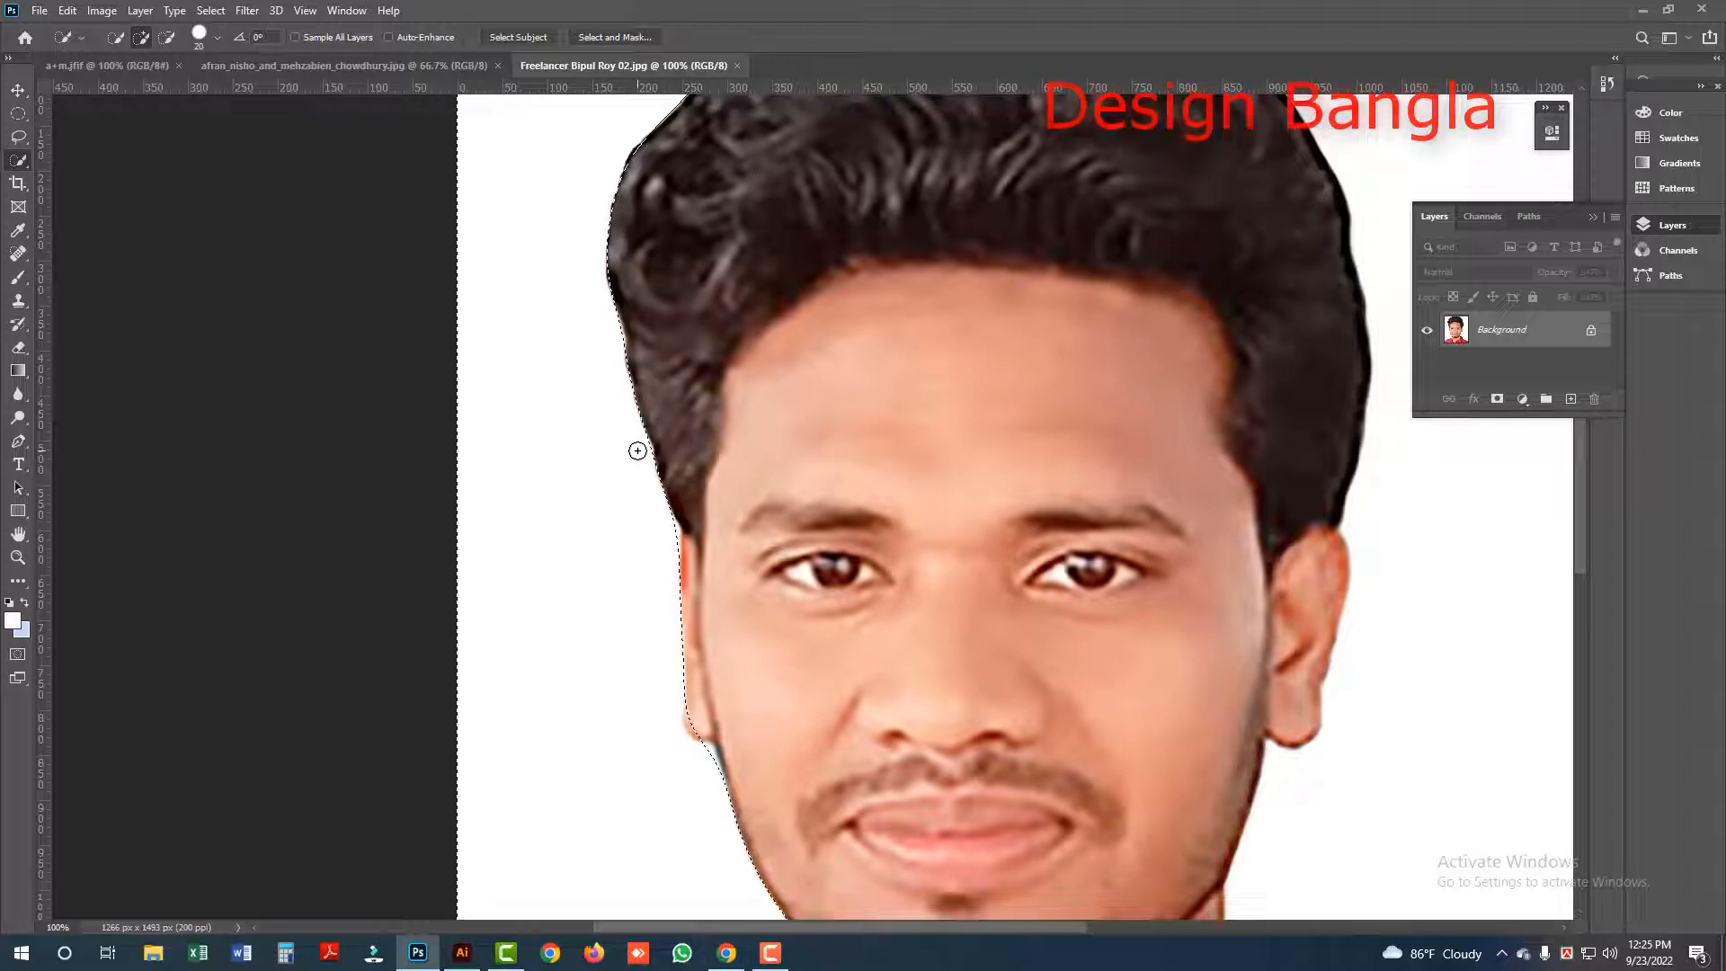
click(12, 620)
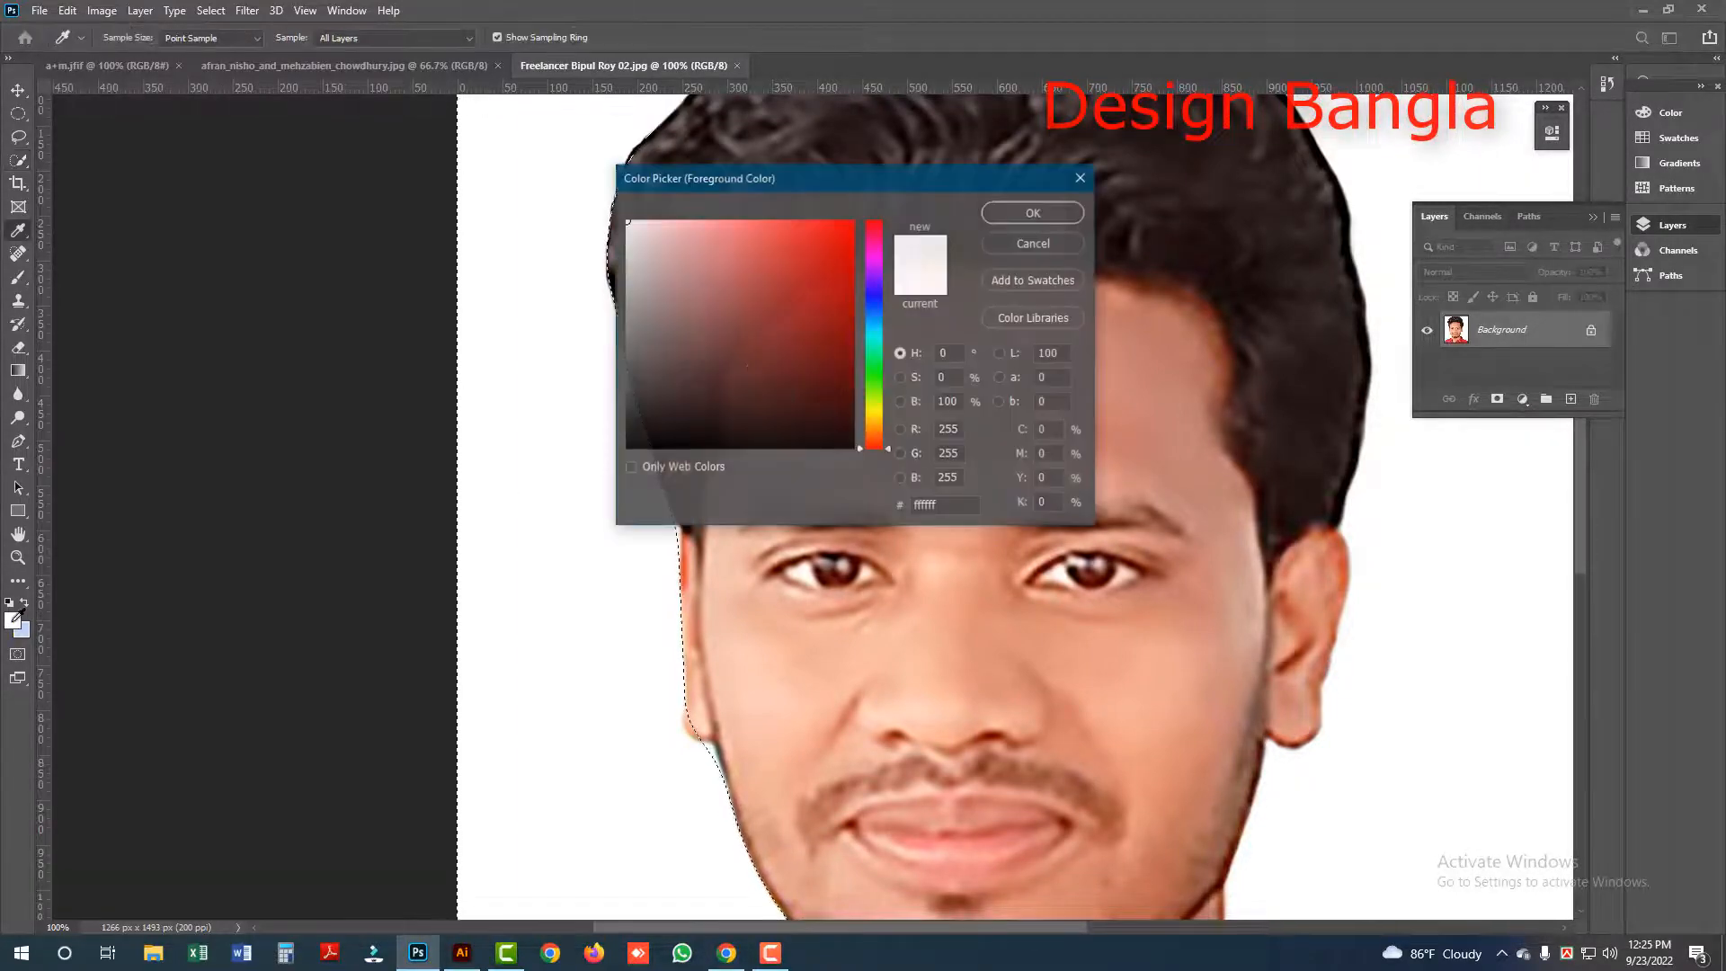
click(874, 369)
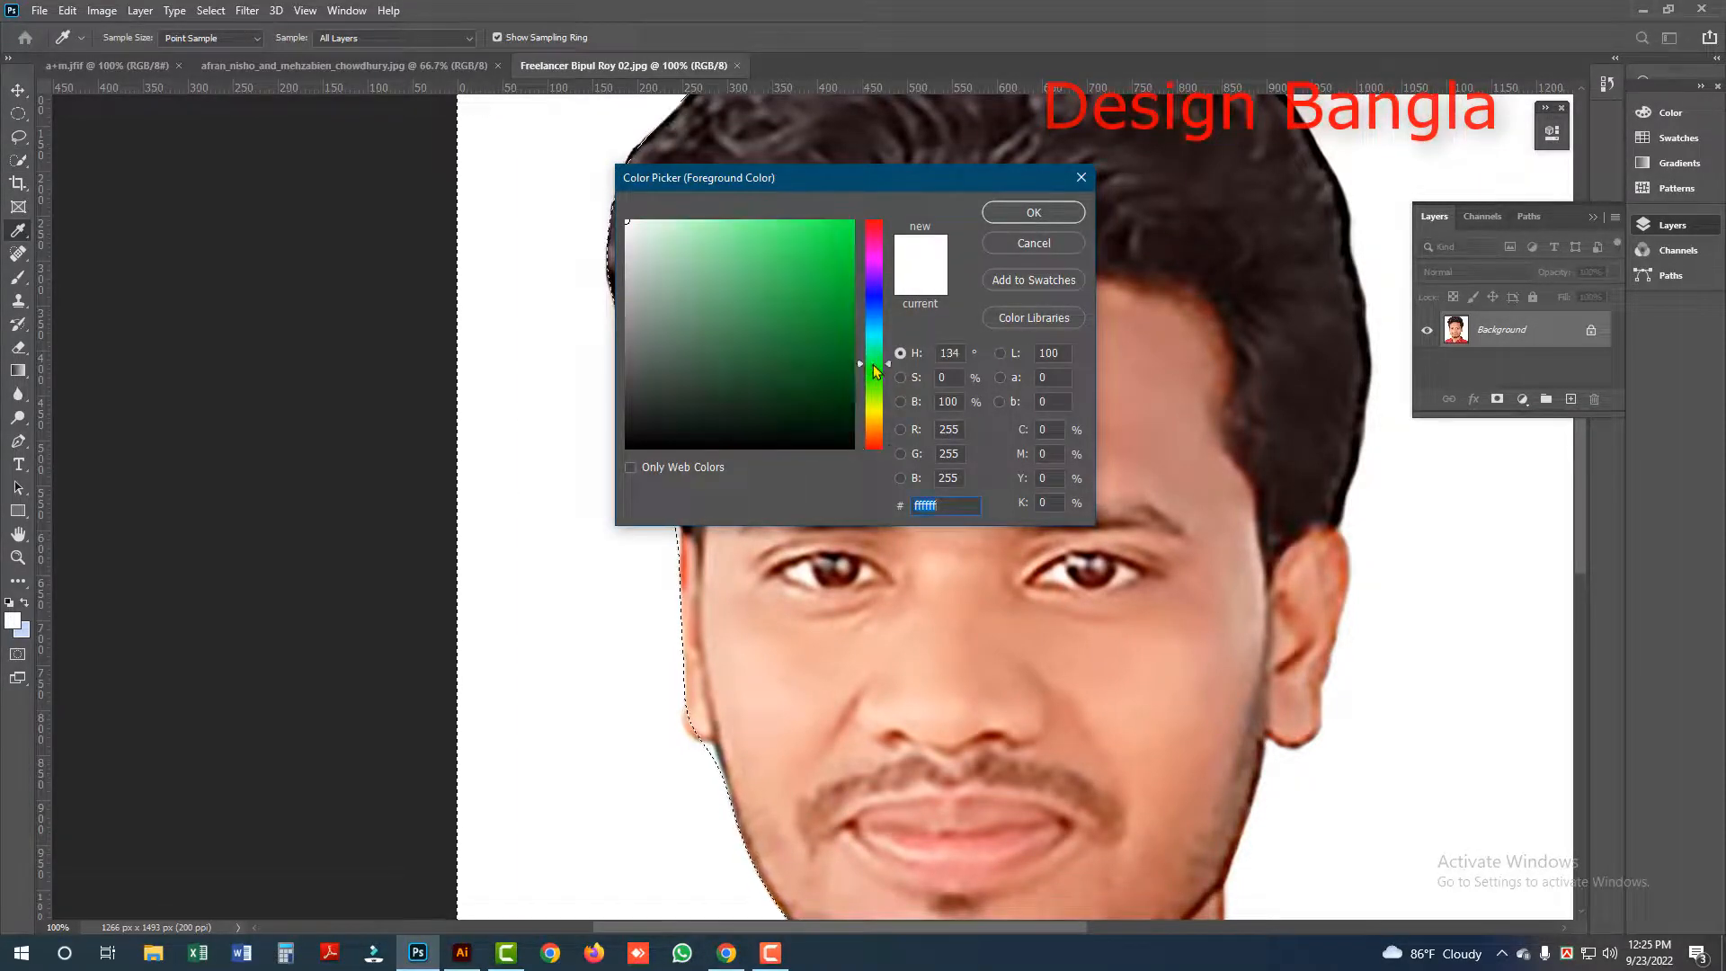
click(845, 365)
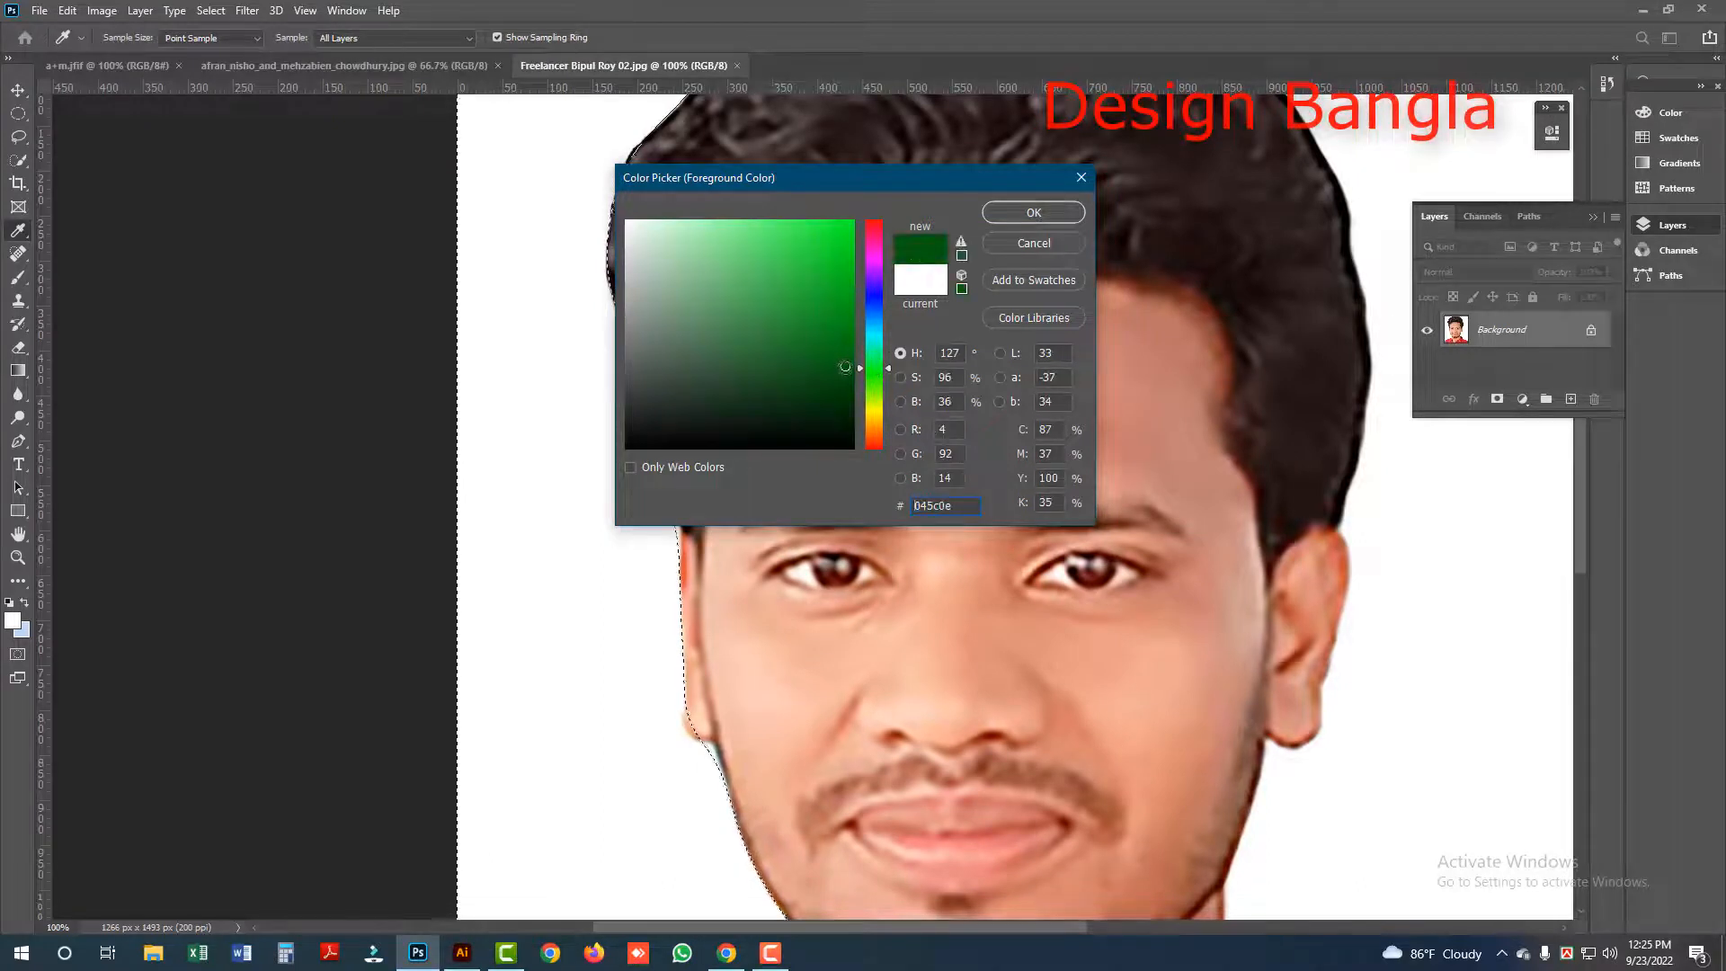
click(1033, 213)
key(w)
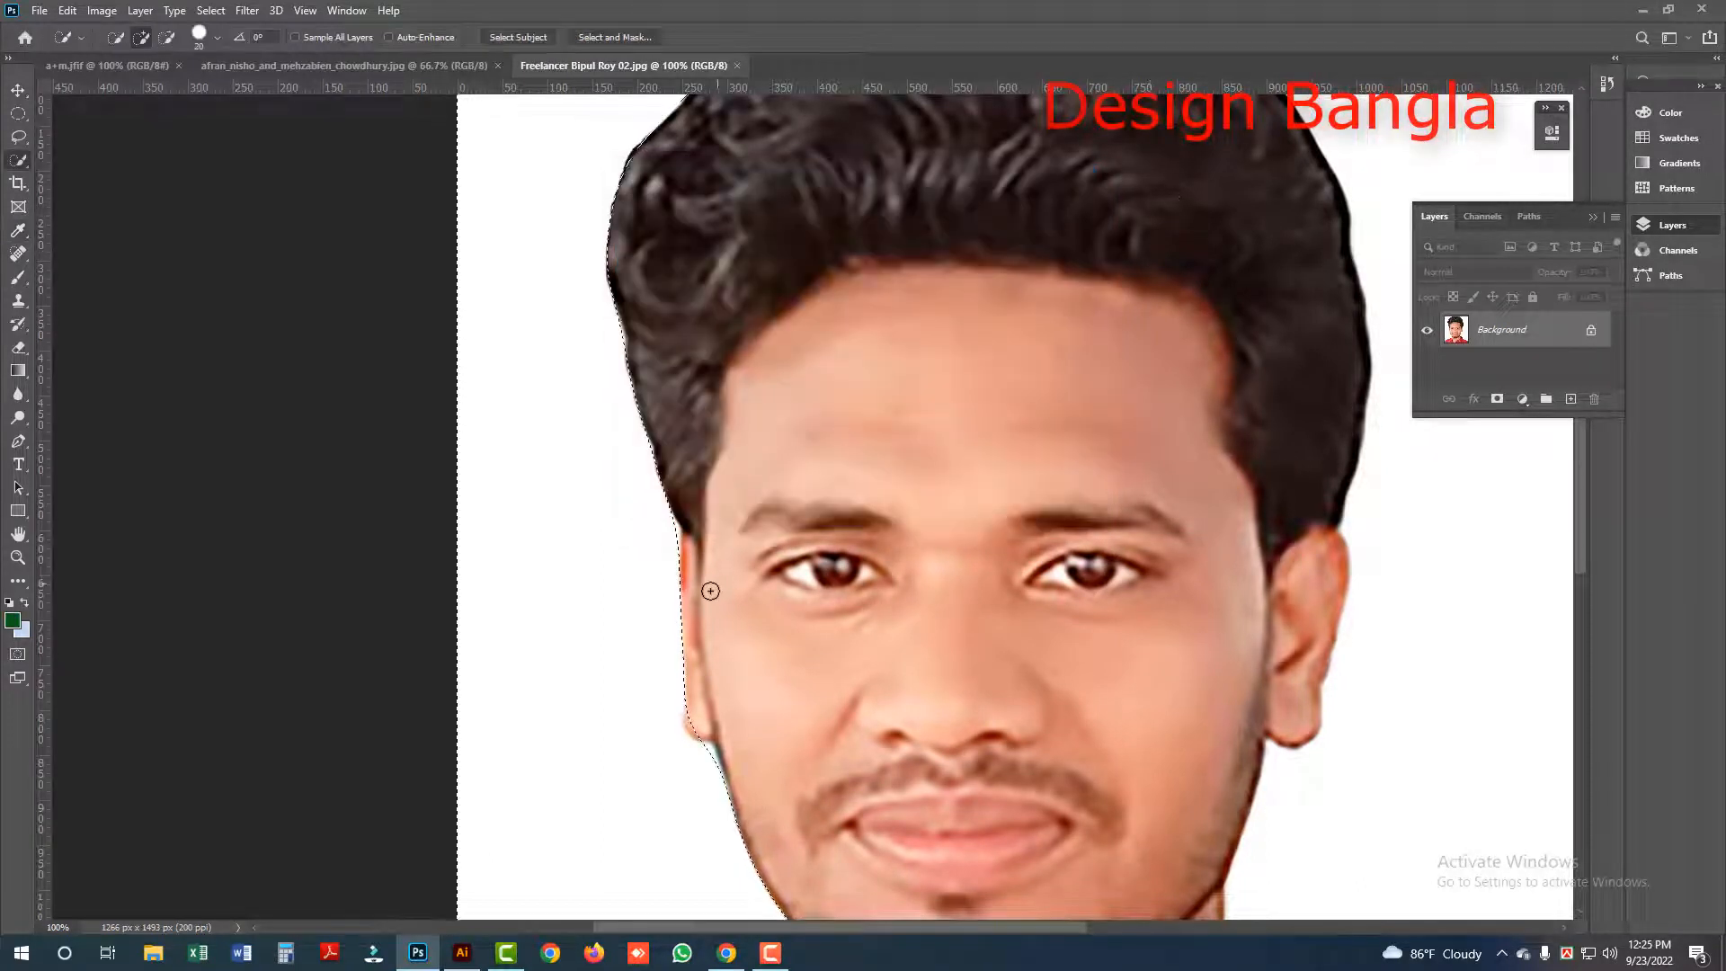
Step: Fill the feathered selection with the green foreground color and inspect the soft edge along the face
key(ctrl+minus)
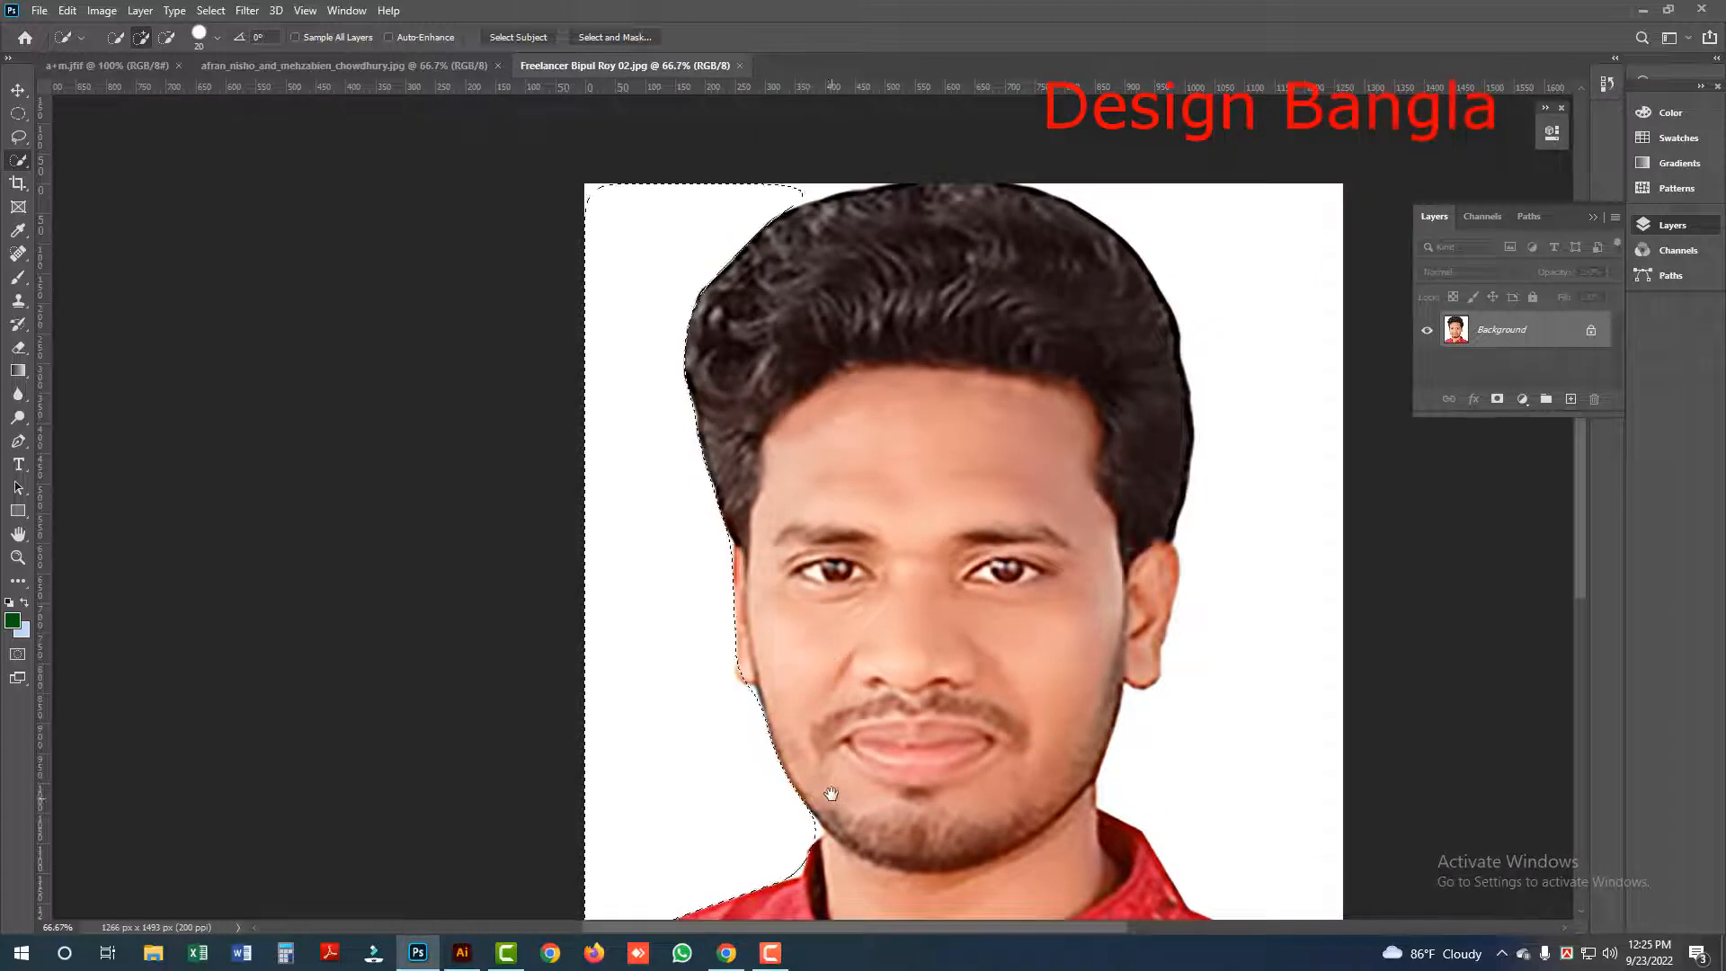
drag(820, 794, 759, 682)
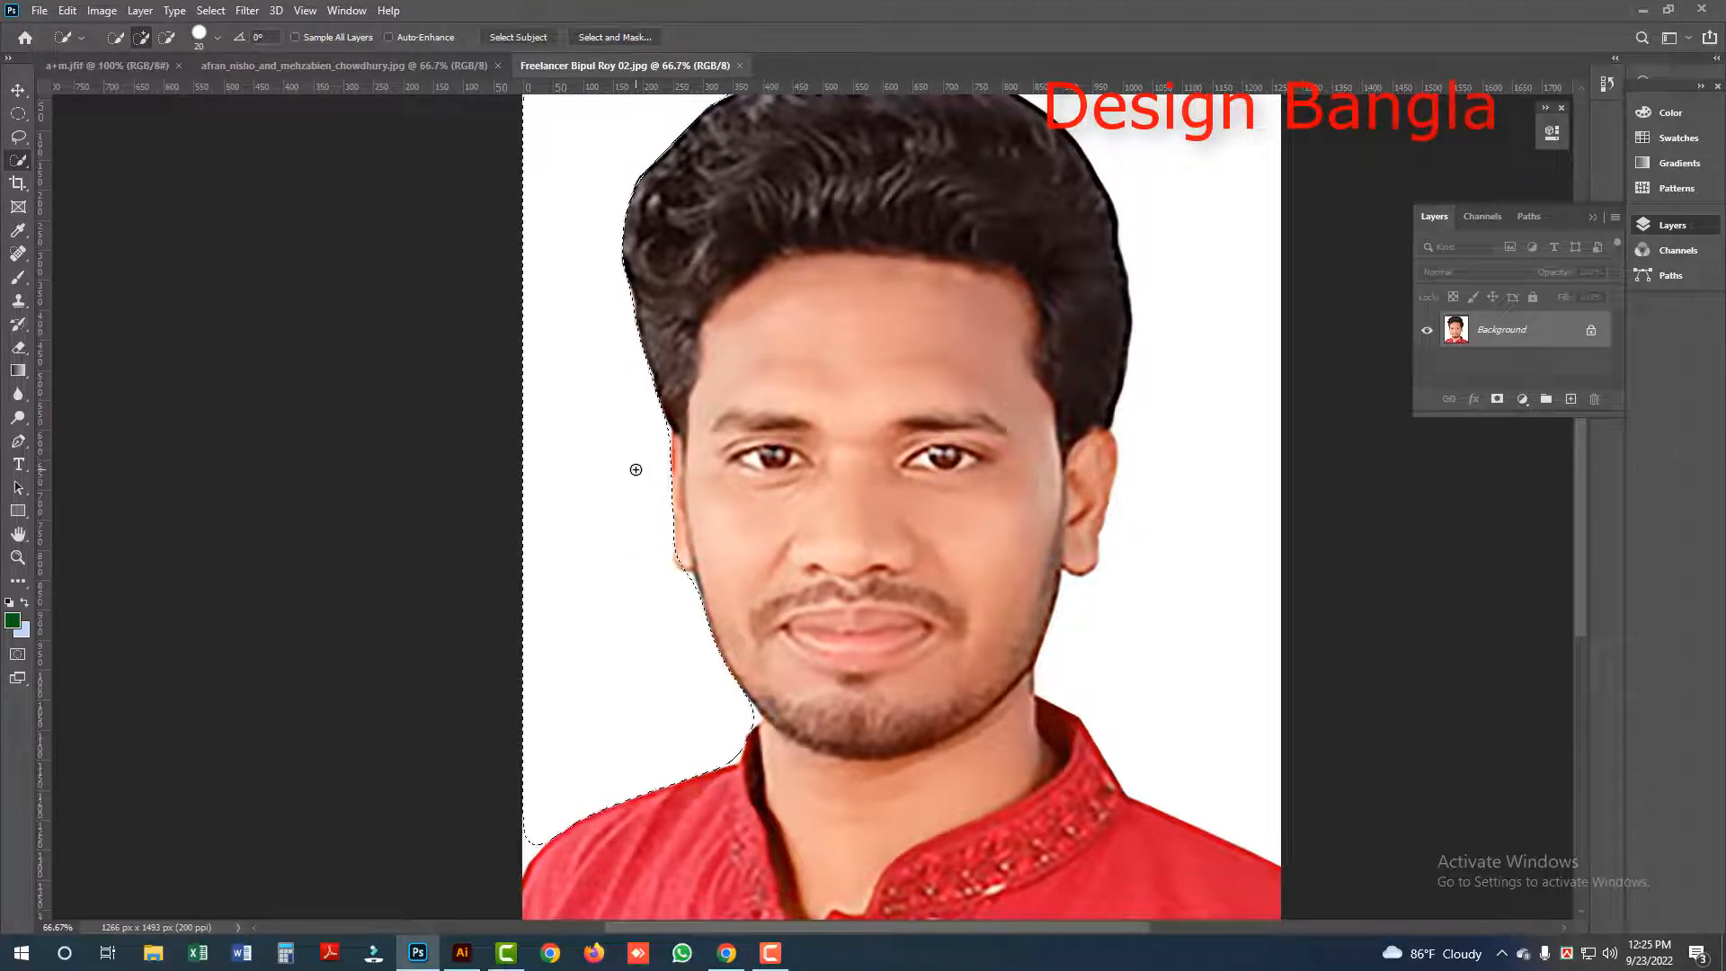
key(alt+BackSpace)
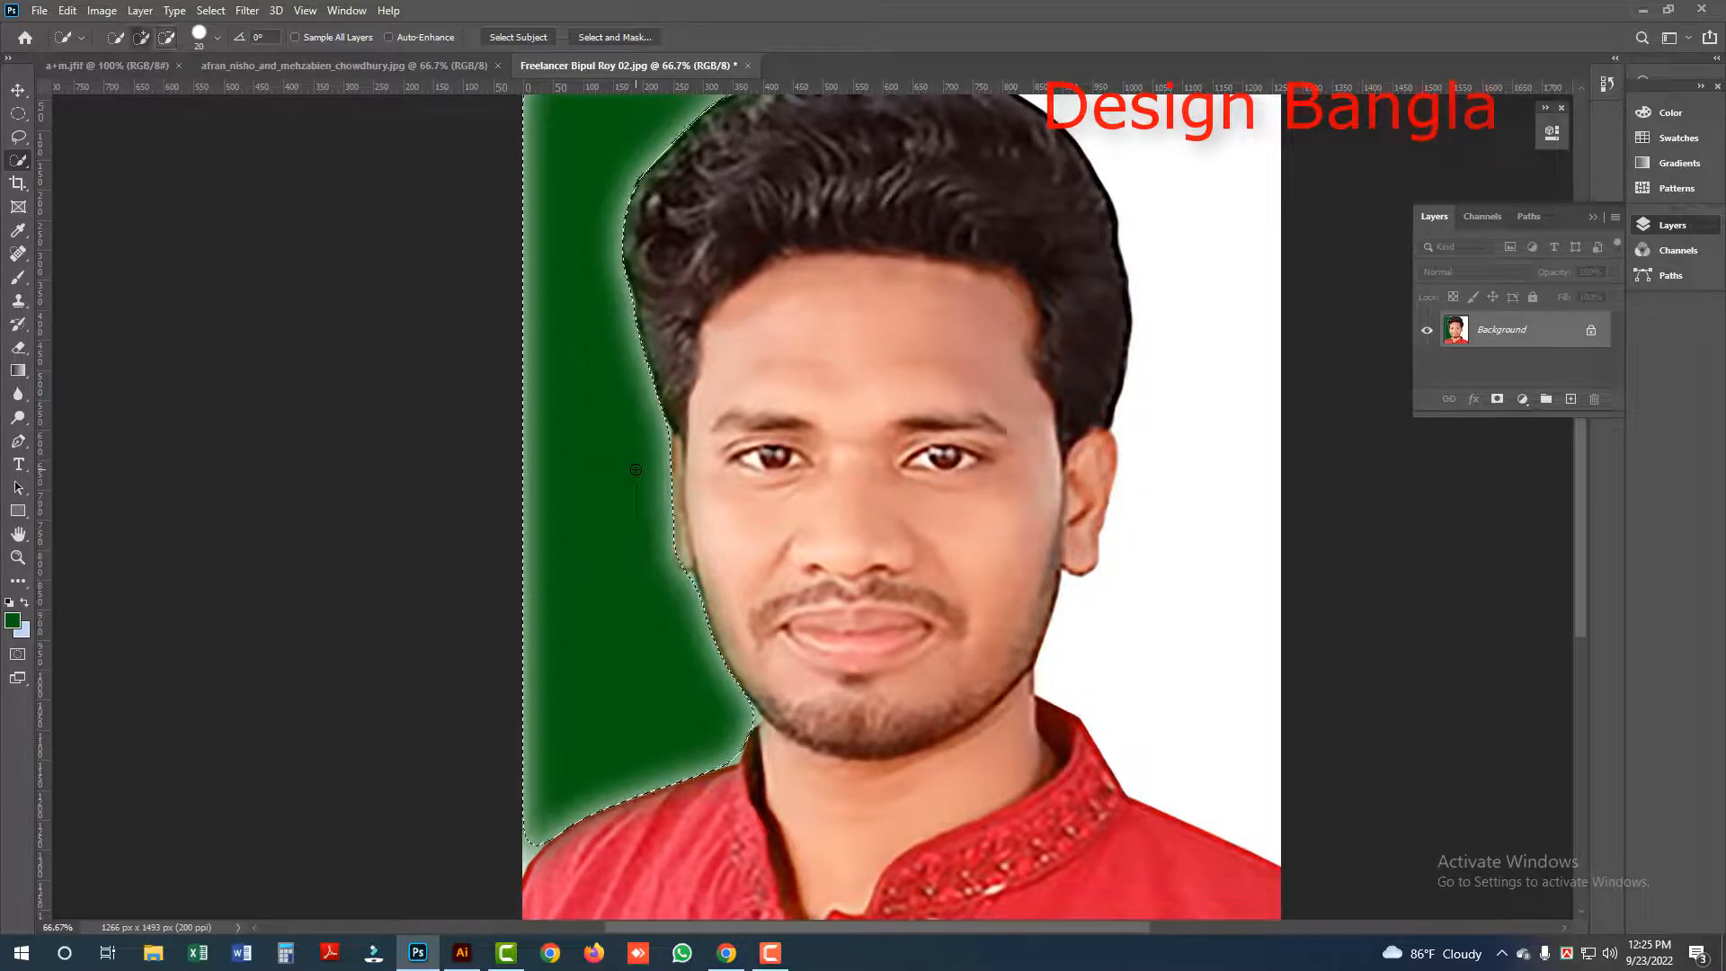
click(722, 484)
click(677, 500)
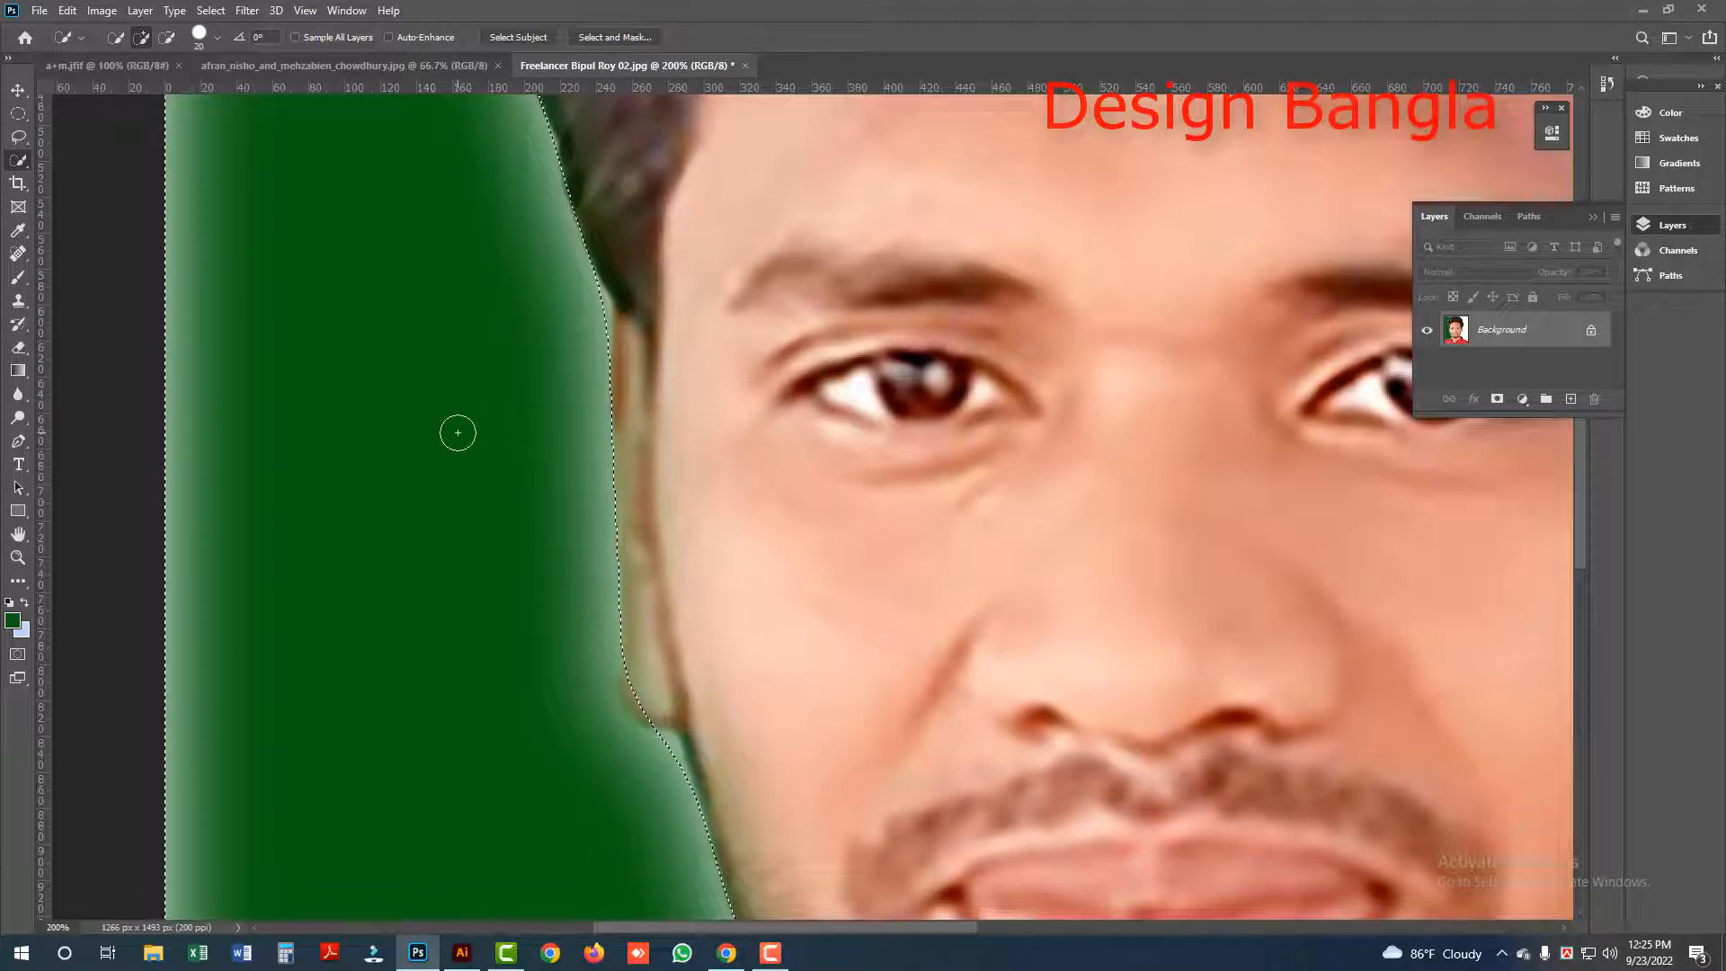
ctrl+alt+click(696, 484)
ctrl+alt+click(698, 484)
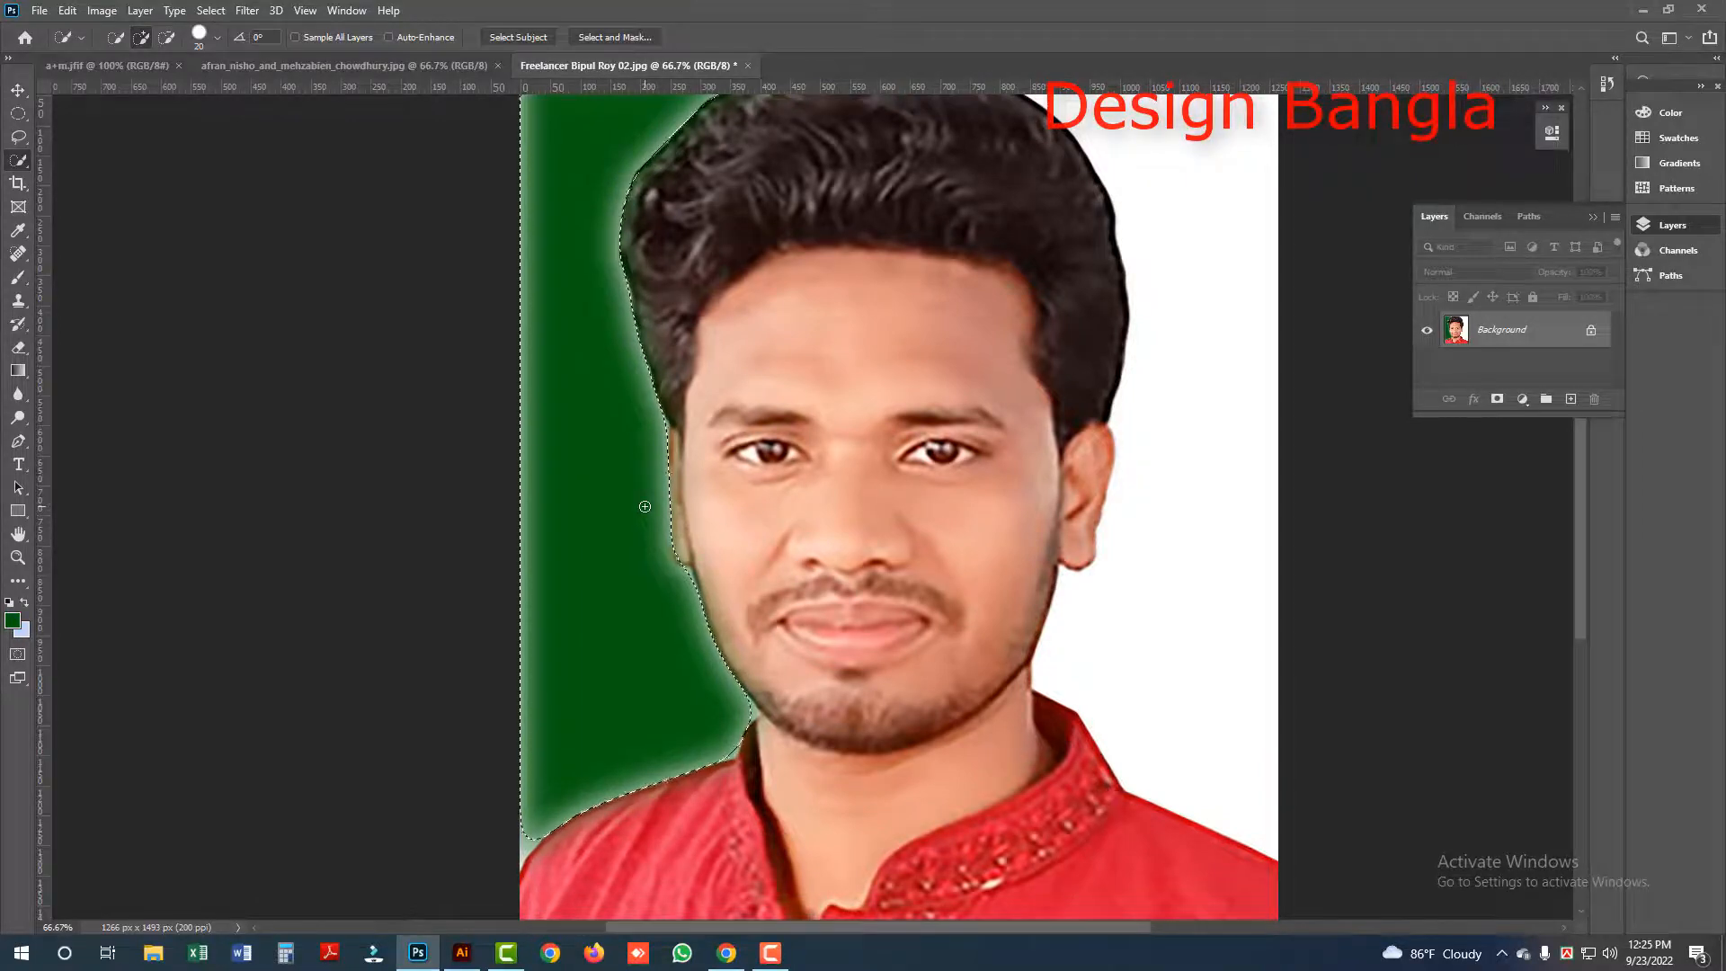
Step: Undo the green fill and set the foreground color back to white
key(ctrl+z)
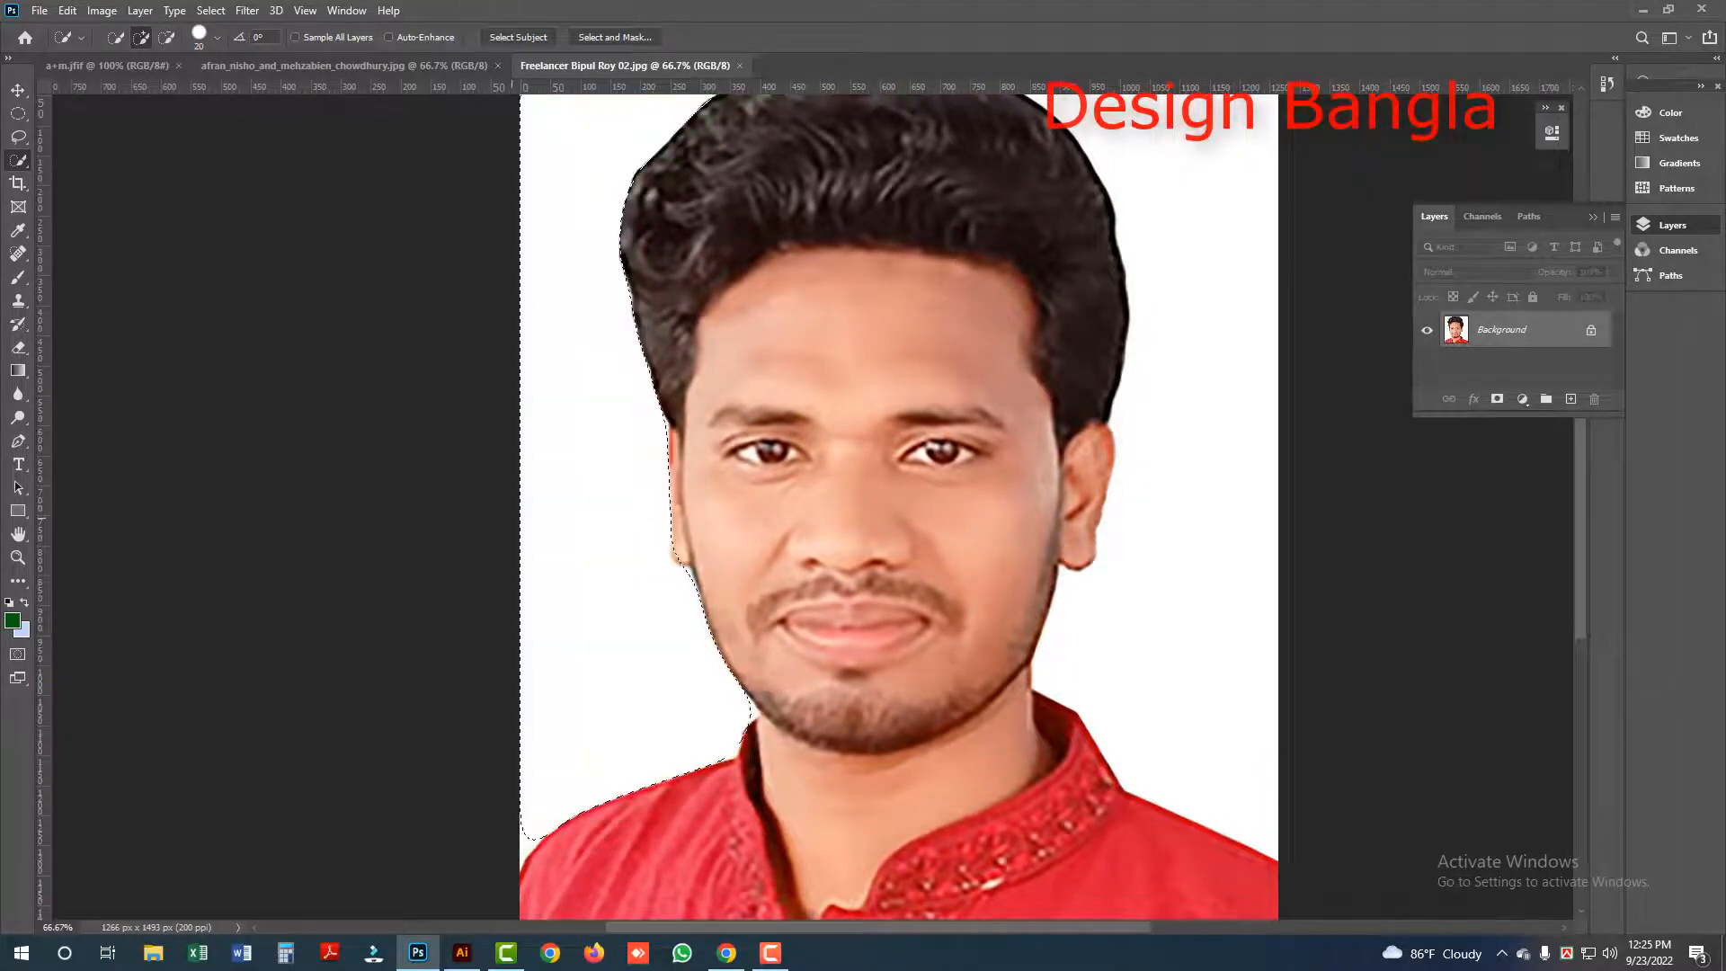
click(12, 620)
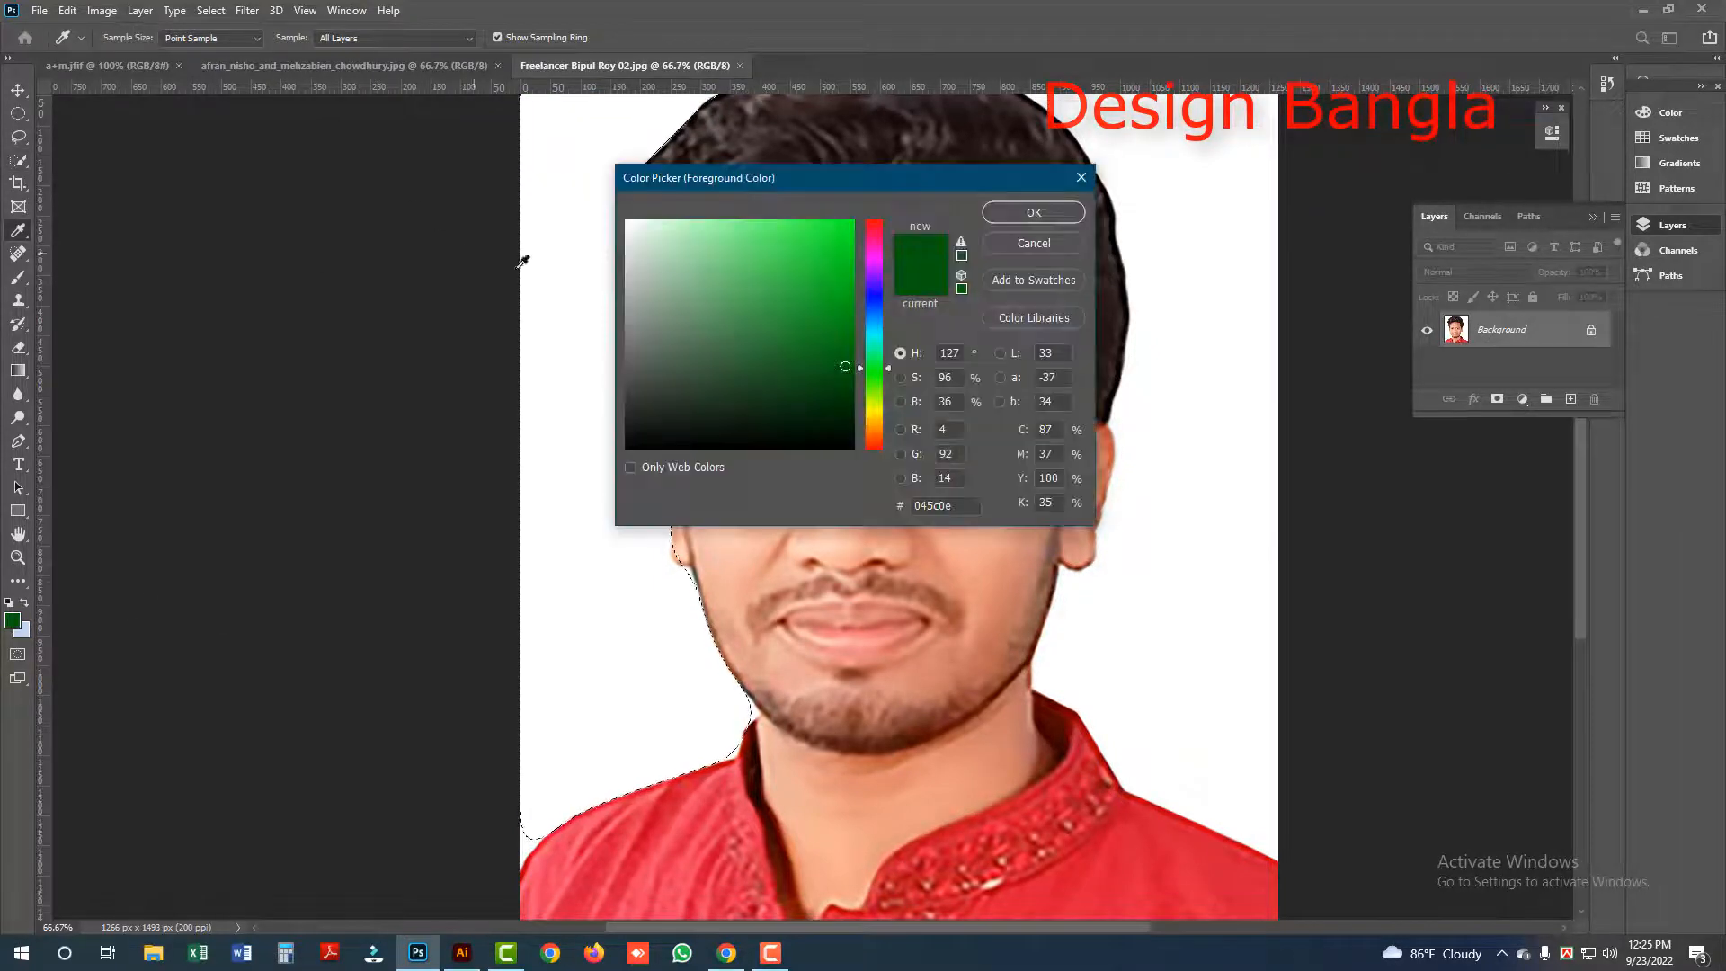
click(627, 222)
click(1034, 212)
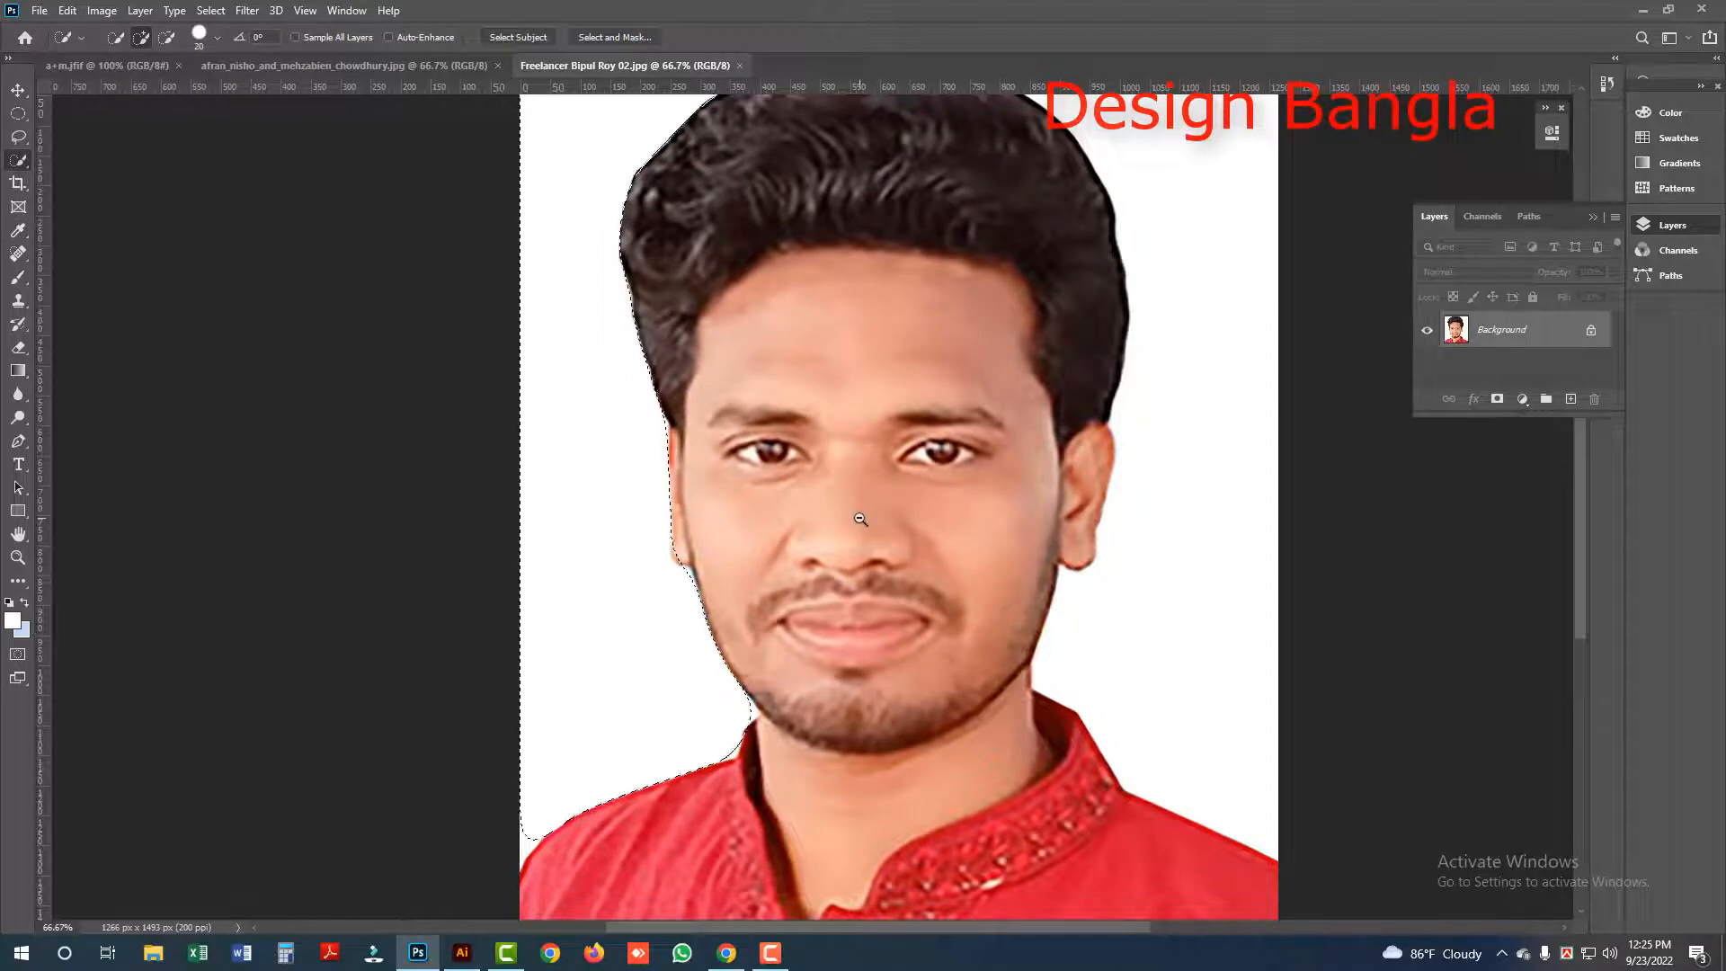
Step: Drop the feathered selection and make a new quick selection of the white background left of the man
alt+click(860, 518)
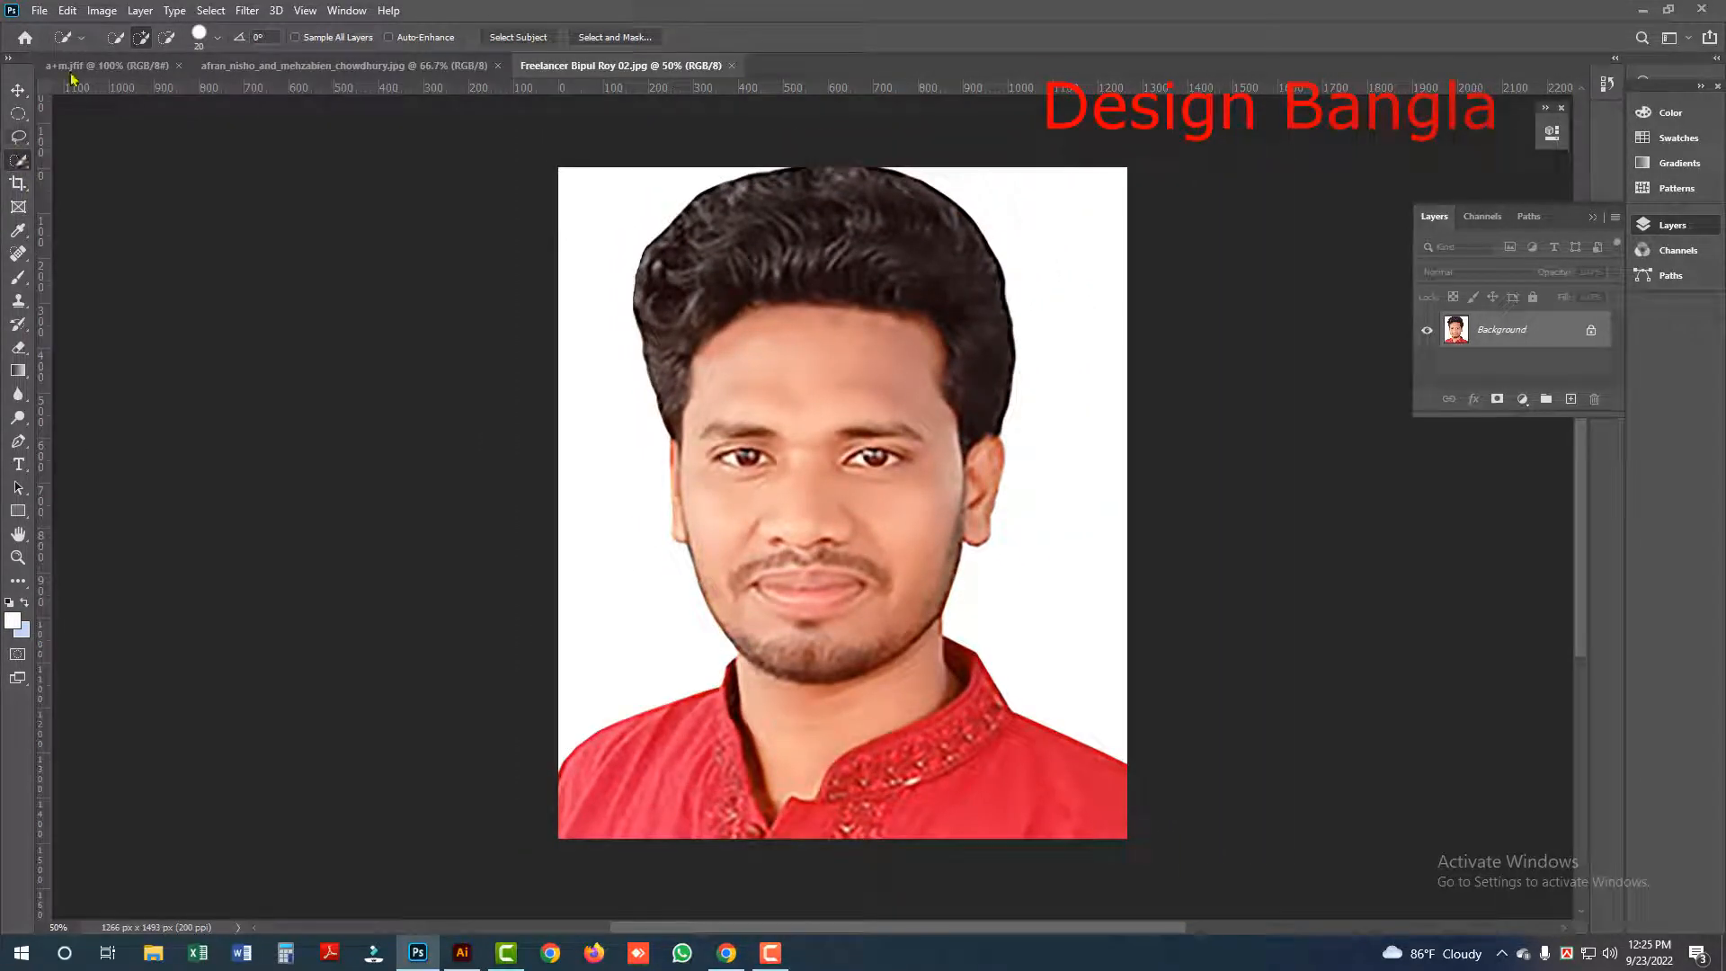
click(116, 37)
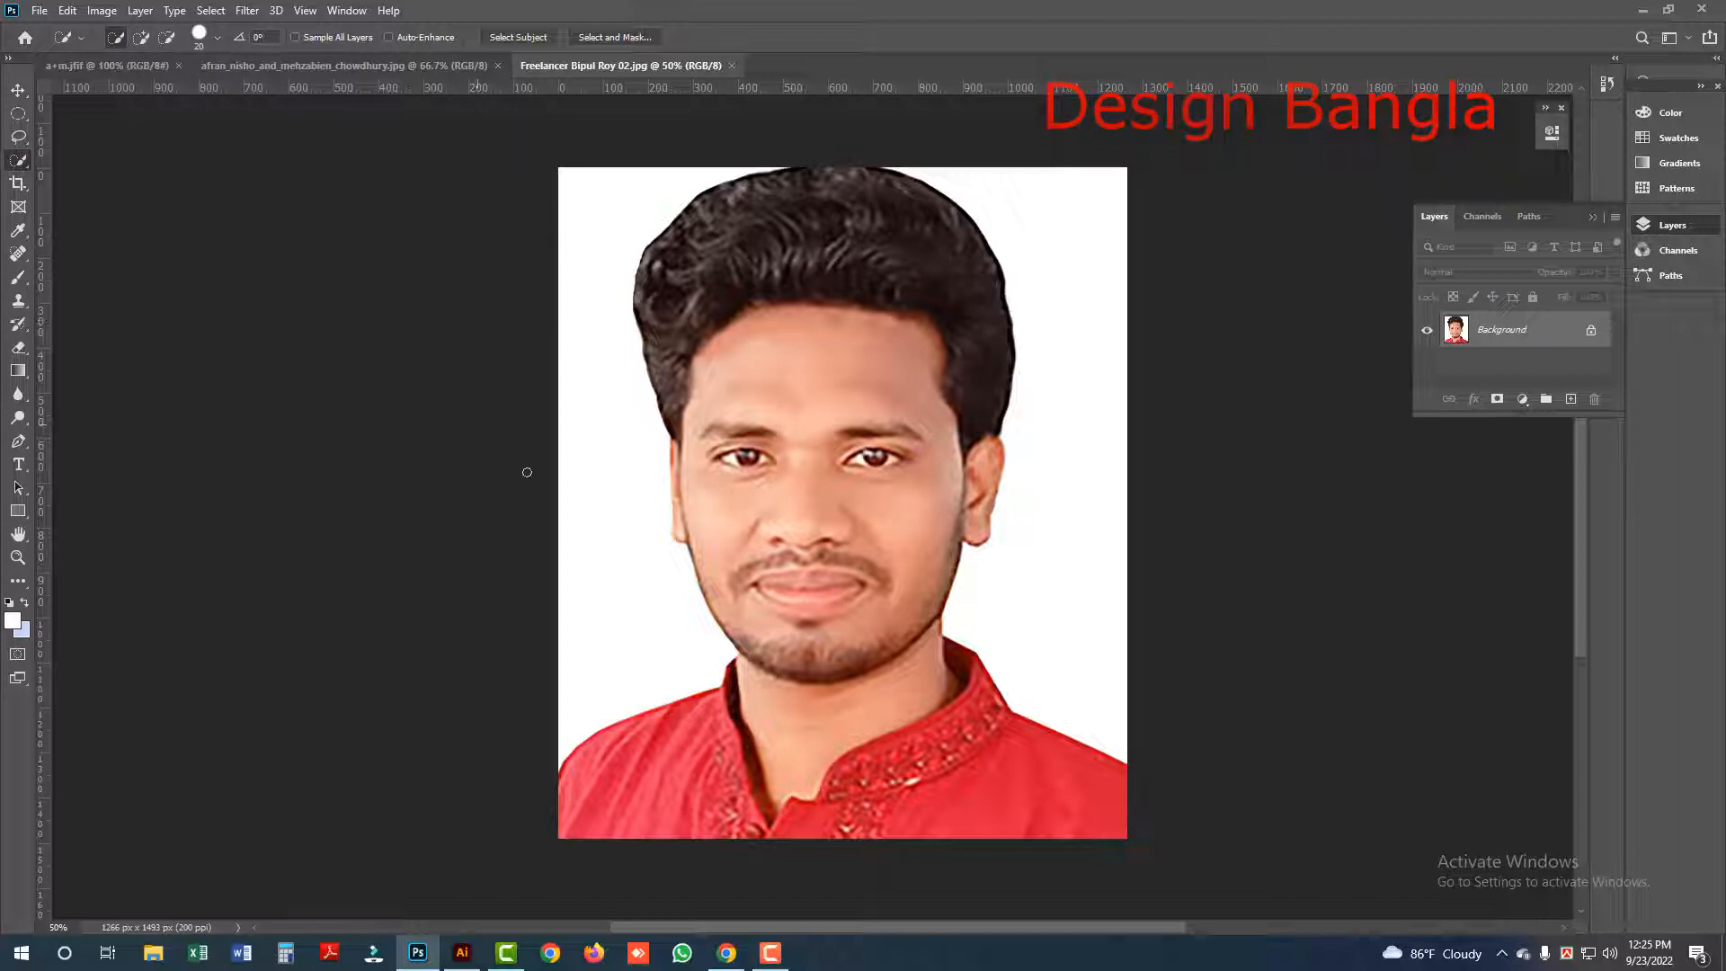
click(608, 529)
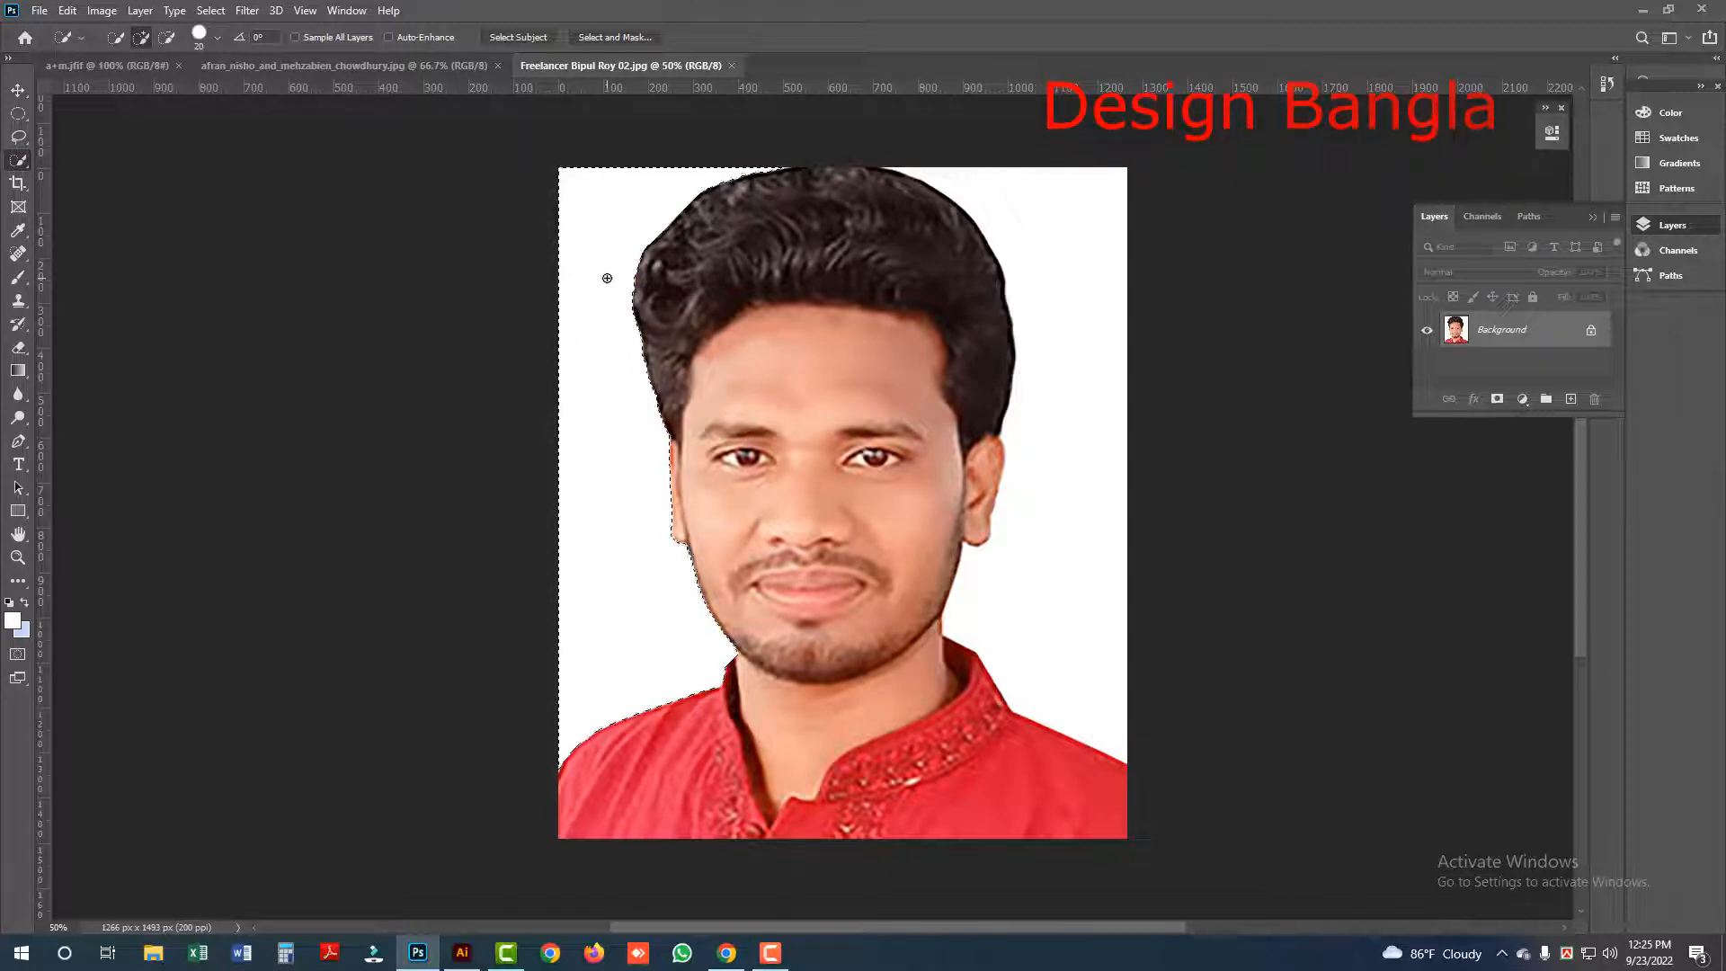
Step: Feather the new background selection by 20 pixels and fill it with the white foreground color
click(210, 10)
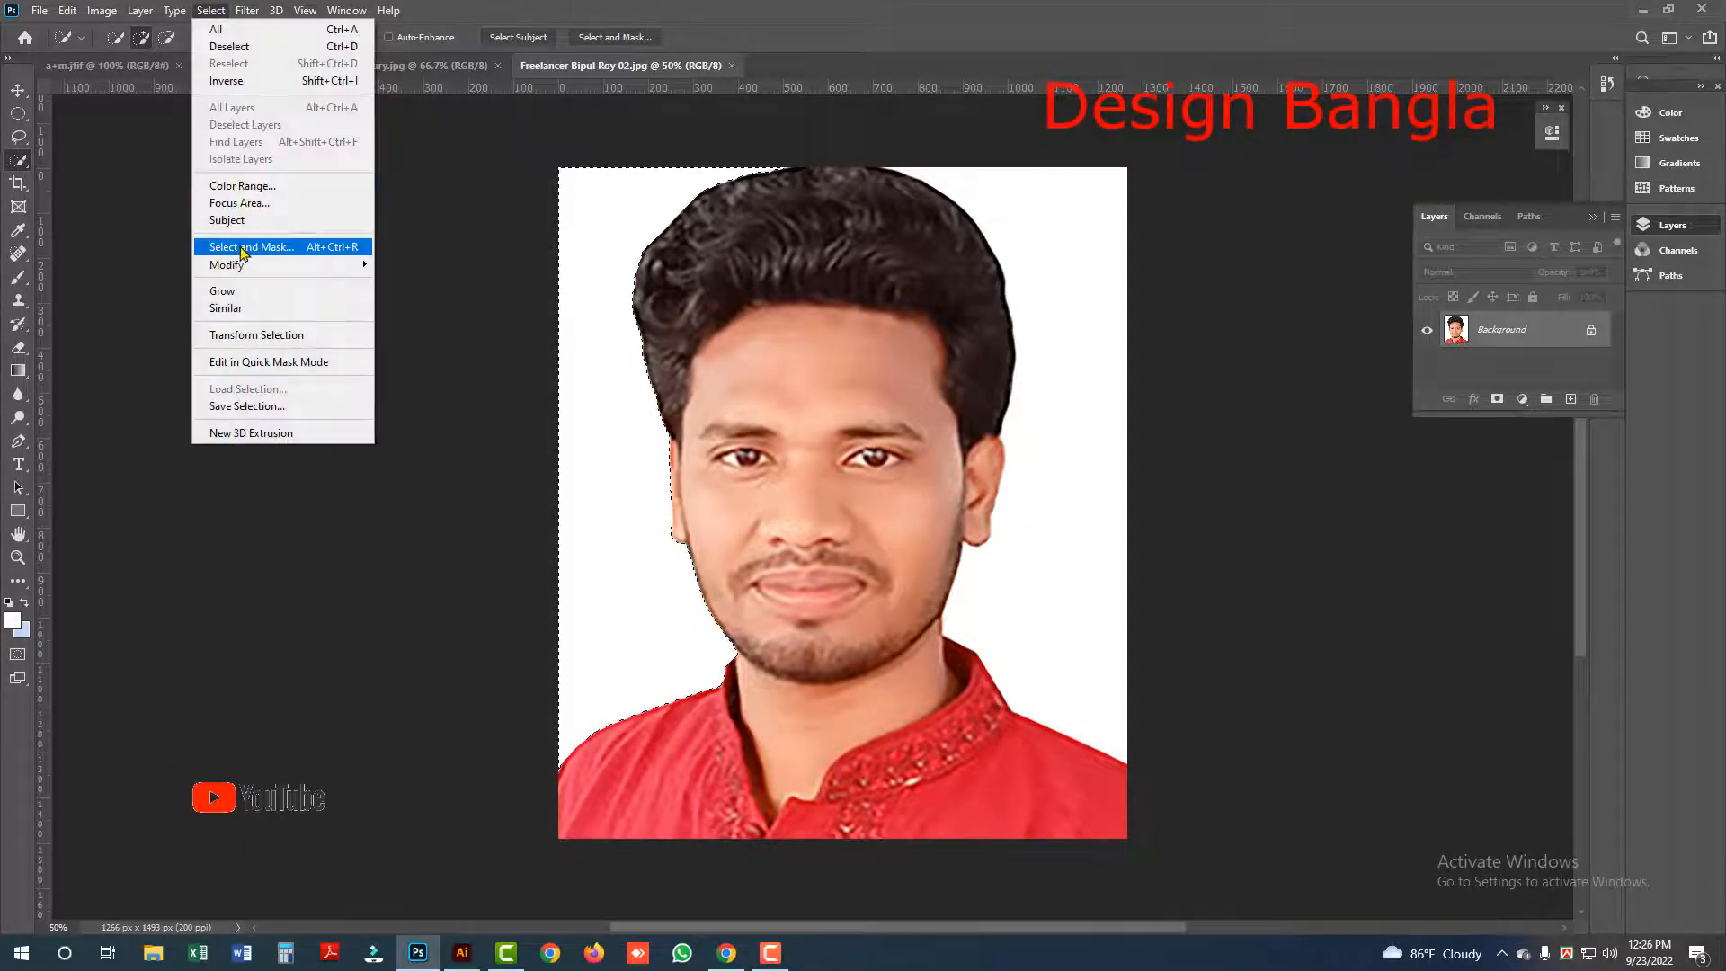
mouse_move(242, 268)
click(420, 340)
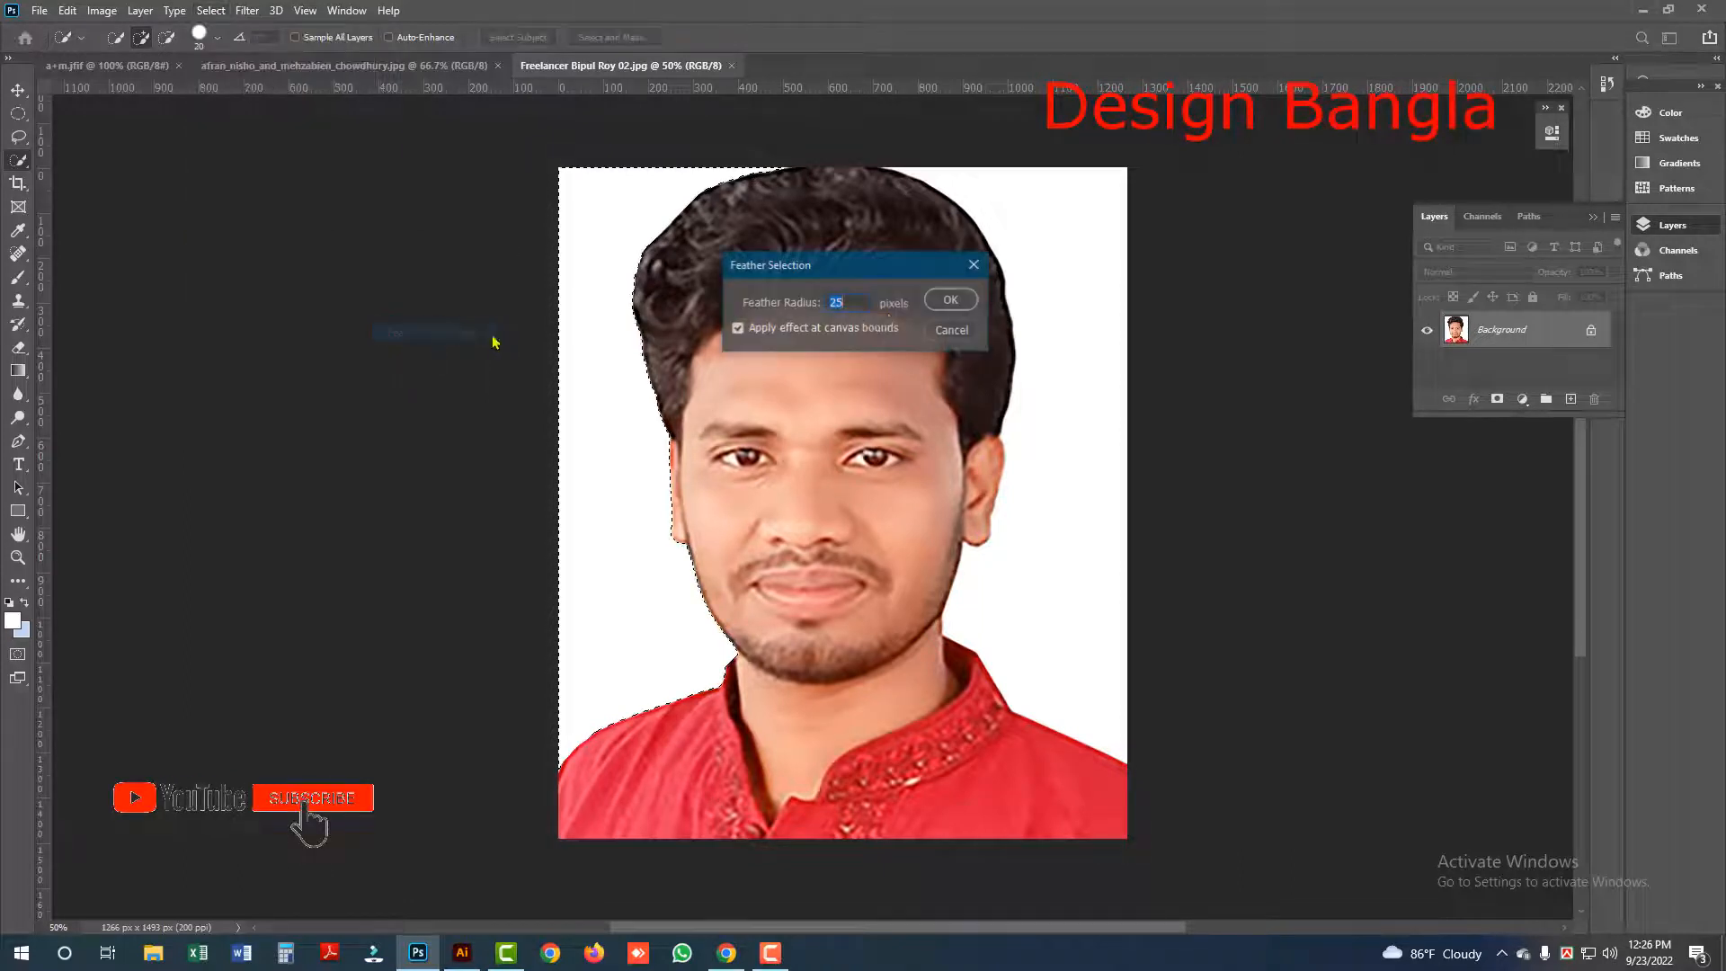
text(20)
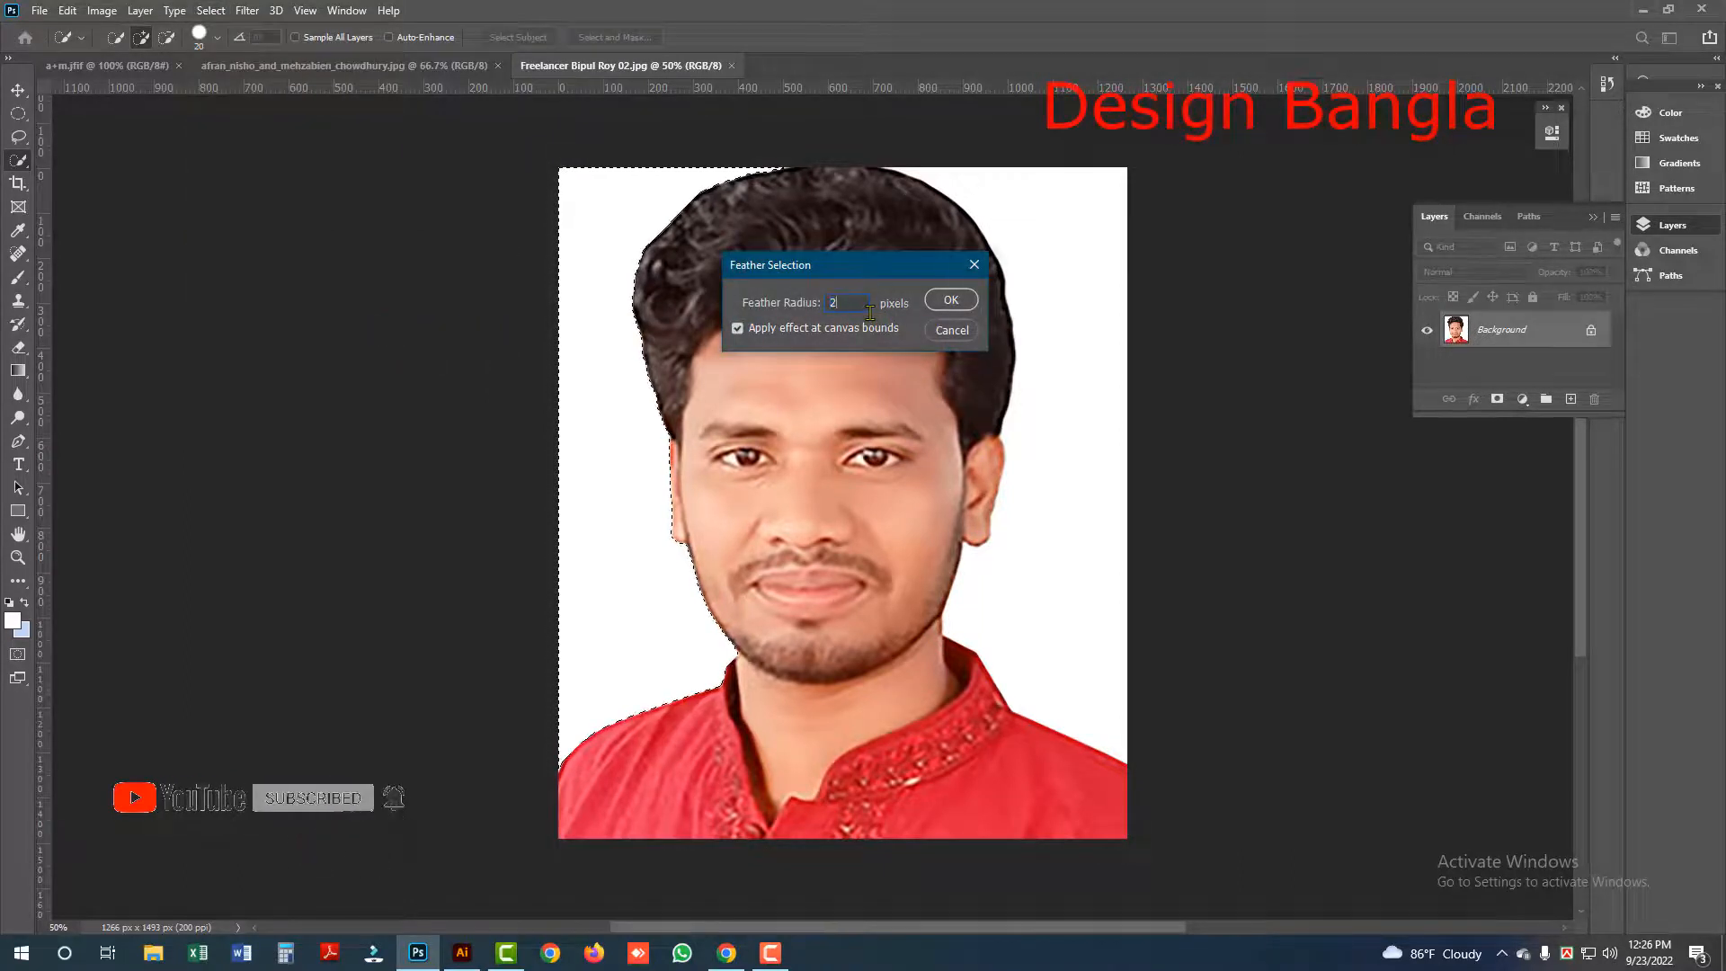
key(Return)
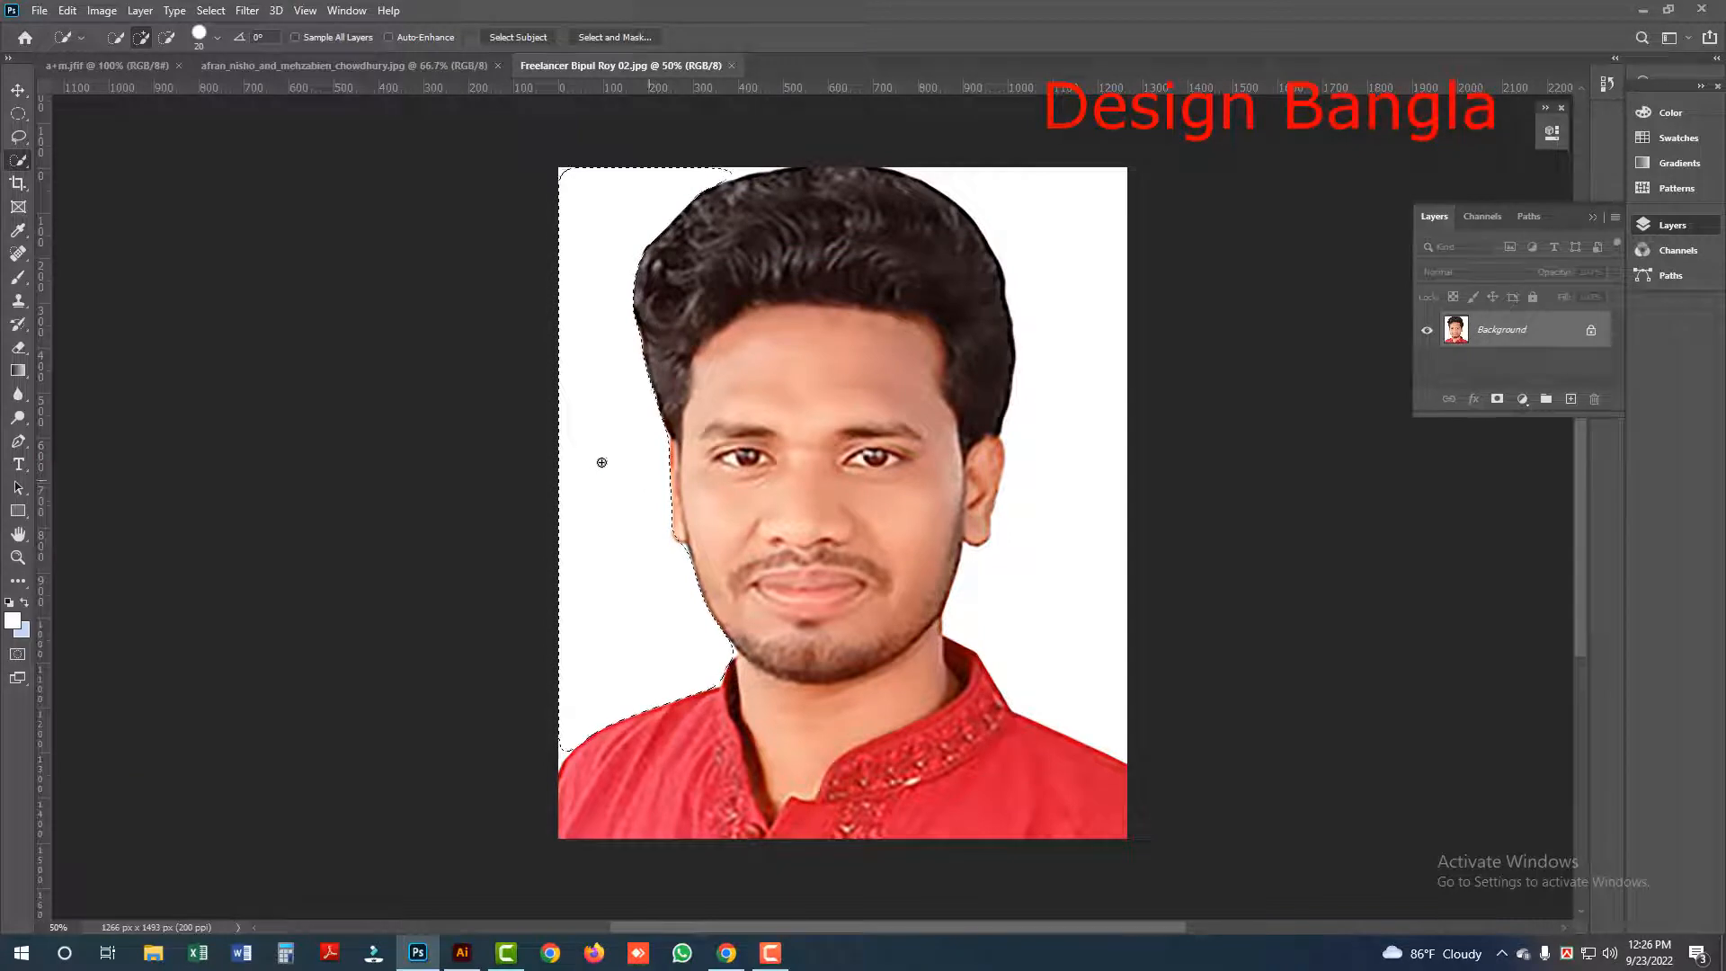
key(alt)
alt+click(298, 557)
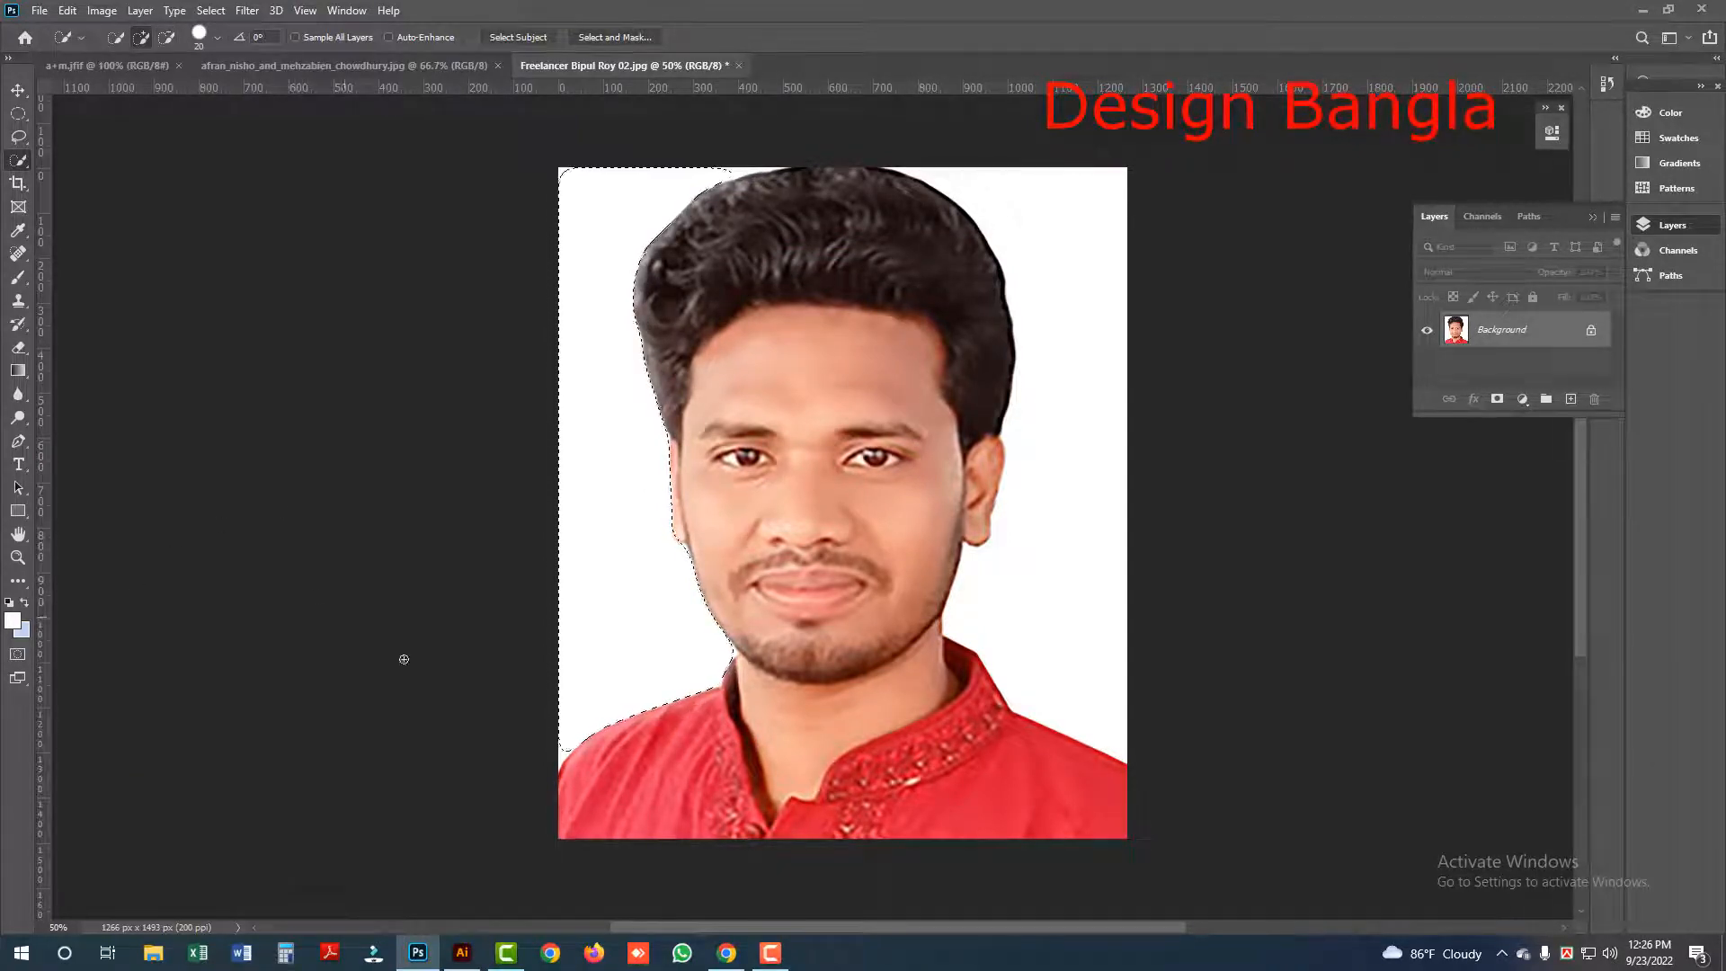
Step: Drop the selection and examine the feathered shirt edge on the shoulder up close, comparing it with the unfeathered shoulder
scroll(619, 683, up, 3)
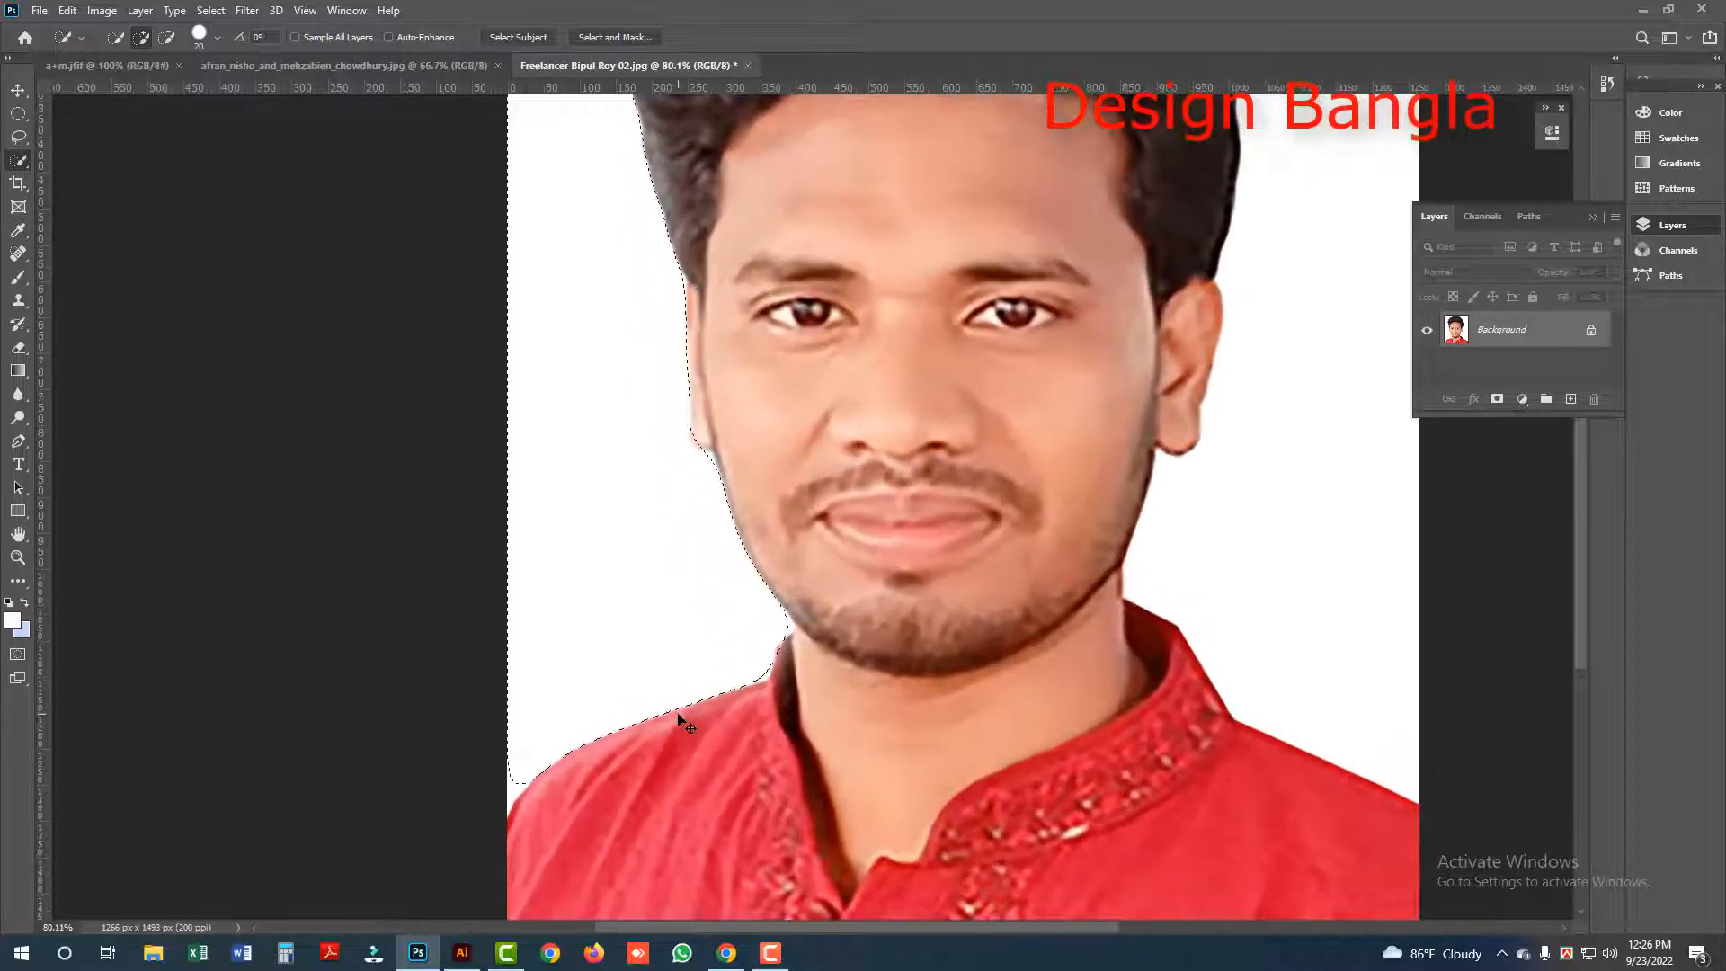
key(ctrl+d)
scroll(685, 708, up, 10)
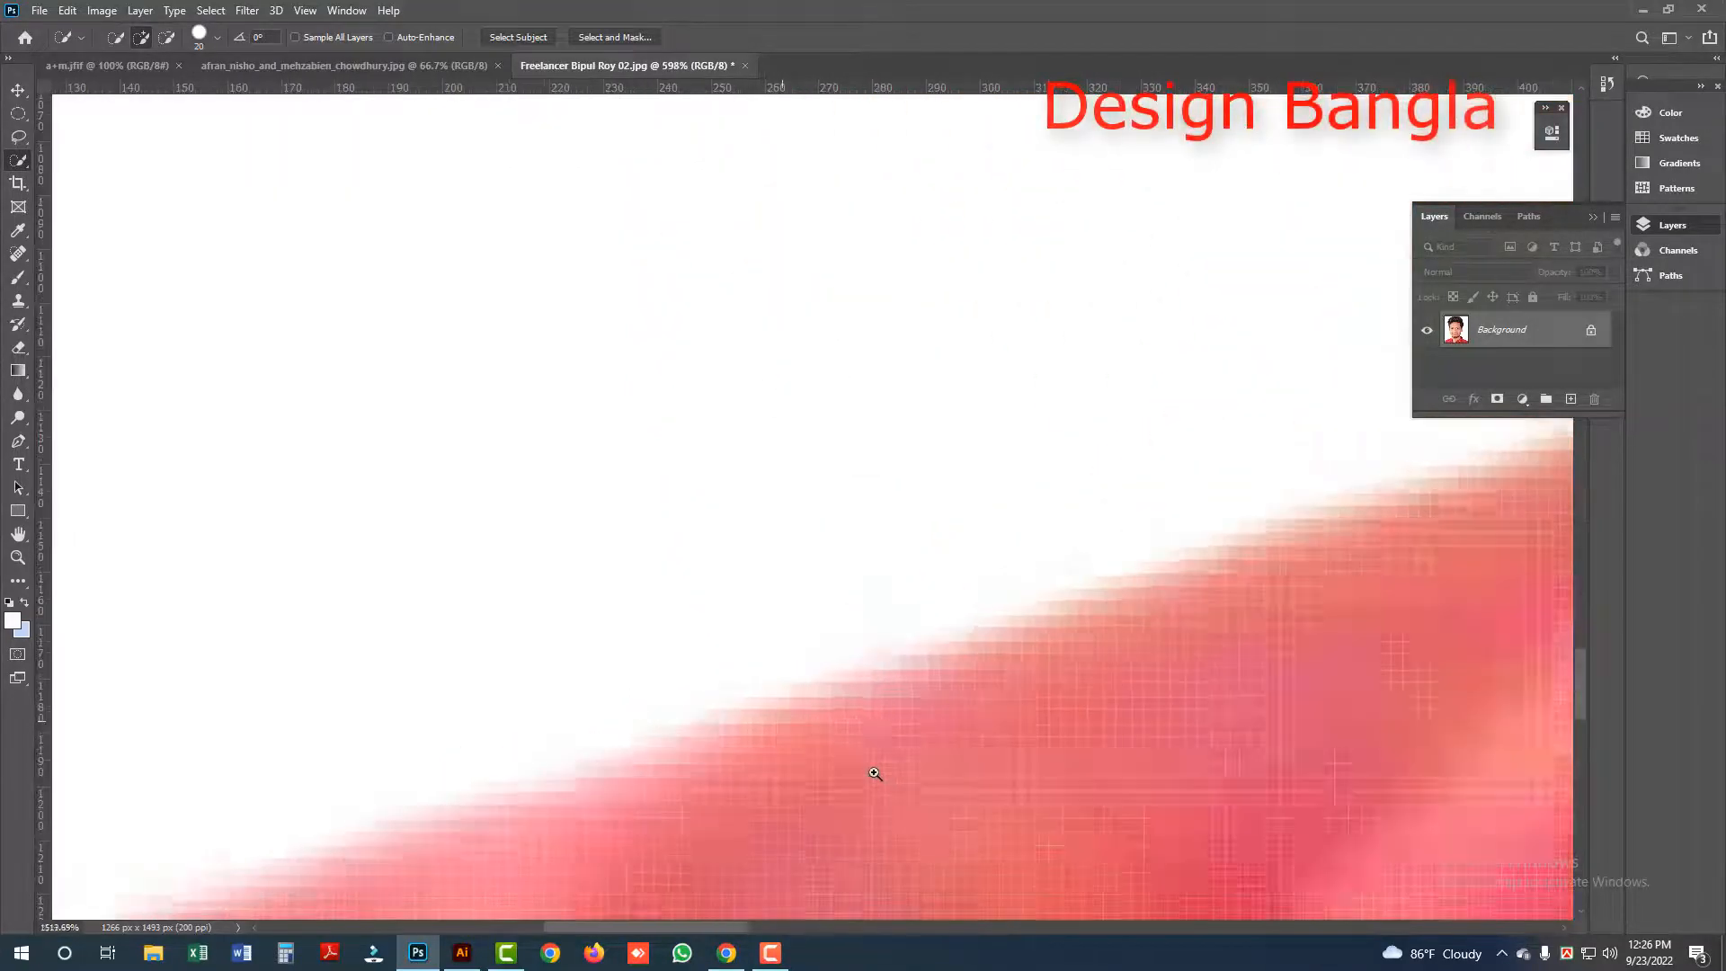
scroll(800, 739, down, 8)
scroll(686, 698, up, 4)
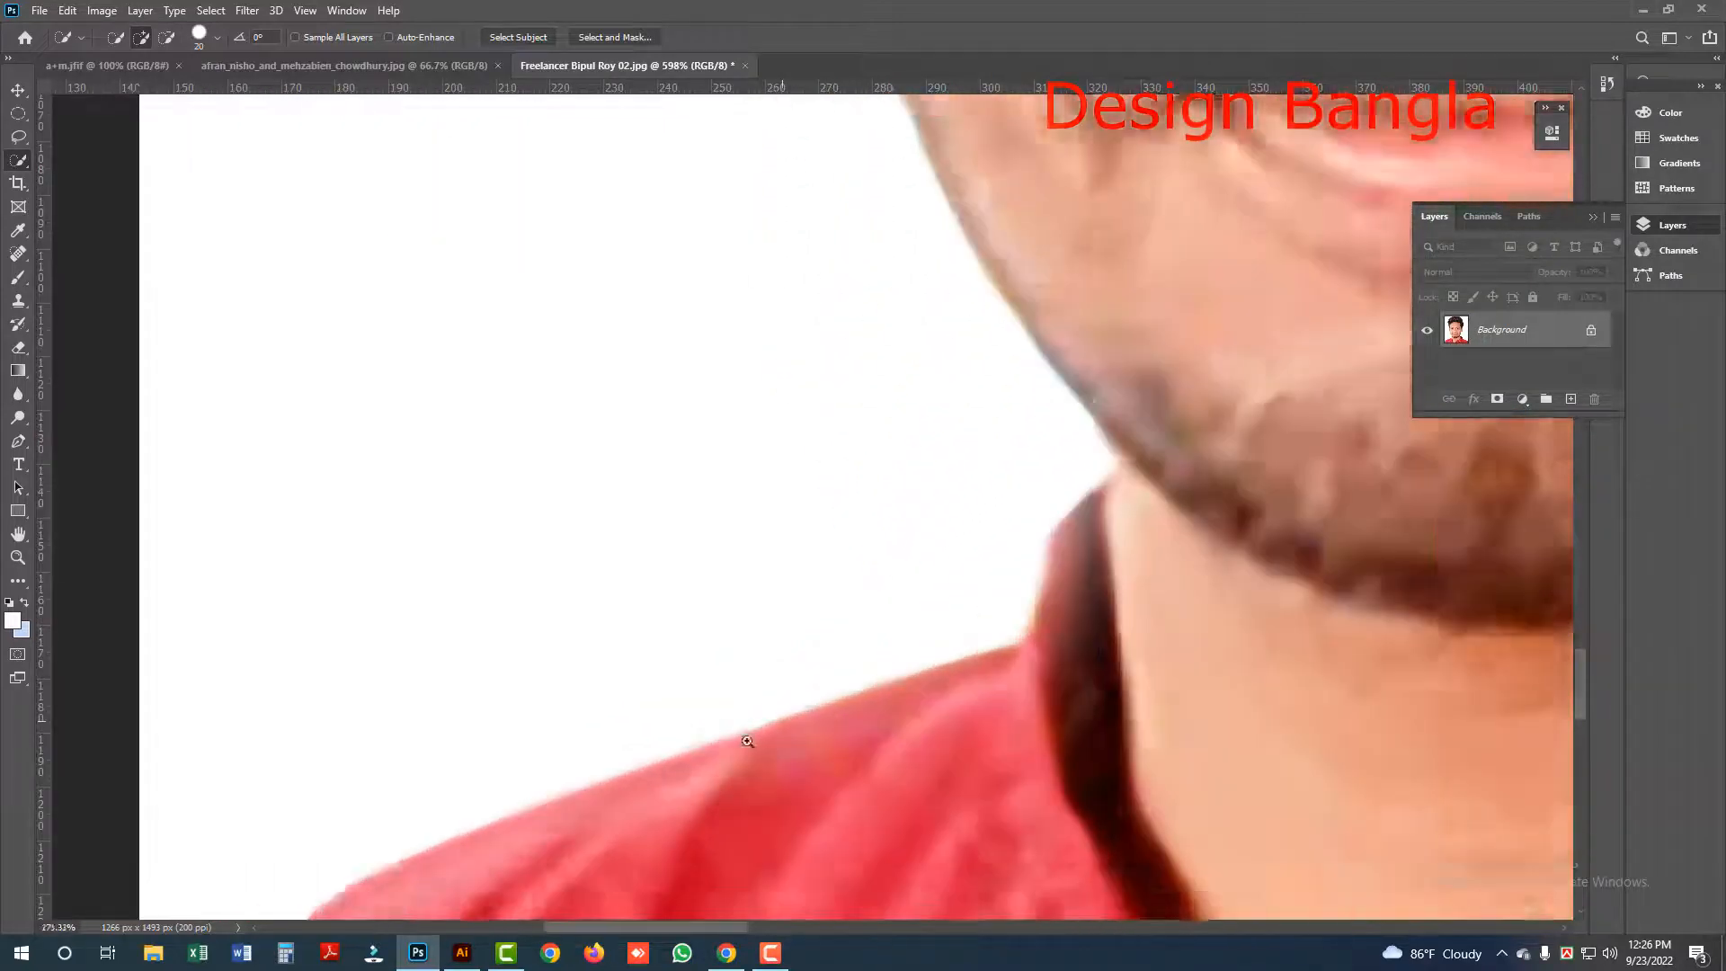
scroll(809, 753, up, 4)
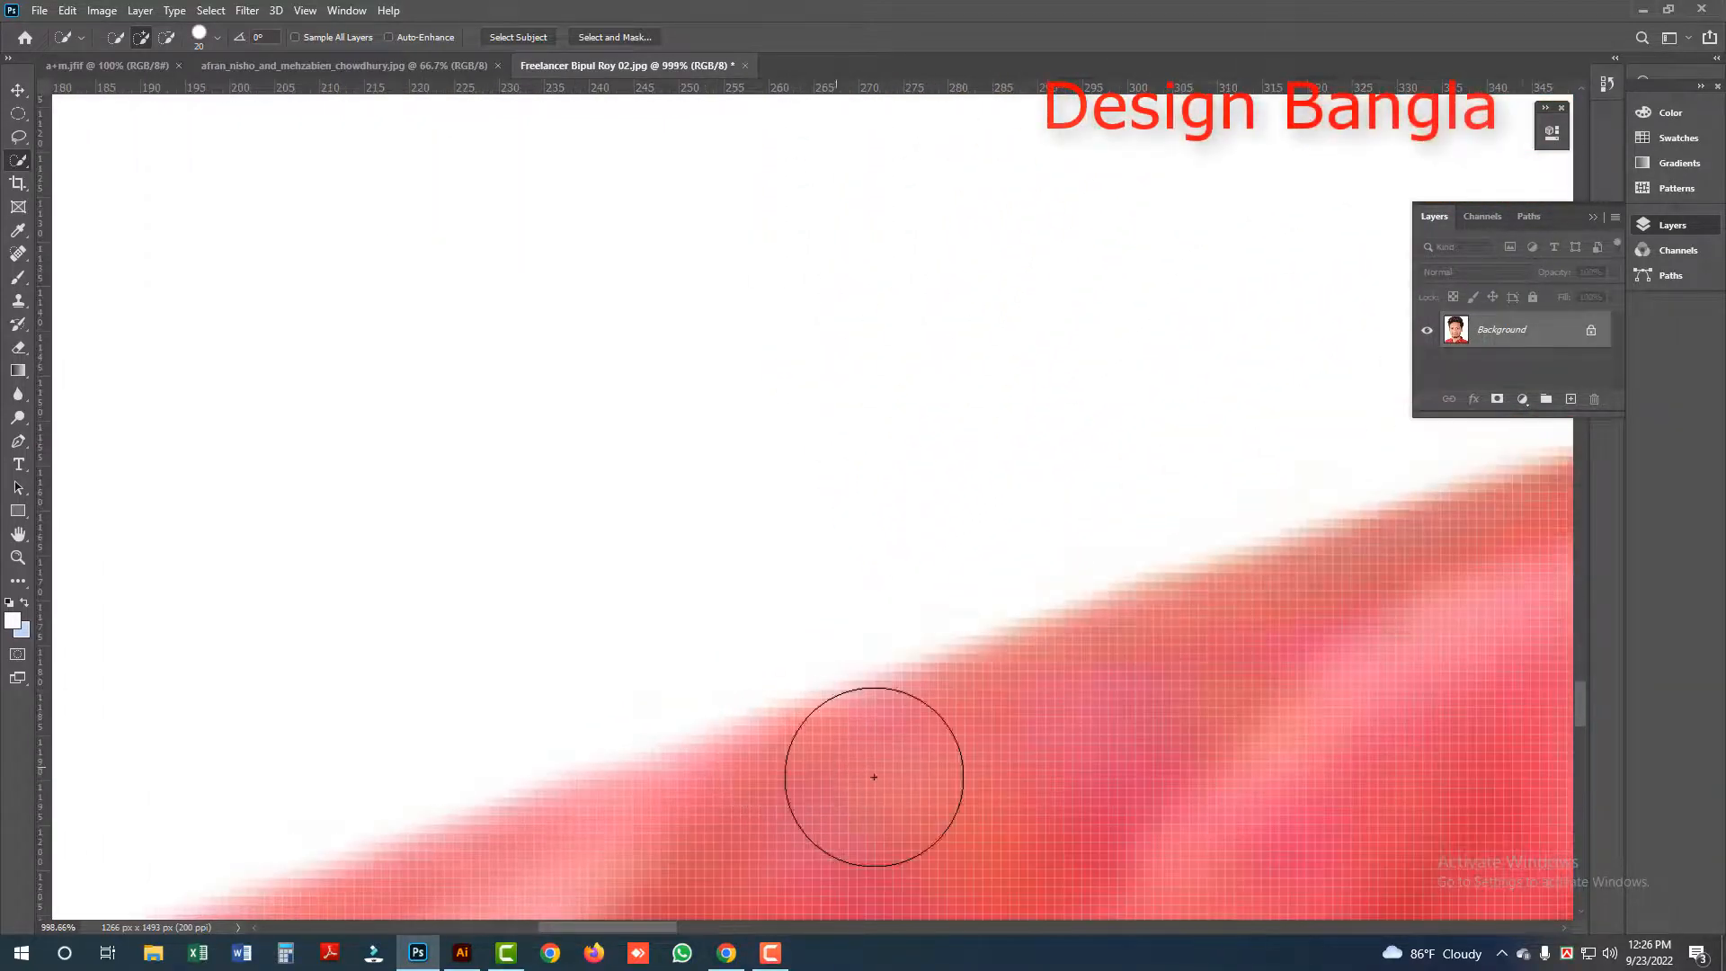
click(18, 90)
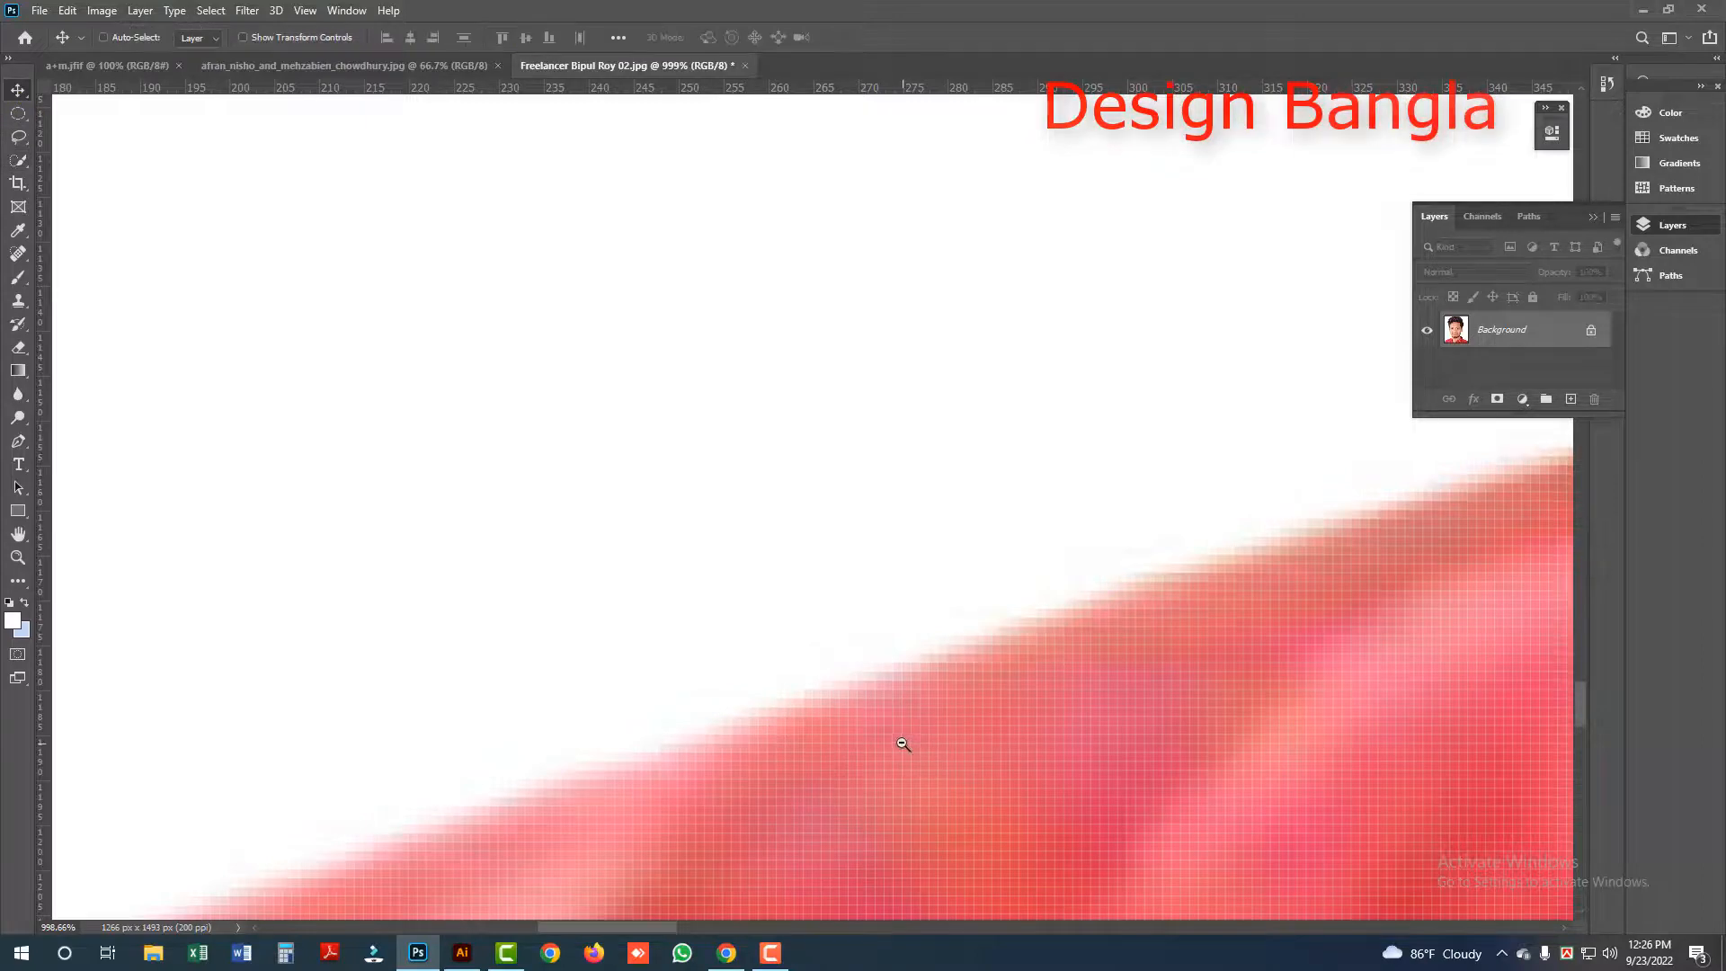
scroll(900, 742, down, 1)
scroll(932, 712, down, 3)
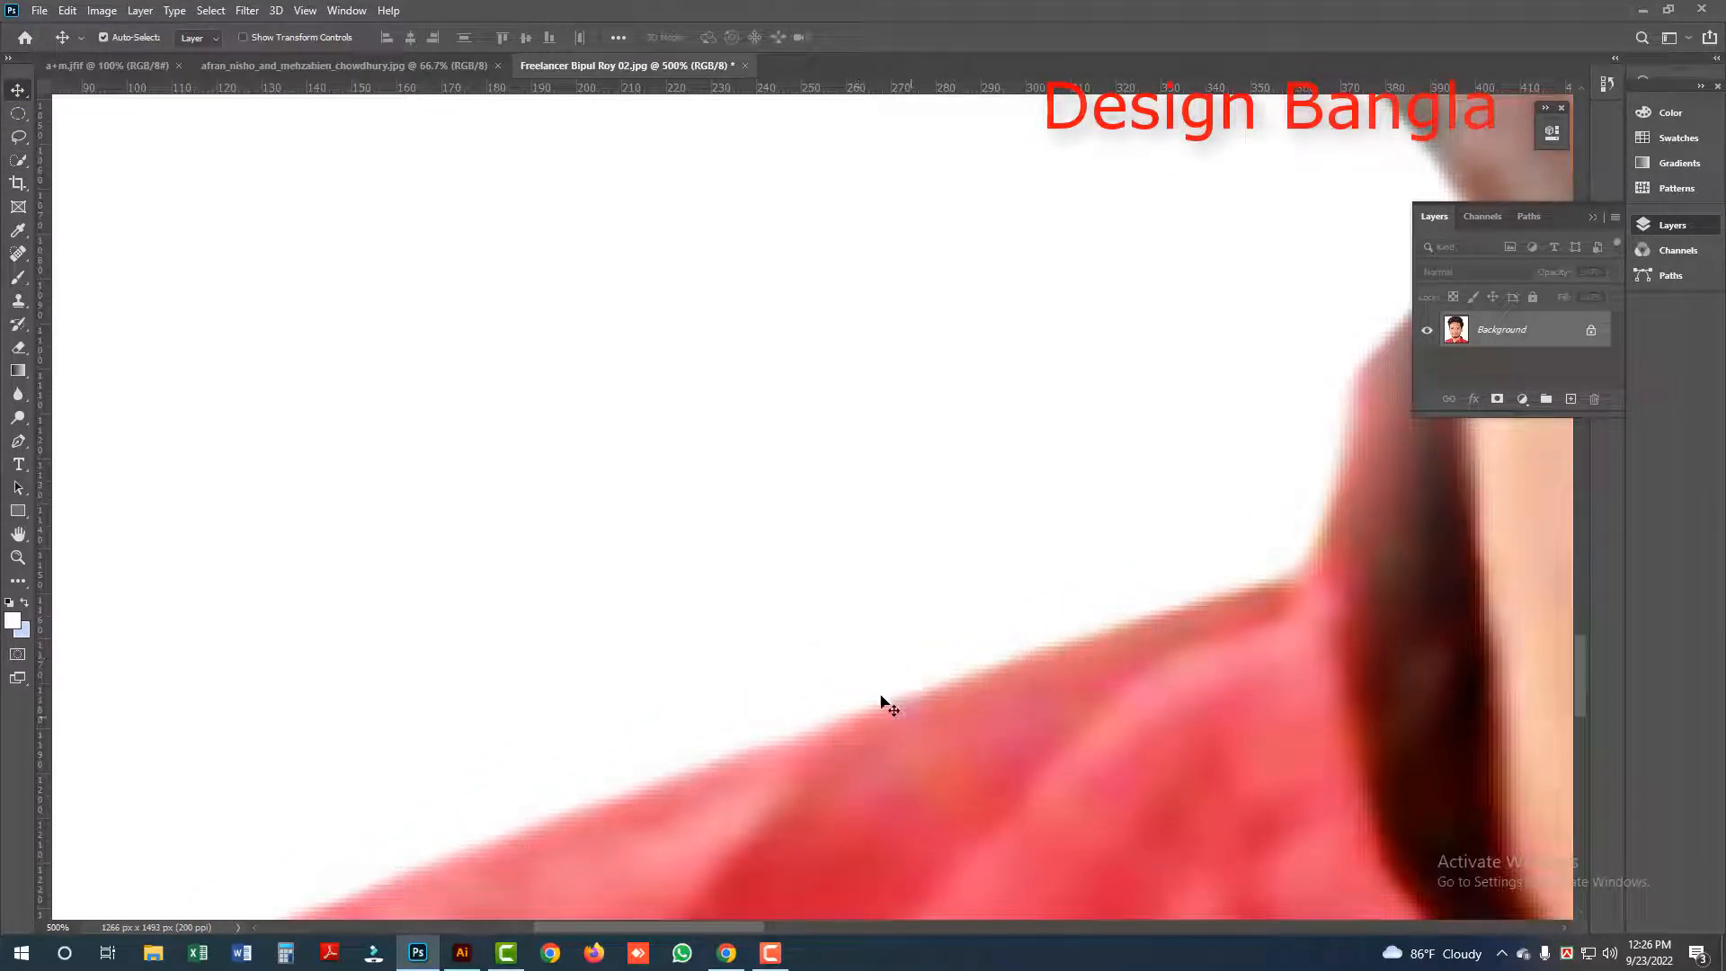
scroll(893, 581, down, 4)
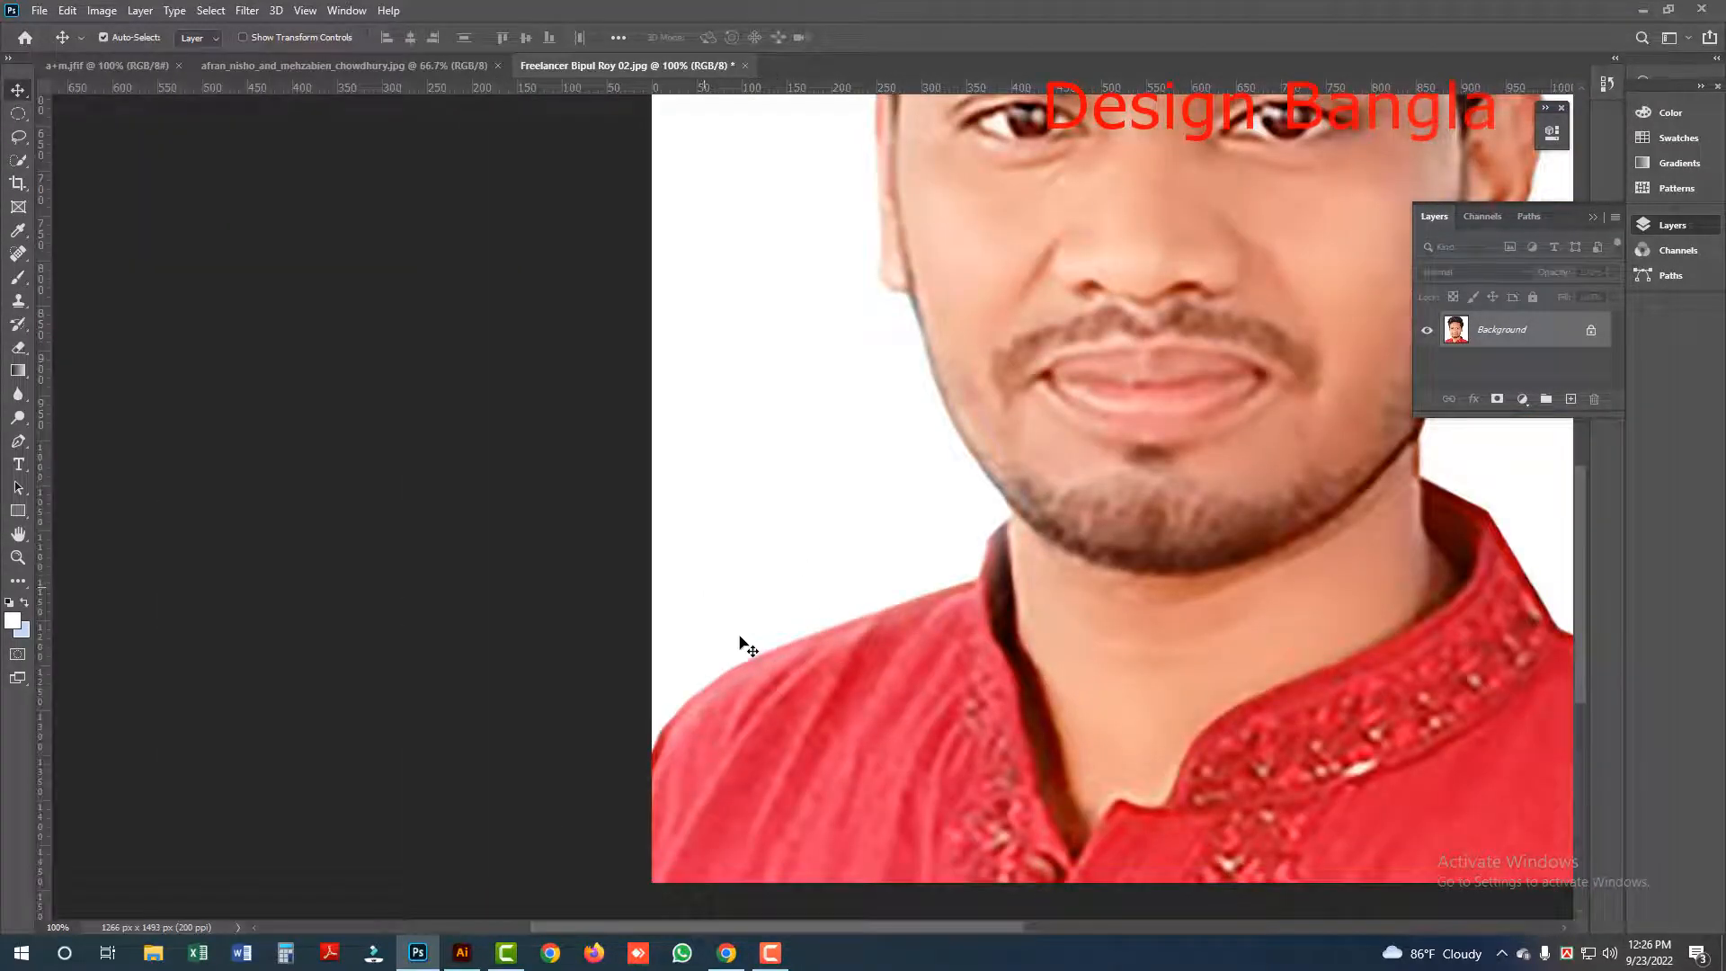
drag(1168, 587, 987, 564)
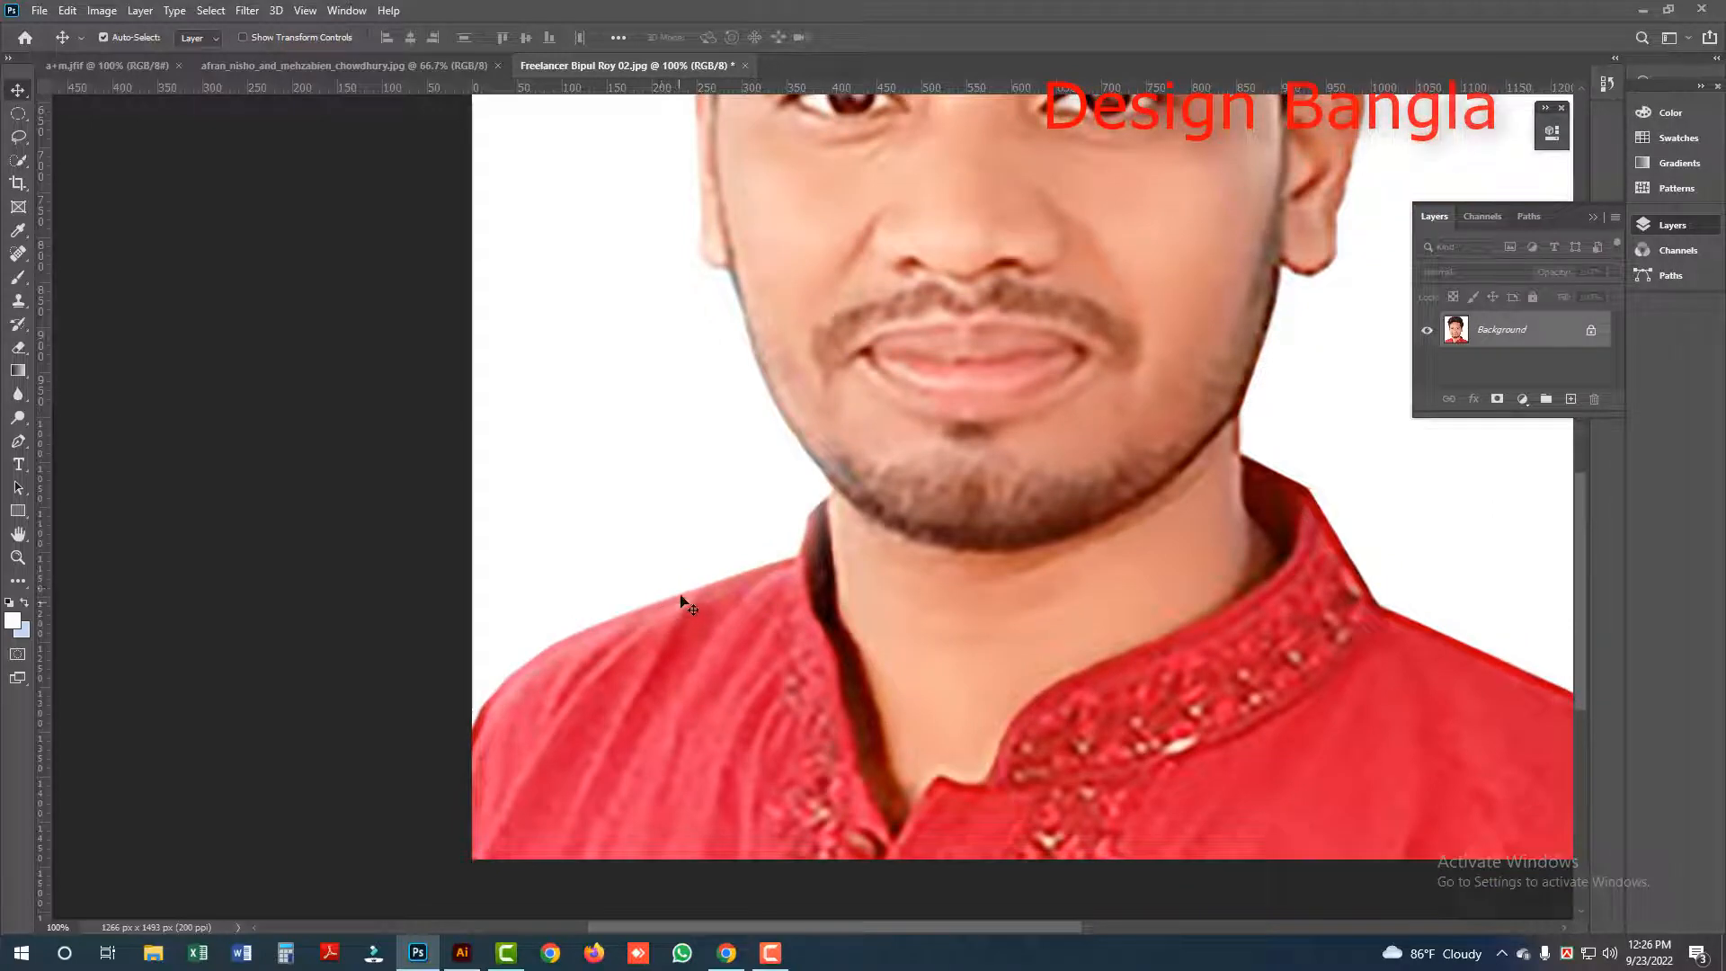
drag(1354, 550, 1097, 551)
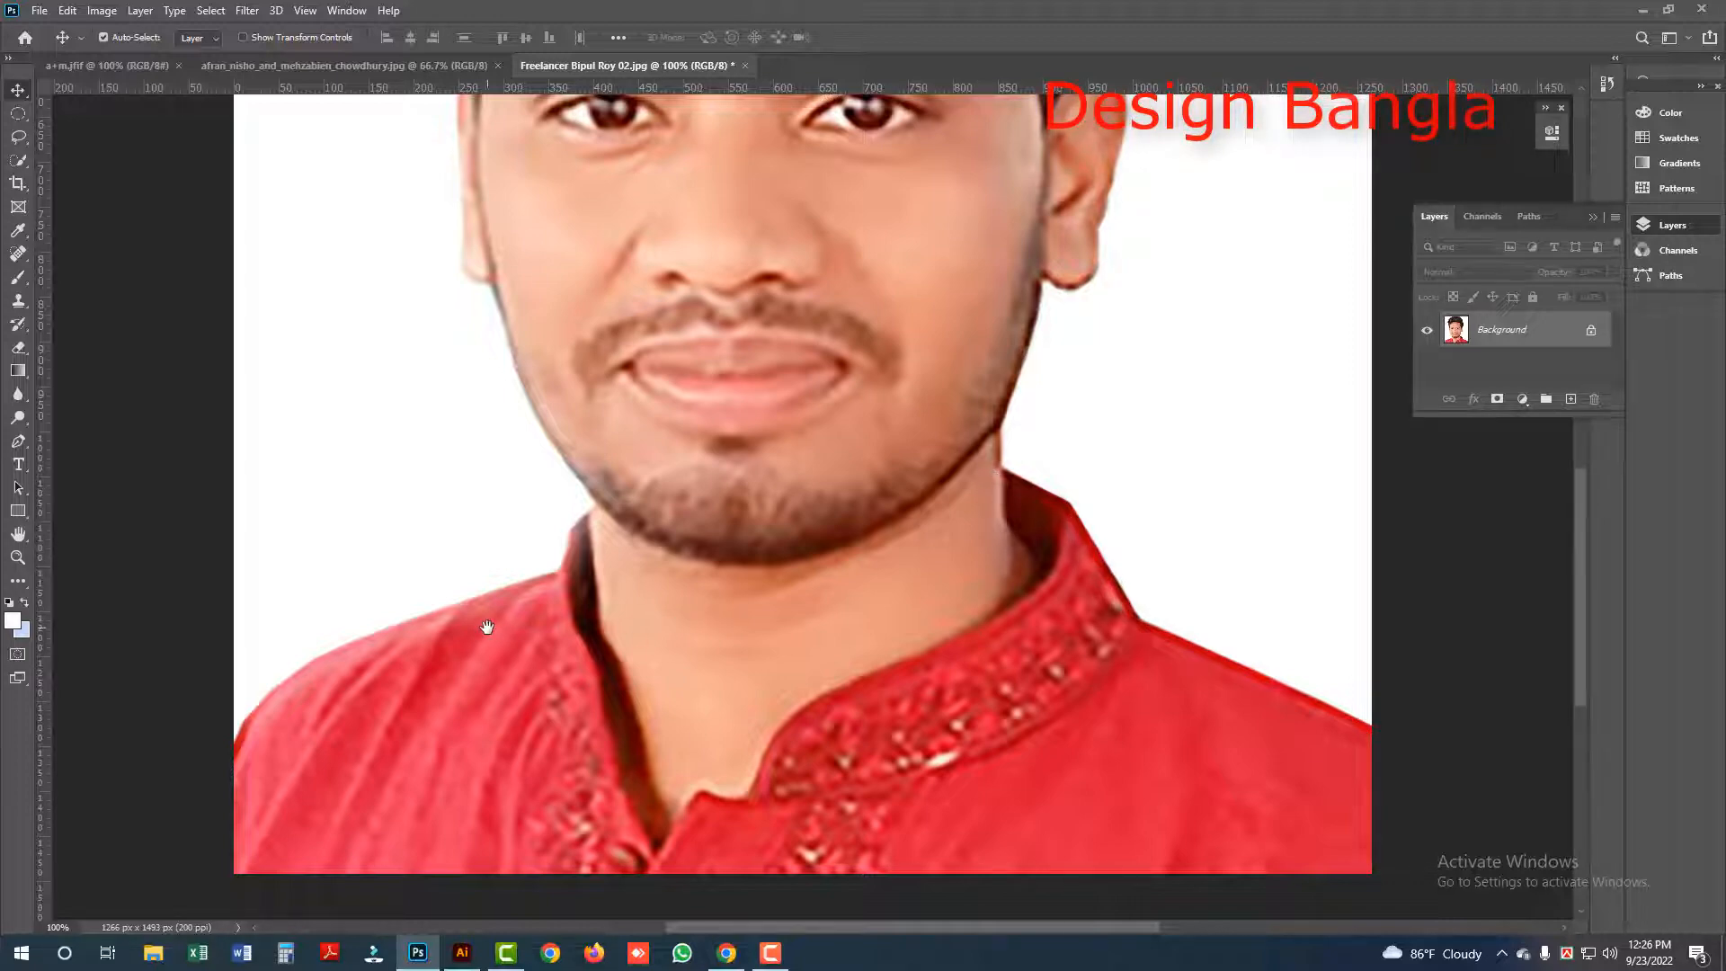
drag(481, 624, 513, 585)
alt+click(616, 499)
drag(691, 435, 641, 564)
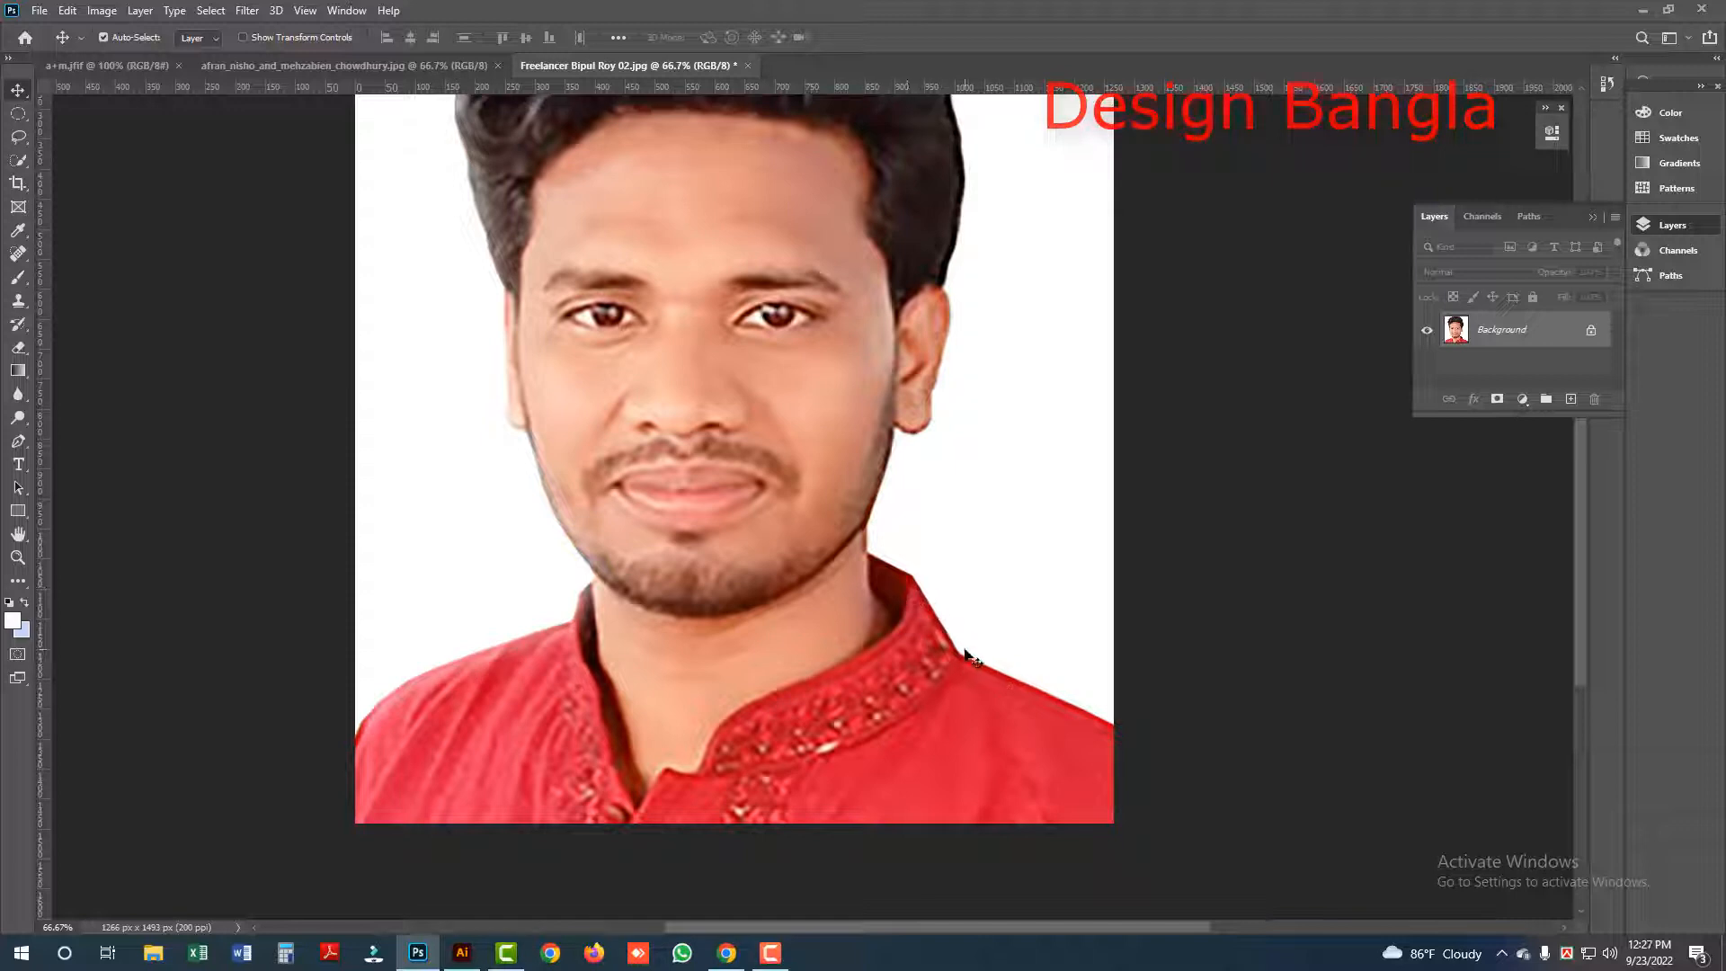
Step: Make a quick selection of the white background to the right of the man
click(18, 159)
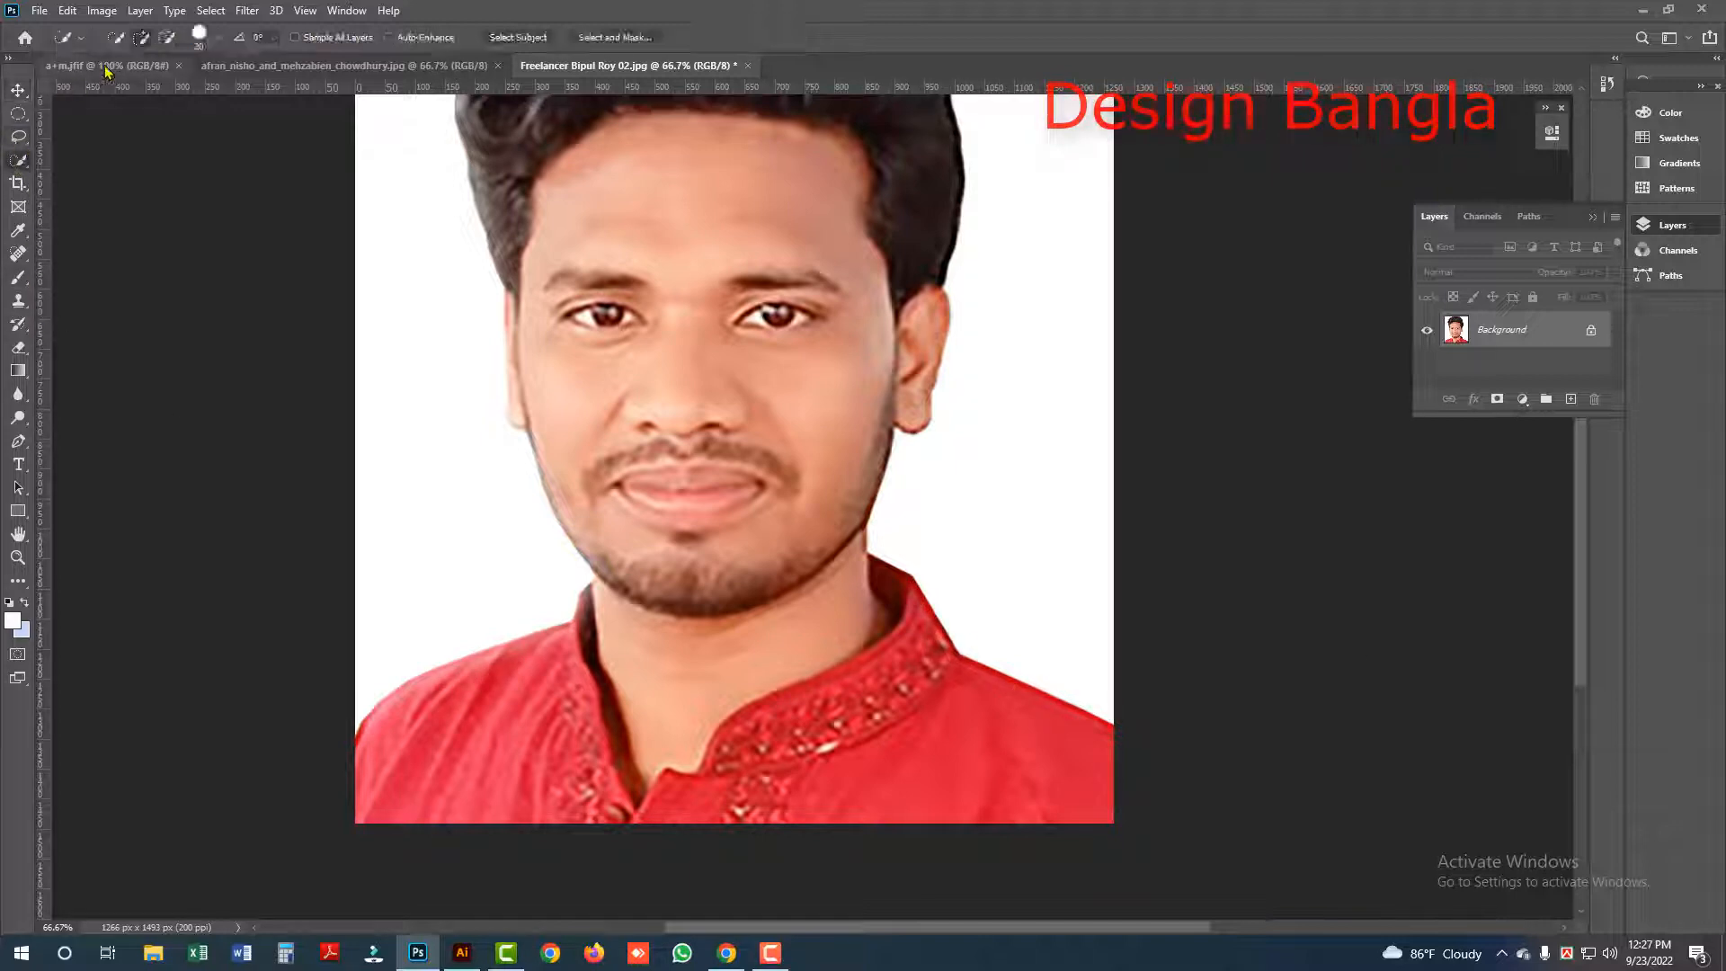
drag(1018, 390, 1018, 378)
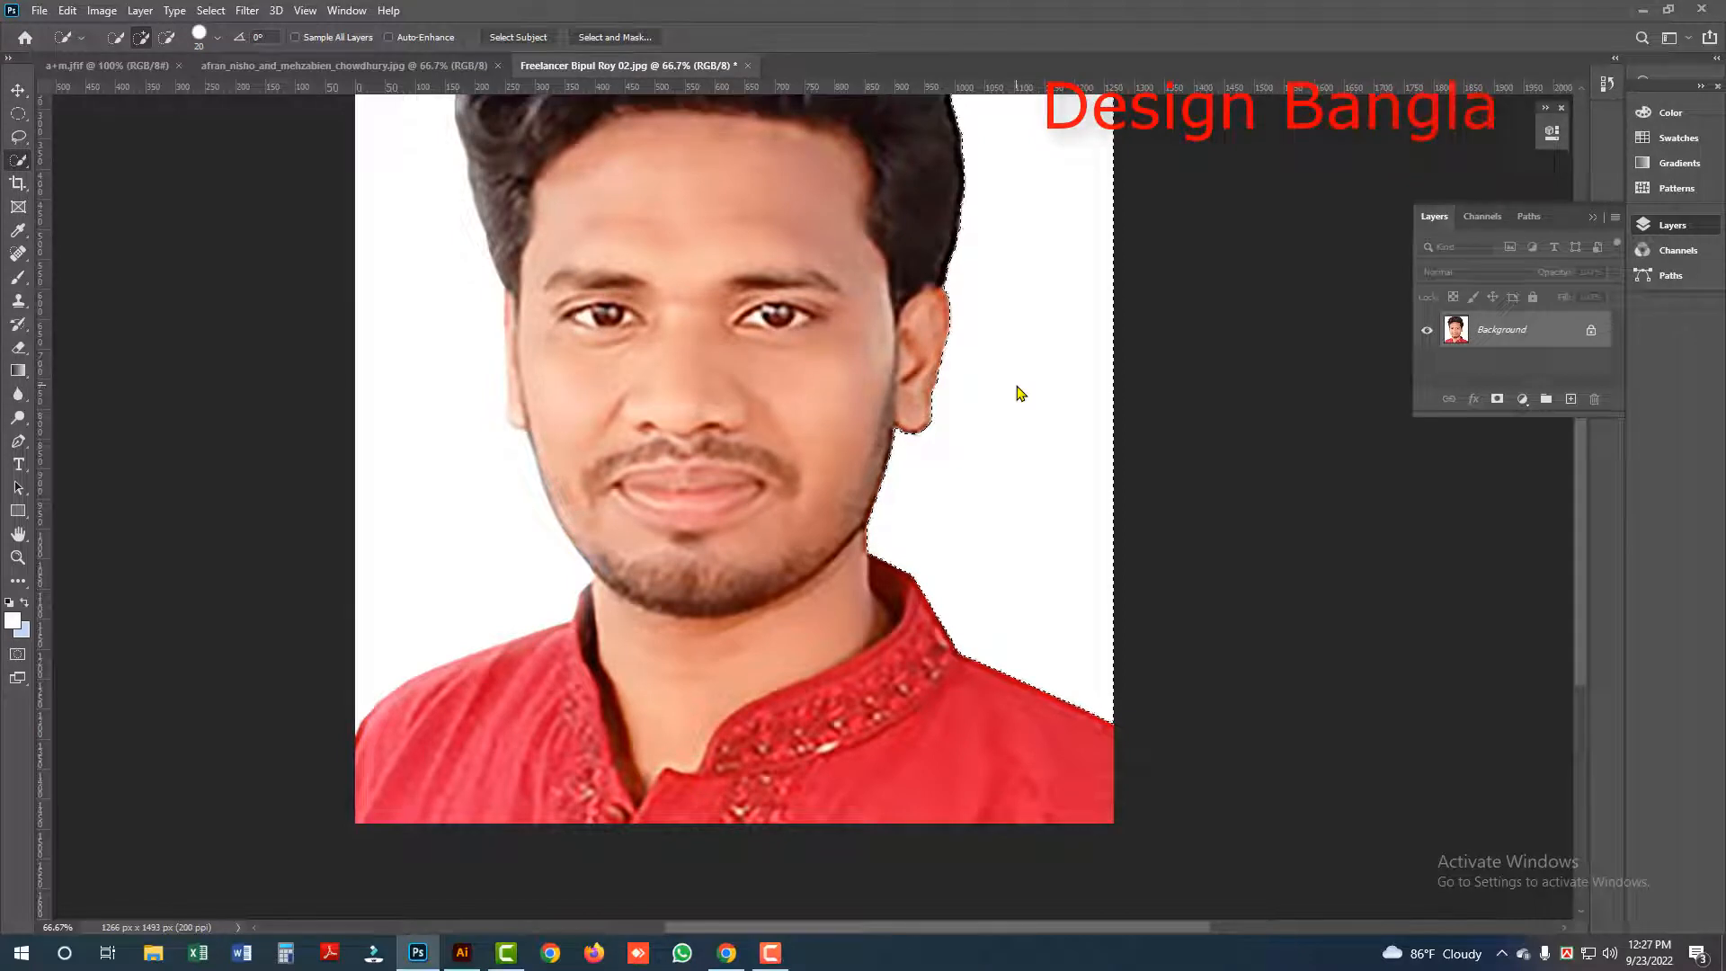
key(alt)
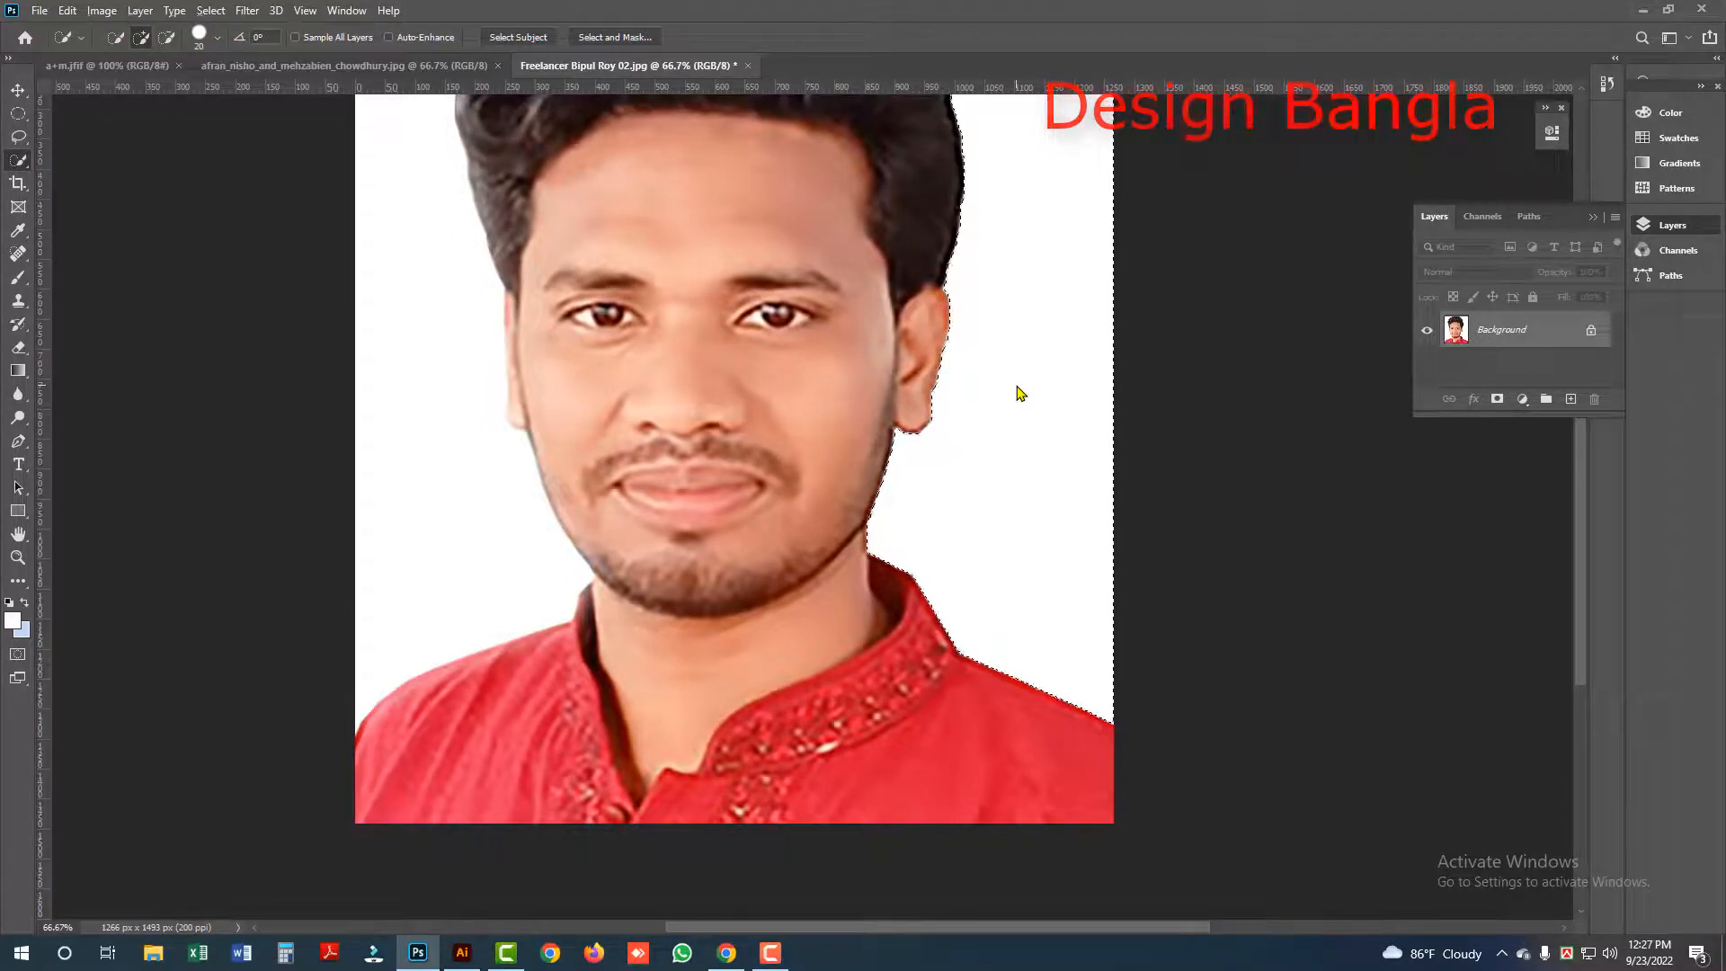
Step: Convert the Background to a regular layer named Layer 0 and delete the selected white area from it
double_click(1514, 340)
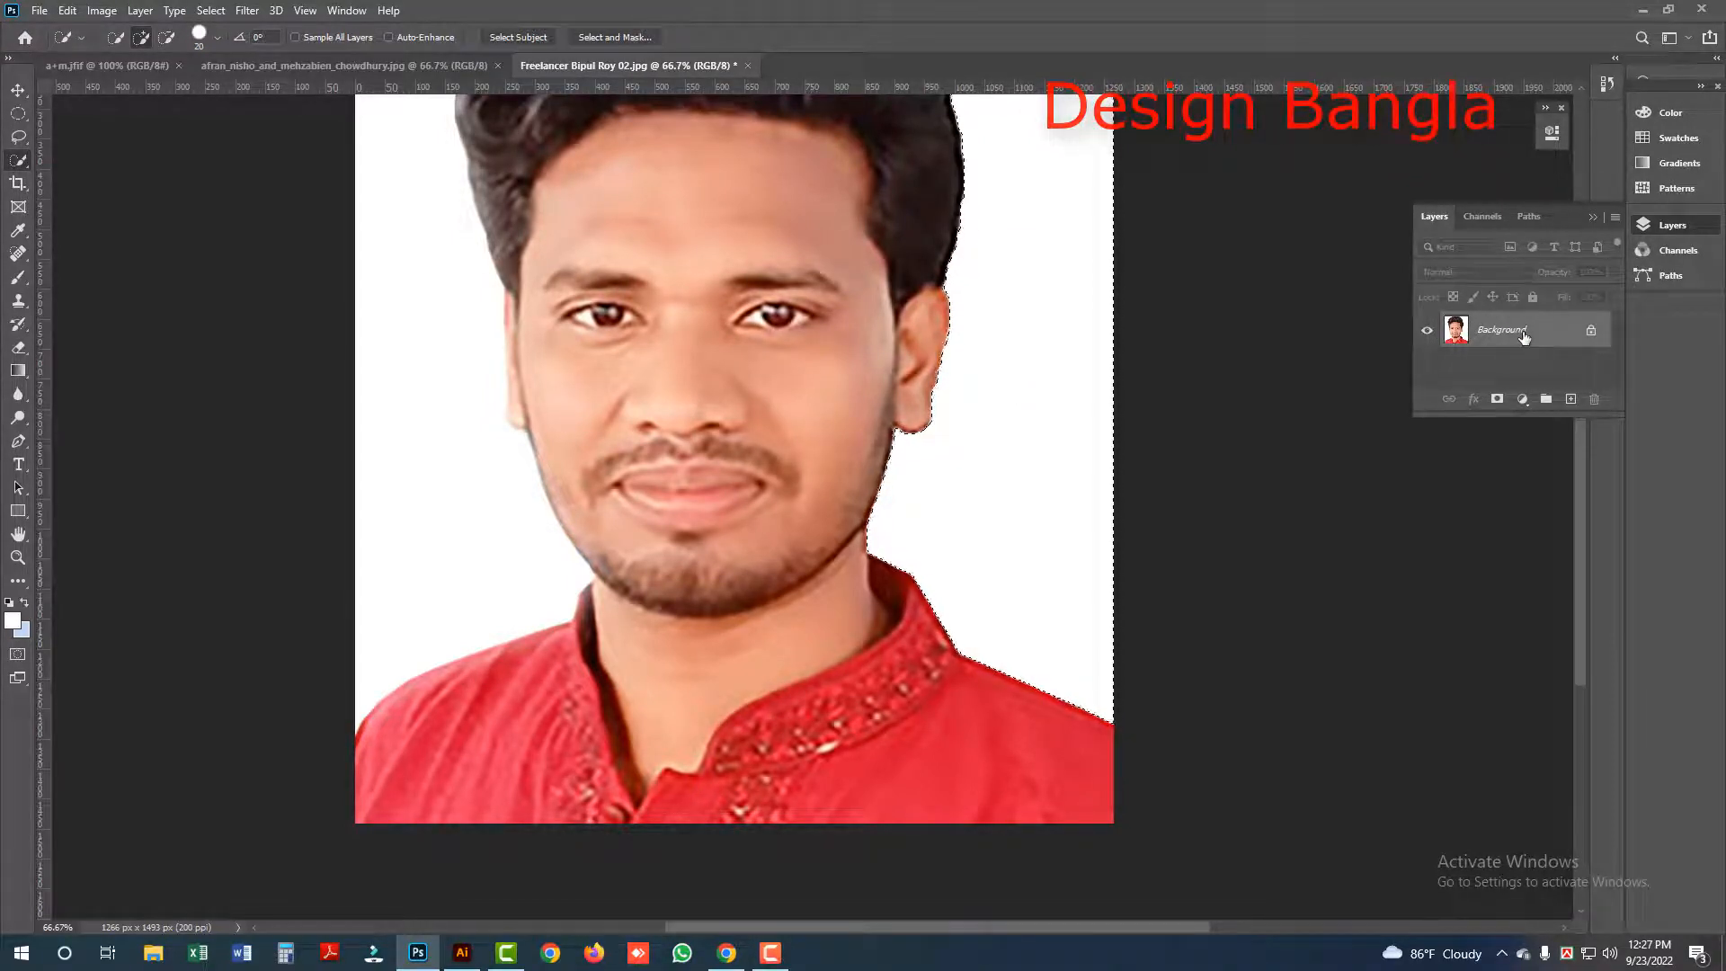
key(Return)
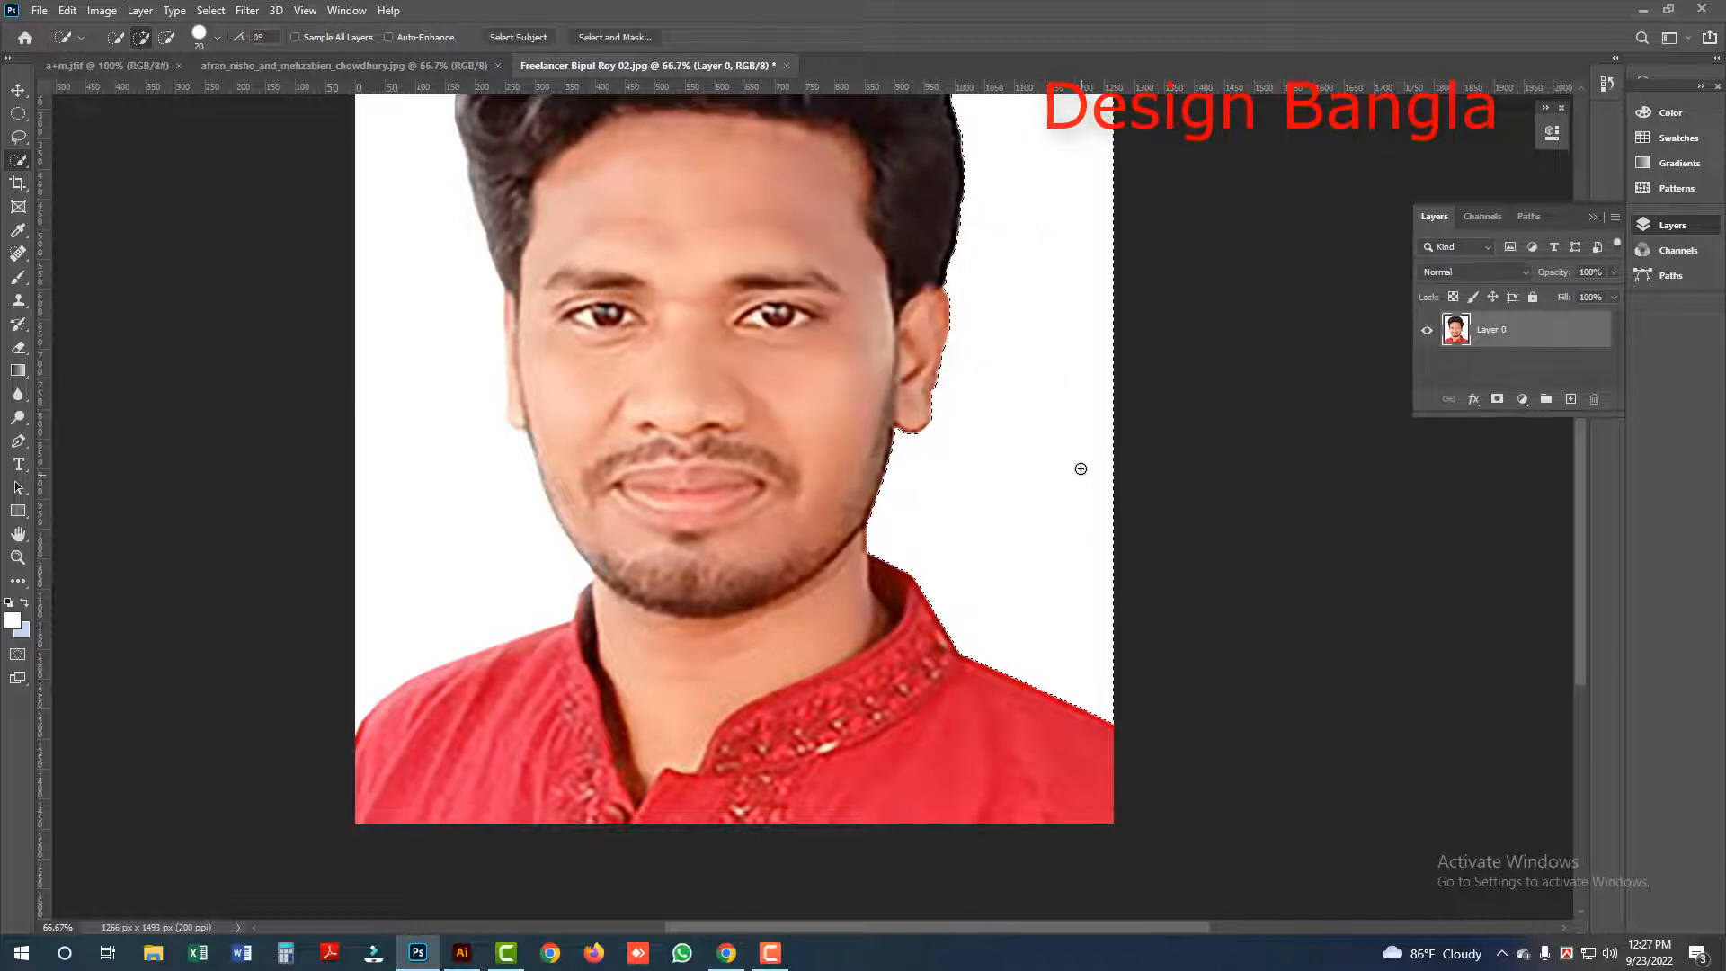
key(alt+Delete)
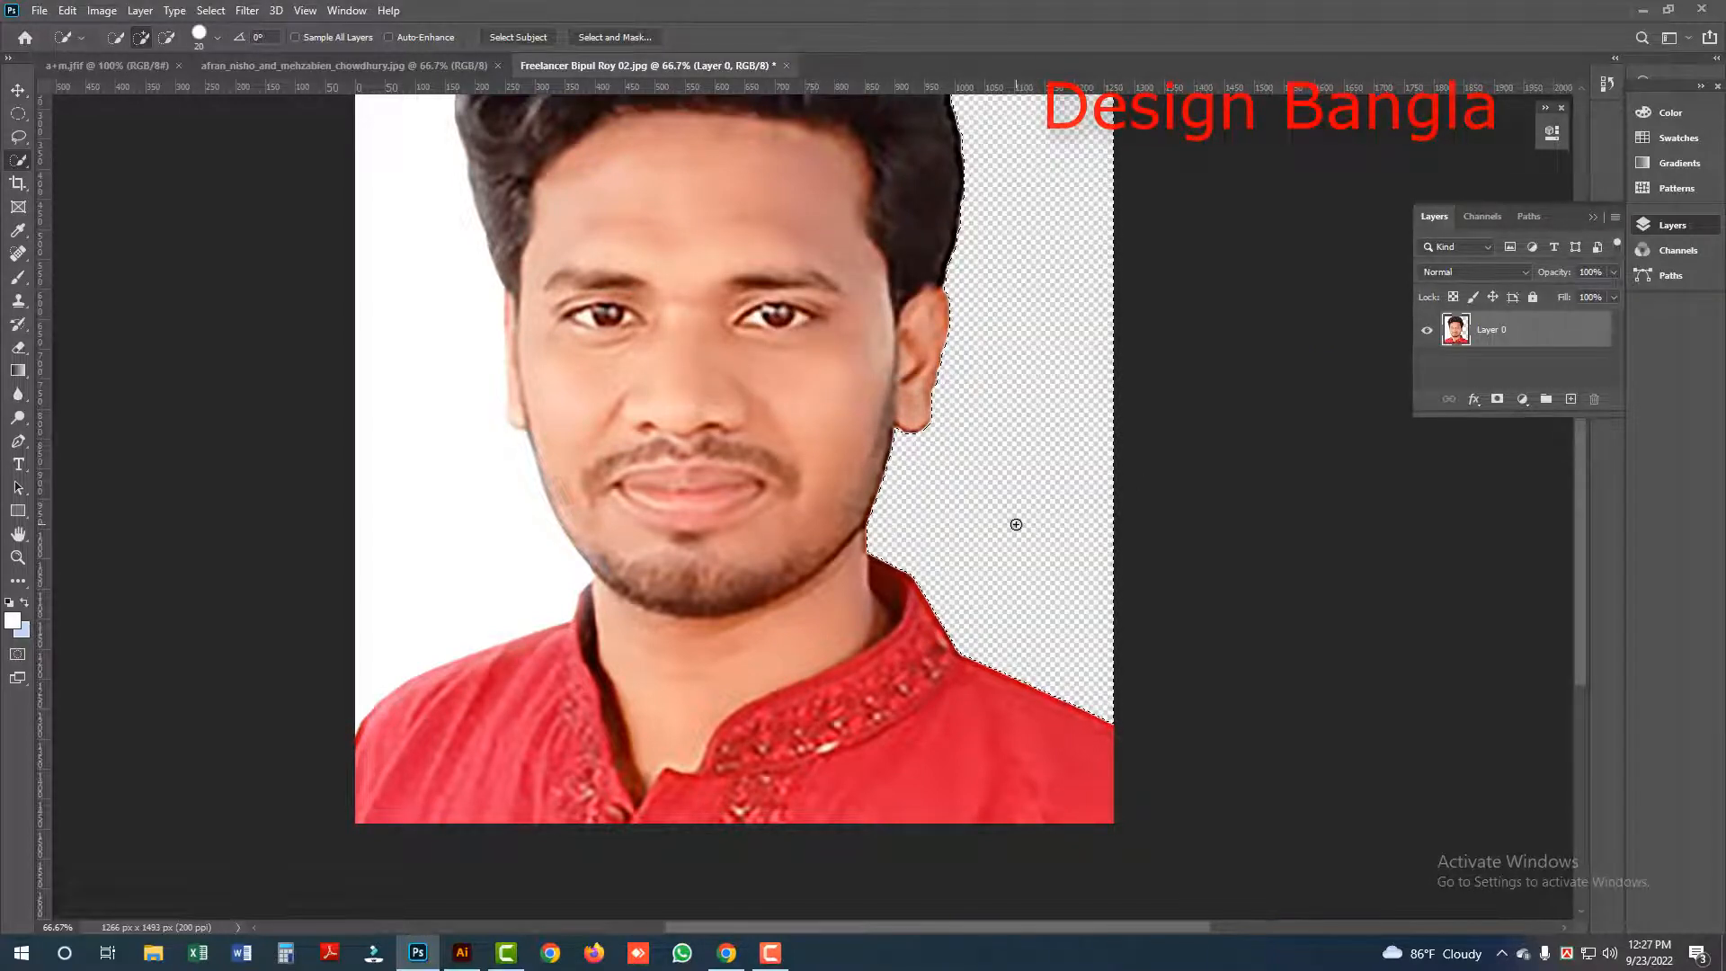
Step: Drop the selection and examine the unfeathered cut edge along the collar and shoulder up close
drag(919, 580, 1040, 709)
drag(926, 626, 1002, 707)
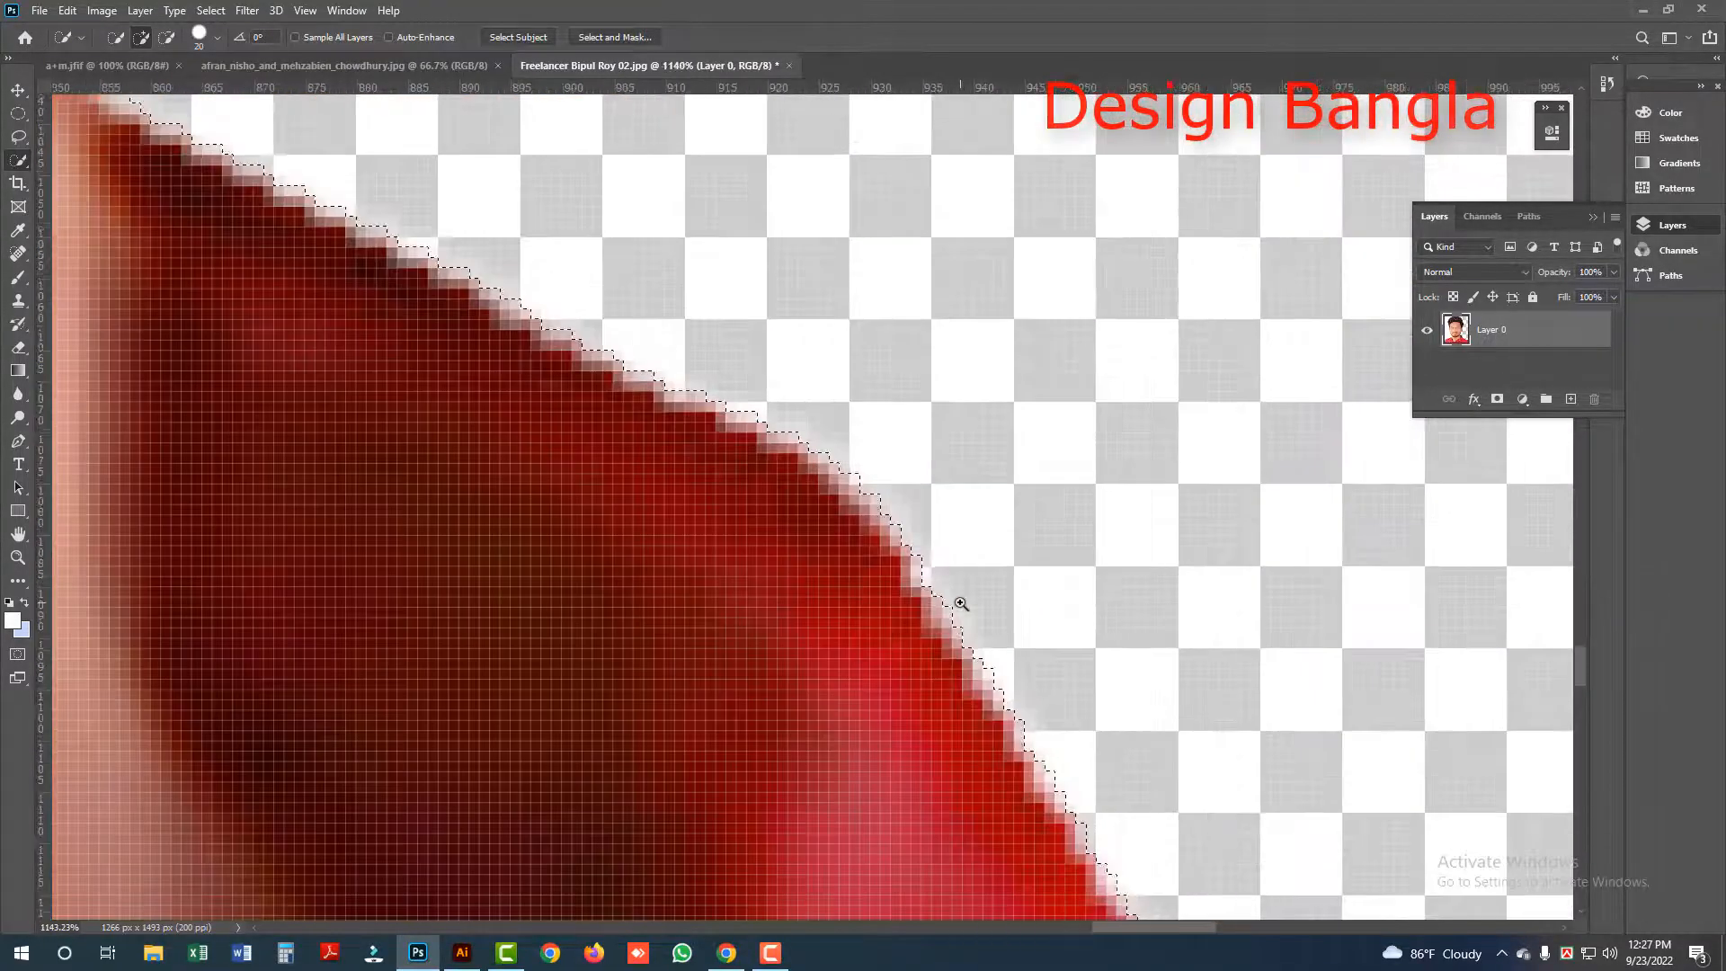
scroll(955, 597, down, 3)
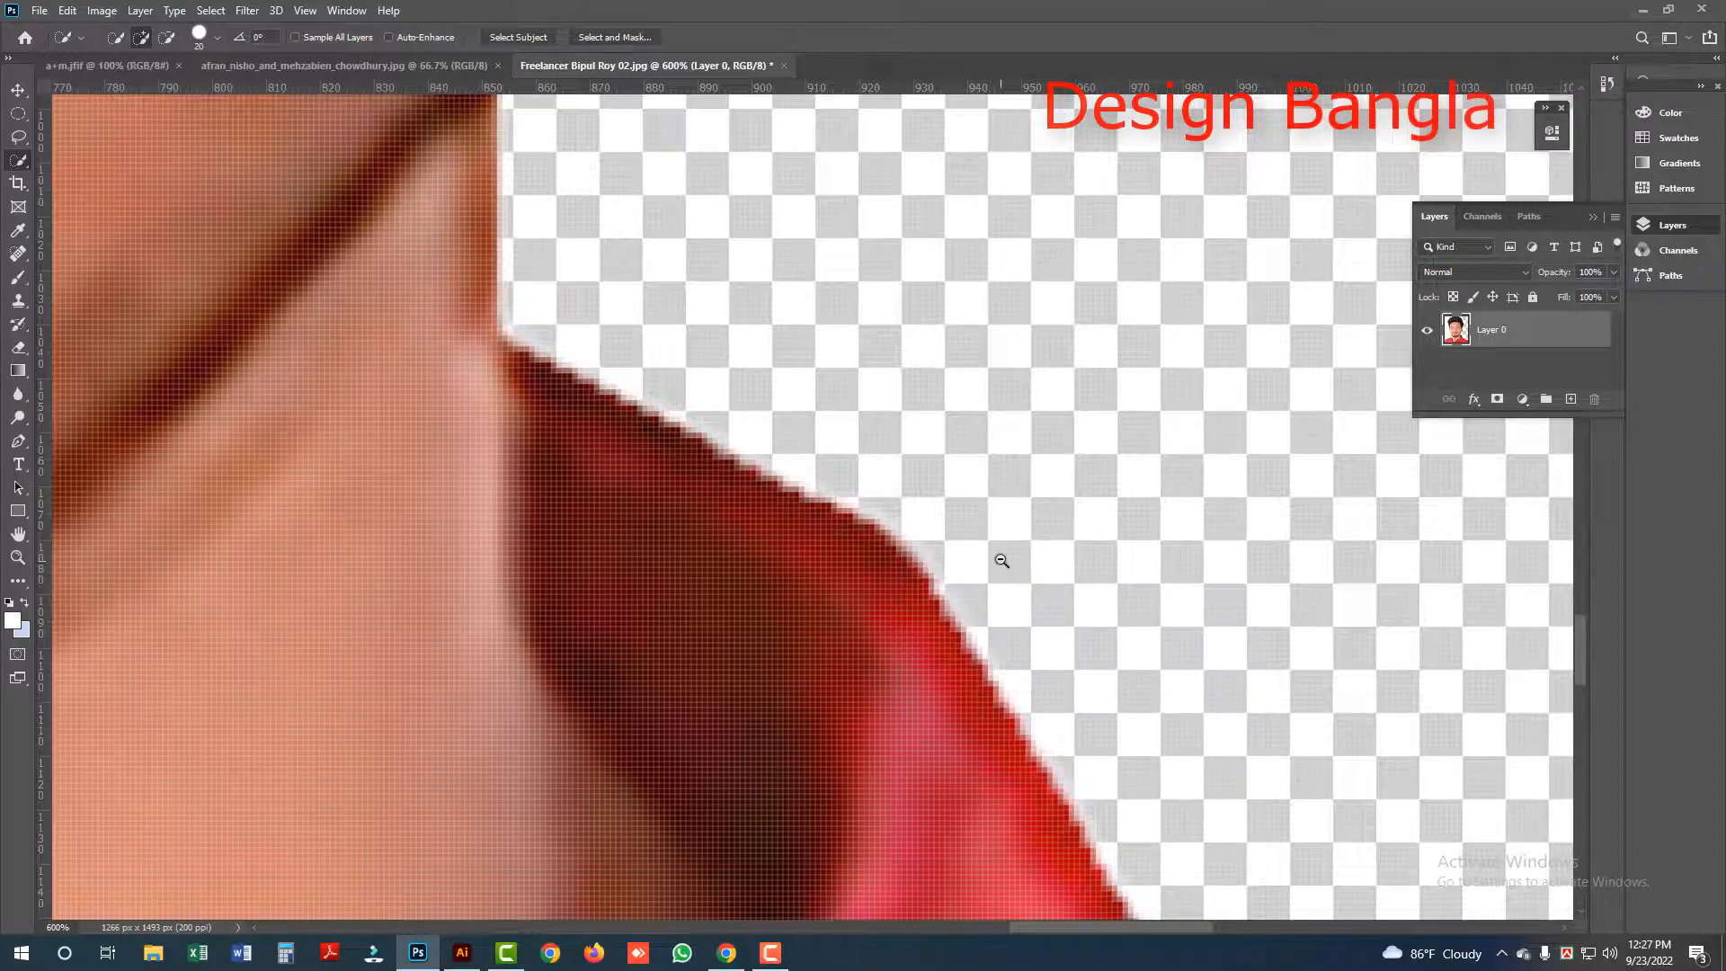
scroll(997, 563, down, 3)
drag(998, 562, 829, 406)
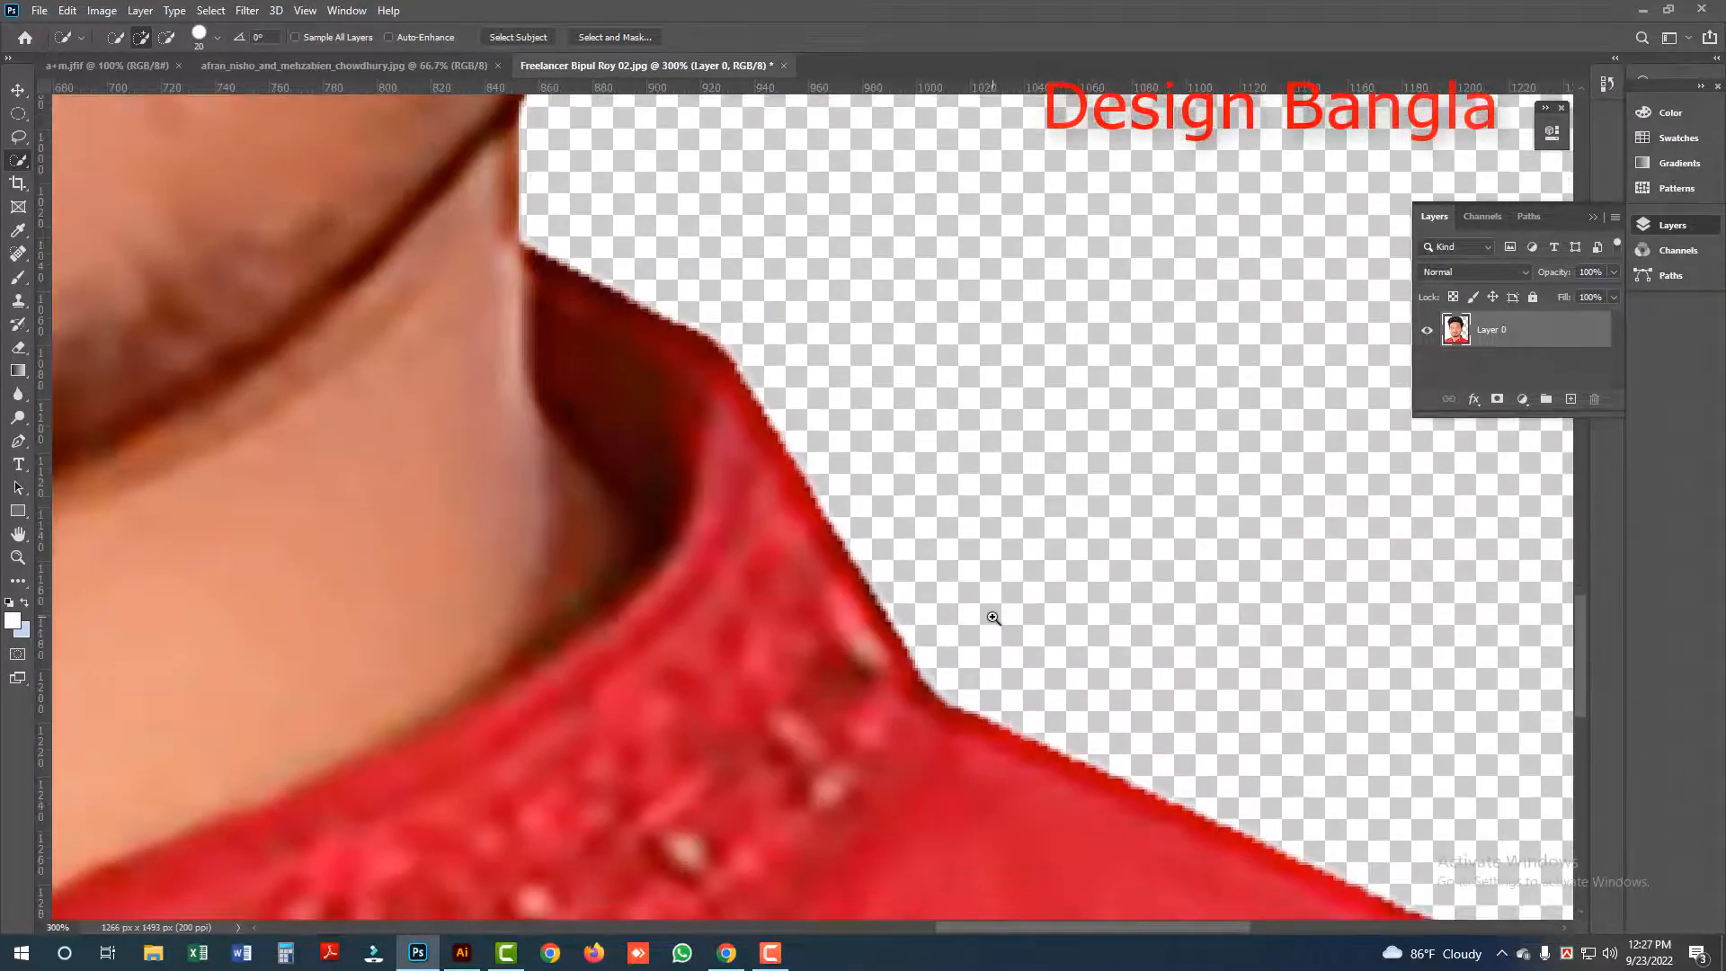
scroll(993, 611, down, 3)
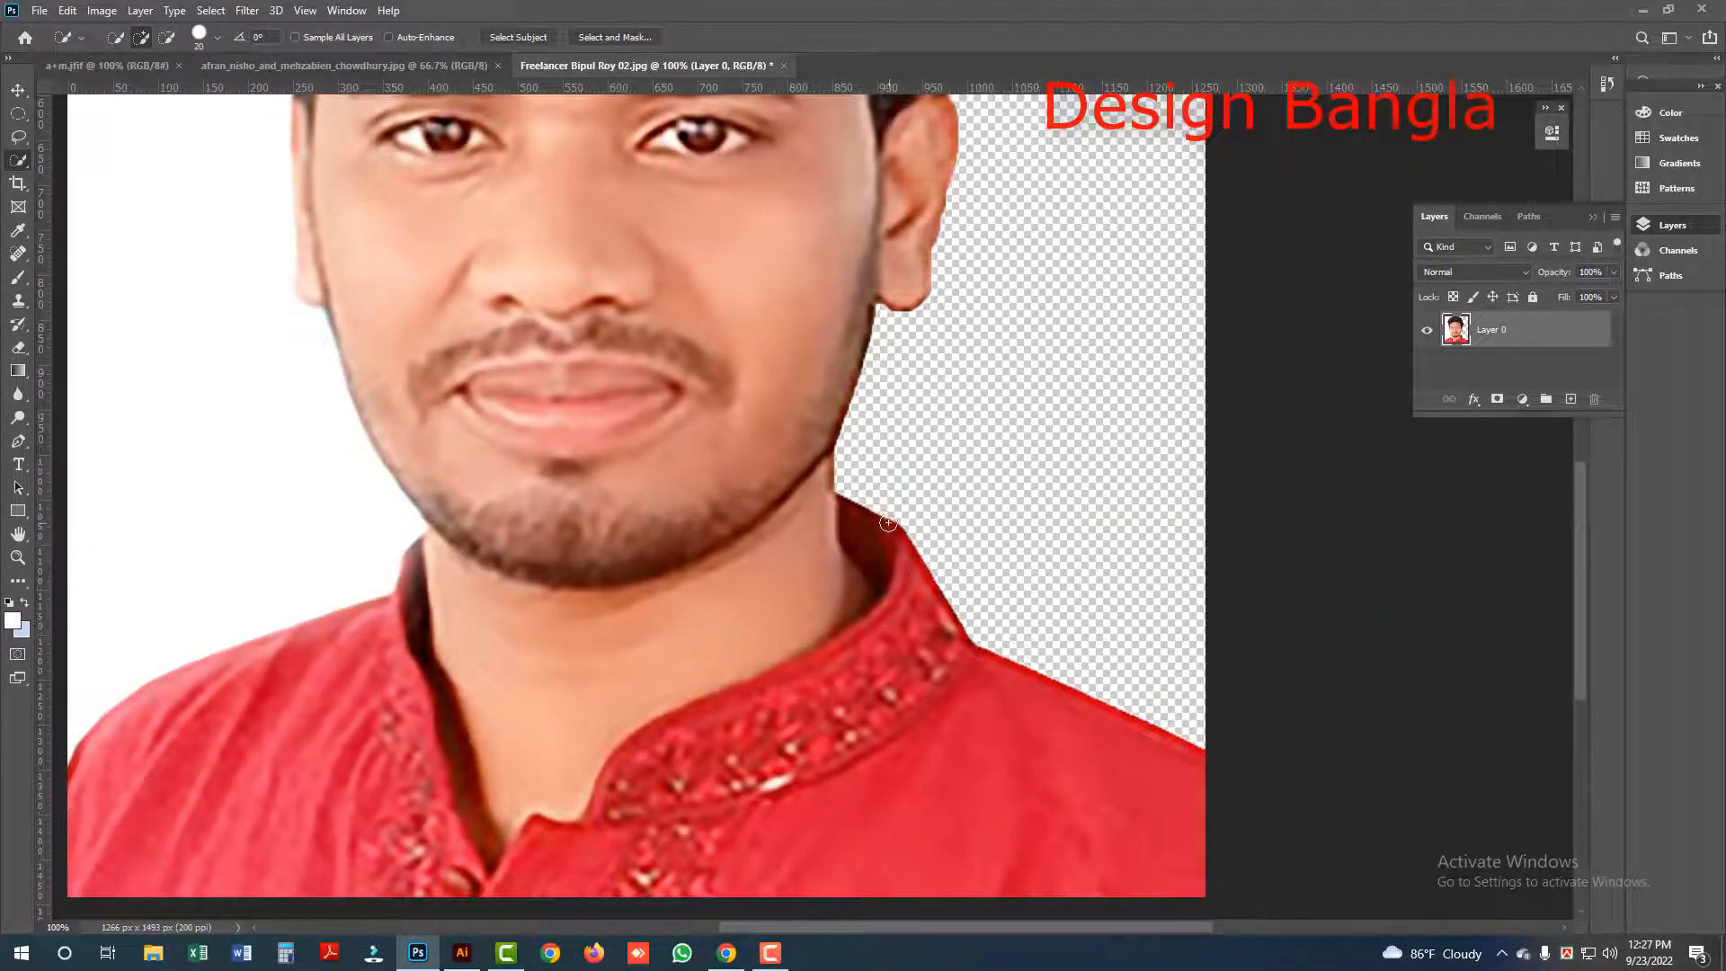
scroll(829, 578, down, 2)
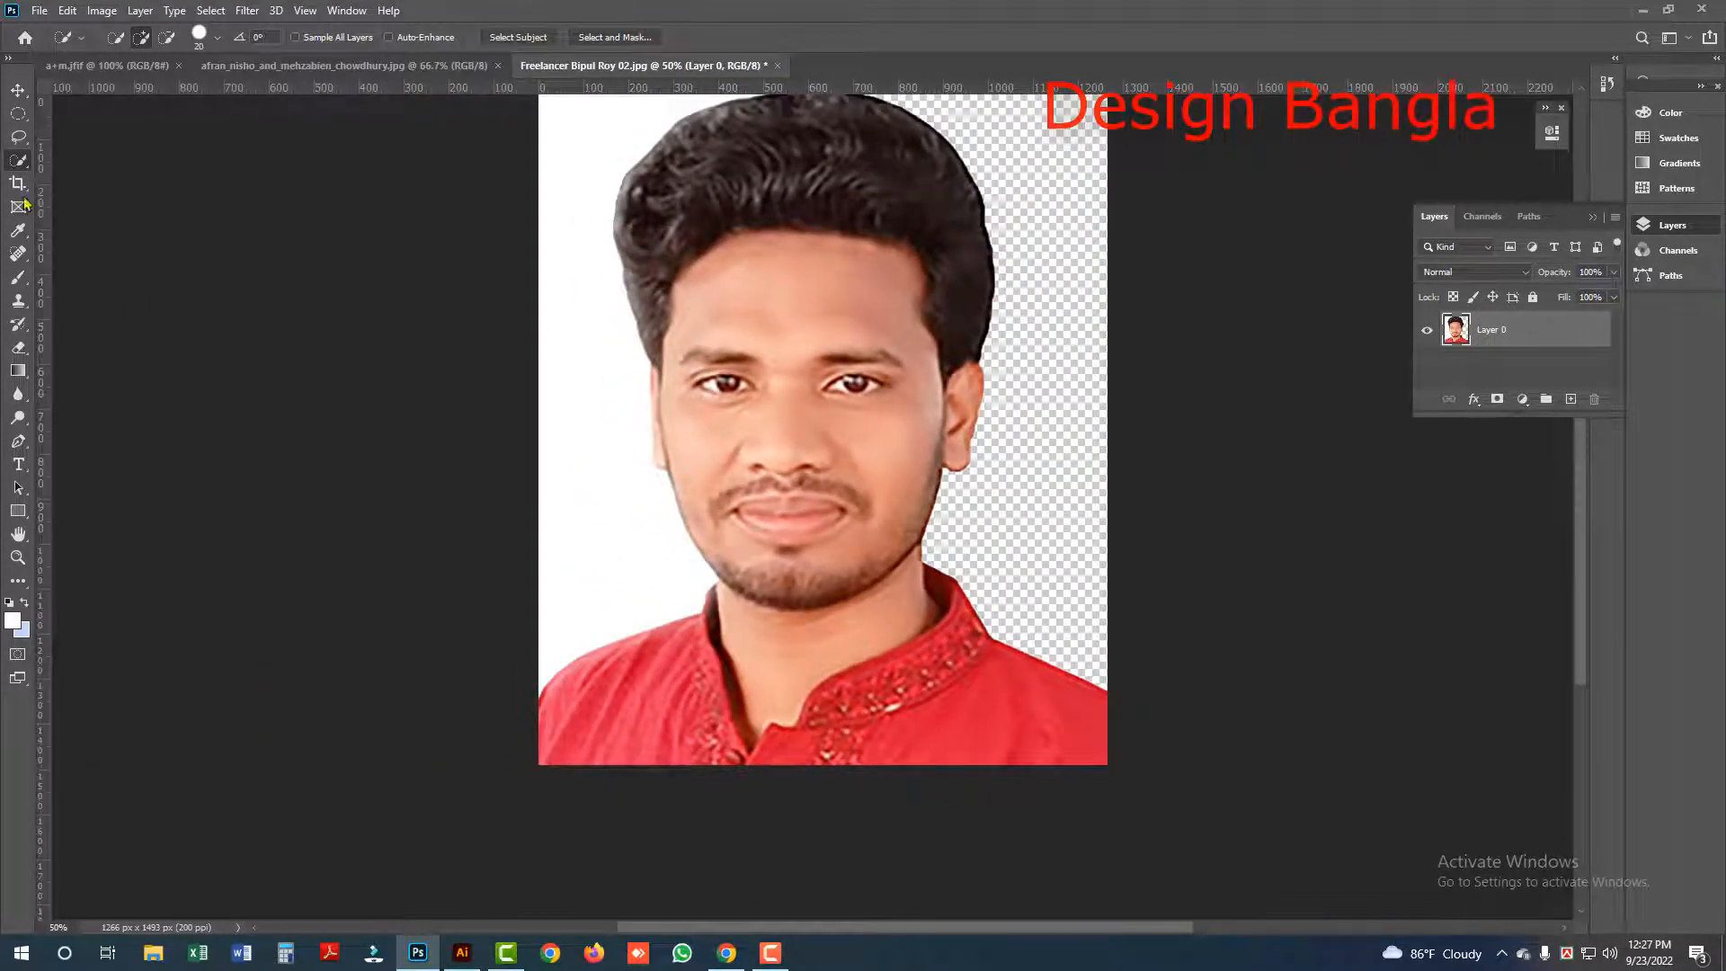
Step: Make a quick selection of the white background left of the man and feather it
click(115, 36)
key(shift)
click(210, 11)
mouse_move(227, 266)
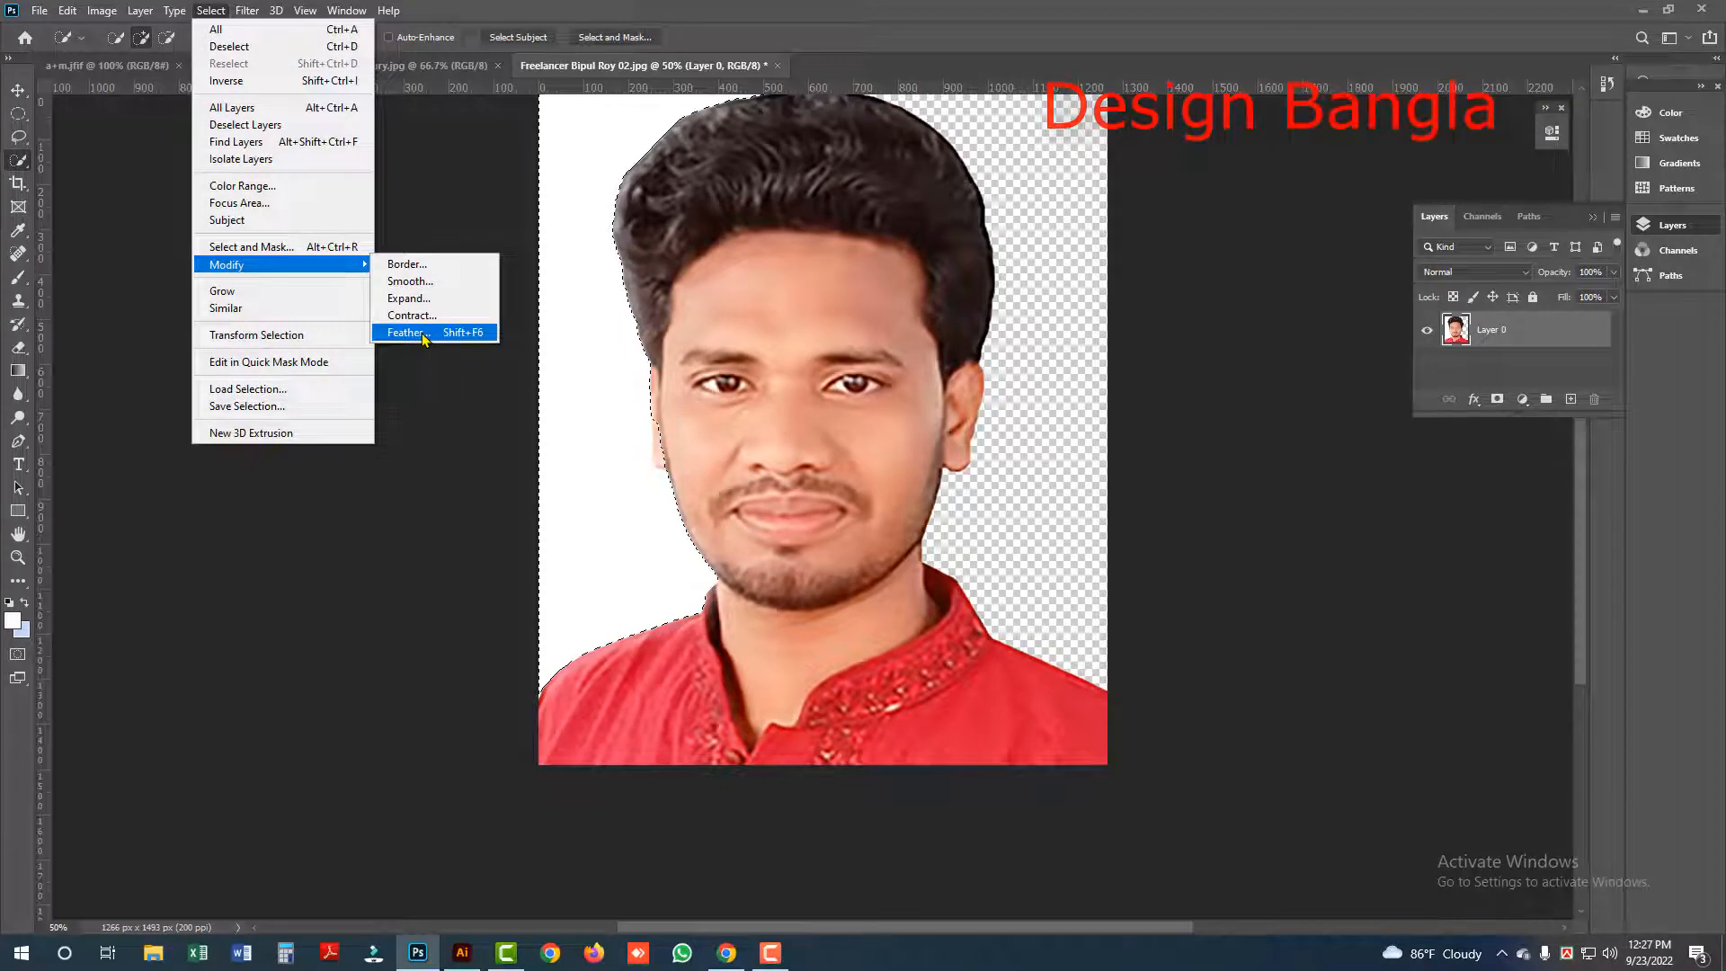
click(425, 336)
key(Return)
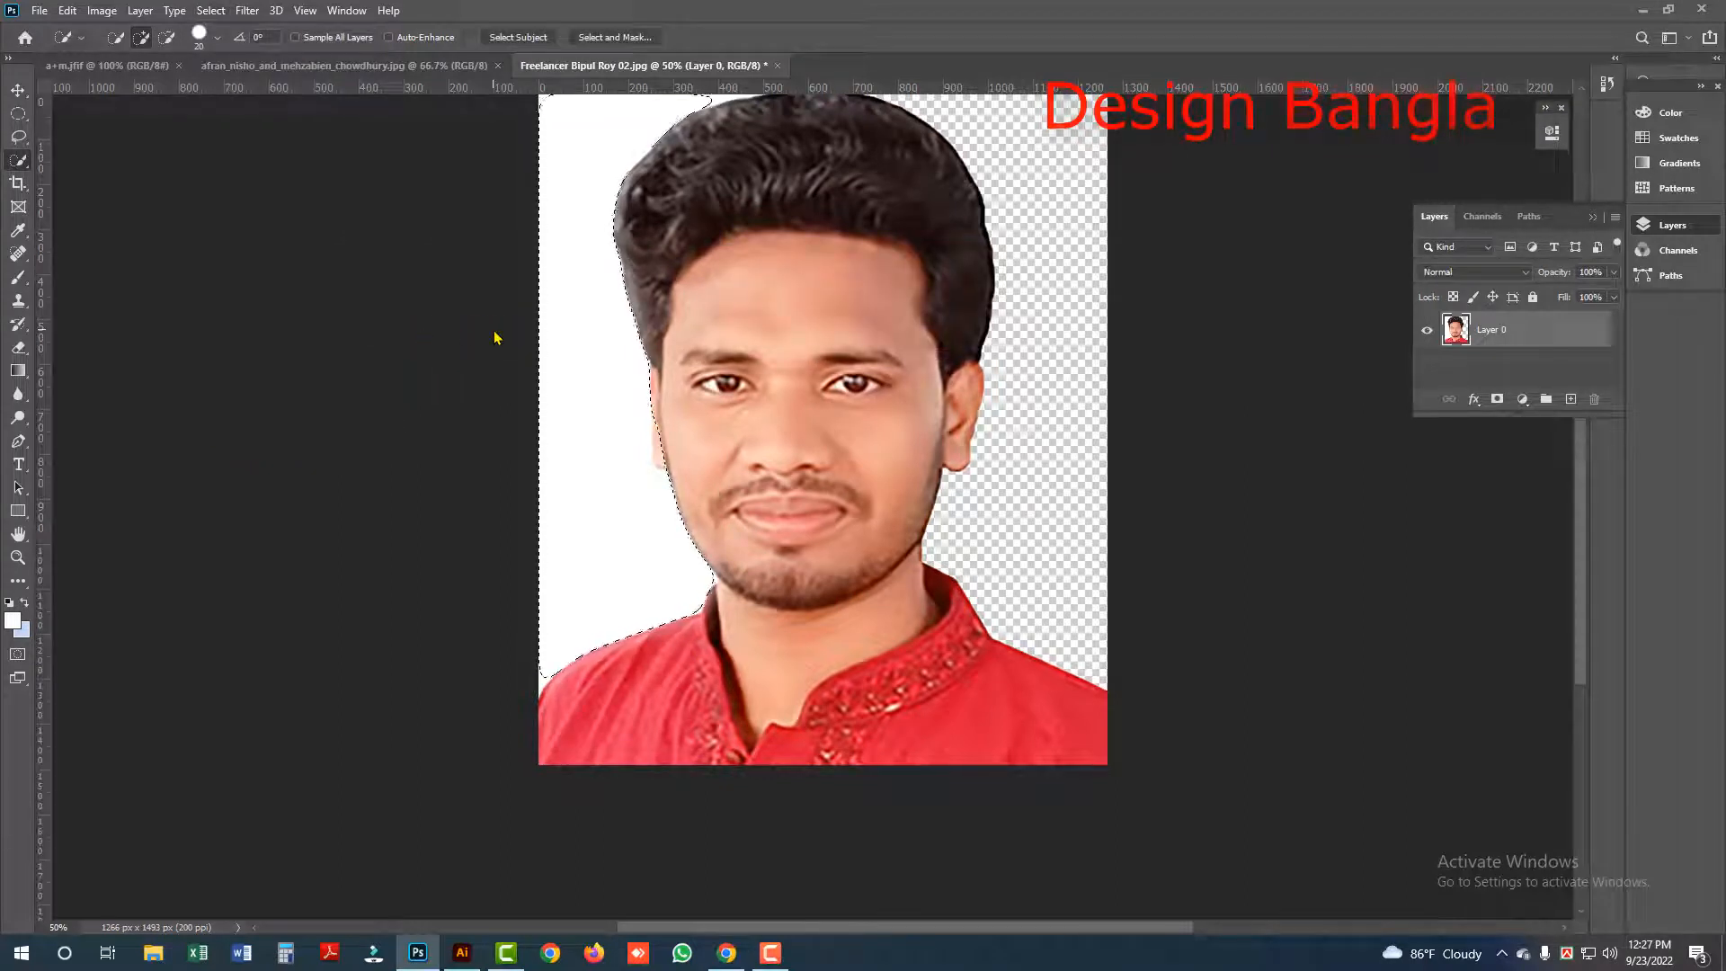
Step: Delete the feathered background area, drop the selection and inspect the faded edge along the hair, face and shoulder
key(Delete)
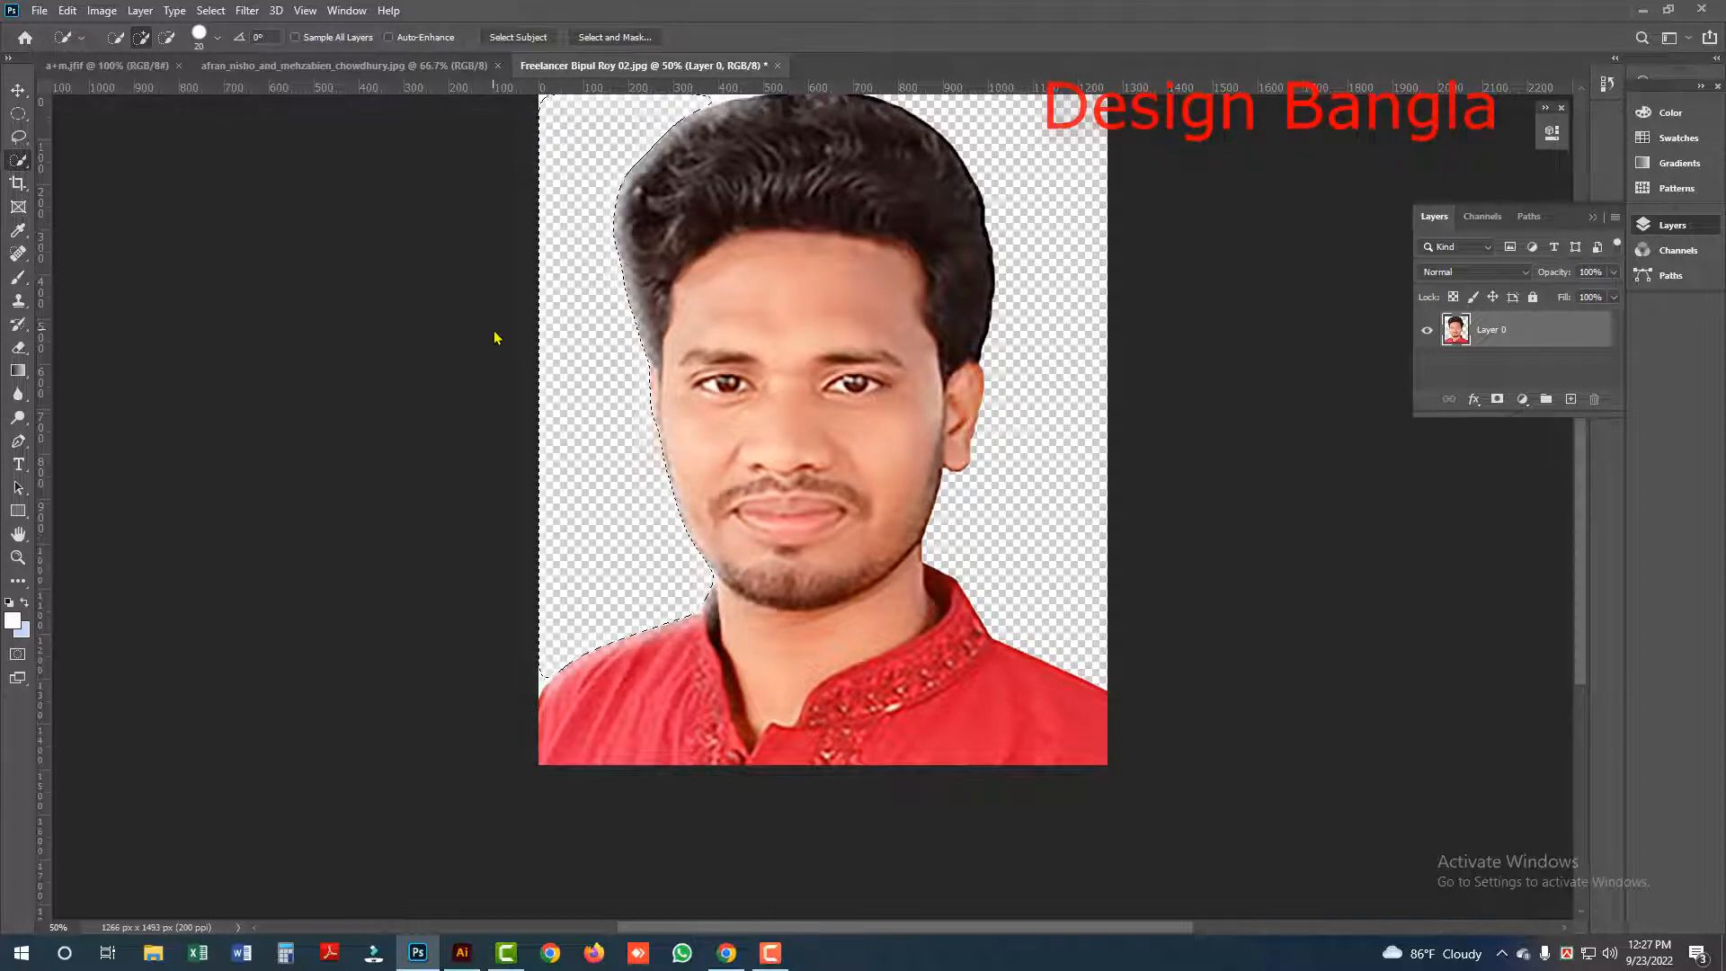
scroll(700, 387, up, 2)
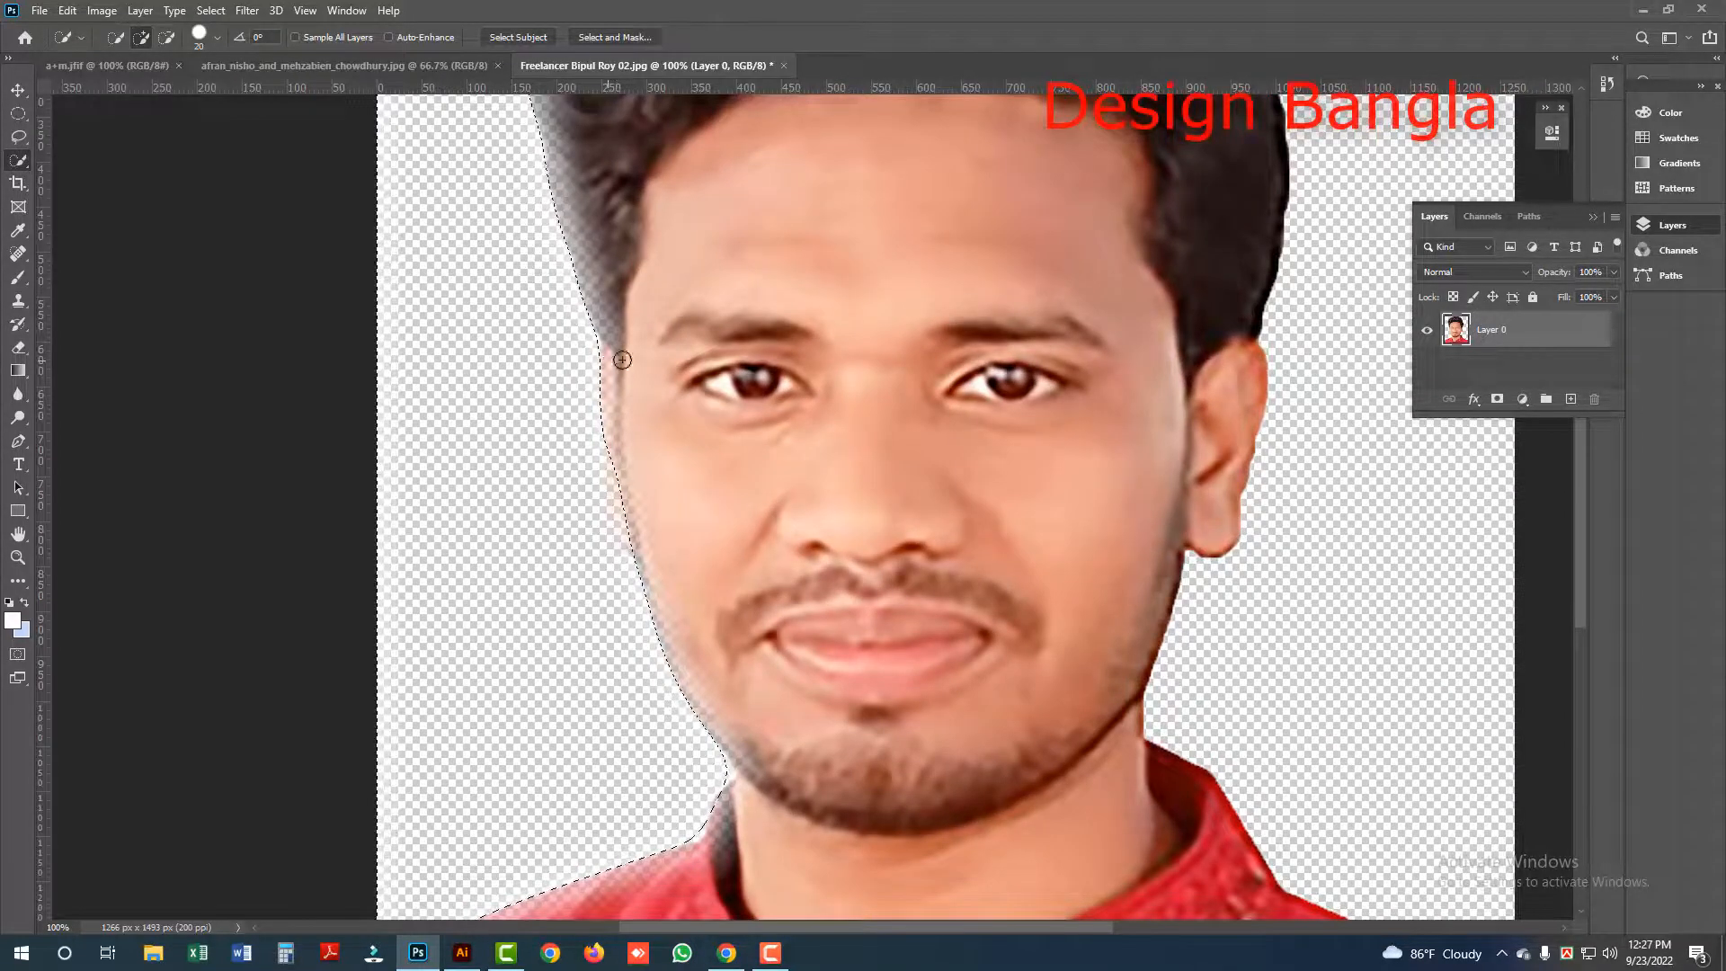
scroll(698, 616, down, 3)
scroll(697, 617, left, 2)
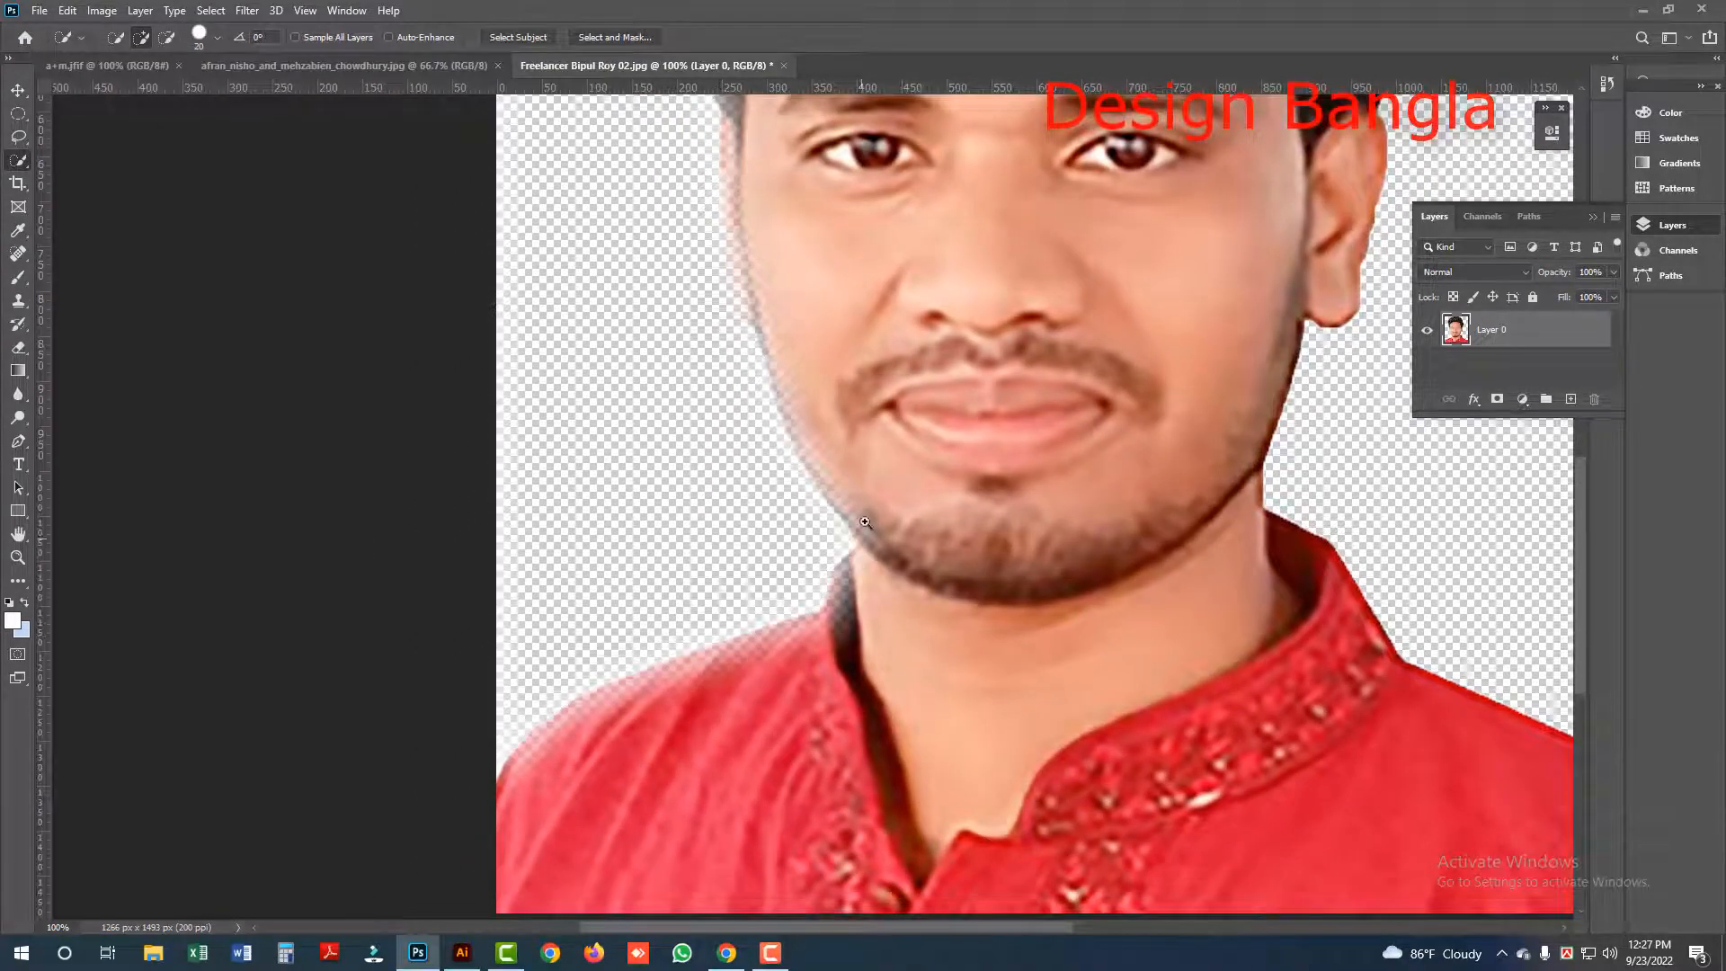
scroll(716, 620, down, 3)
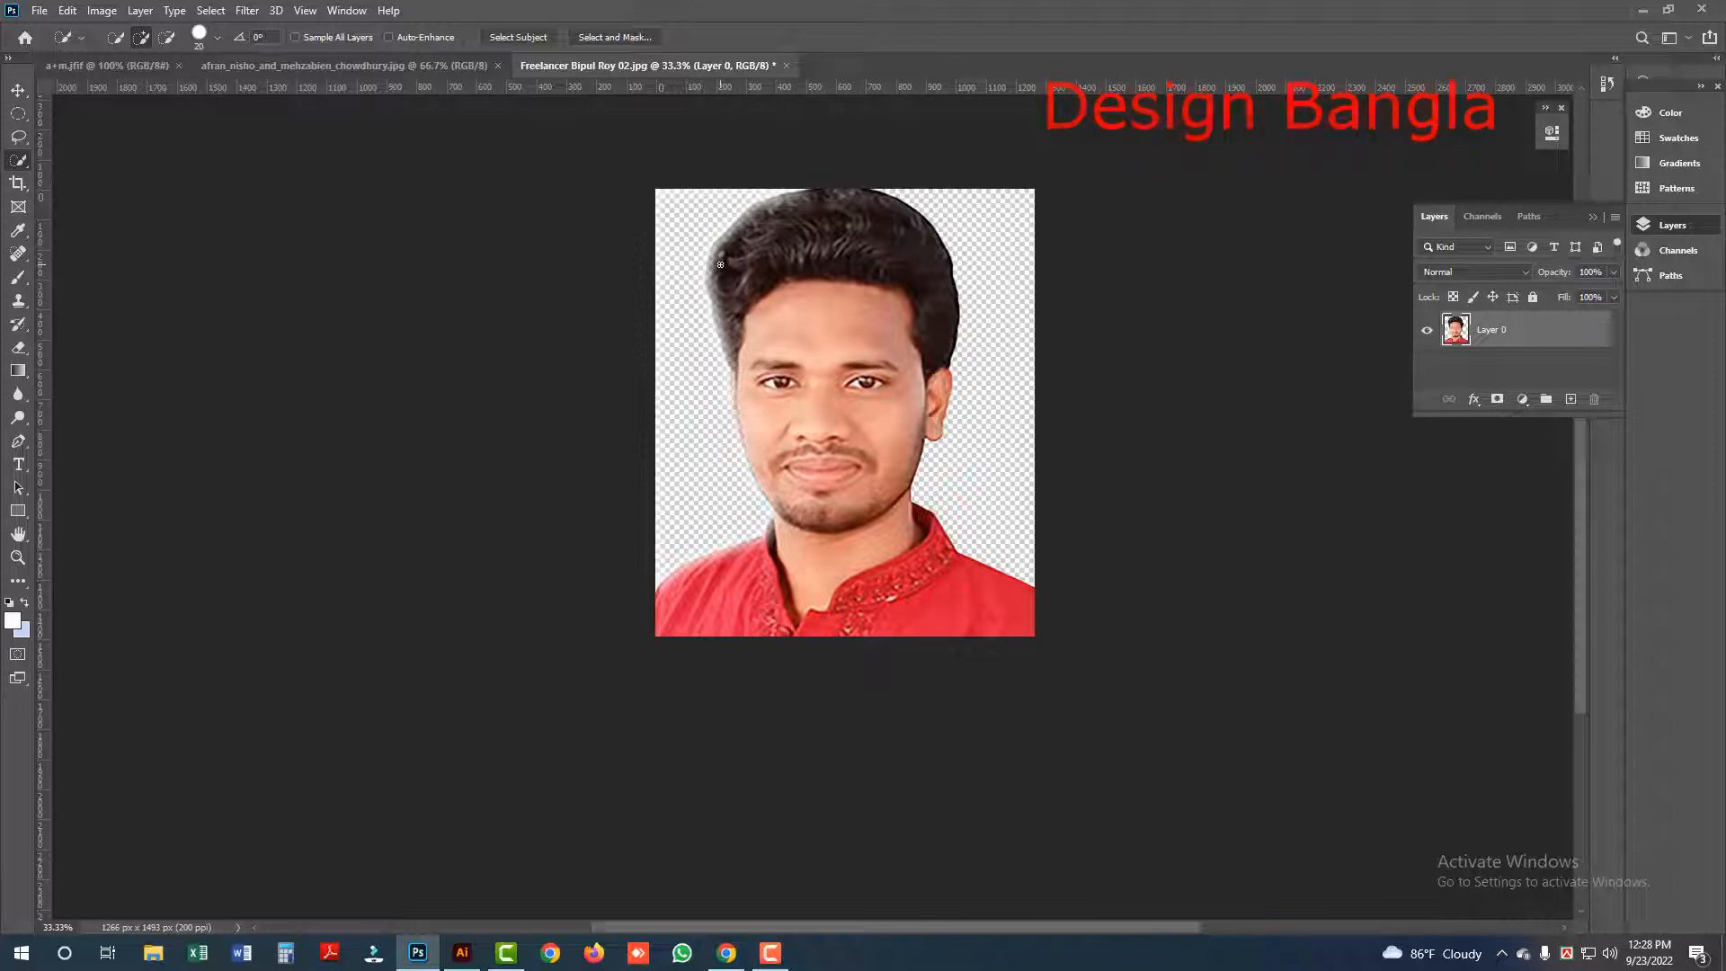
key(ctrl+plus)
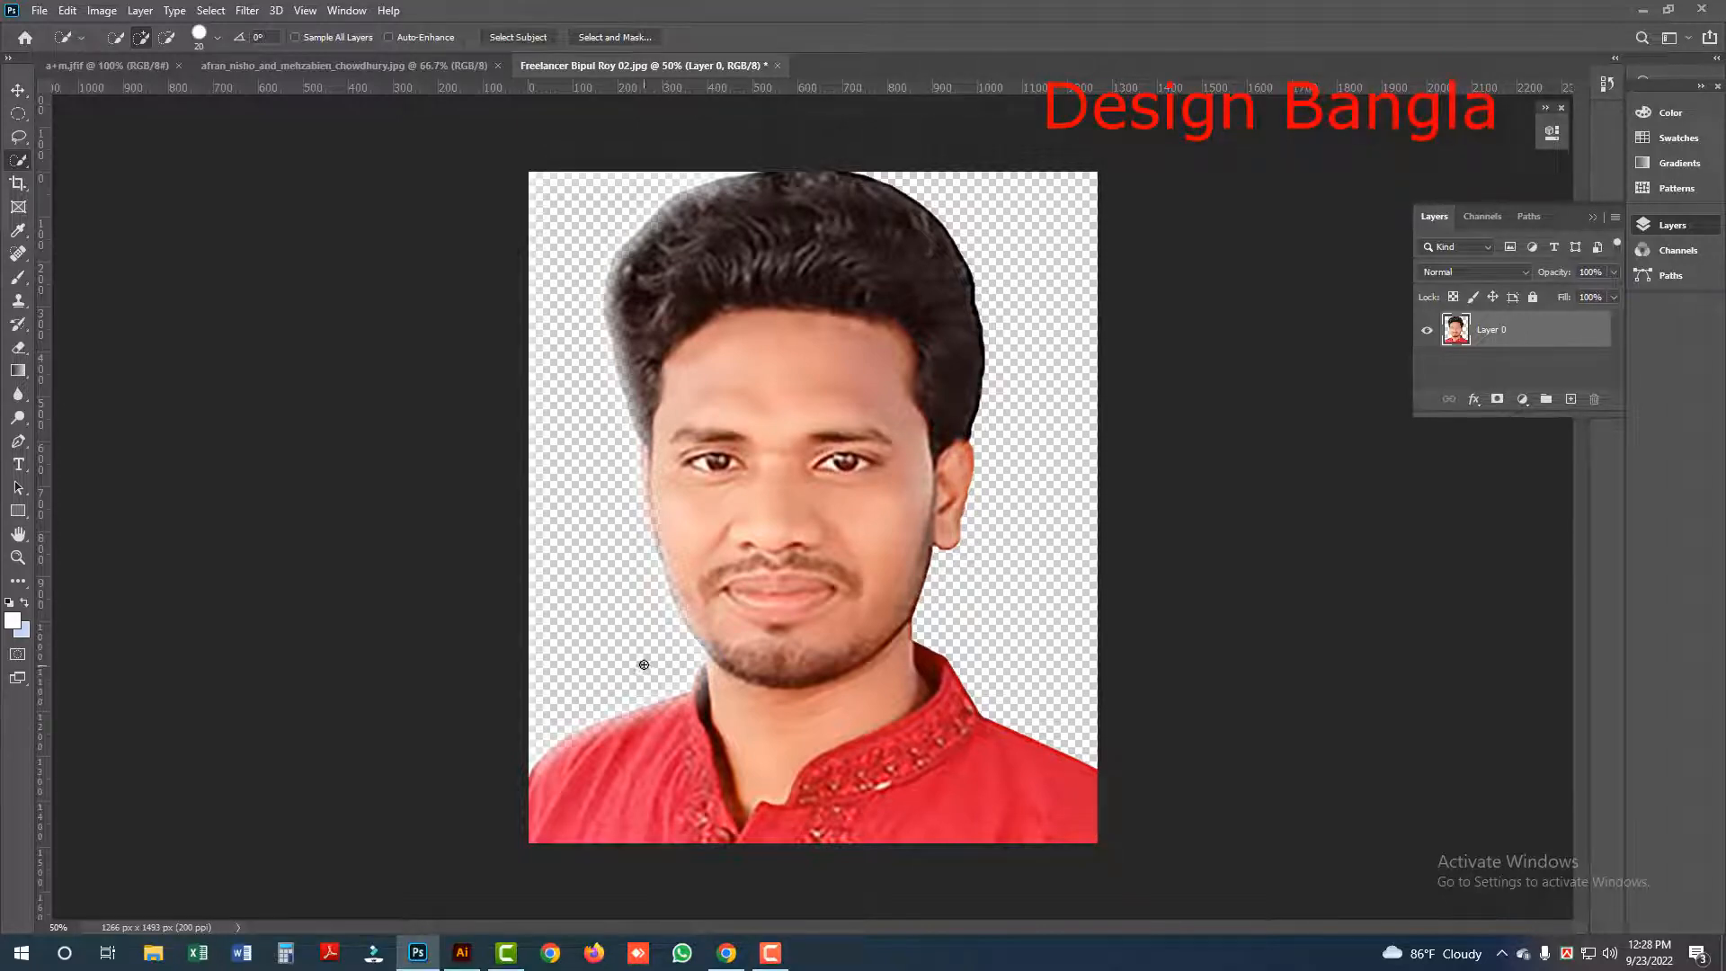
Step: Close the portrait without saving the changes and switch to the photo of the couple with the woman's hand at her chin
key(ctrl+w)
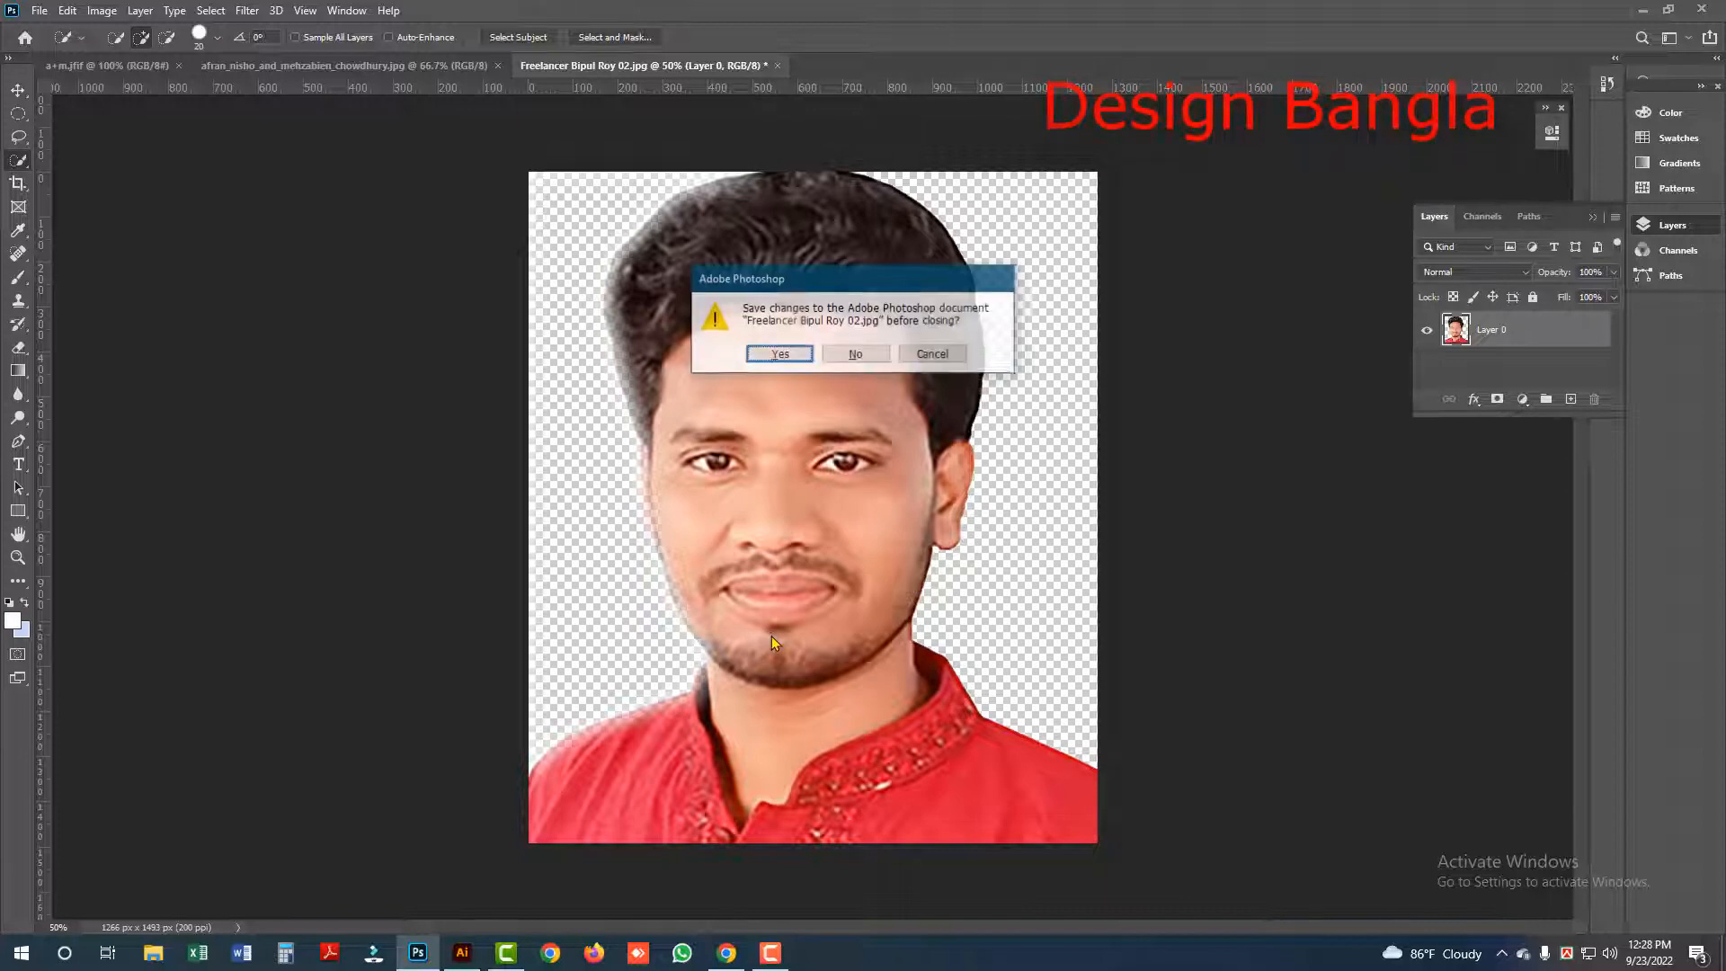
click(855, 356)
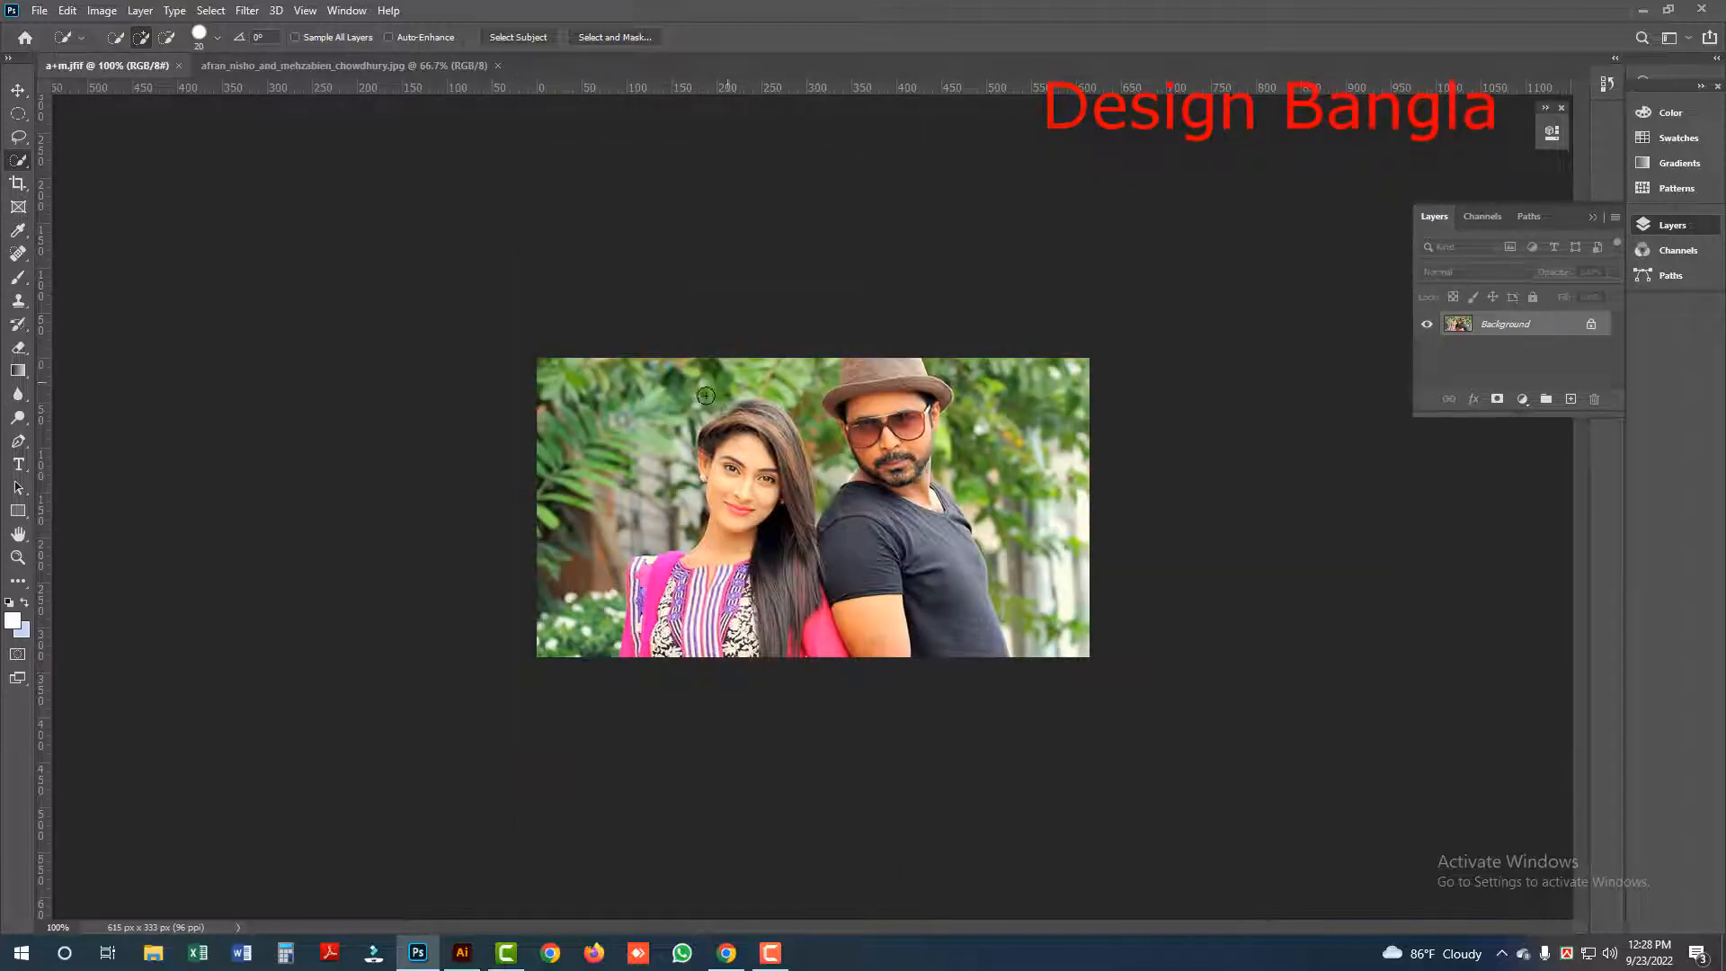
click(320, 68)
scroll(798, 473, down, 1)
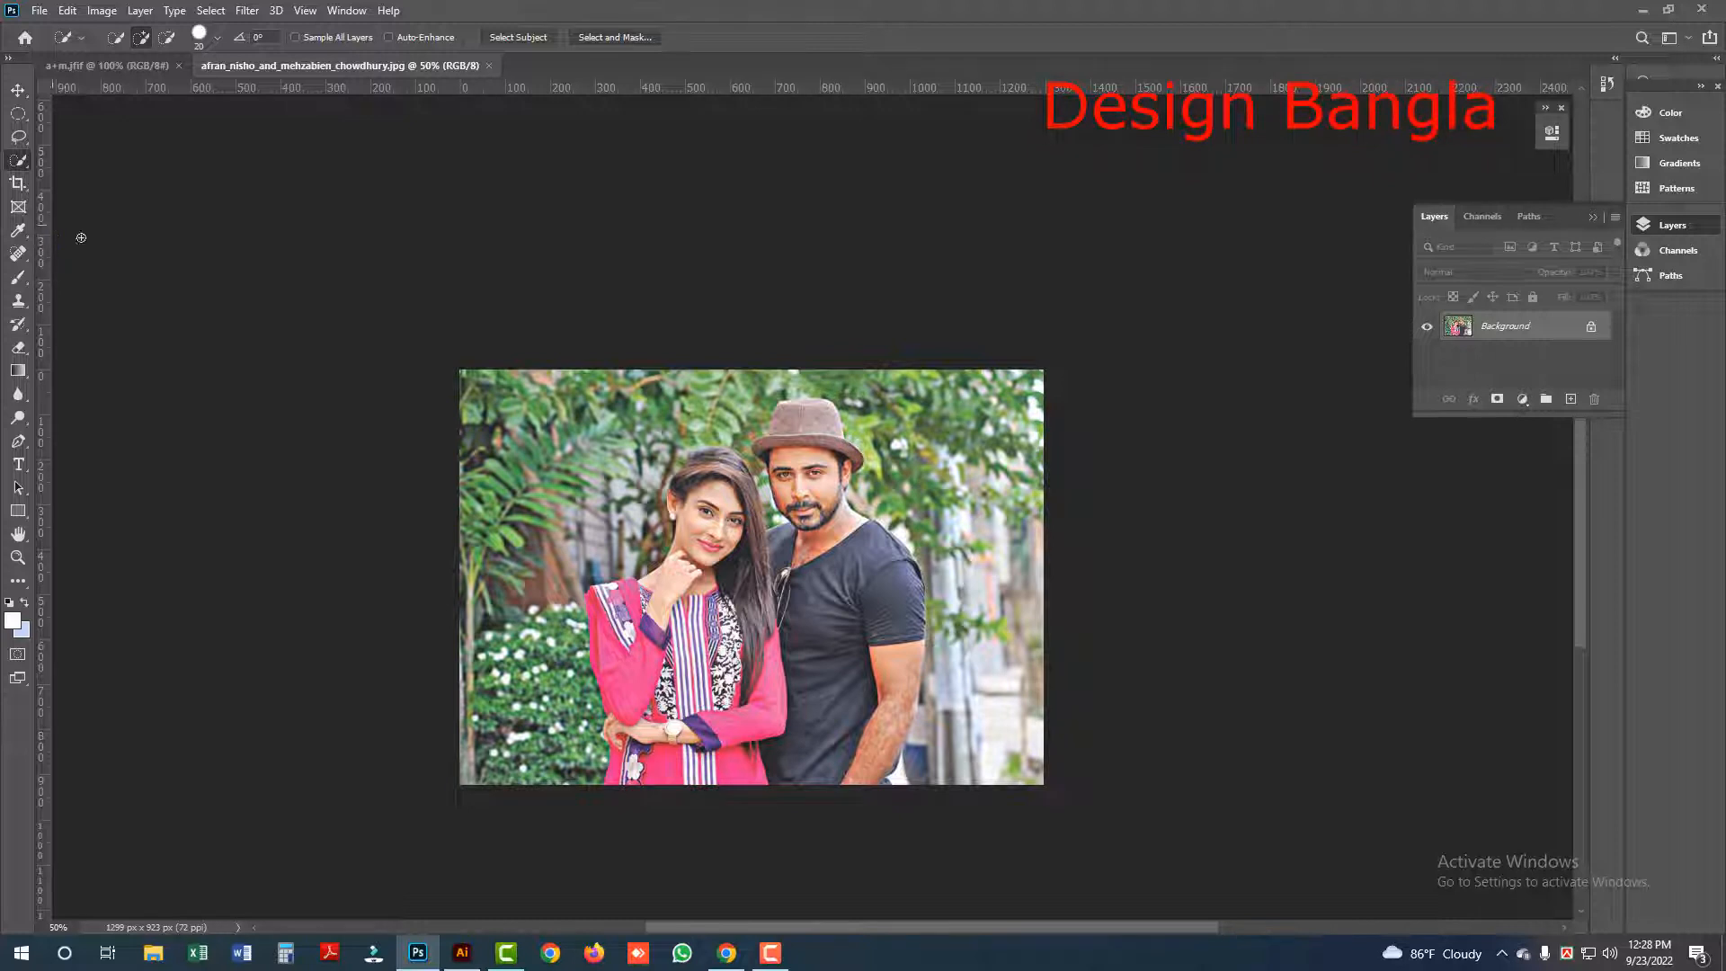
Step: Convert the background into a regular layer and draw an elliptical selection overlapping the photo's upper-left corner
double_click(1508, 332)
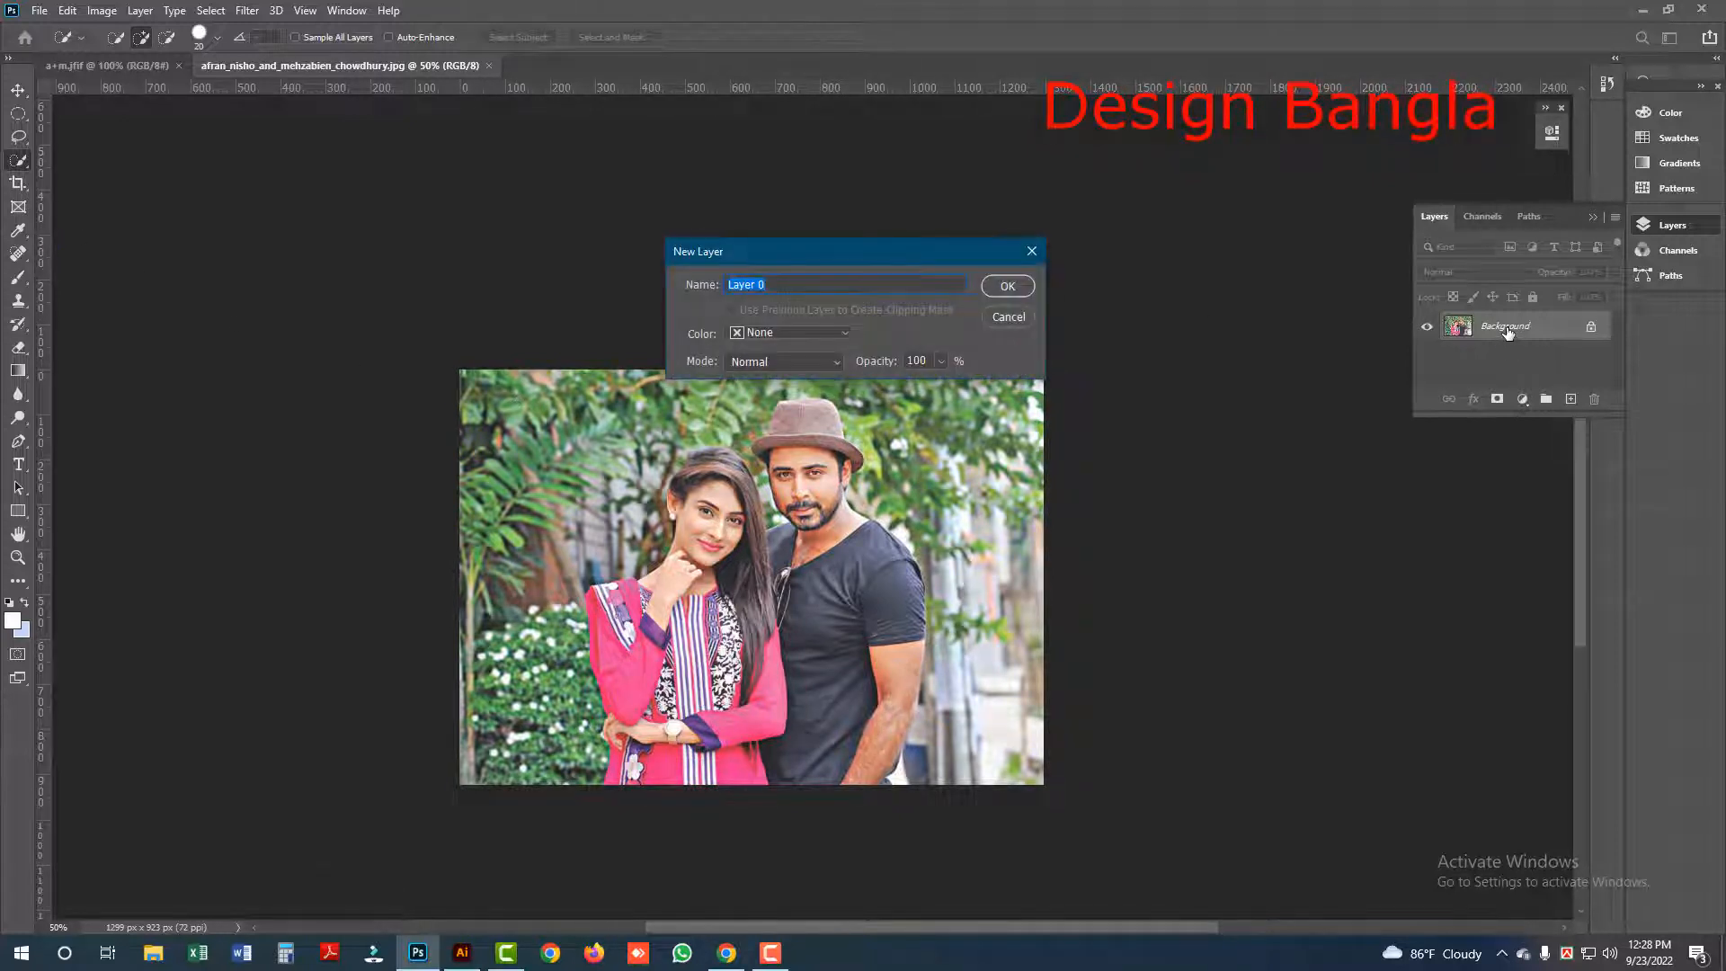
key(Return)
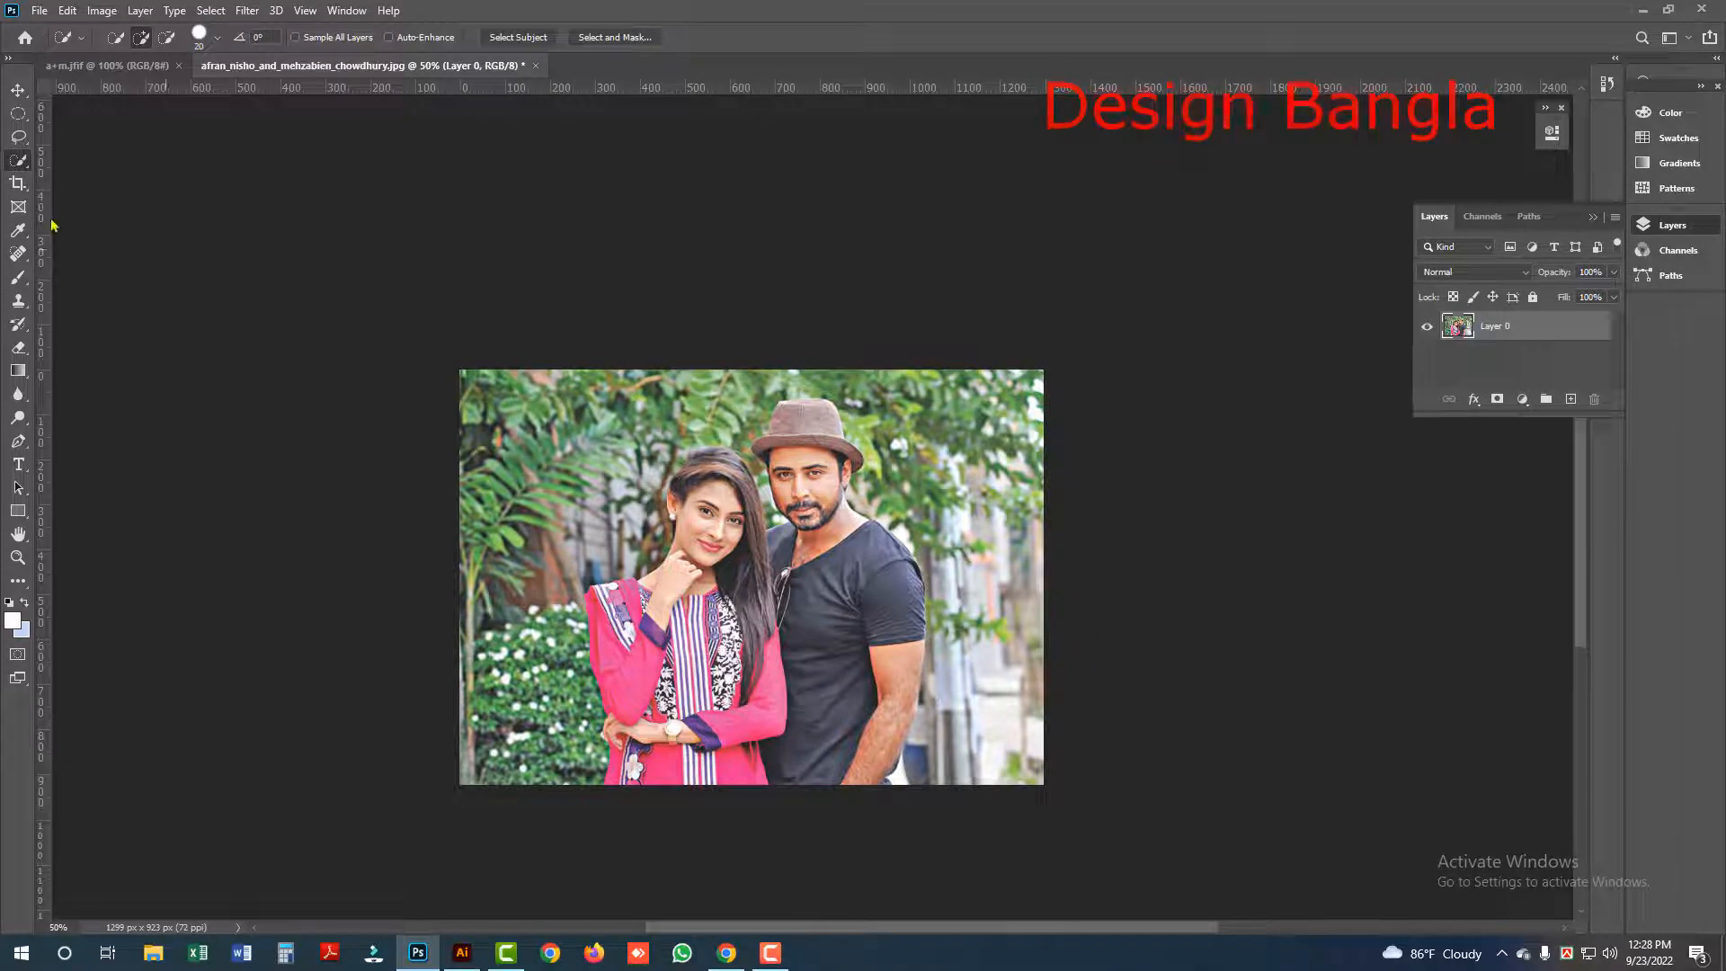
click(18, 115)
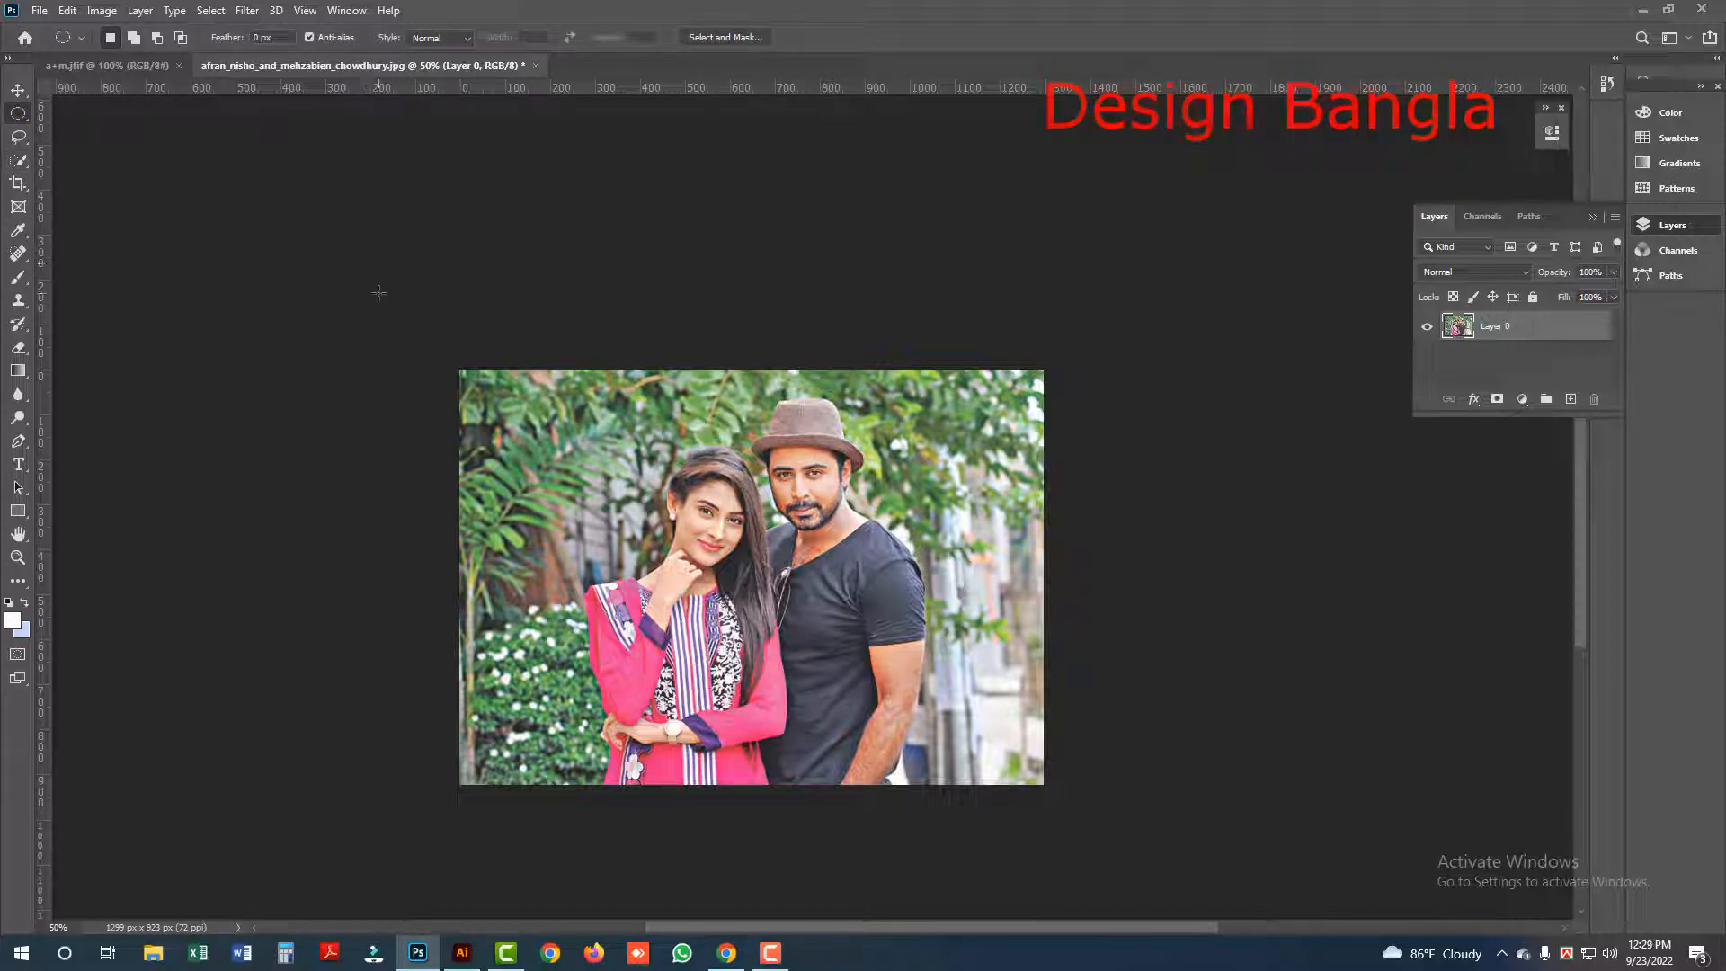
drag(378, 293, 612, 497)
Step: Feather the elliptical corner selection with a radius of 20 pixels
click(209, 12)
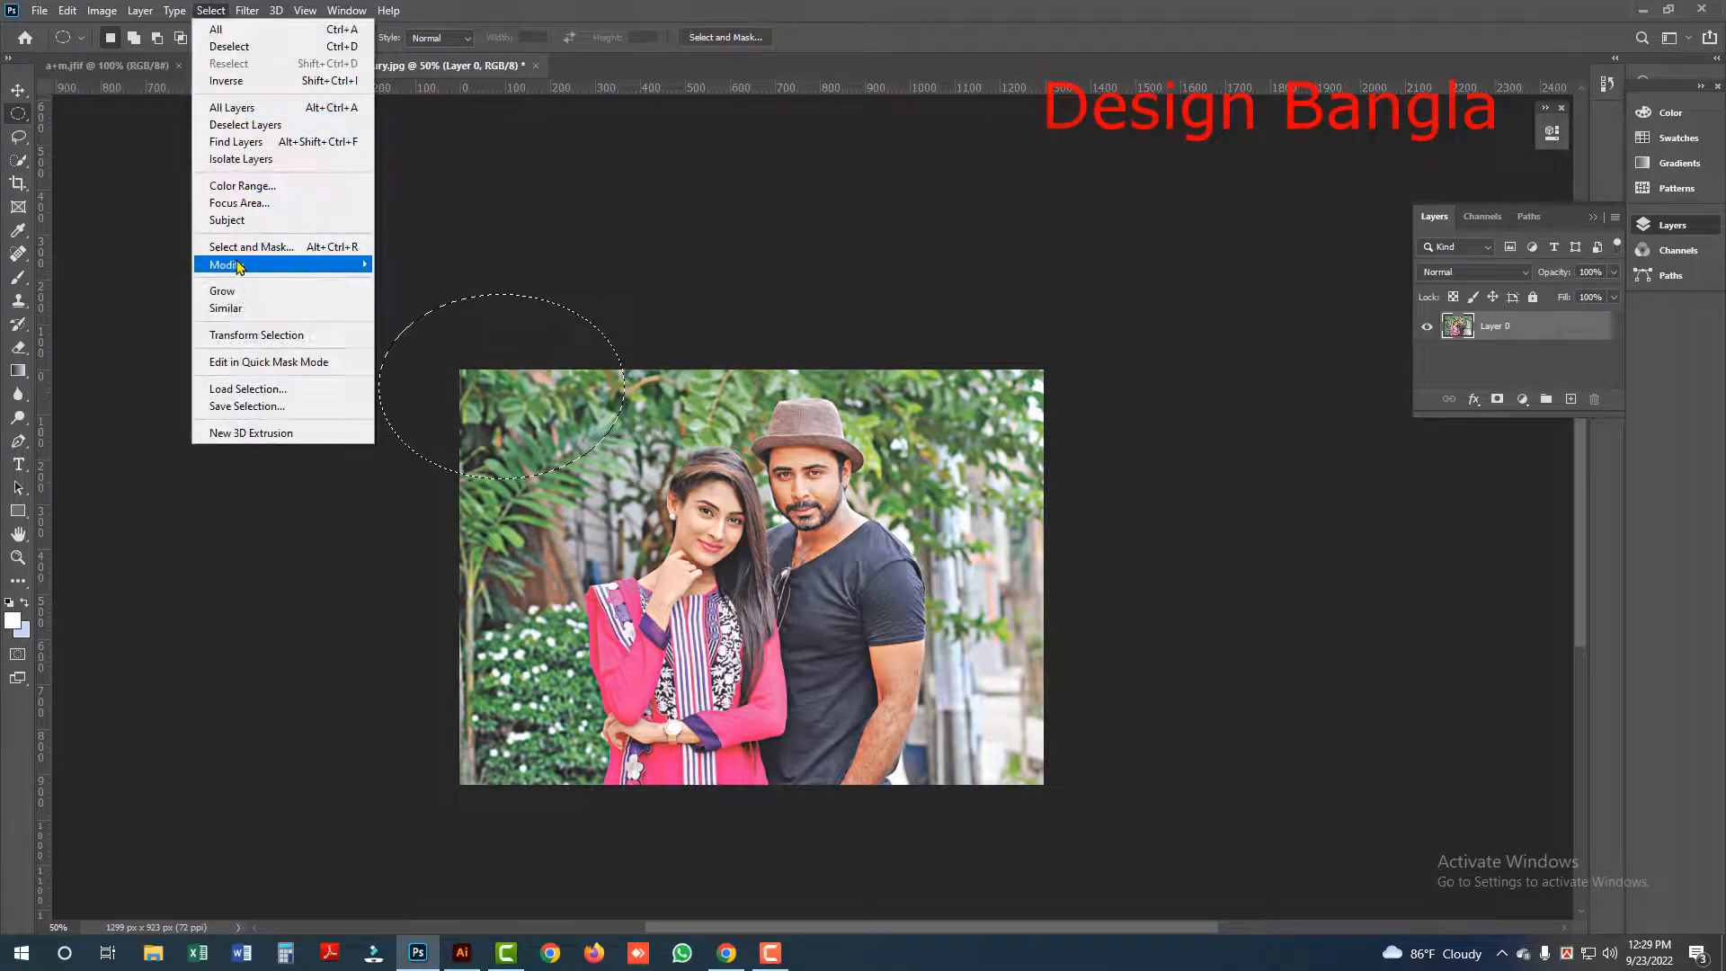
click(406, 333)
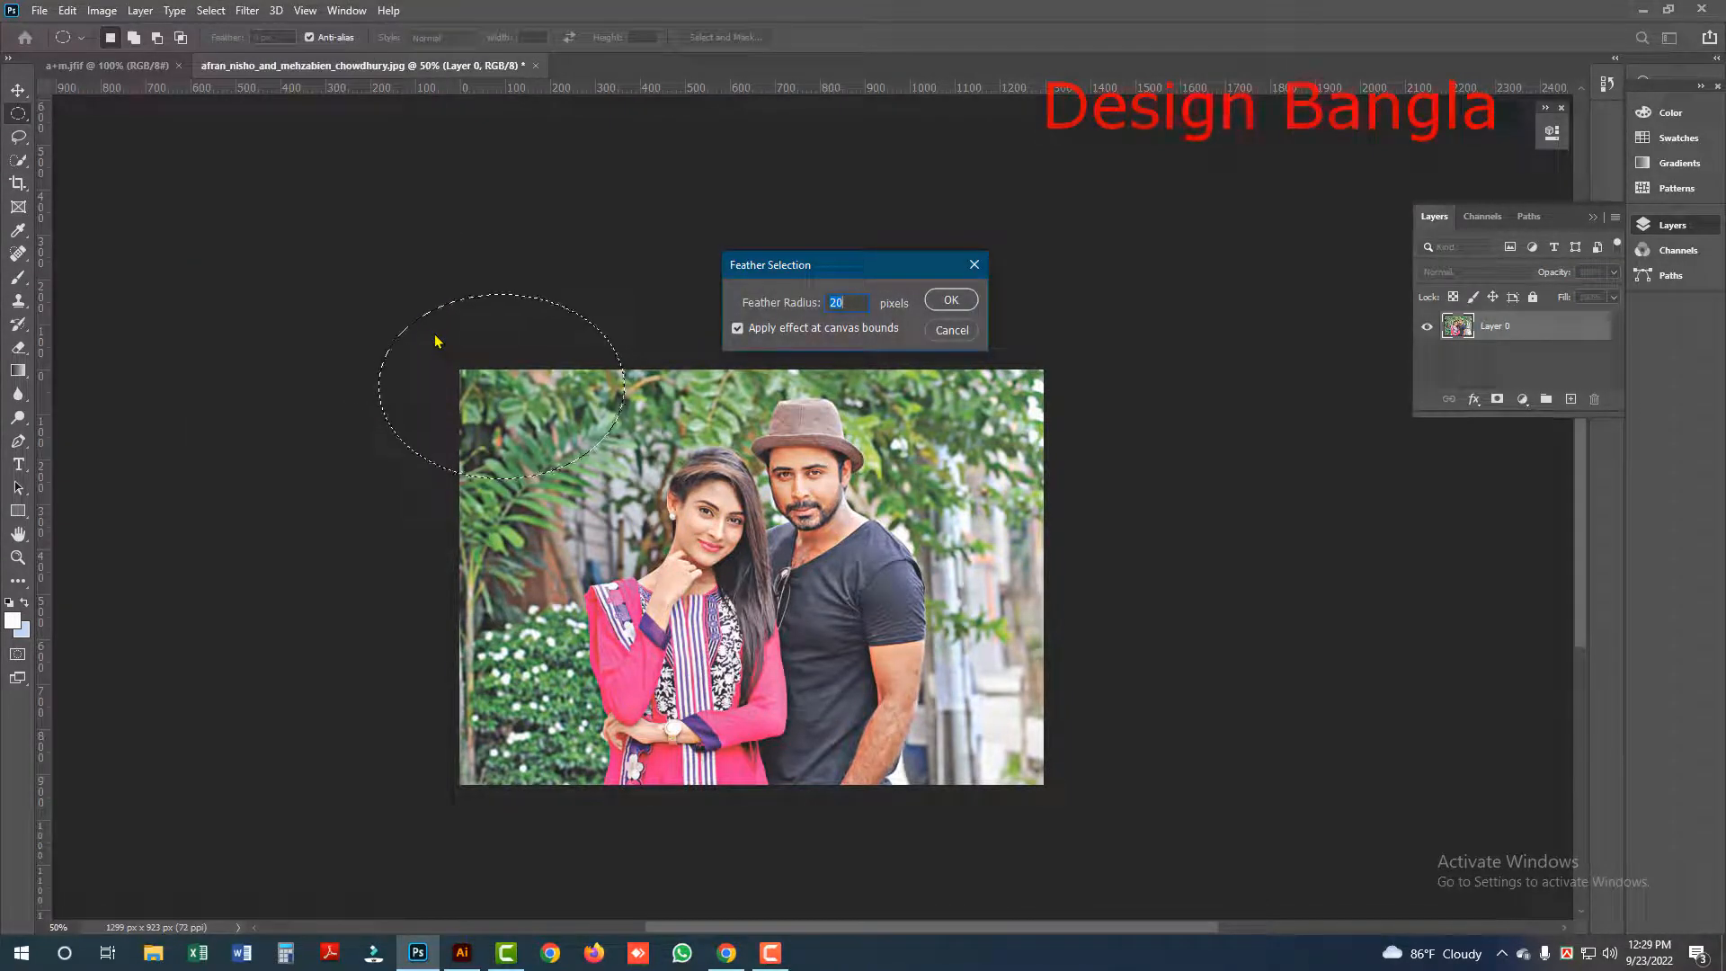
key(Return)
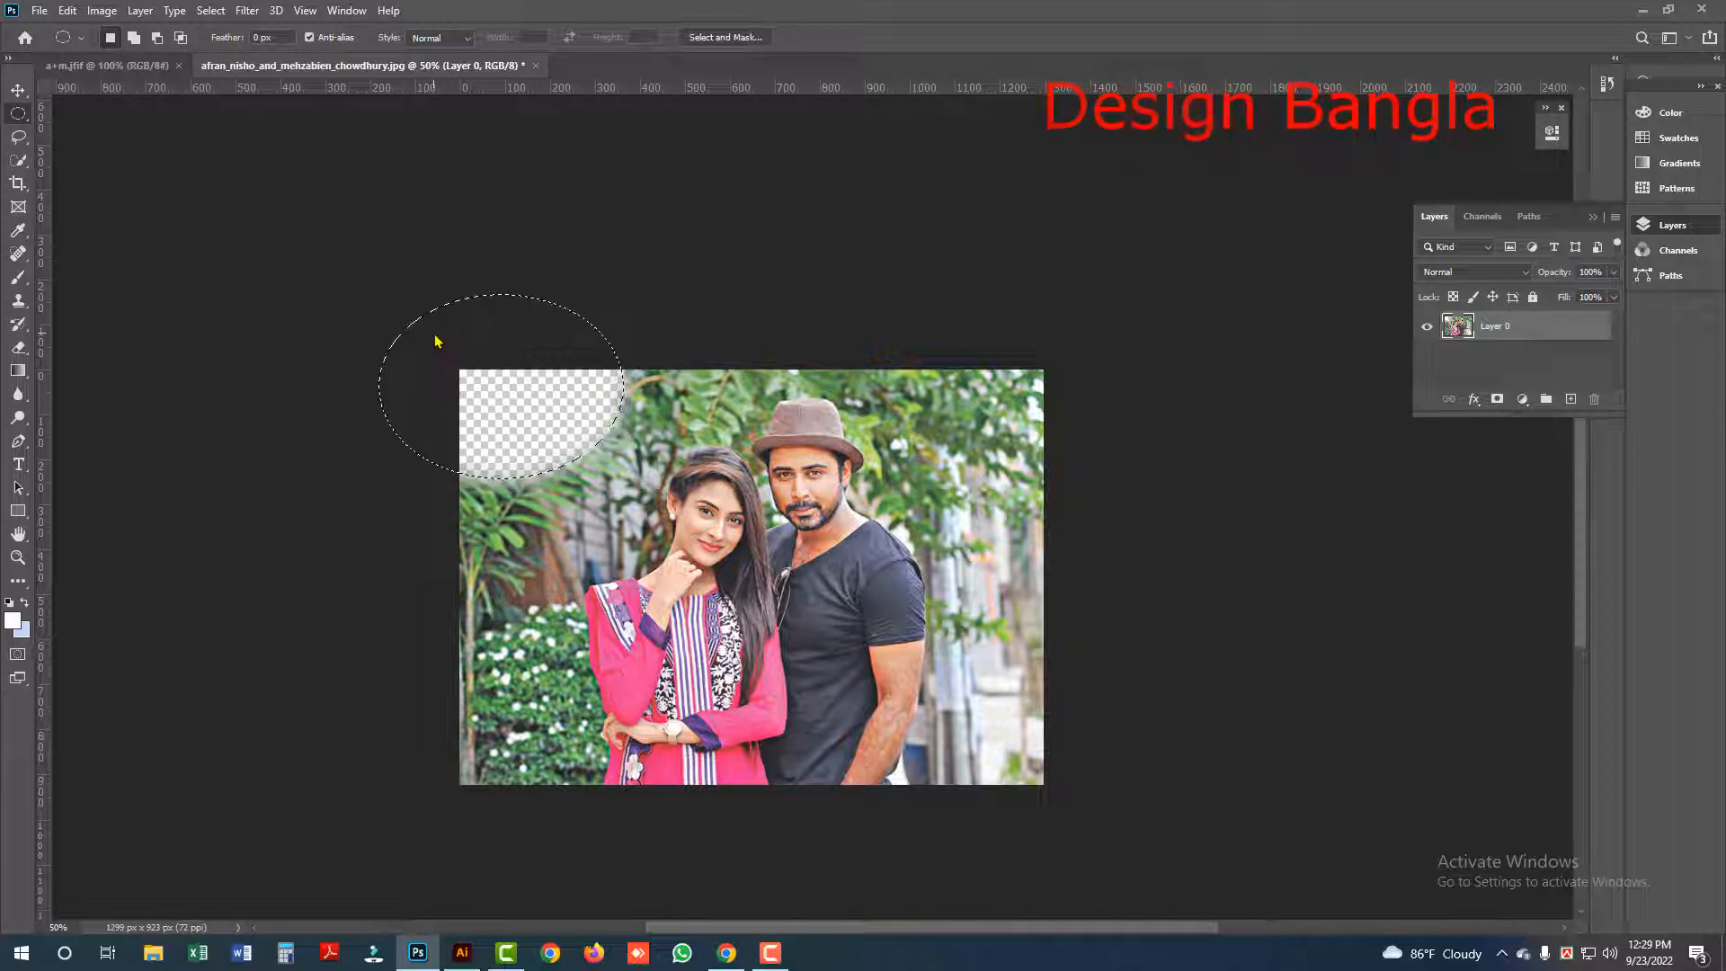
Step: Fill the feathered corner selection with the white foreground colour and drop the selection
key(ctrl+z)
key(alt)
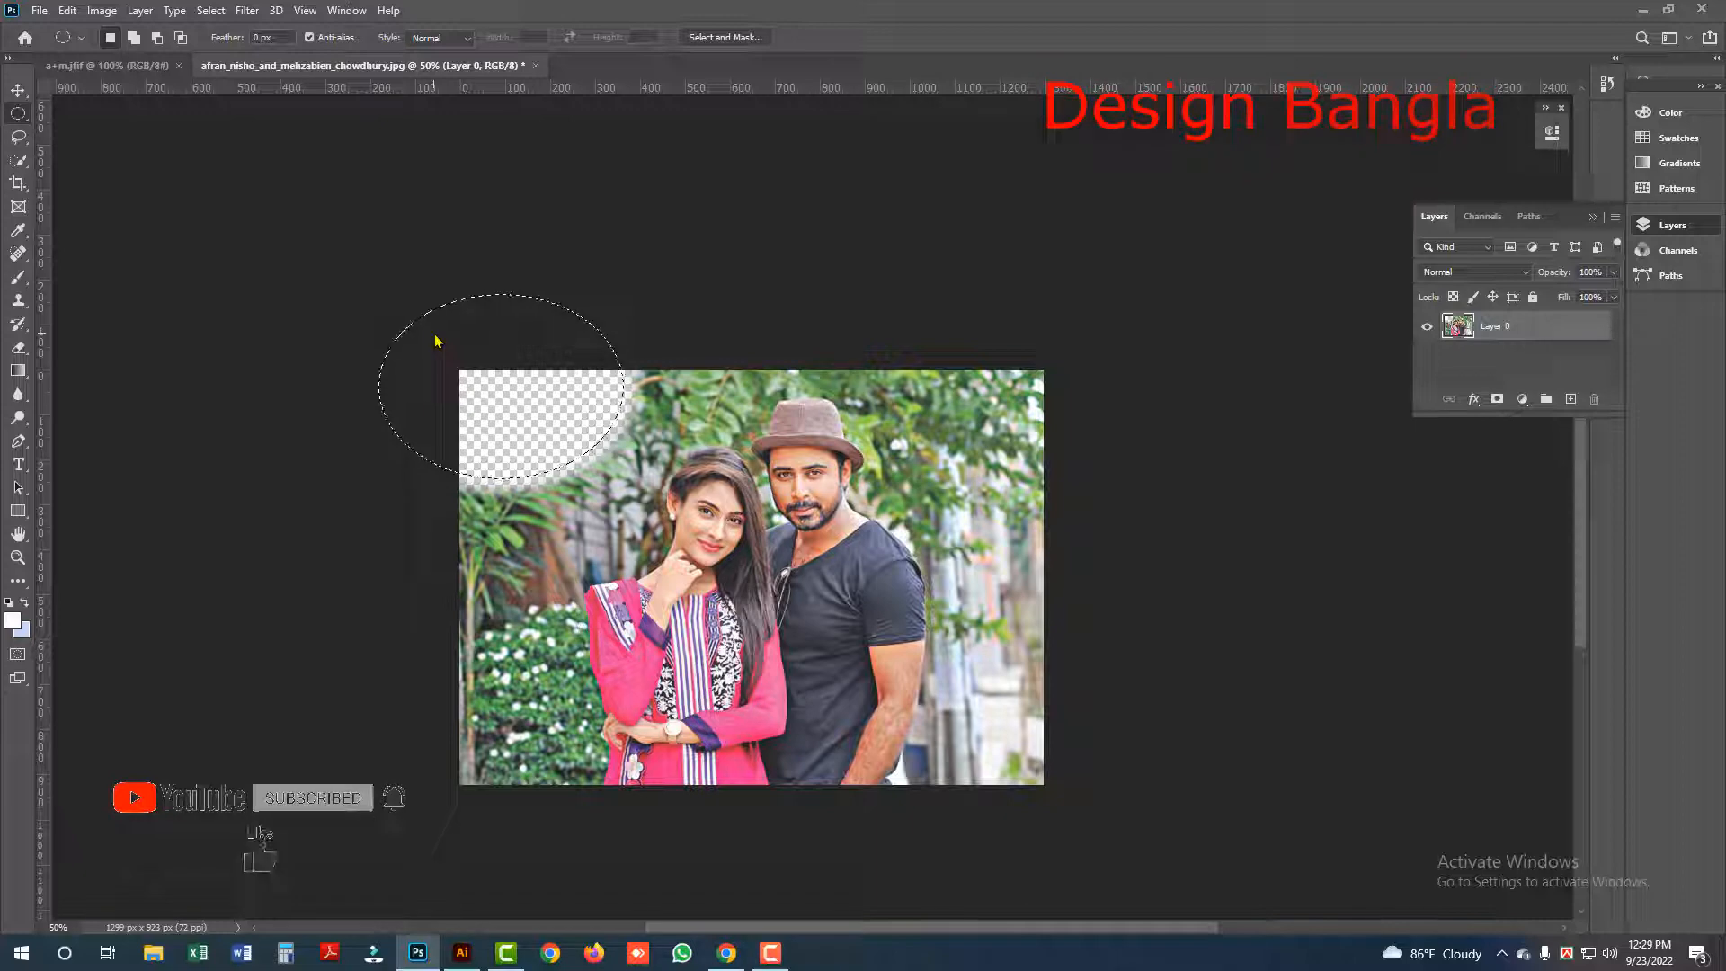
key(alt+BackSpace)
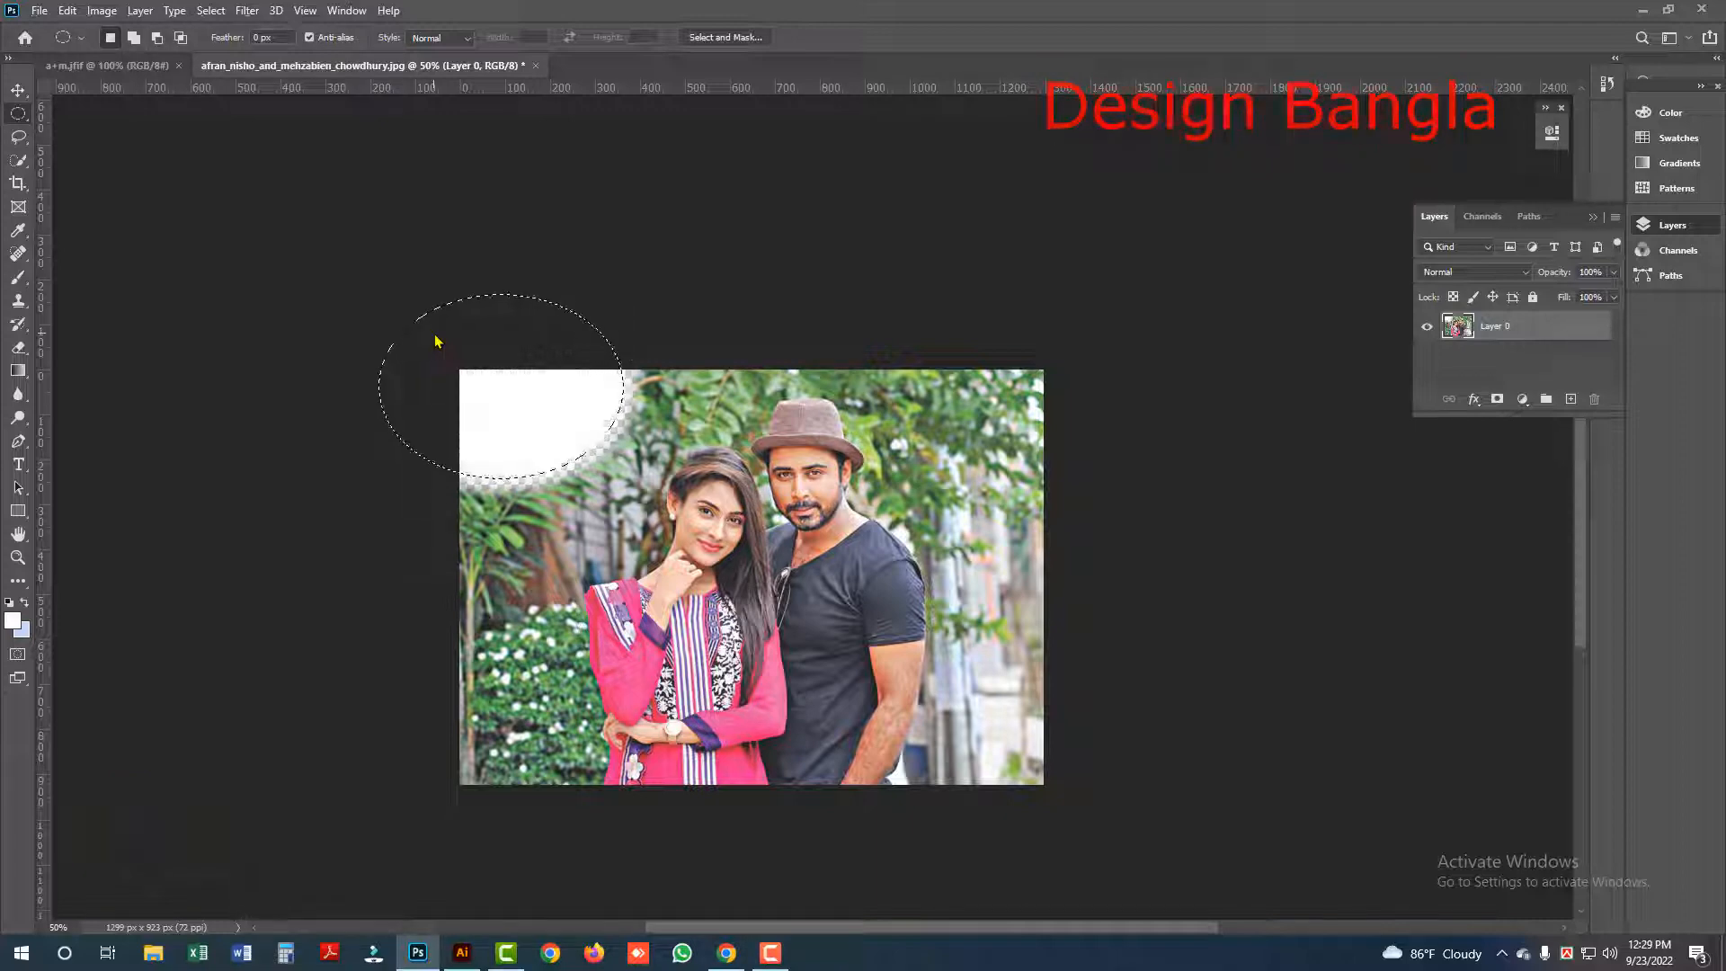
key(alt)
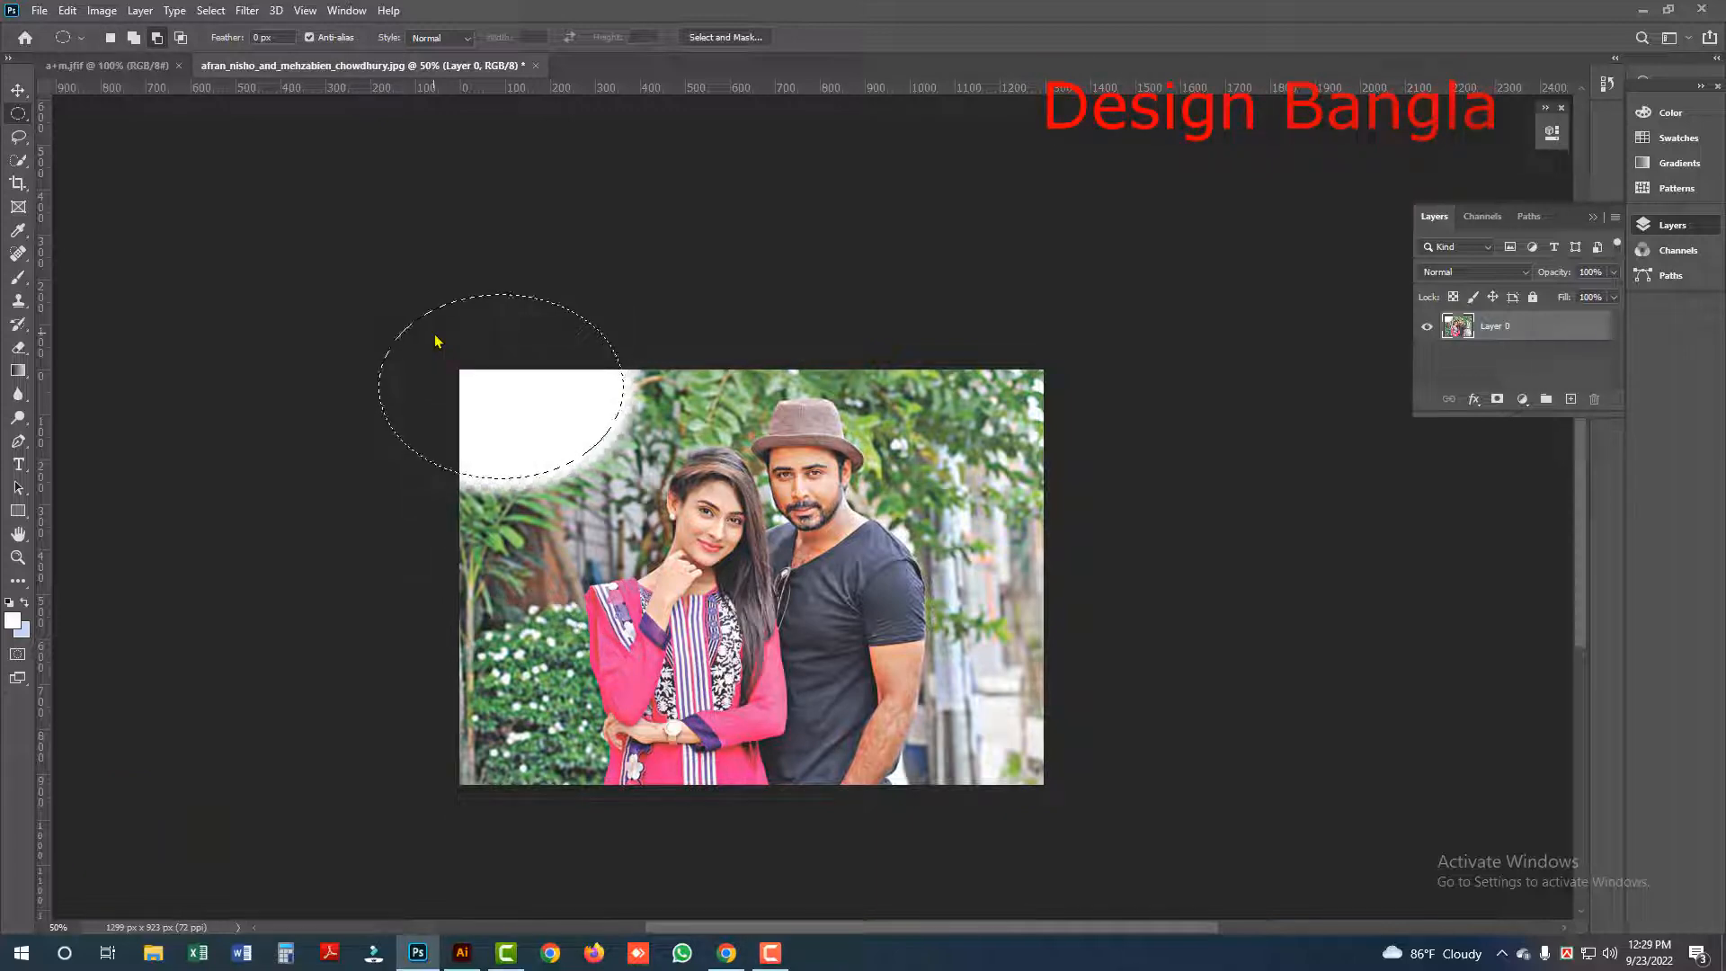
click(558, 441)
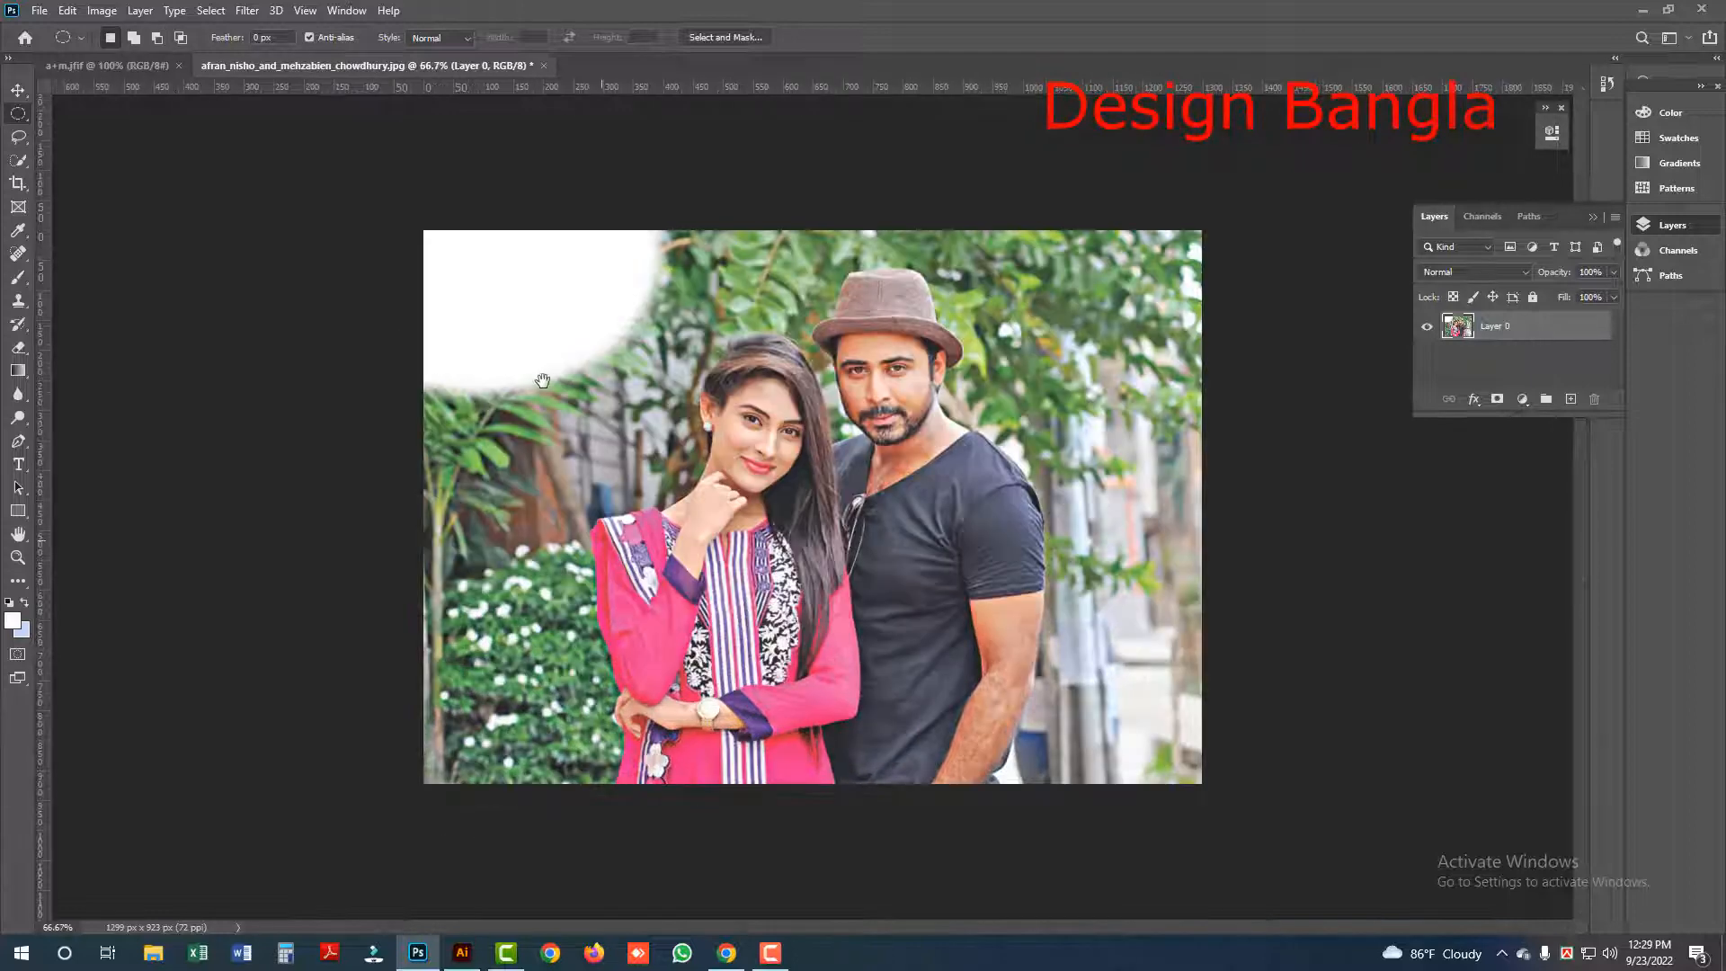
Step: Select a tall ellipse along the photo's left edge, feather it by 20 pixels and fill it with white
drag(390, 318, 540, 876)
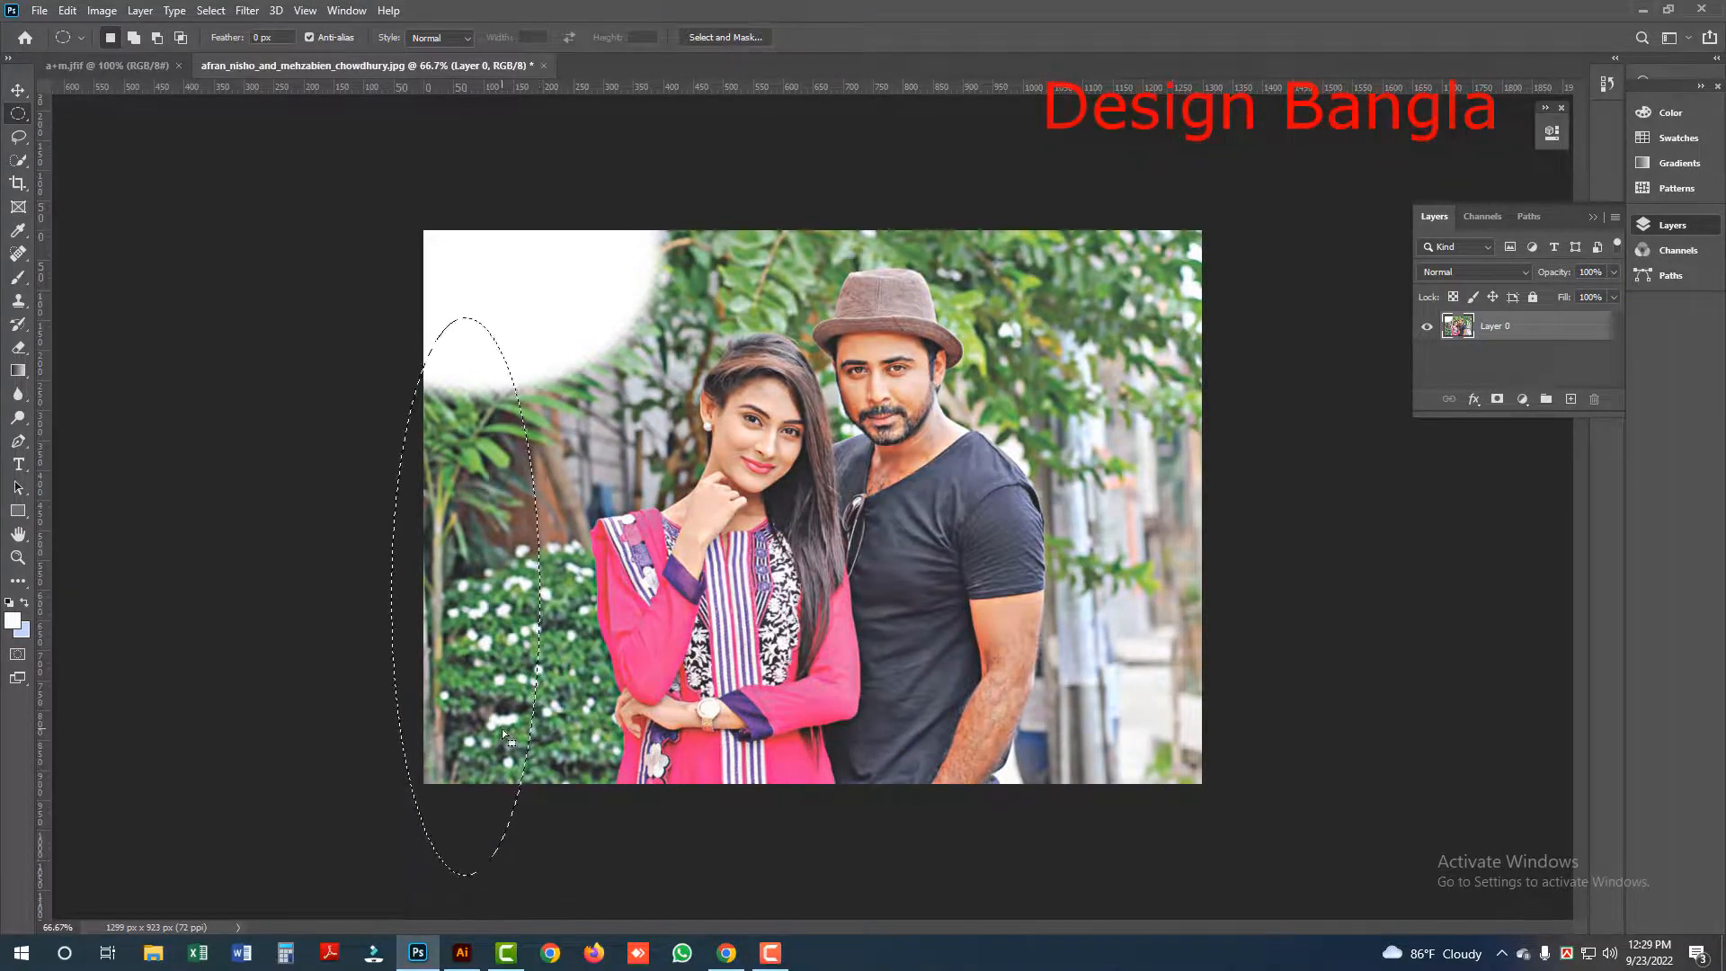
key(shift+F6)
key(Return)
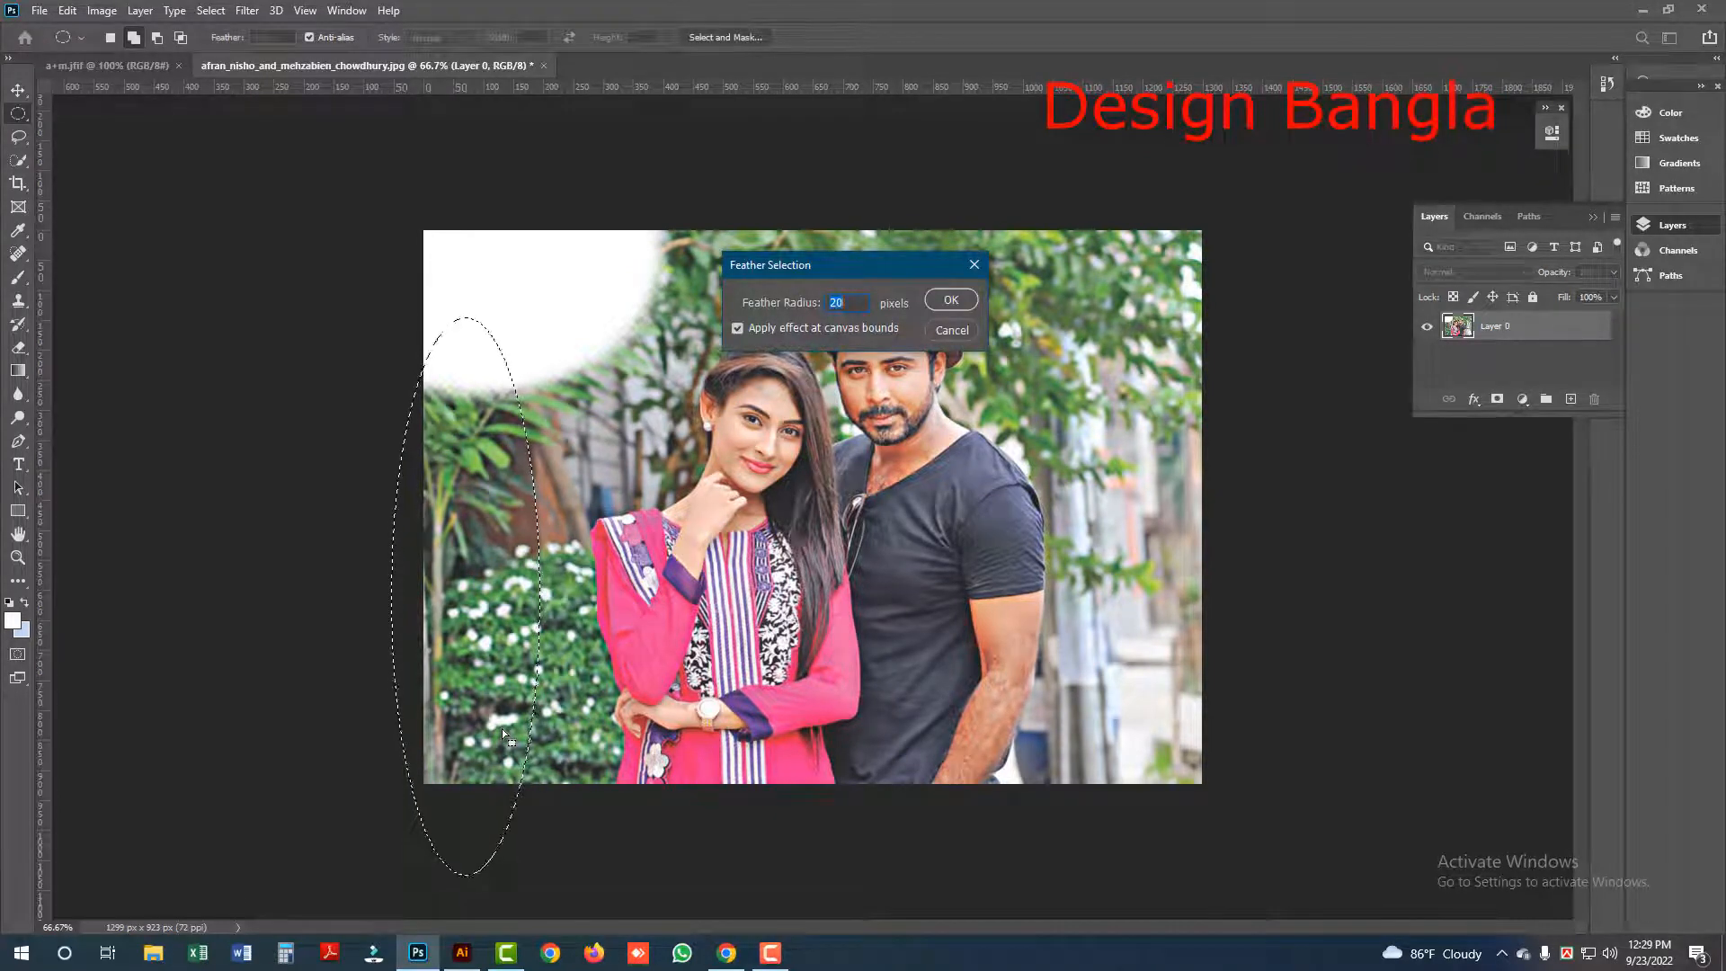
key(alt+BackSpace)
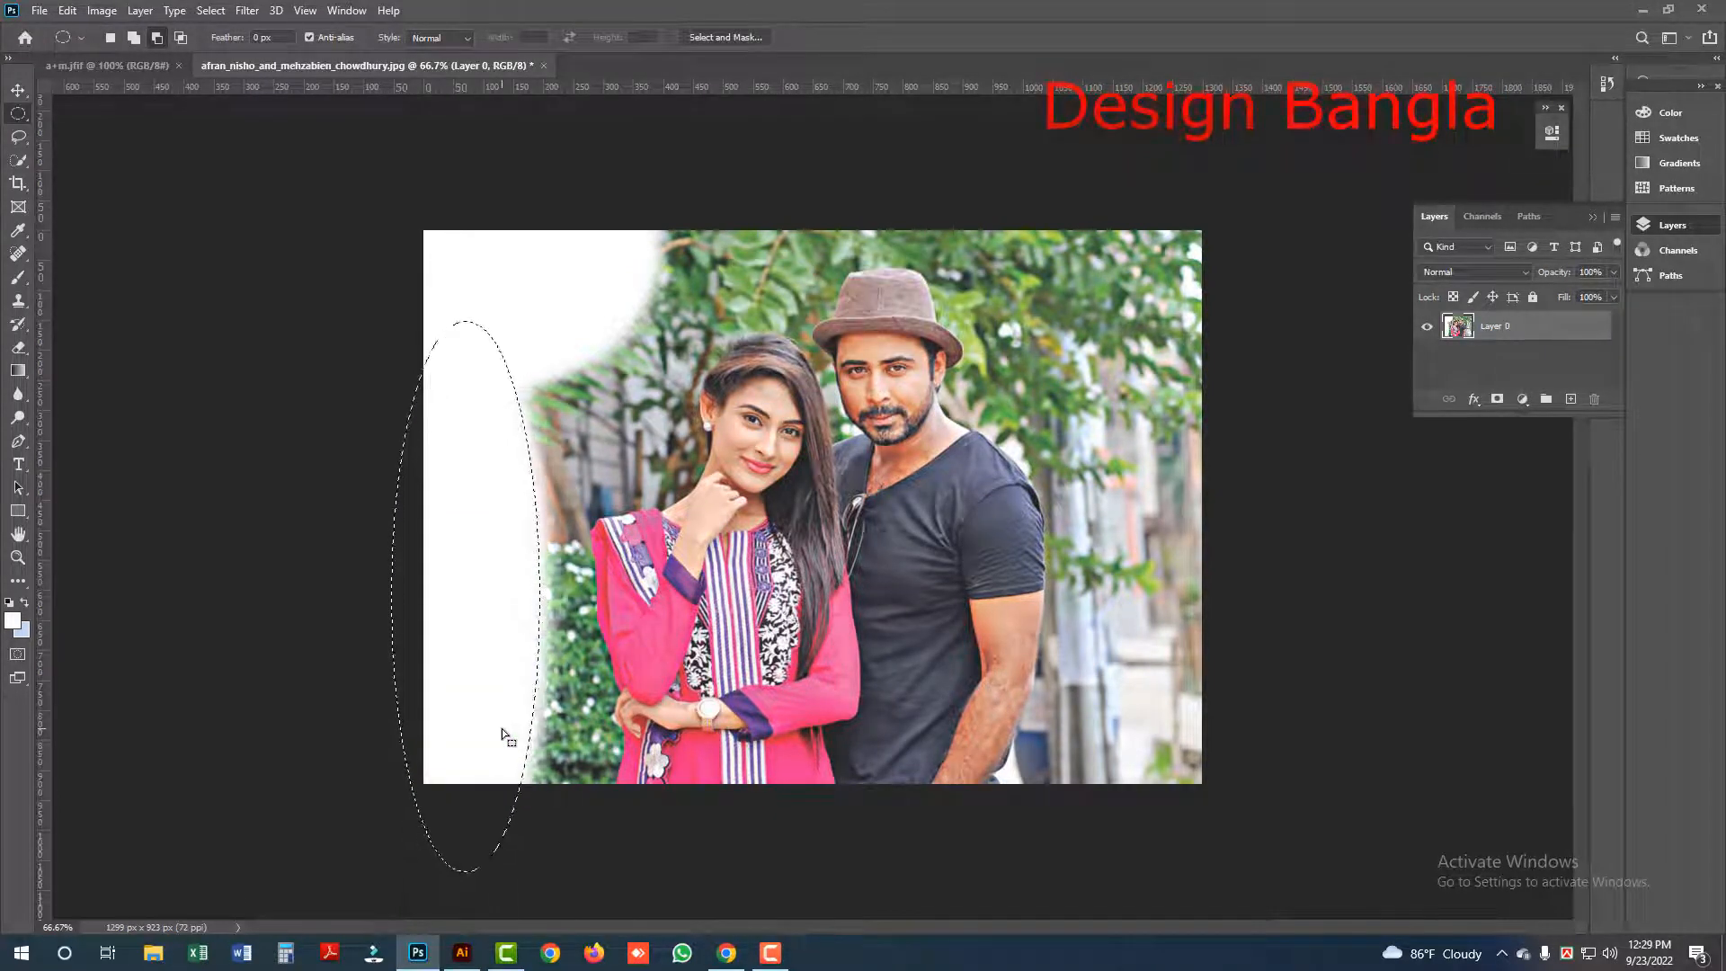
key(ctrl+d)
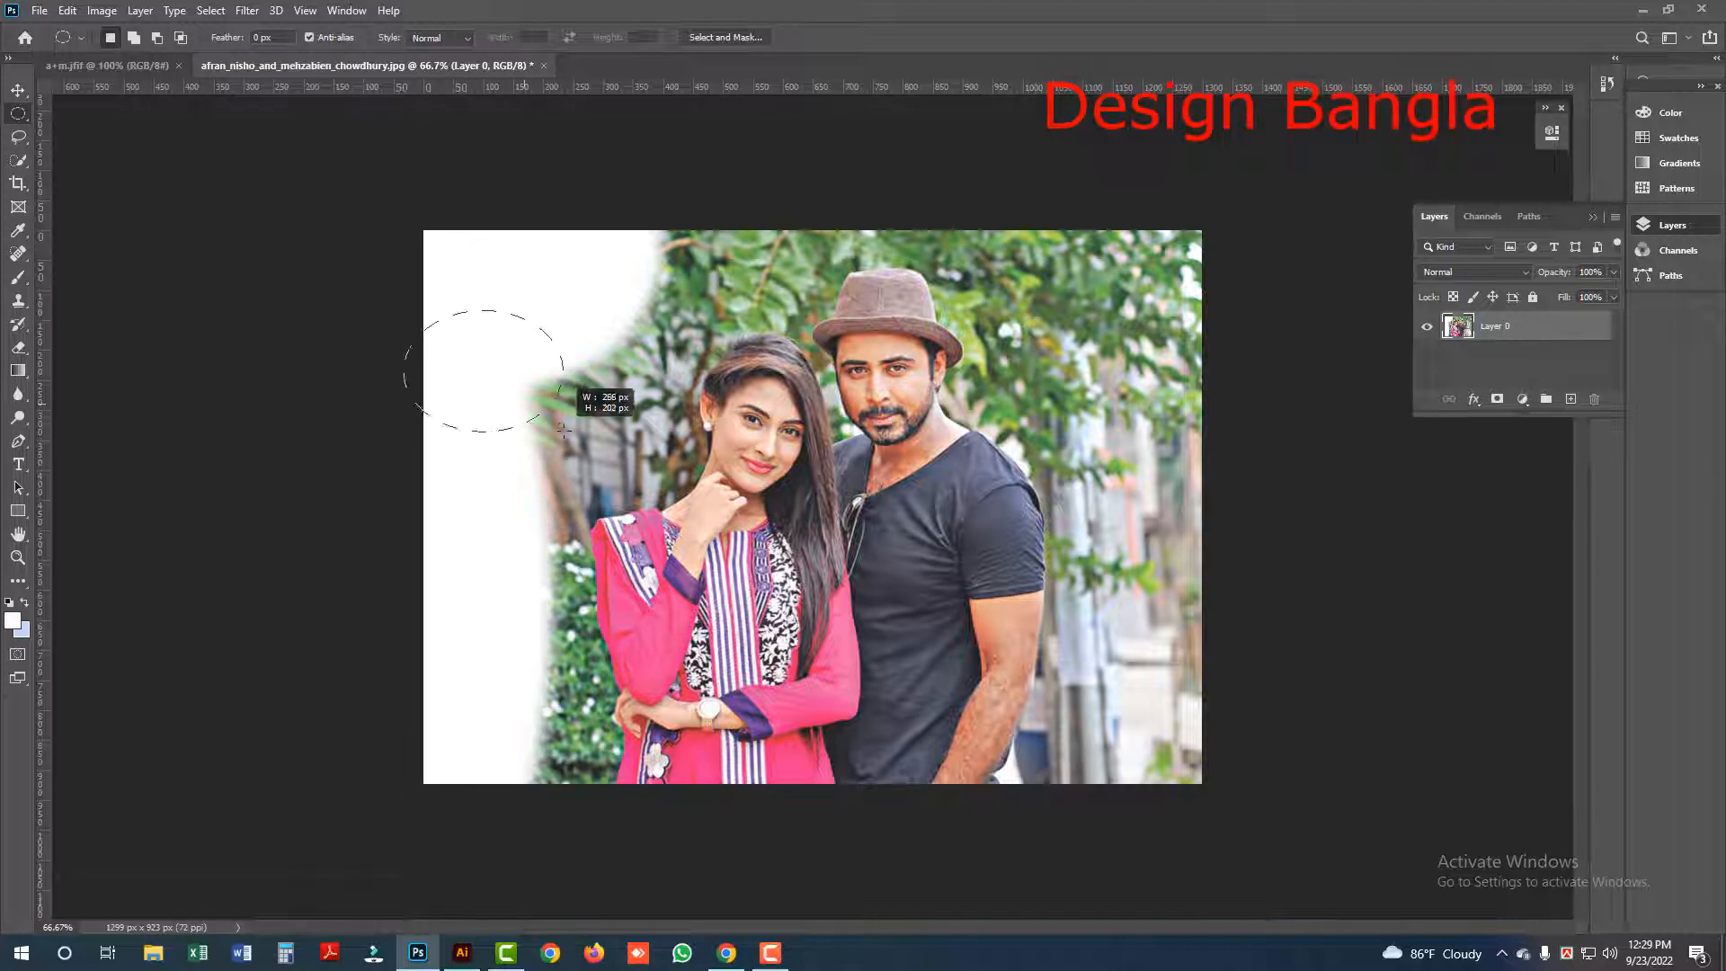
Step: Draw an elliptical selection over the leftover leaves where the two white areas at the photo's left meet
drag(585, 446, 586, 469)
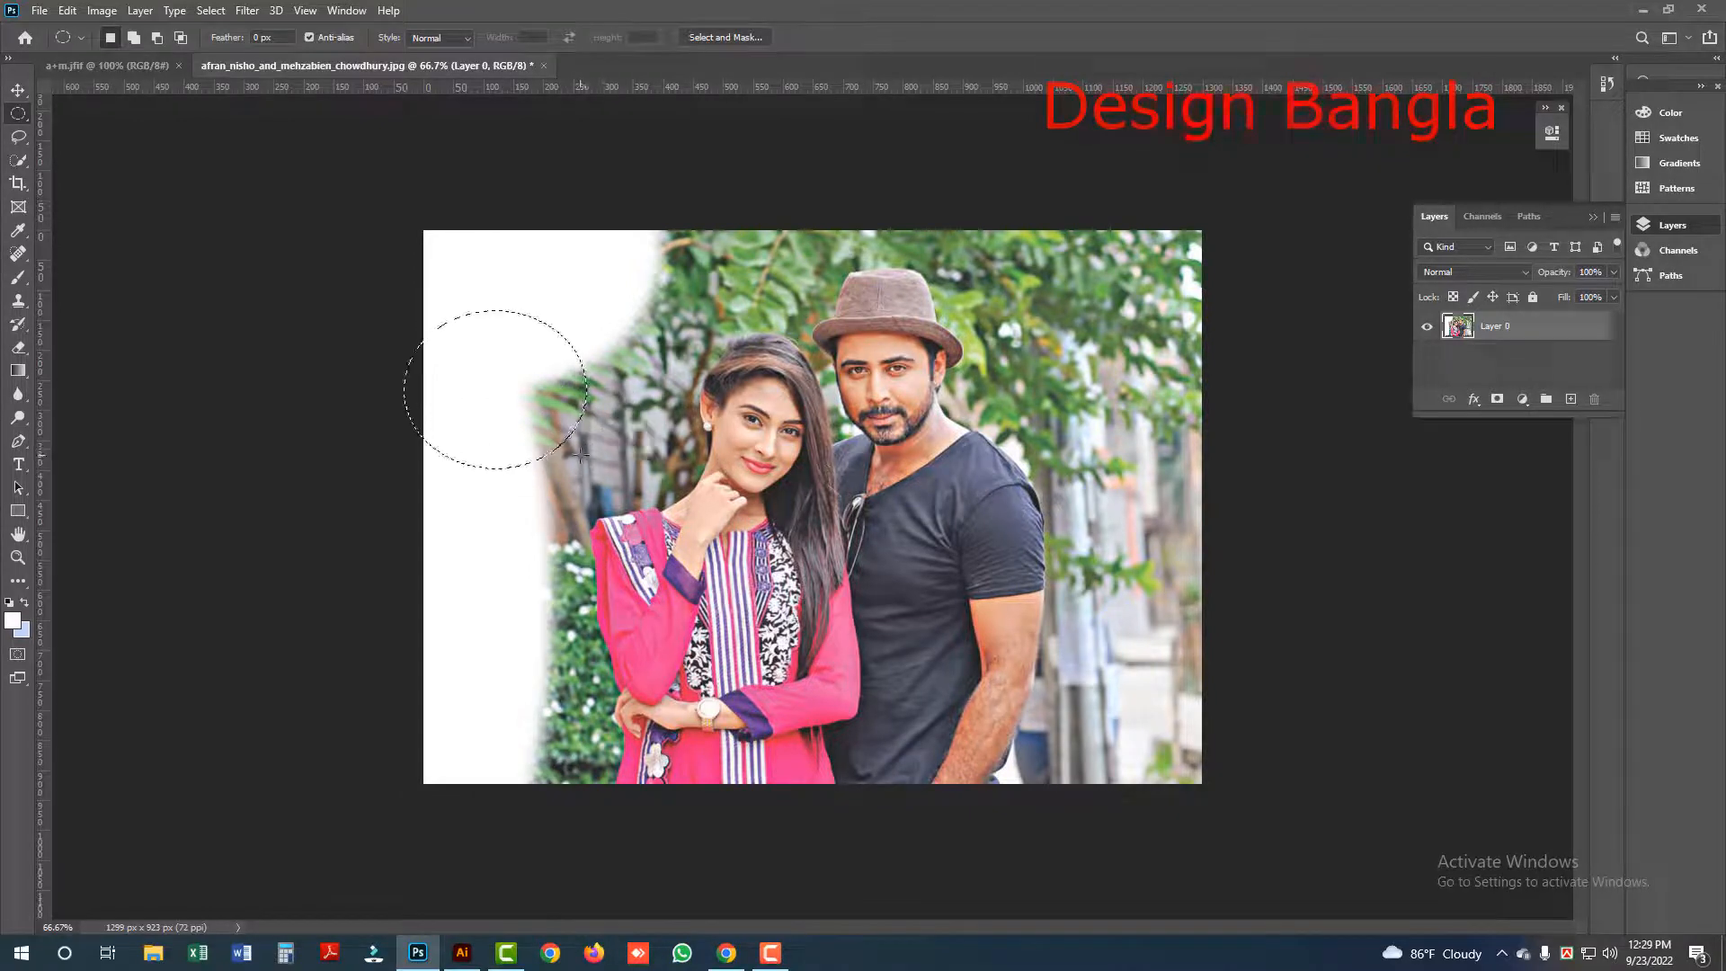
key(shift+F6)
key(Return)
key(Delete)
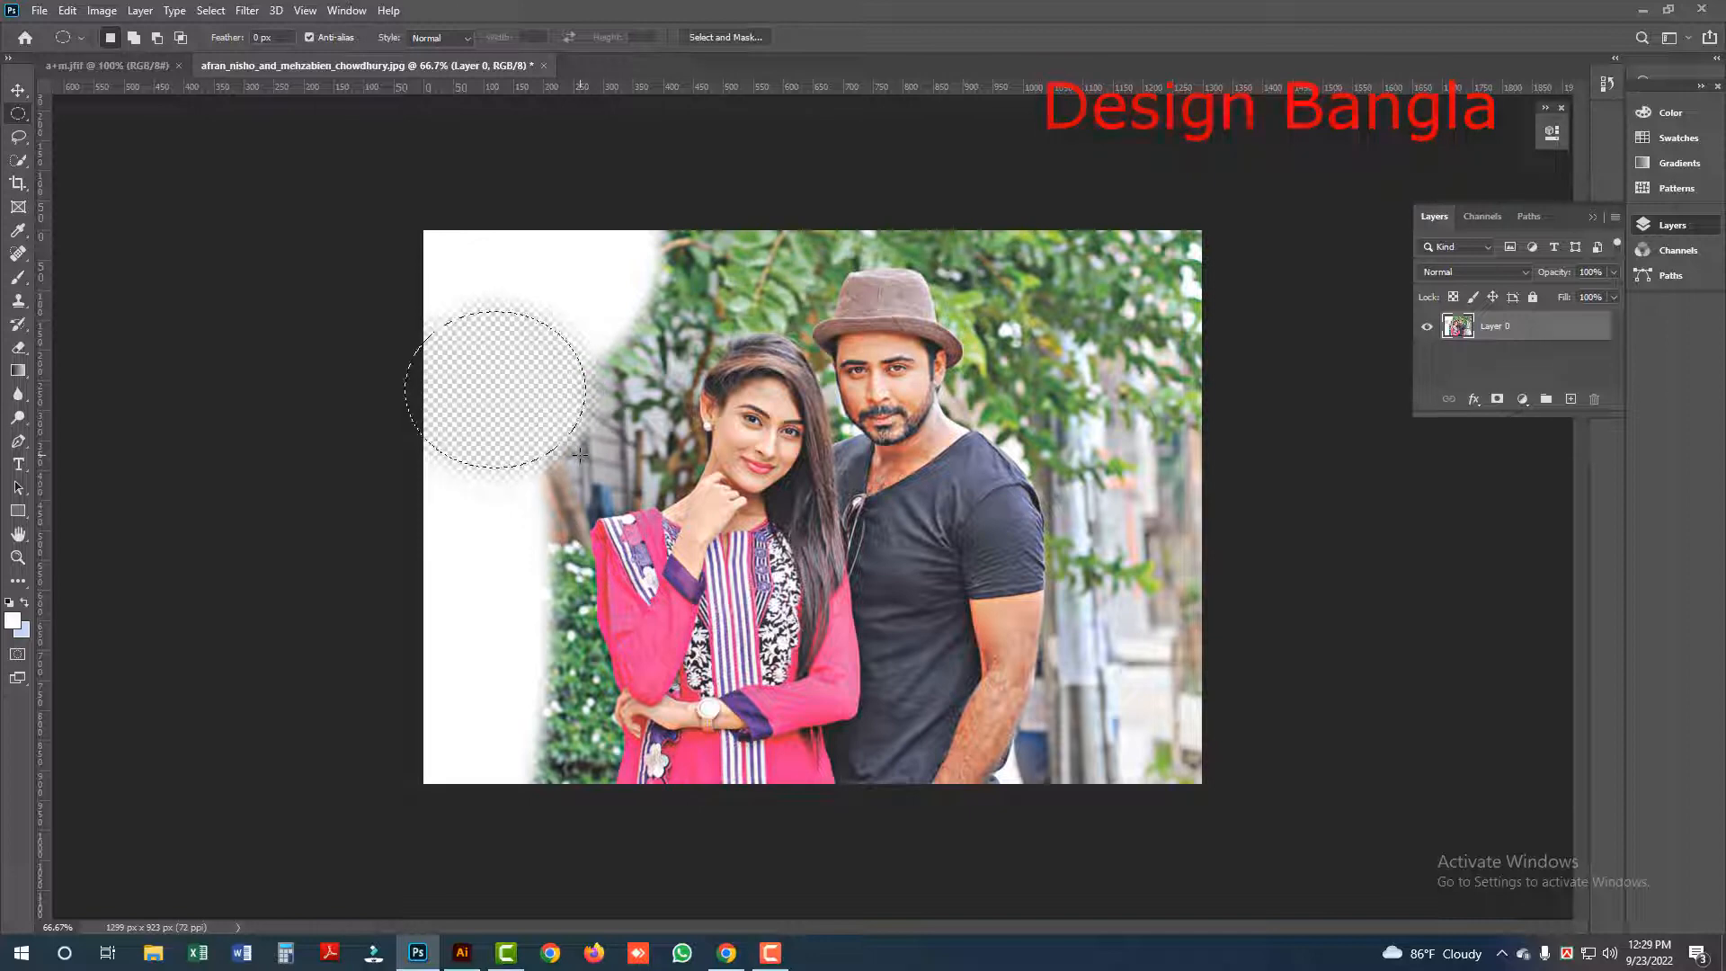
key(alt+BackSpace)
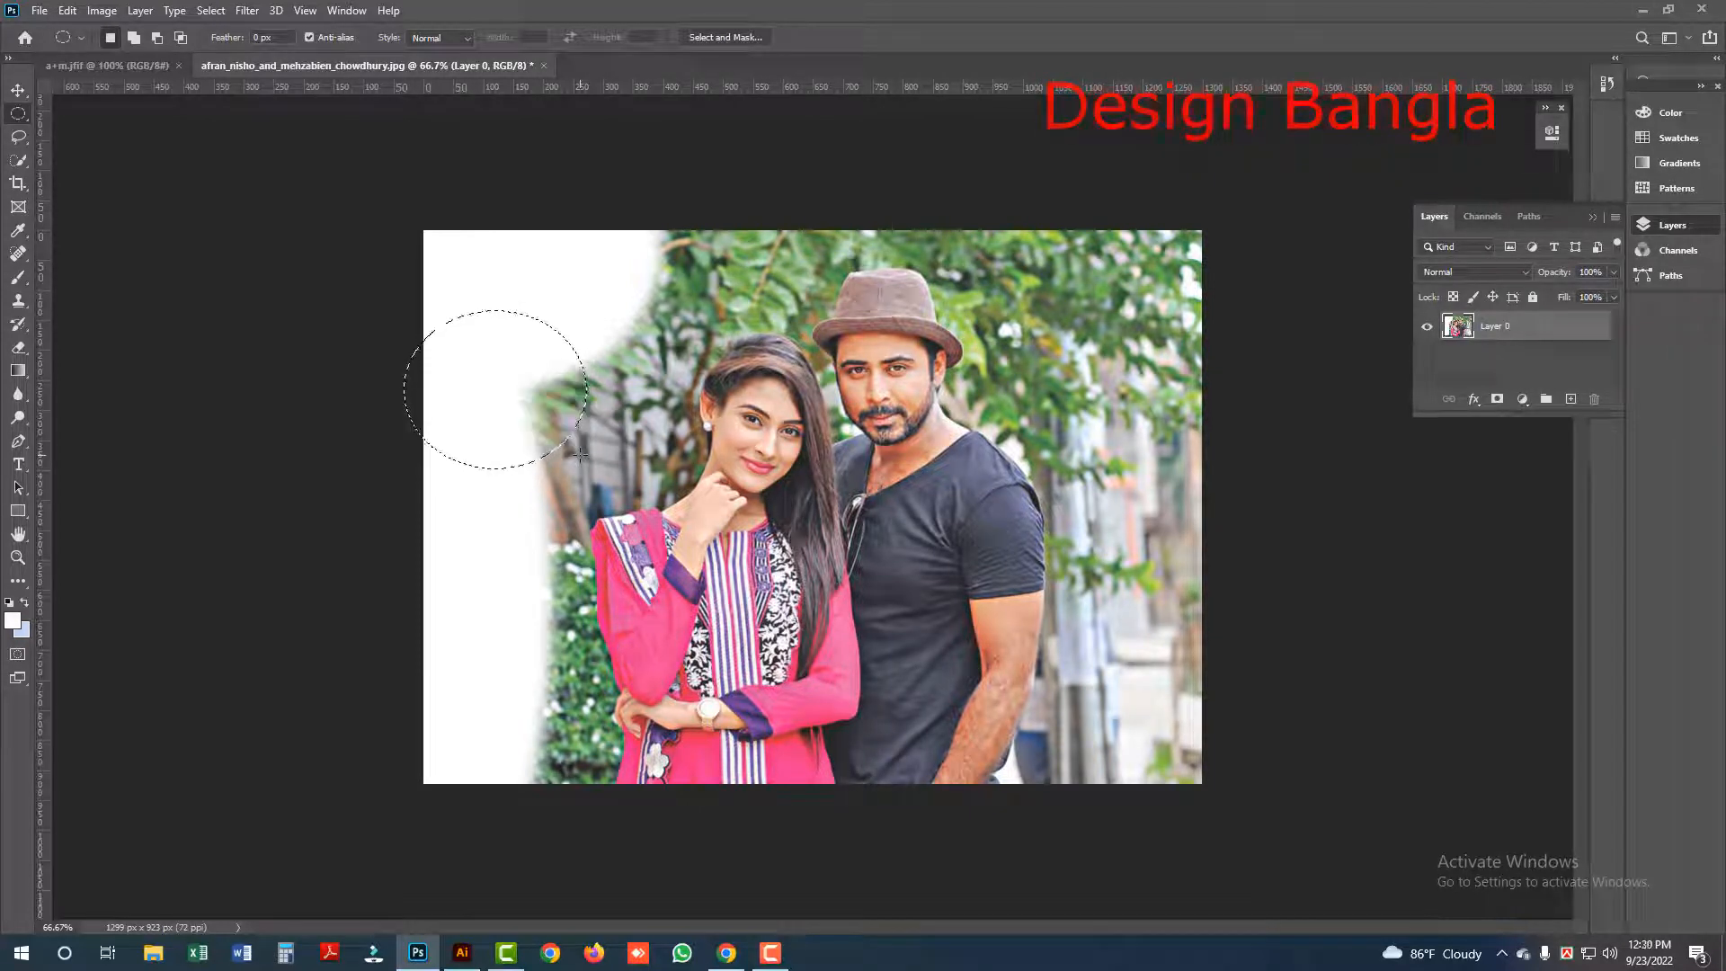
Step: Feather the ellipse over the leftover leaves by 20 pixels, fill it with white and drop the selection
key(shift+F6)
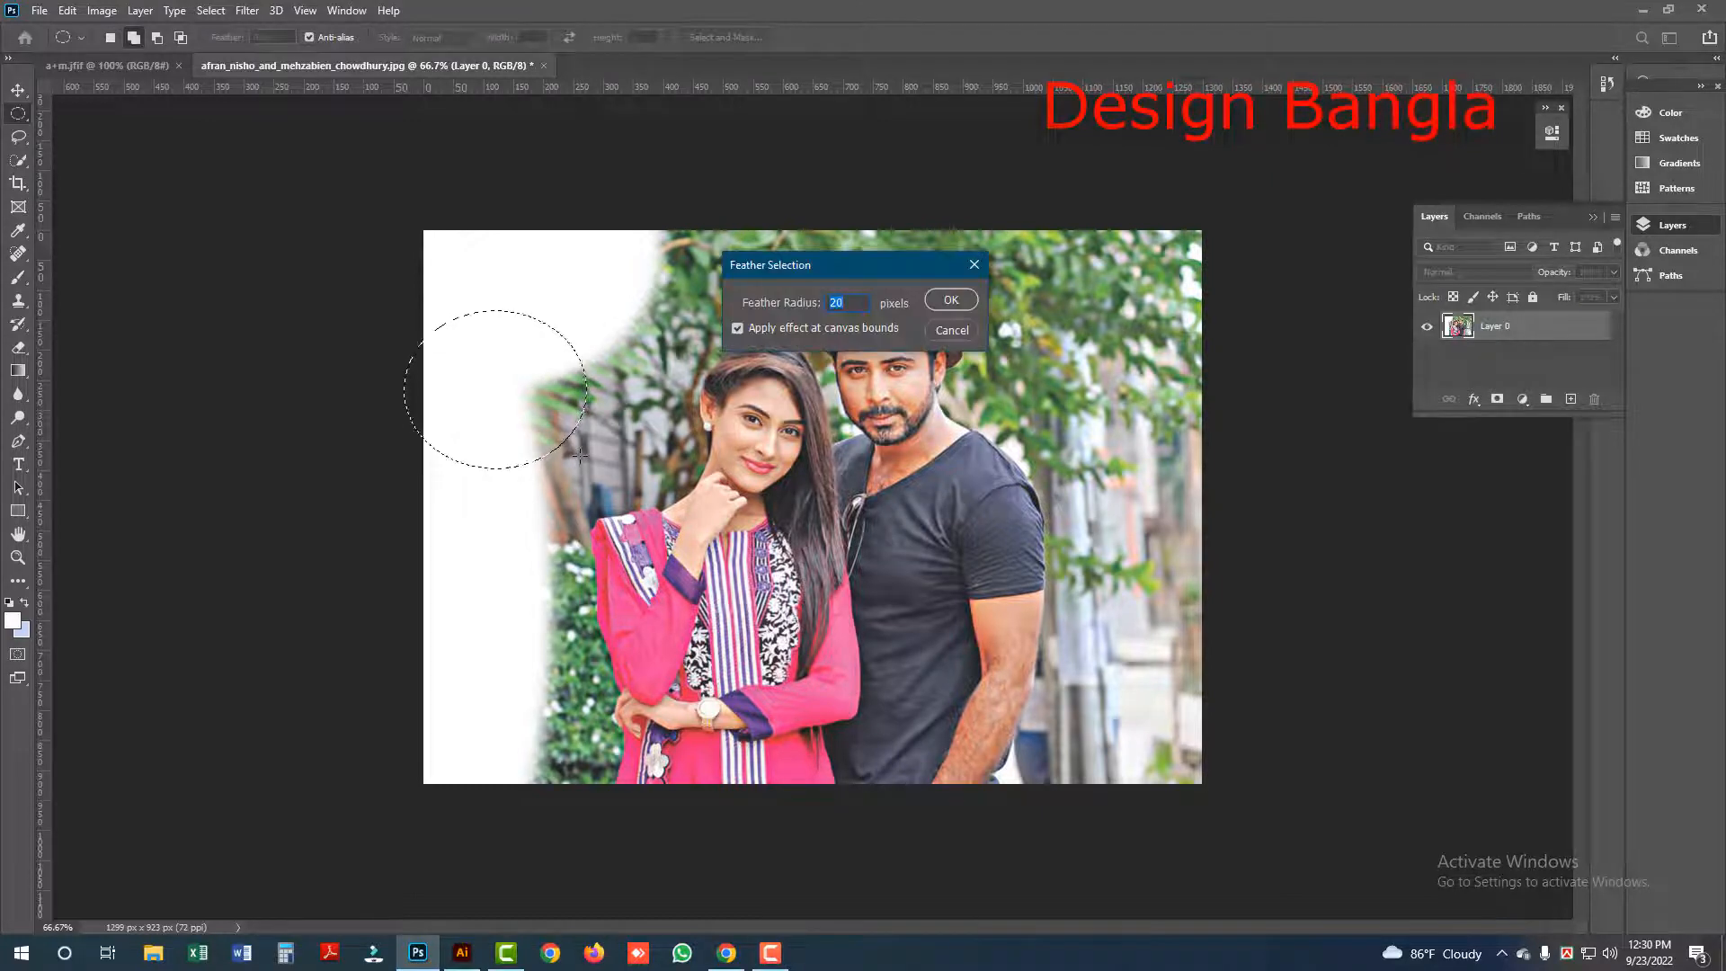
key(Return)
key(alt+BackSpace)
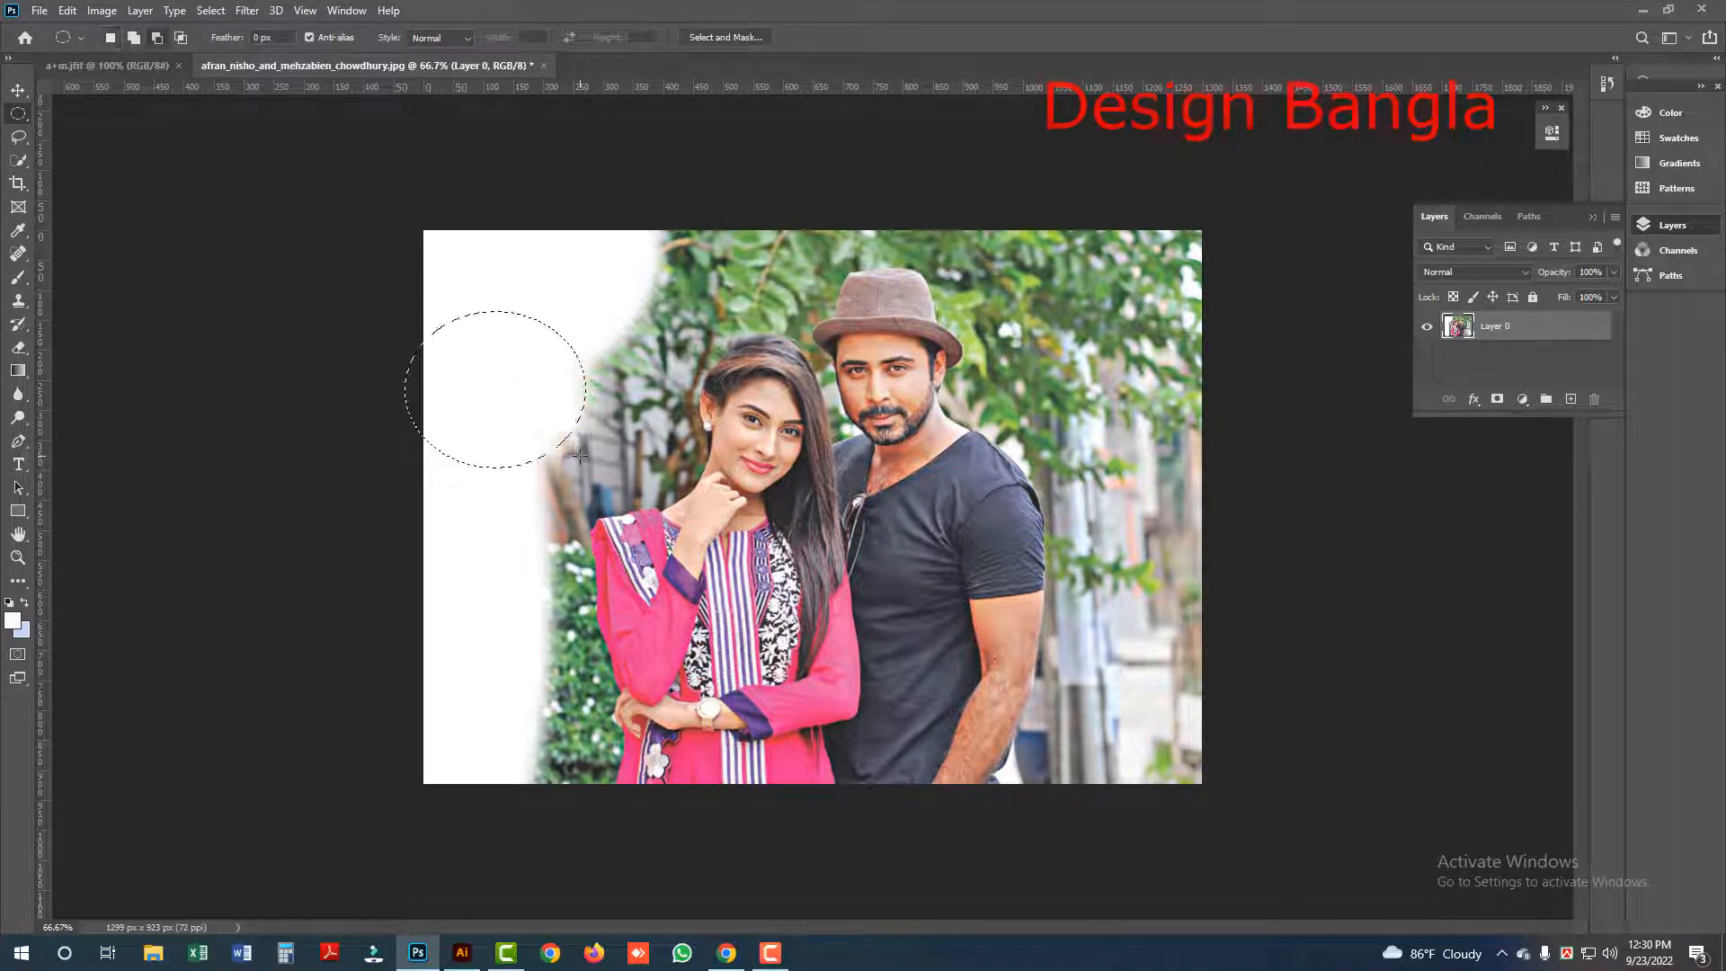
key(ctrl+minus)
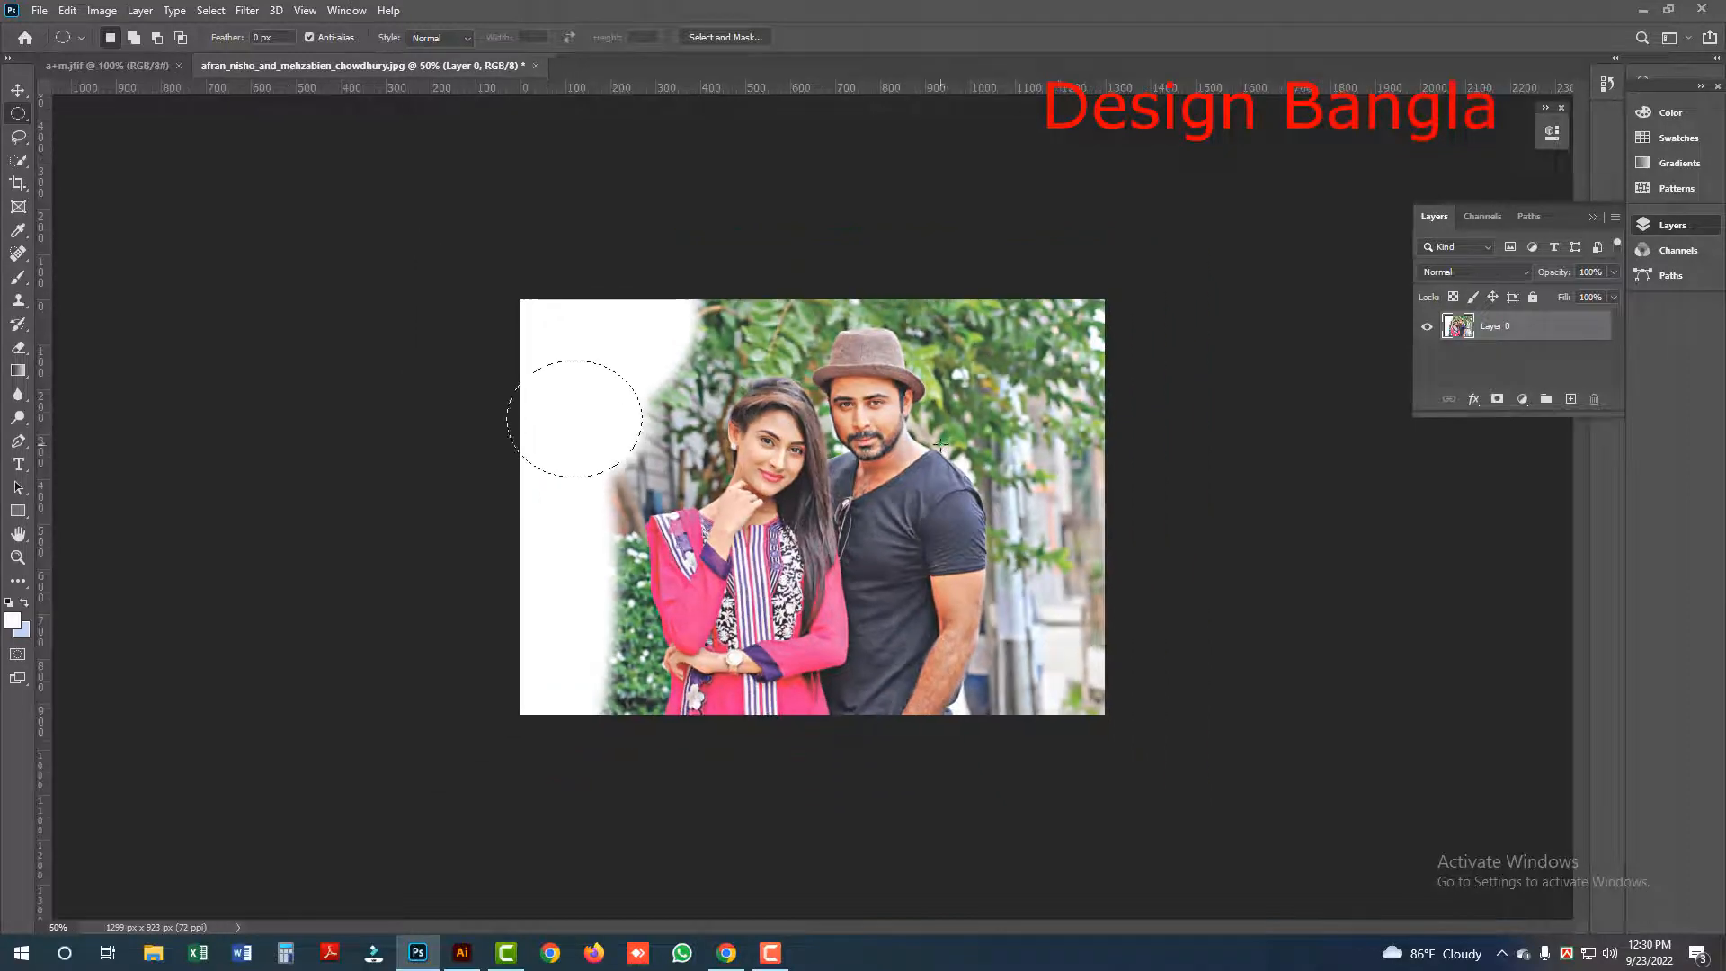
key(ctrl+plus)
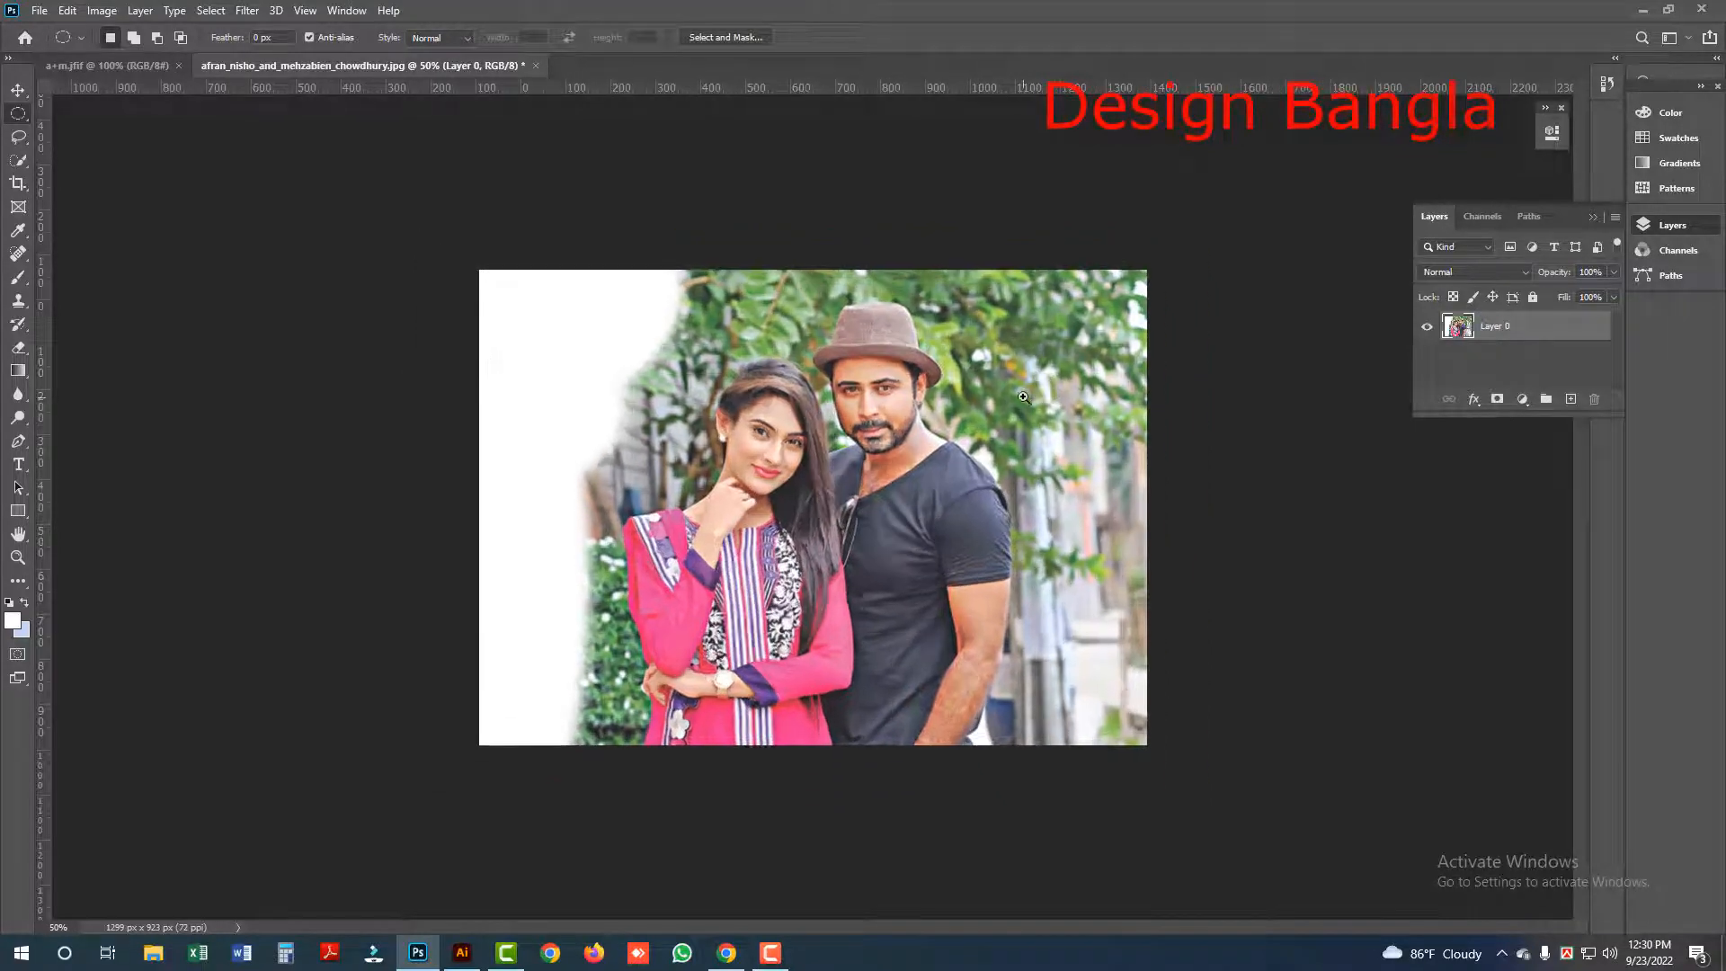
Step: Select an ellipse over the photo's upper-right corner, feather it by 20 pixels and fill it repeatedly with white
drag(1001, 173, 1319, 380)
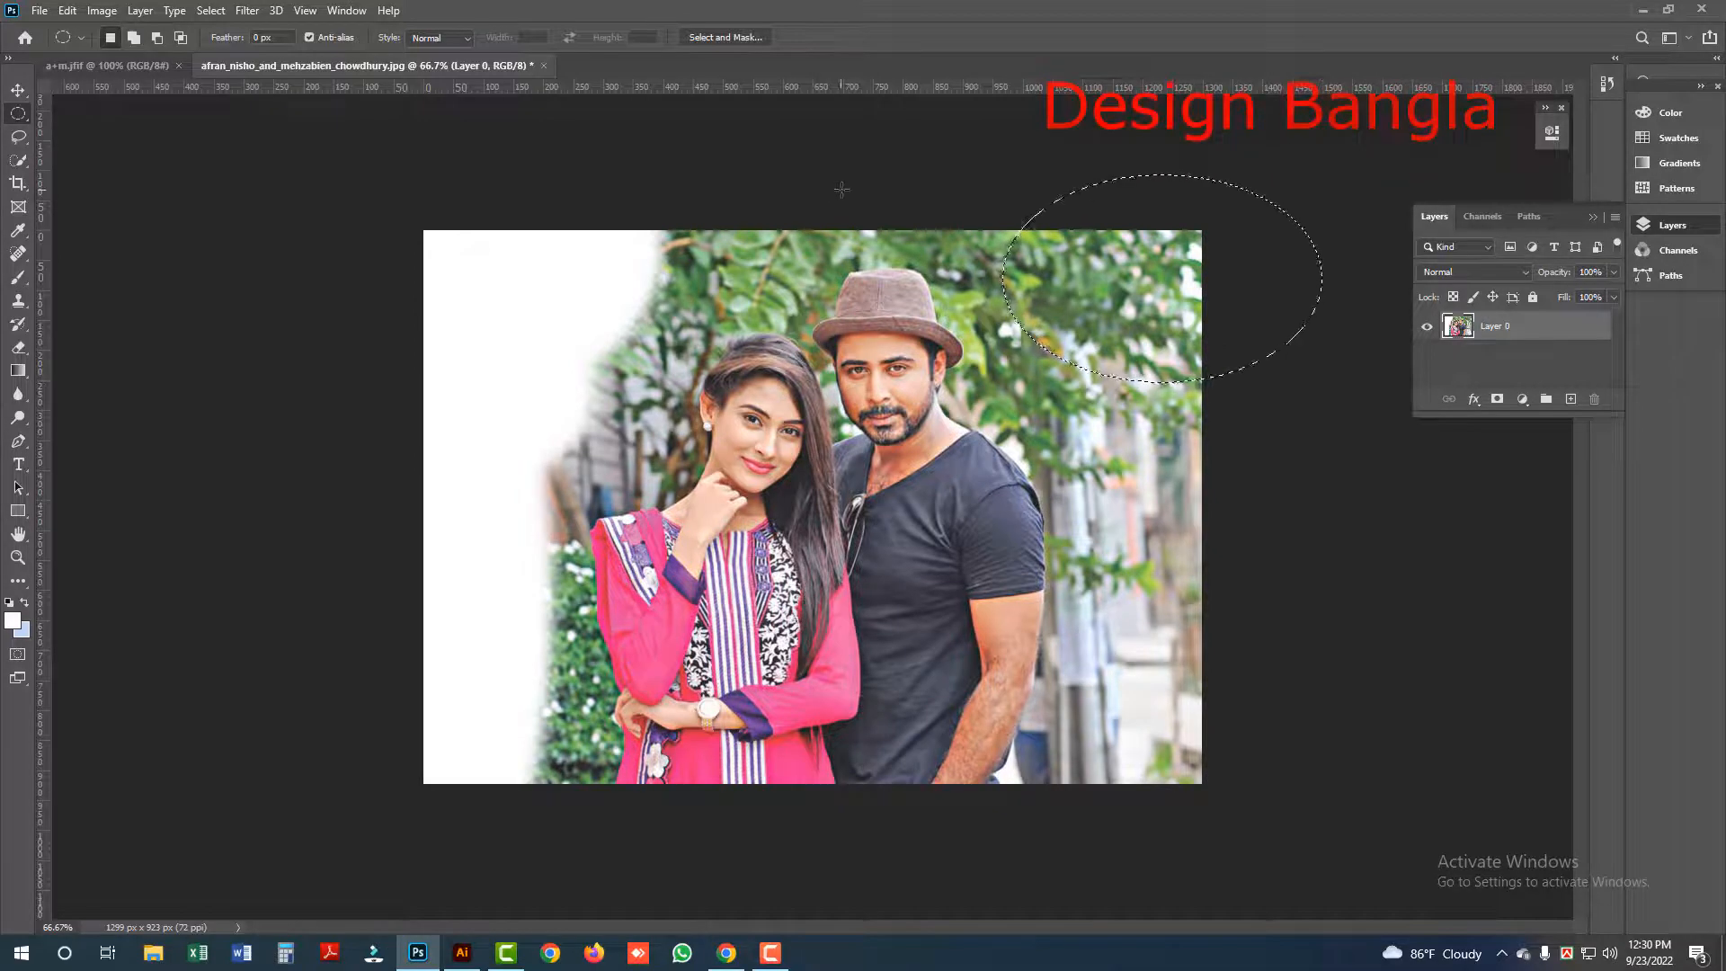
key(shift+F6)
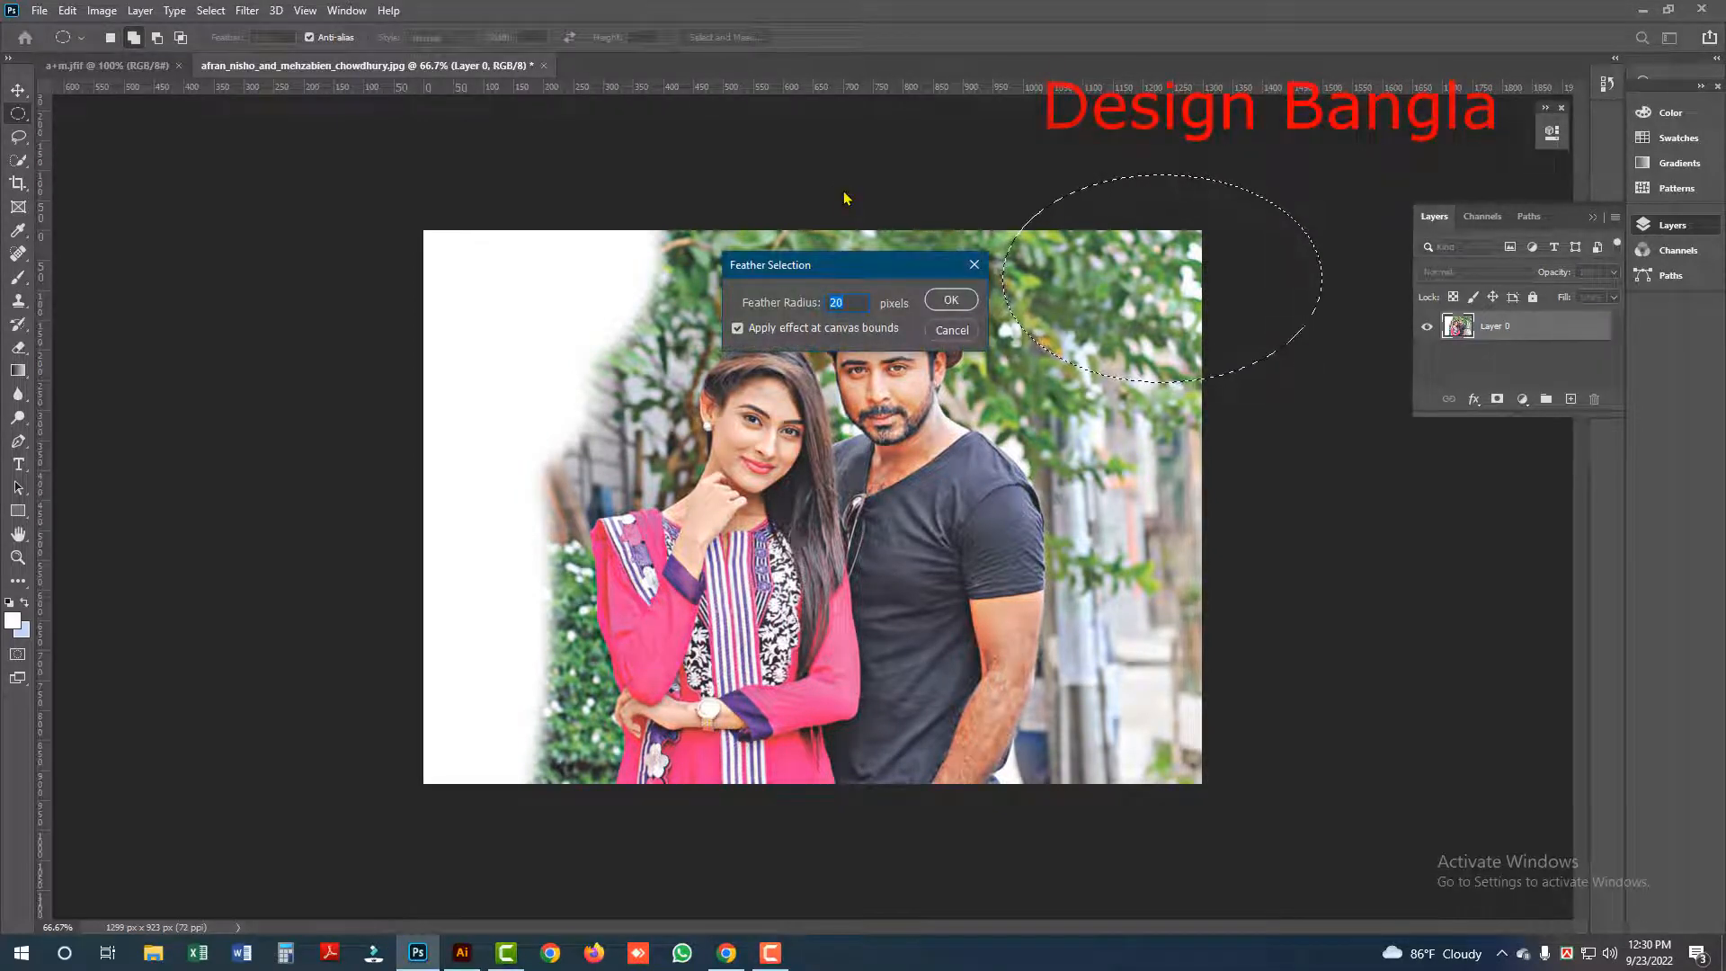
key(Return)
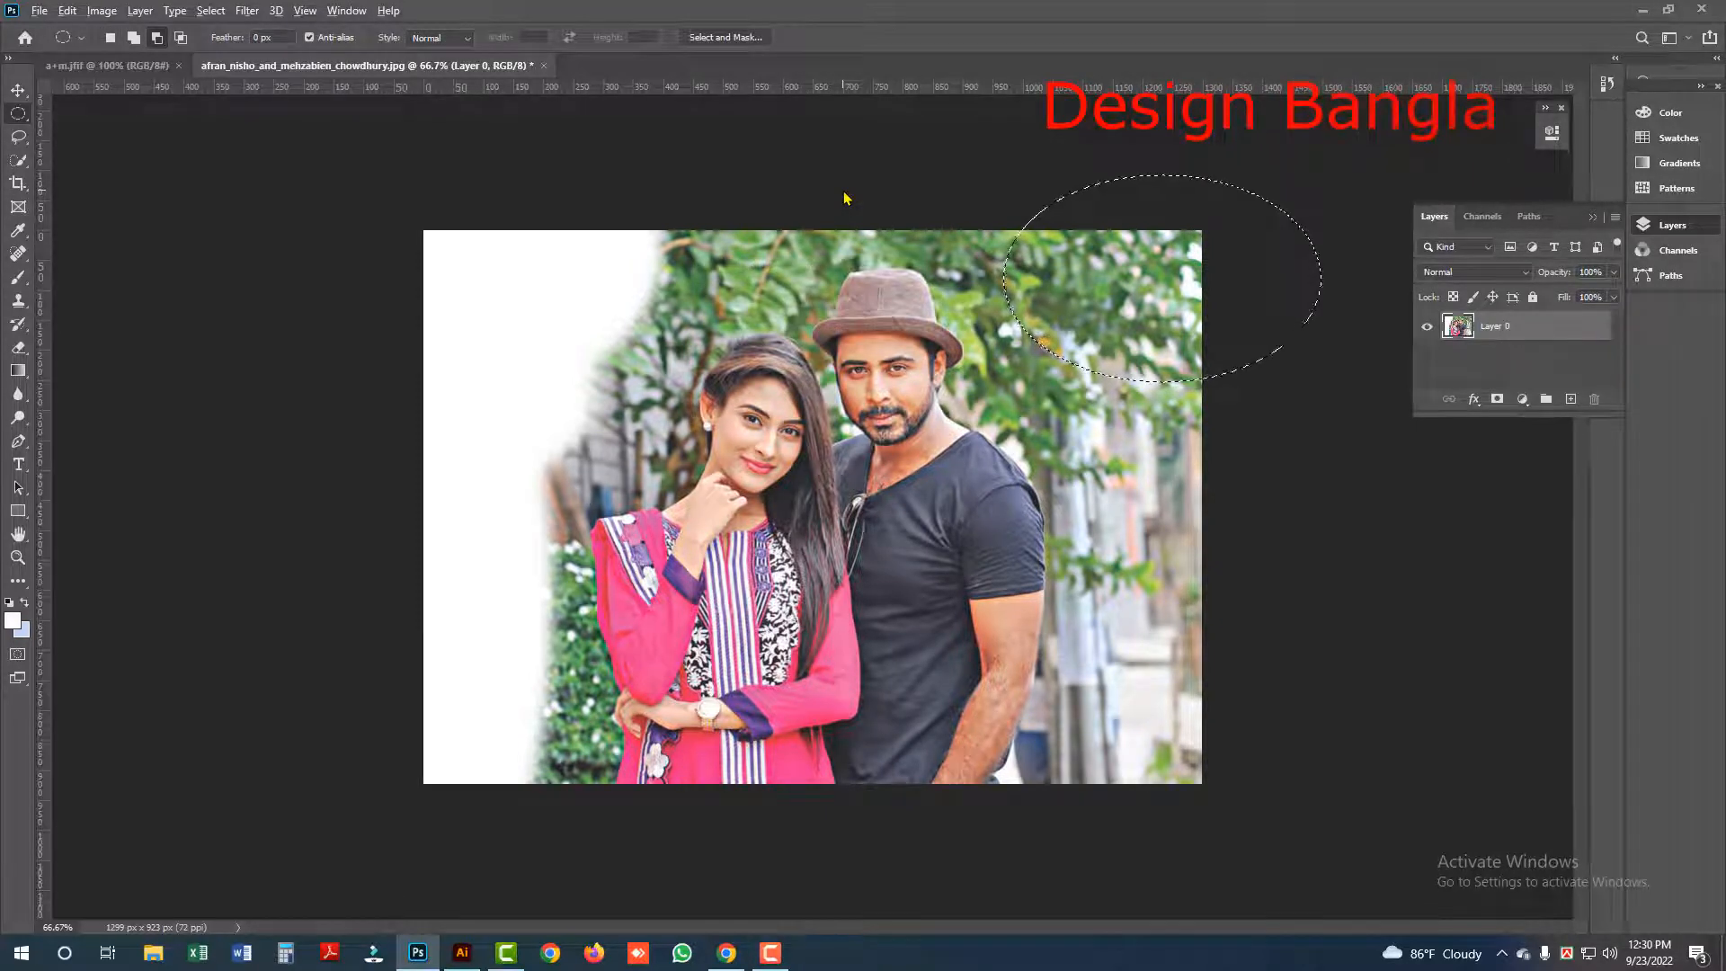
key(alt+BackSpace)
key(alt+BackSpace)
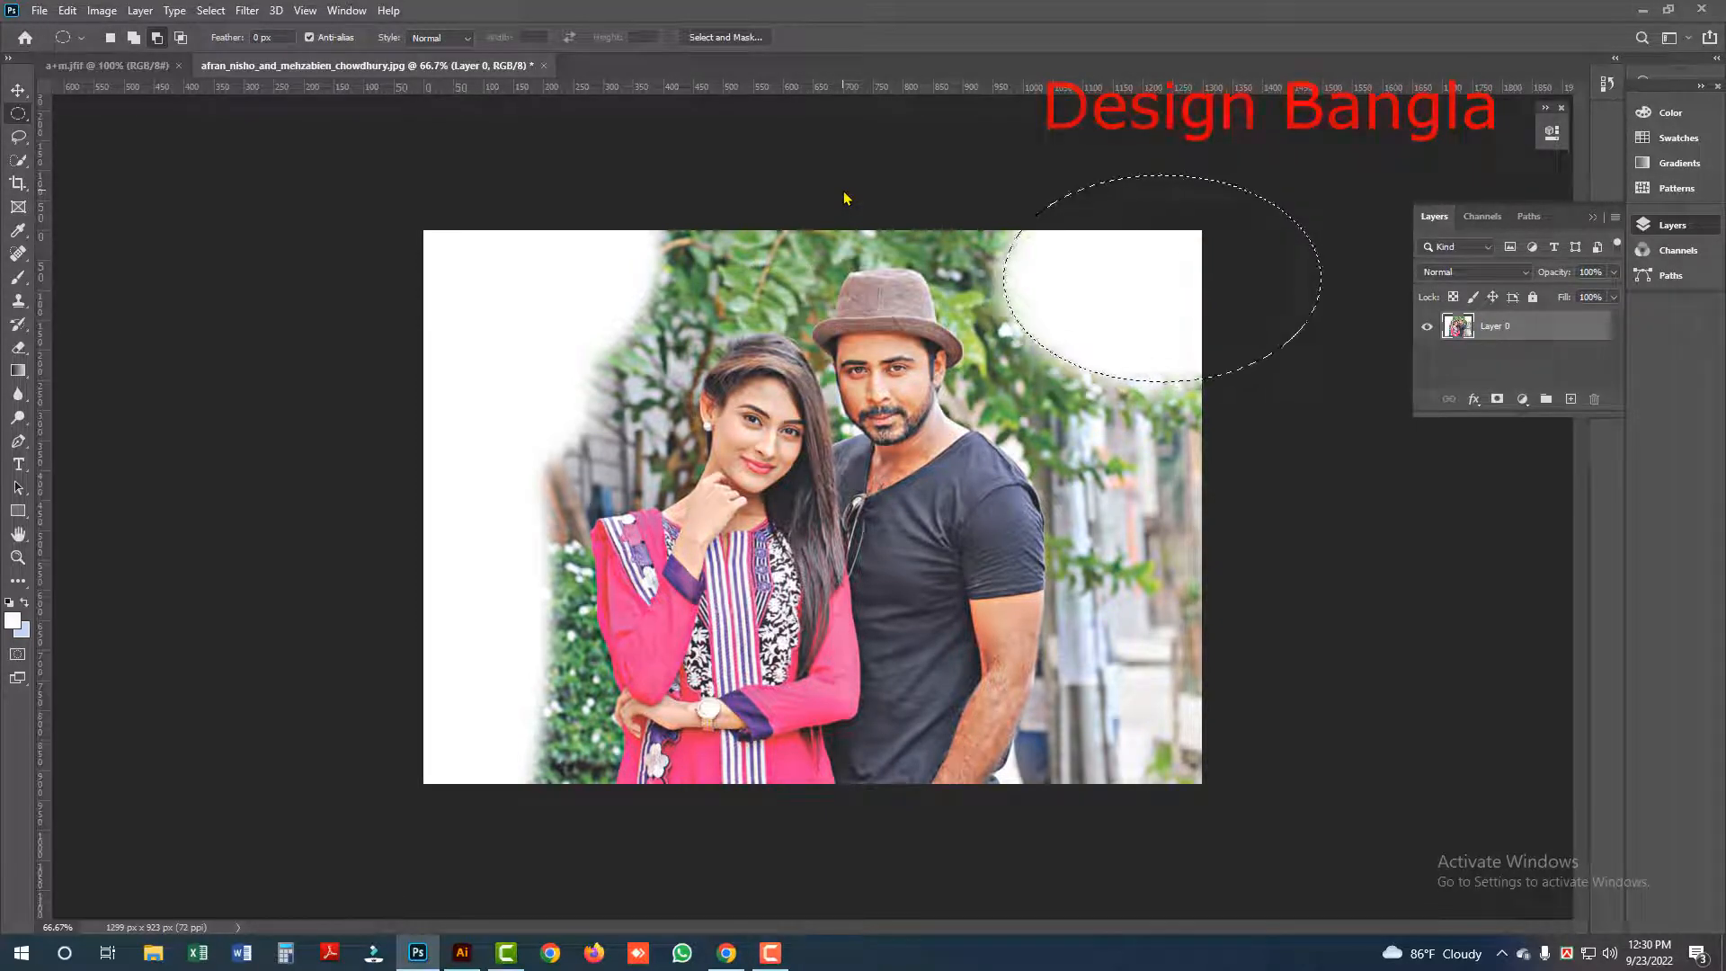
key(alt+BackSpace)
key(alt+BackSpace)
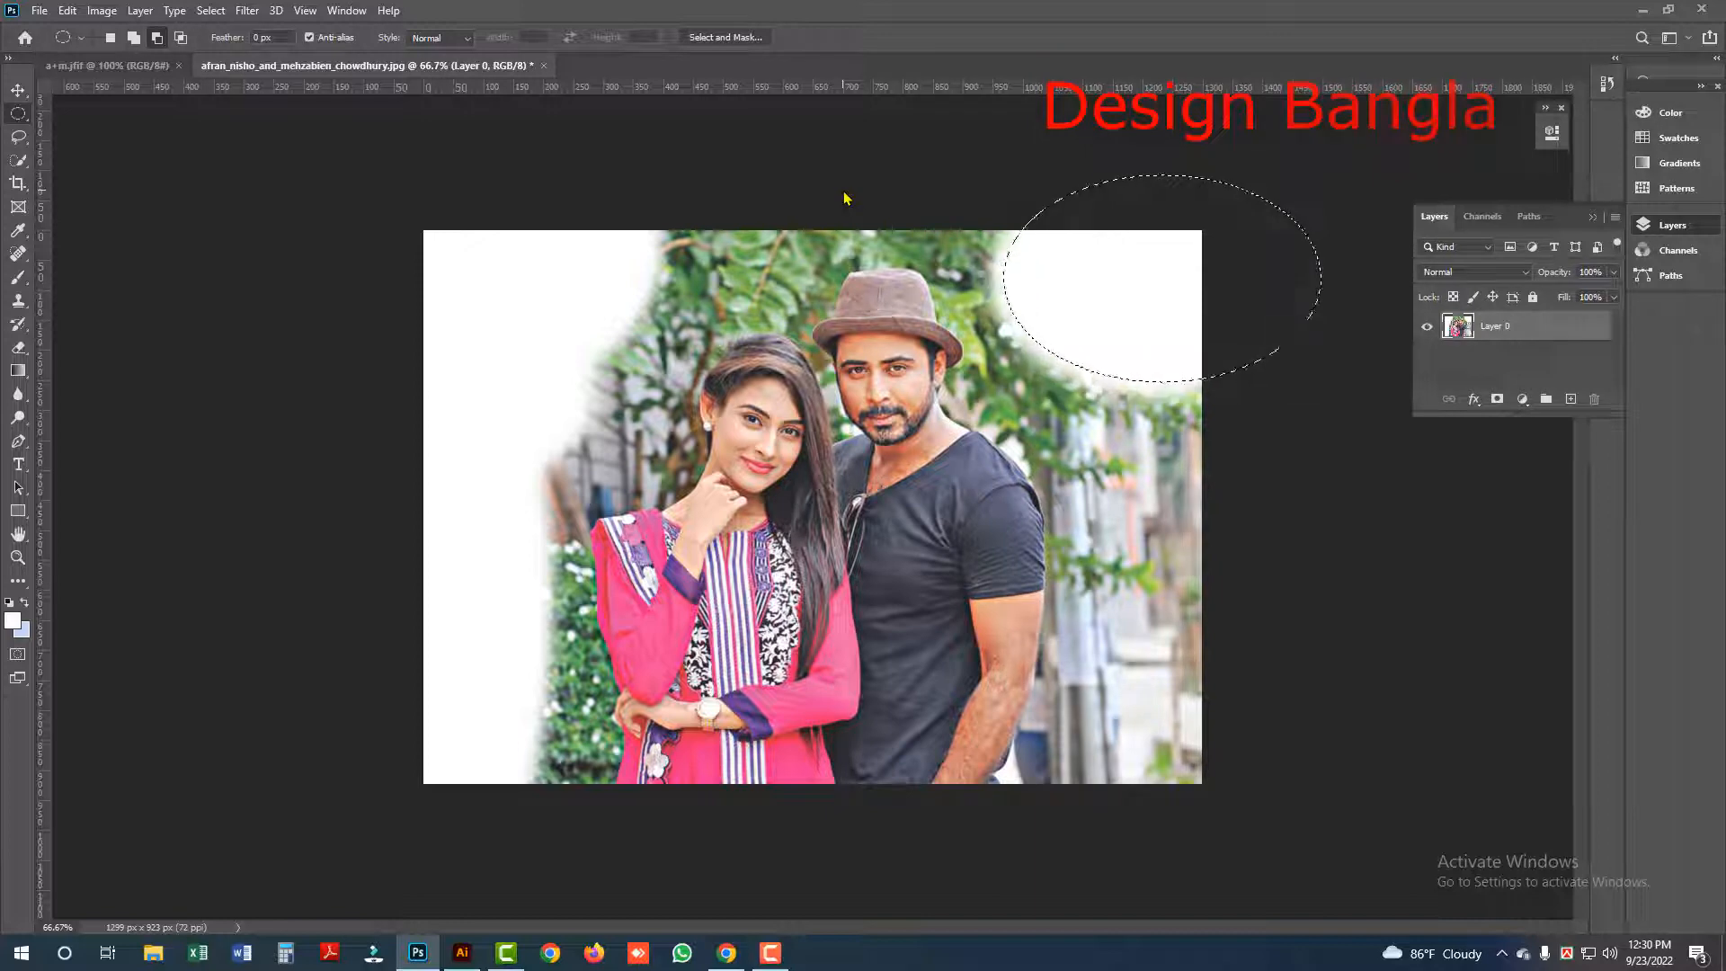
Step: Select a flat, wide ellipse along the photo's top edge, feather it and fill it with white
drag(1141, 281, 1263, 249)
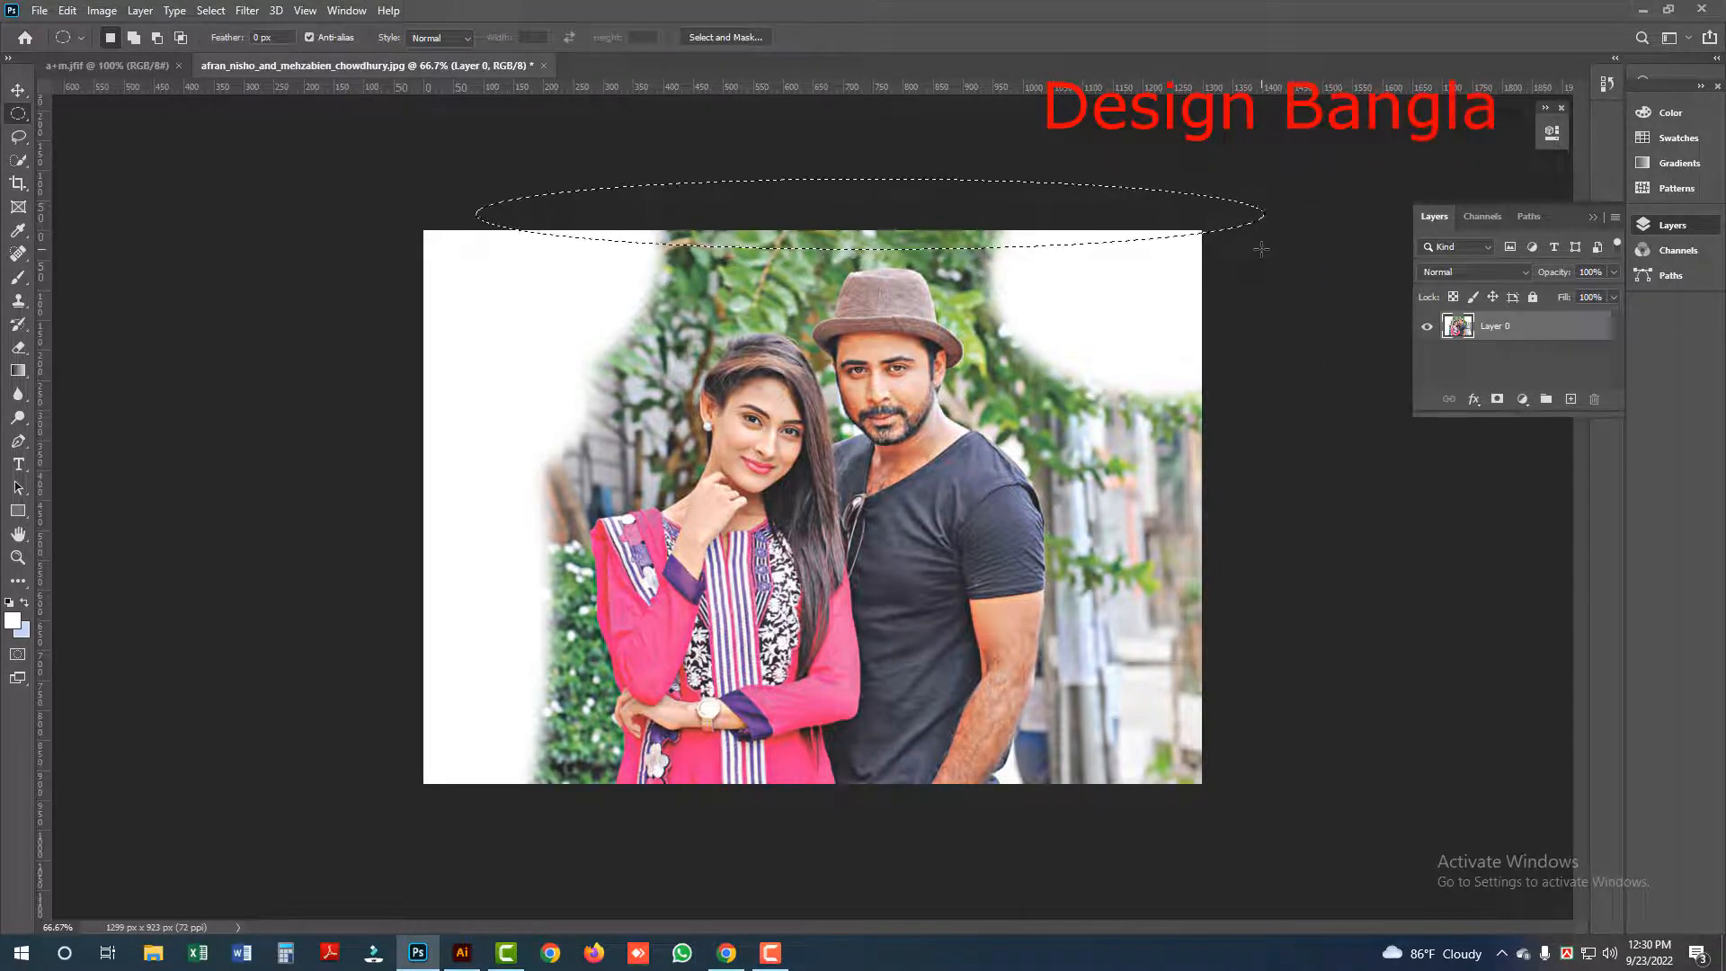
key(shift+F6)
key(Return)
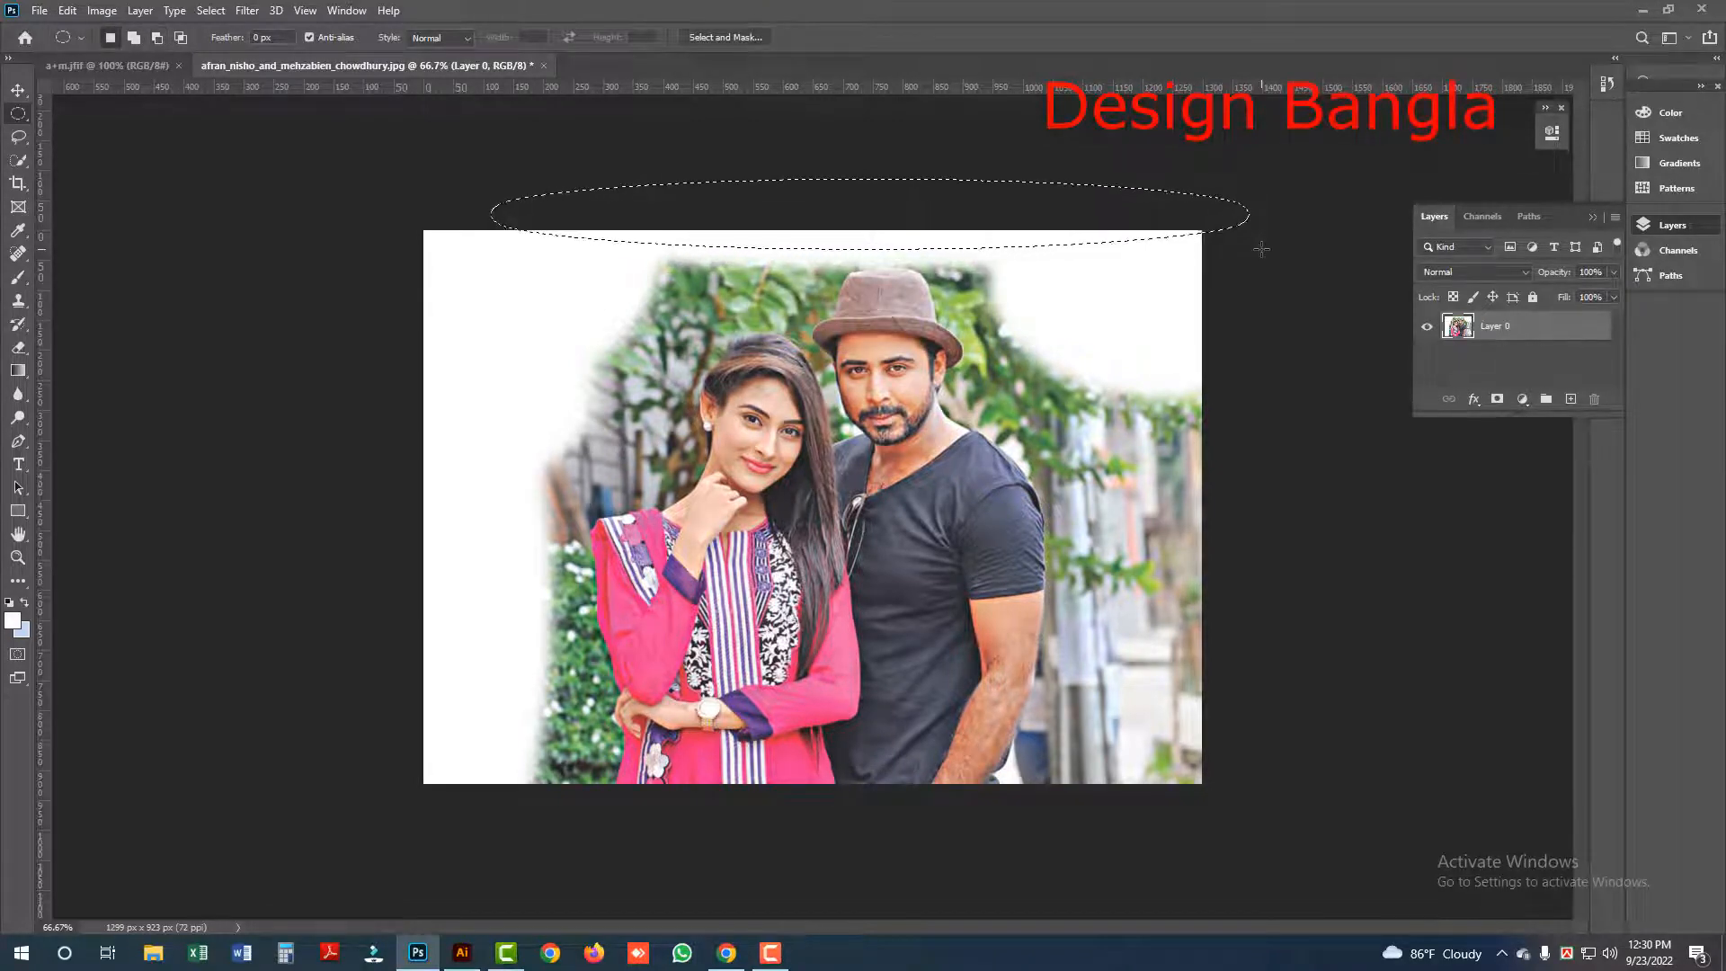
Step: Select a tall ellipse along the photo's right edge, feather it by 20 pixels and fill it with white
drag(1316, 835, 1121, 174)
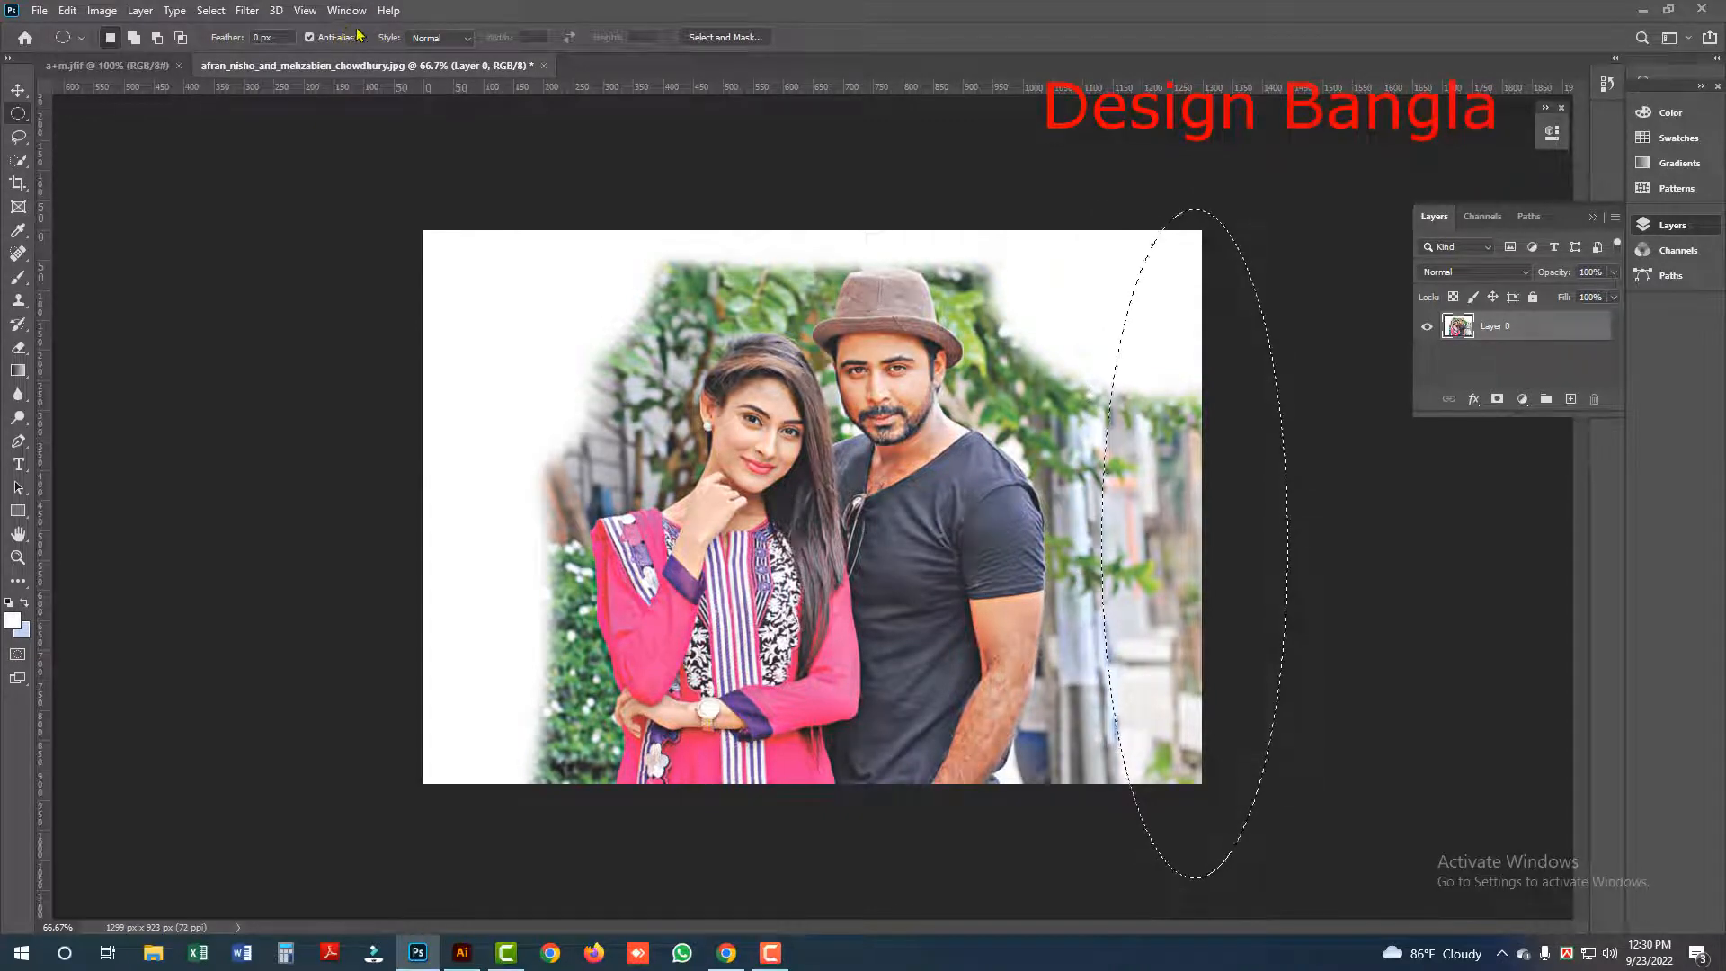
key(shift+F6)
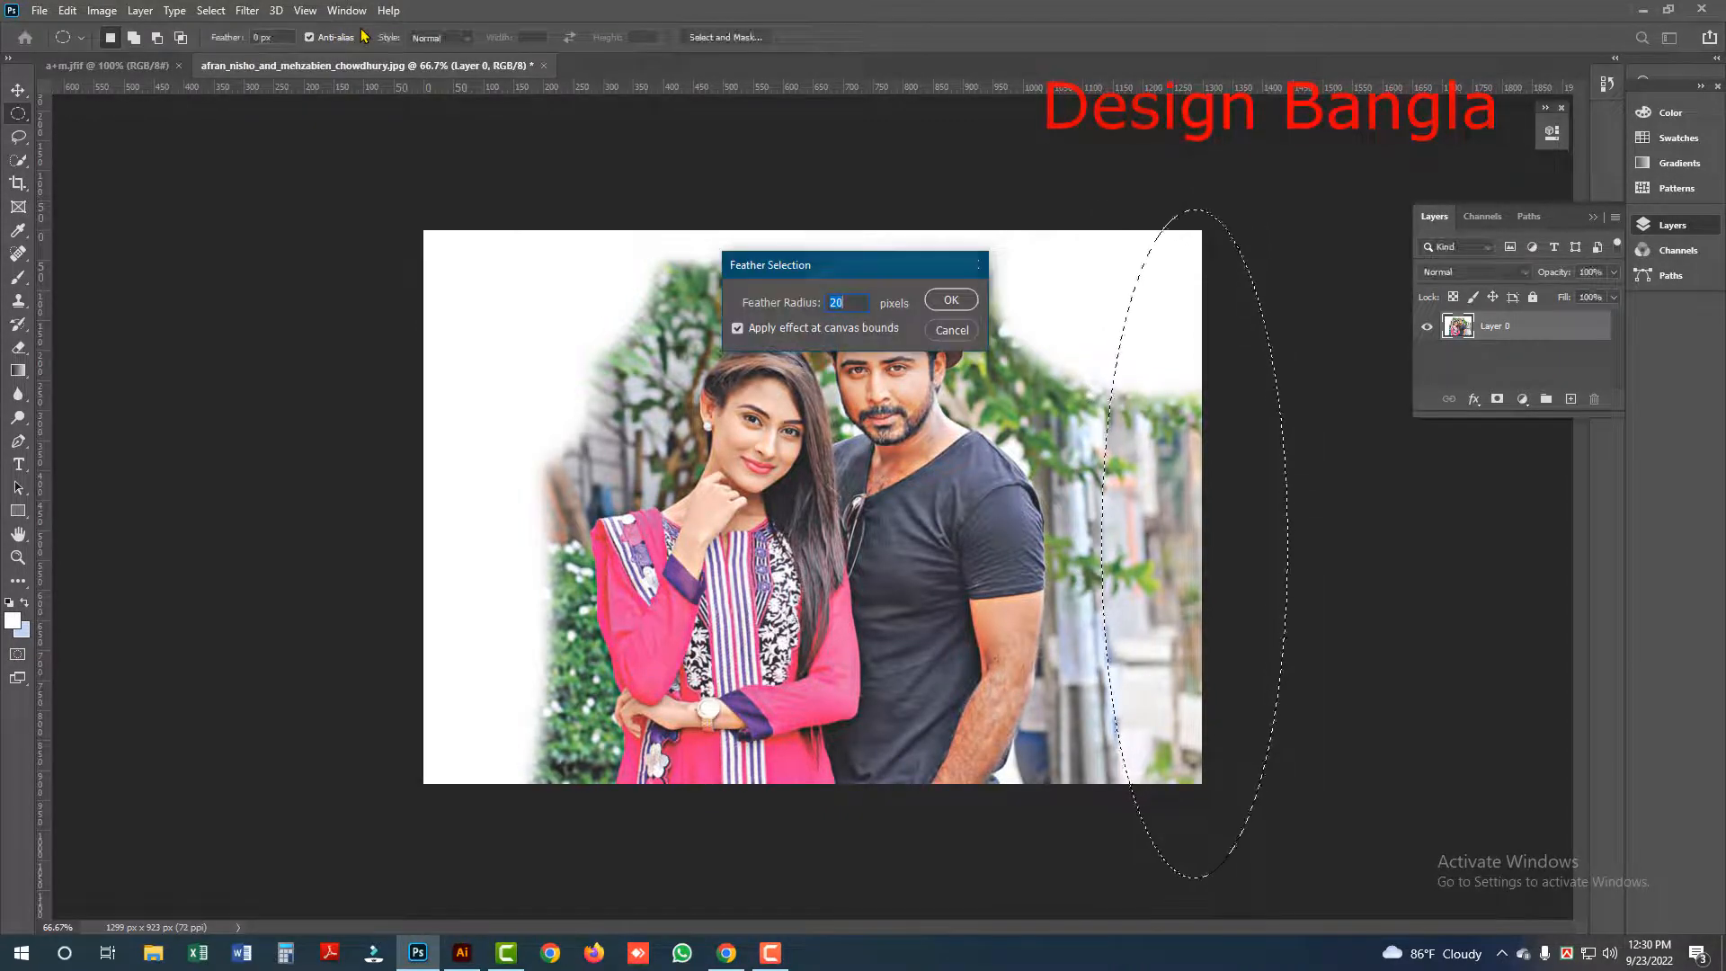
key(Return)
key(Delete)
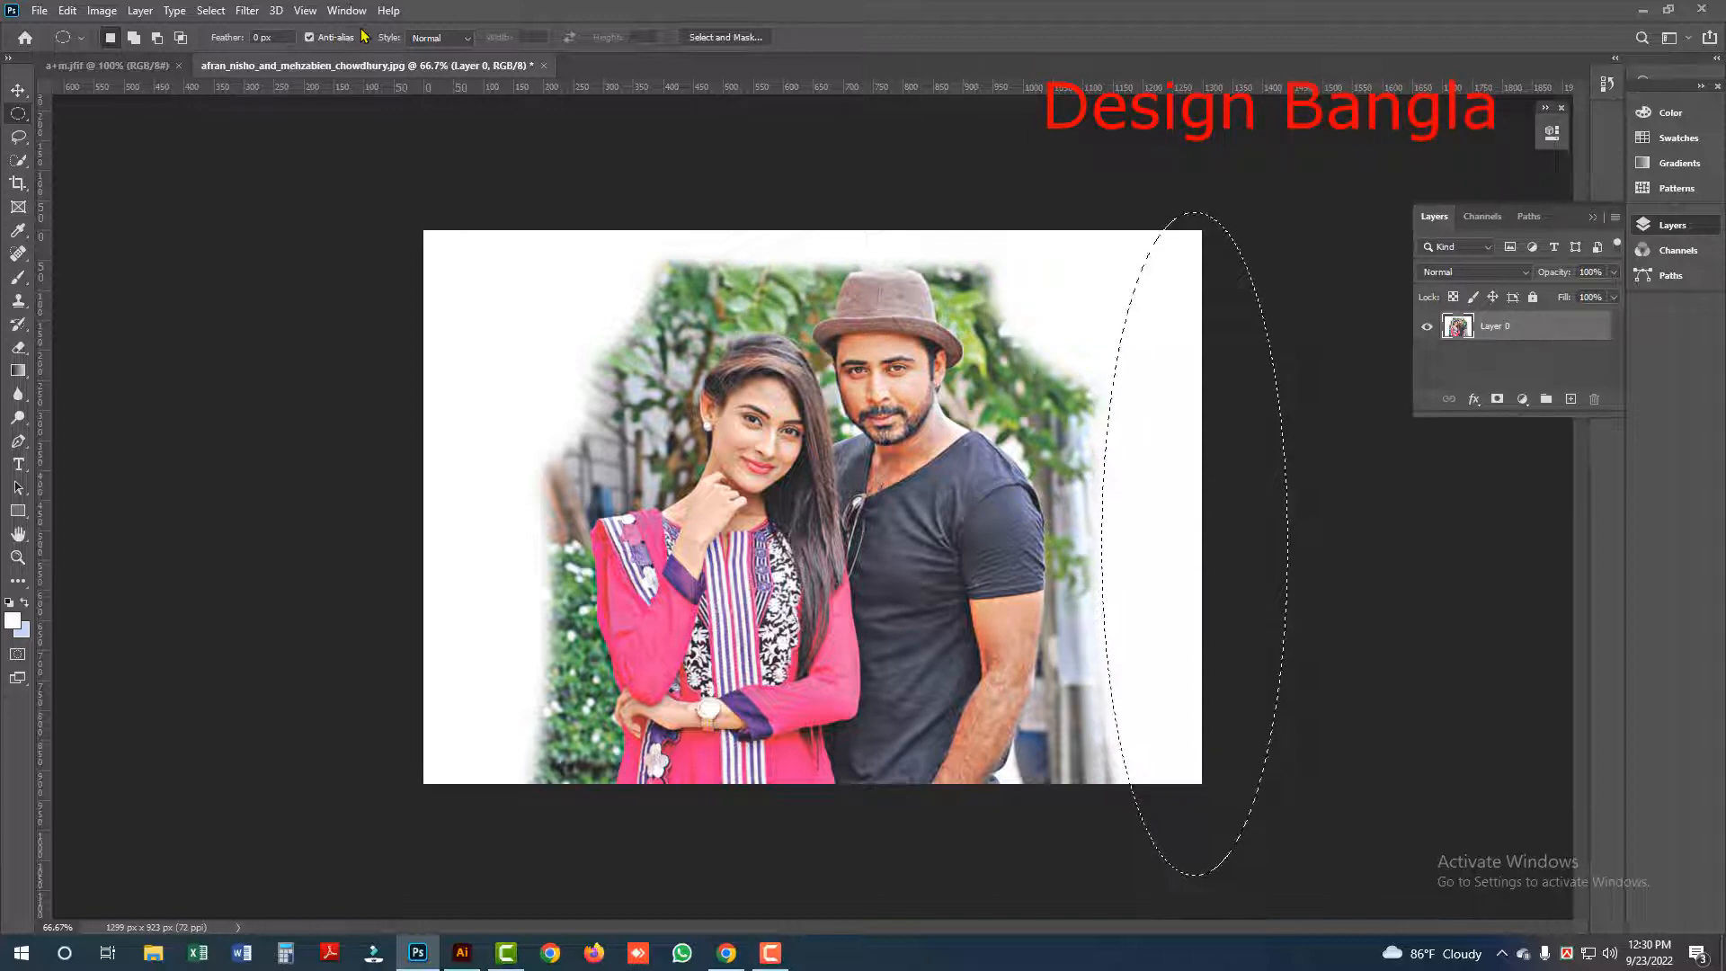
Step: Select a wide ellipse across the photo's bottom edge, feather it and fill it repeatedly with white
drag(1248, 865, 299, 731)
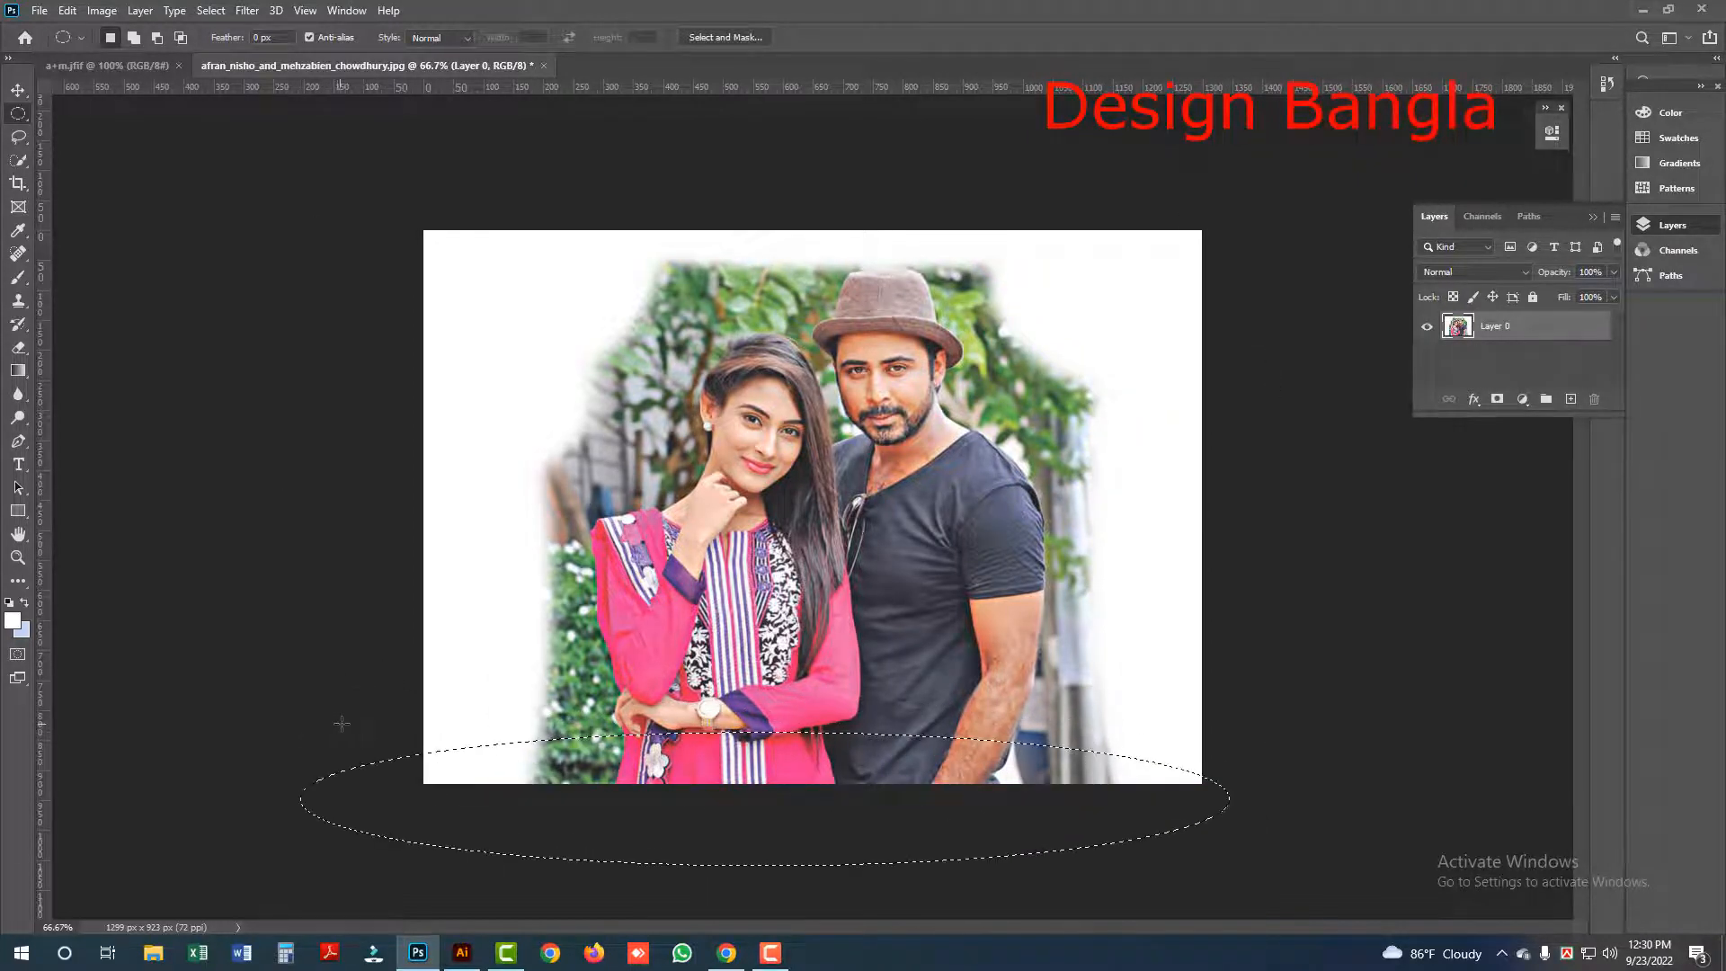
key(shift+F6)
key(Return)
key(alt+Delete)
key(alt+Delete)
key(alt+Delete)
key(alt+Delete)
key(alt+Delete)
key(alt+Delete)
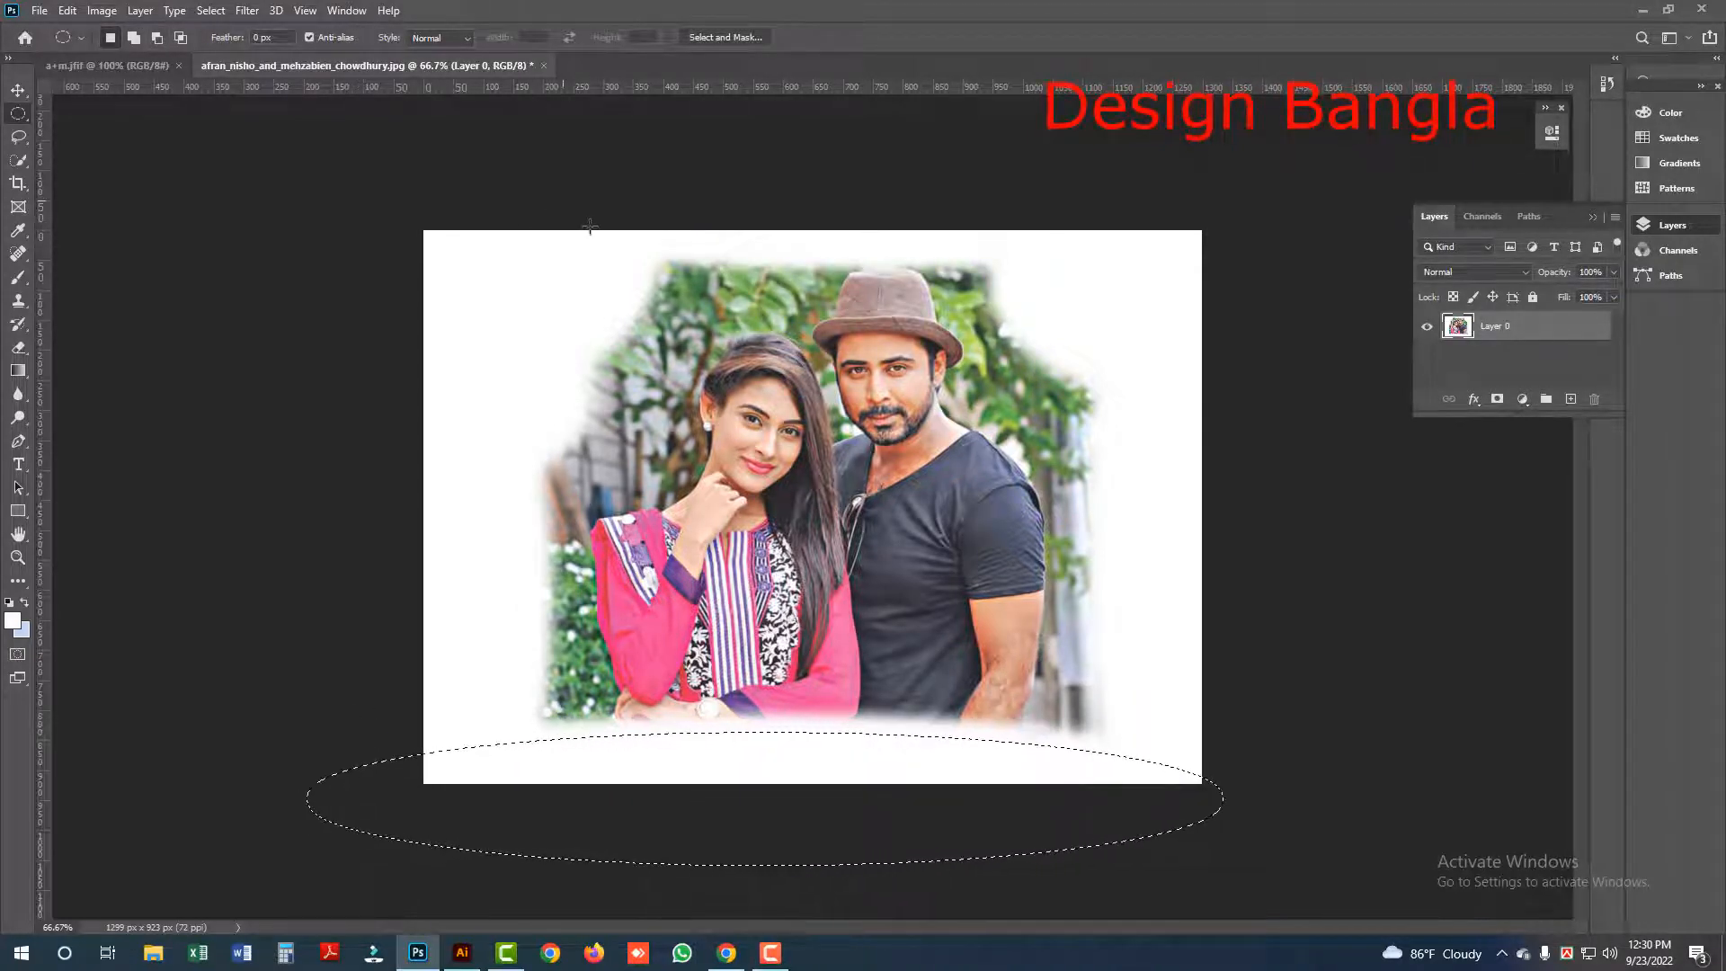
Step: Select a small ellipse over the upper-left corner of the remaining foliage, feather it and fill it with white
drag(570, 208, 712, 286)
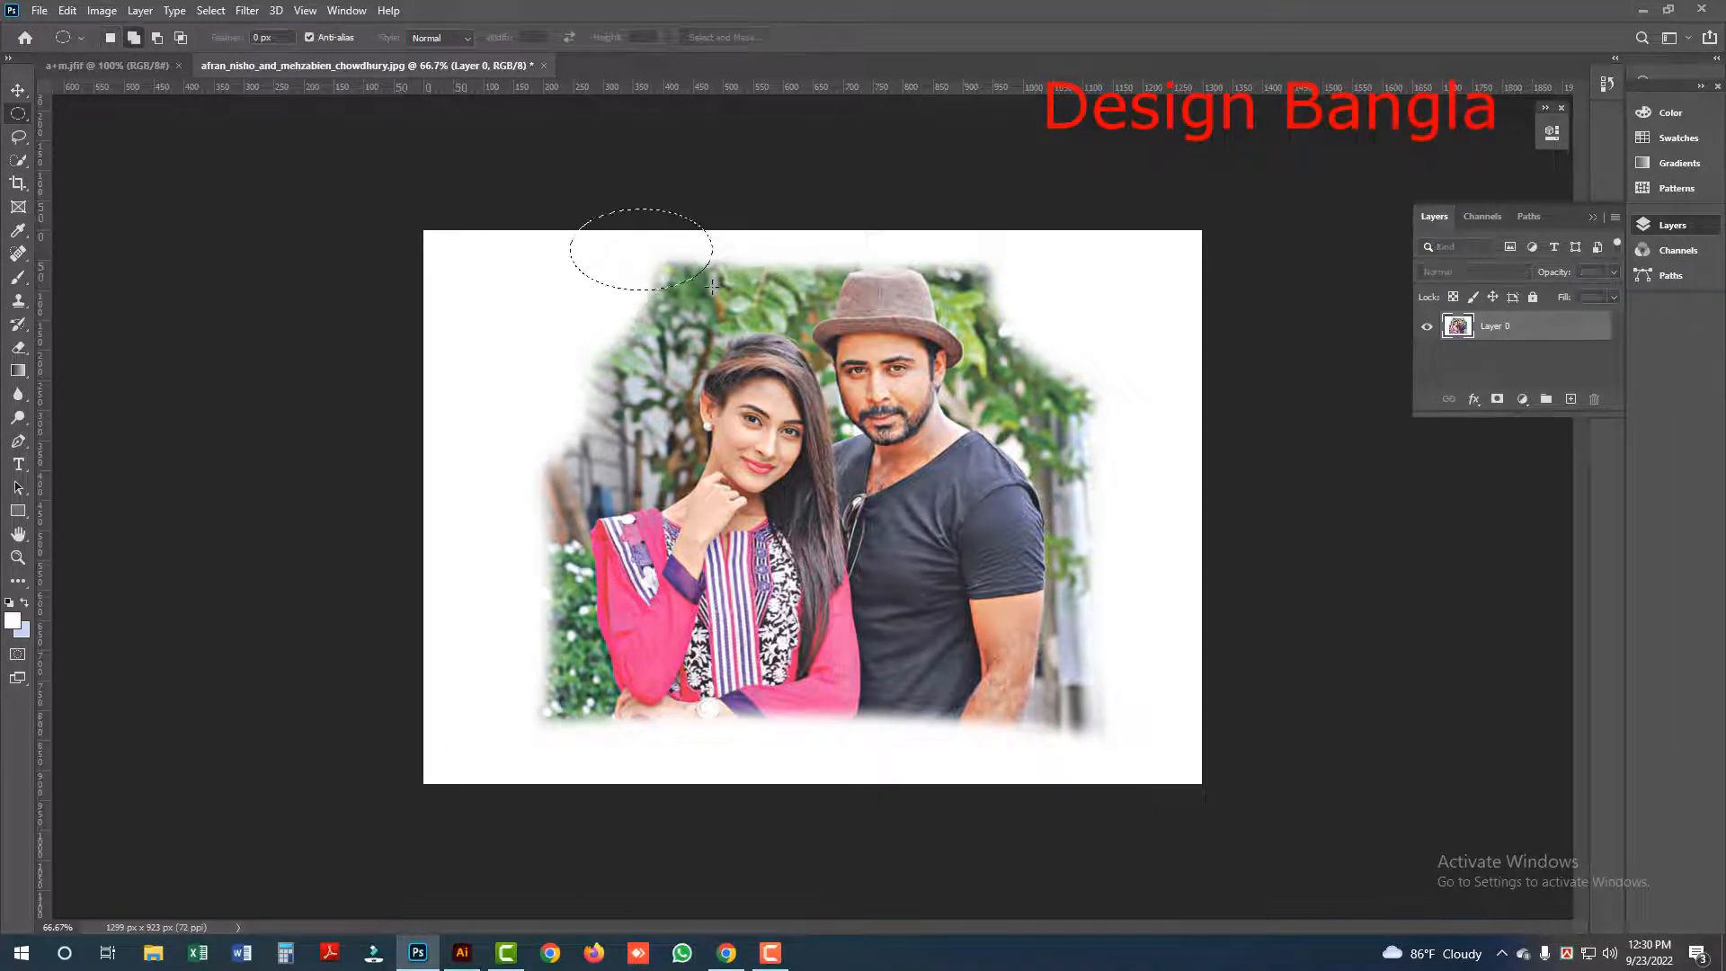
key(shift+F6)
key(Return)
key(alt+Delete)
key(alt+Delete)
key(alt+Delete)
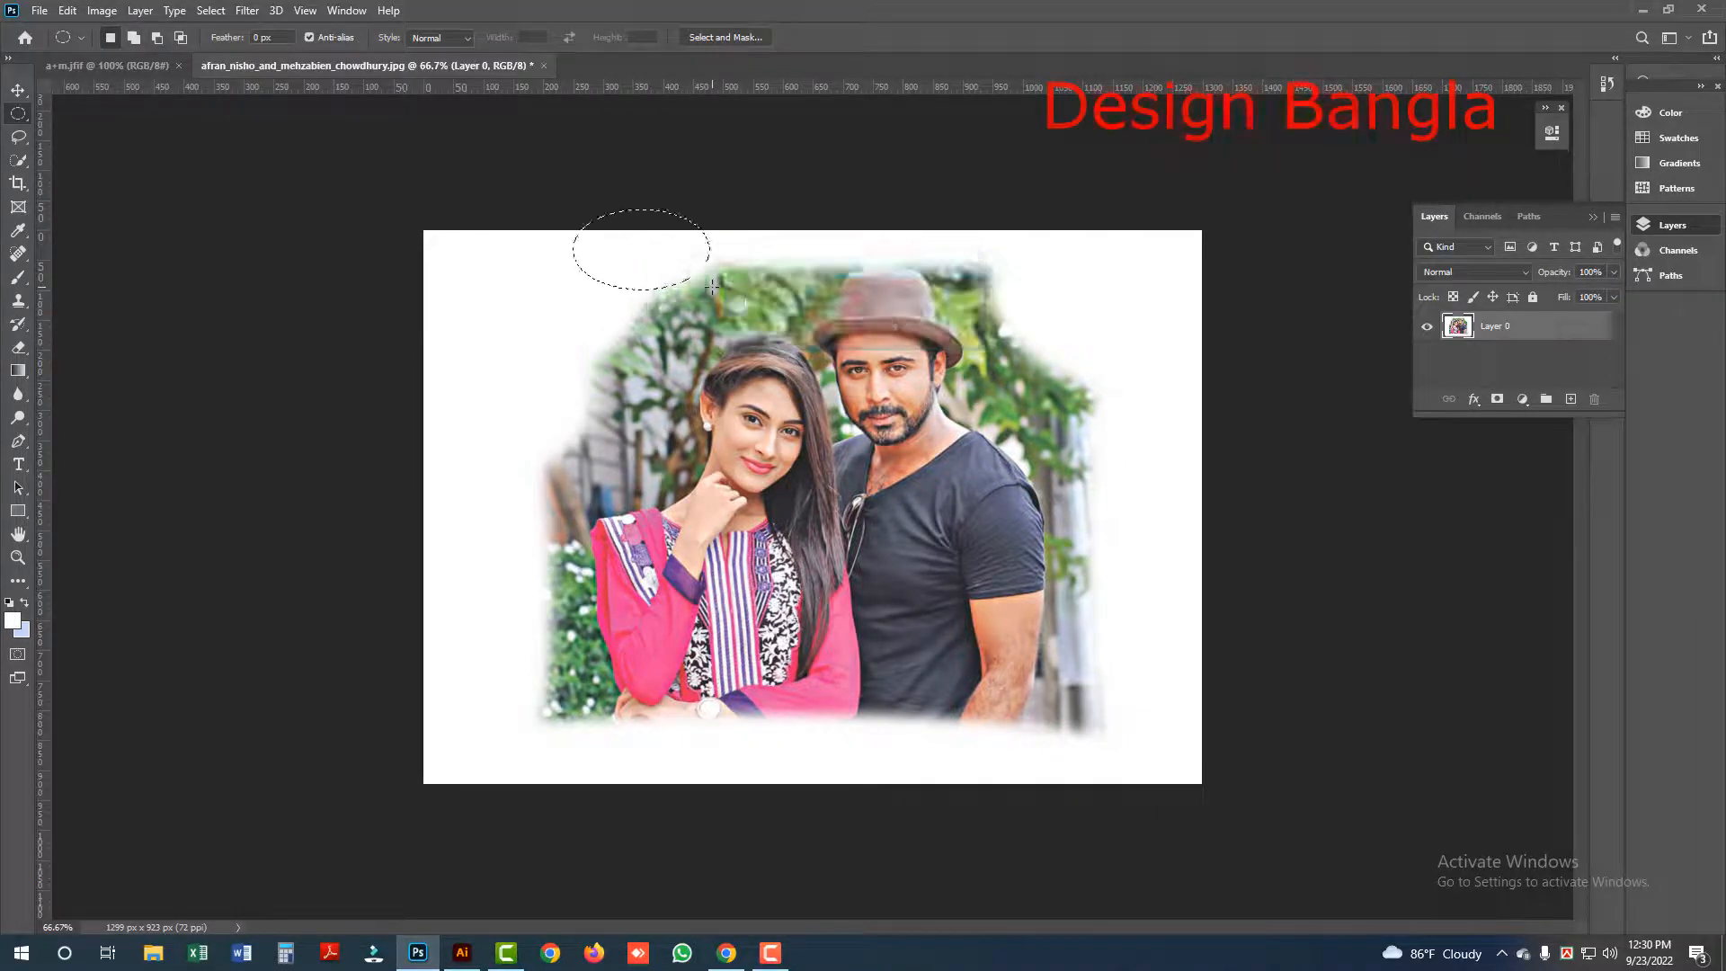
Step: Select an ellipse along the upper part of the photo's right edge, feather it by 20 pixels and fill it twice with white
drag(1067, 333, 1188, 460)
key(shift+F6)
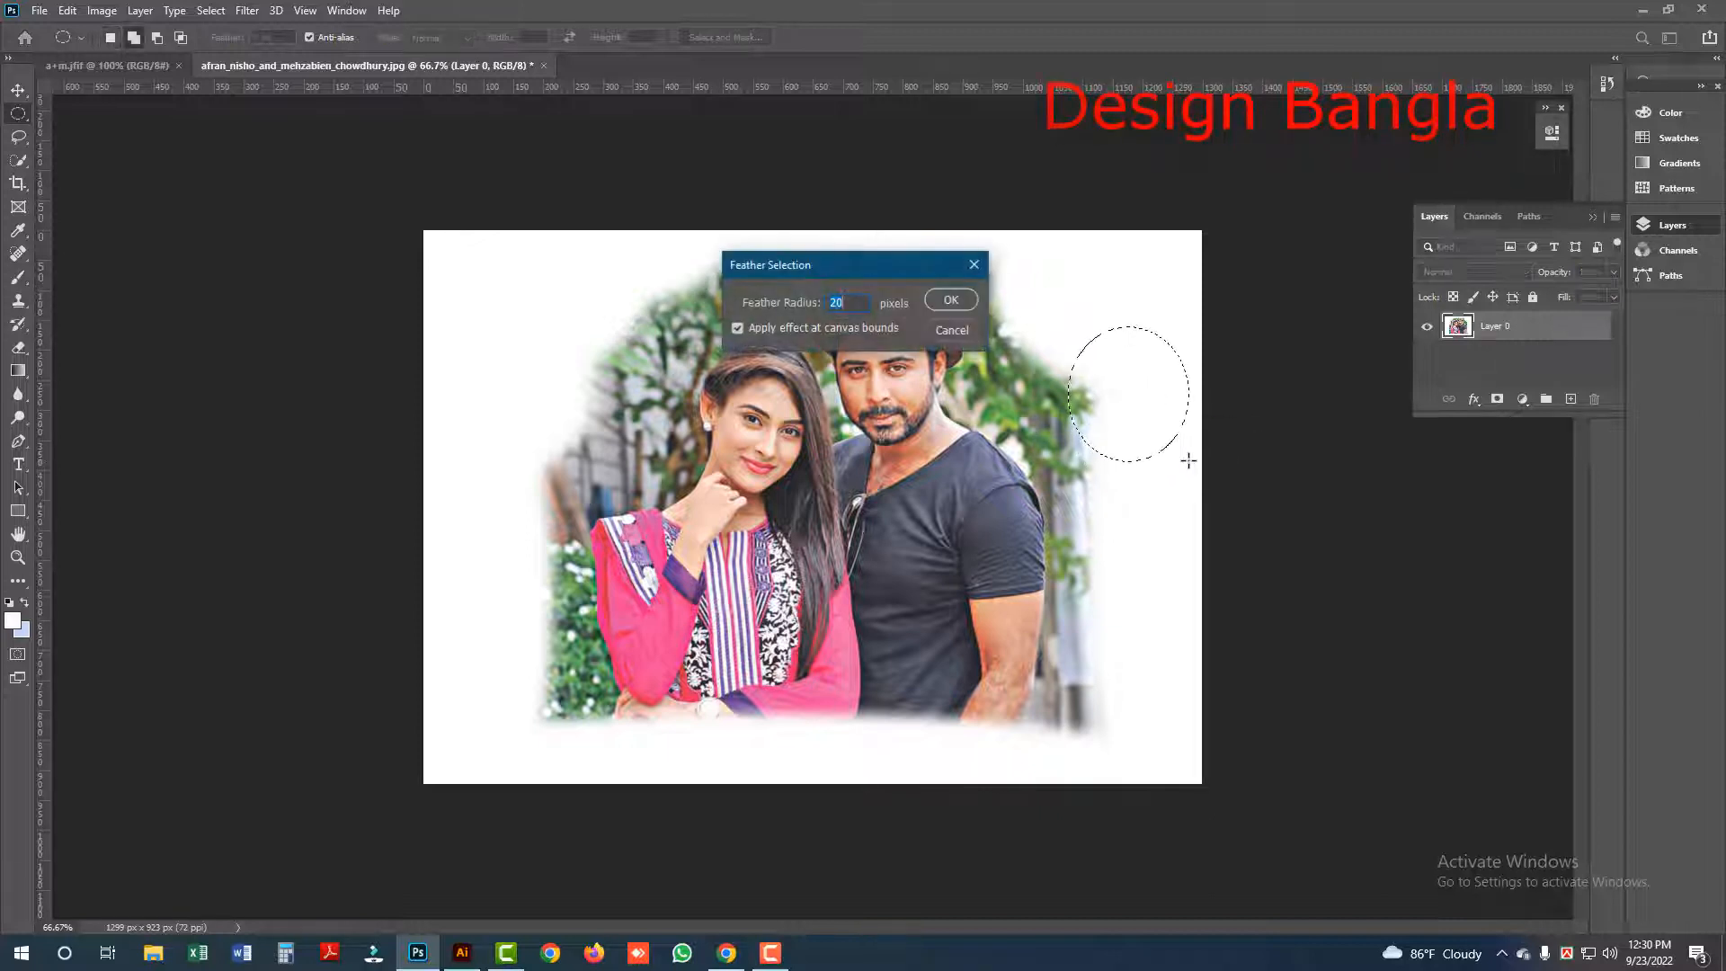
key(Return)
key(alt+Delete)
key(alt+Delete)
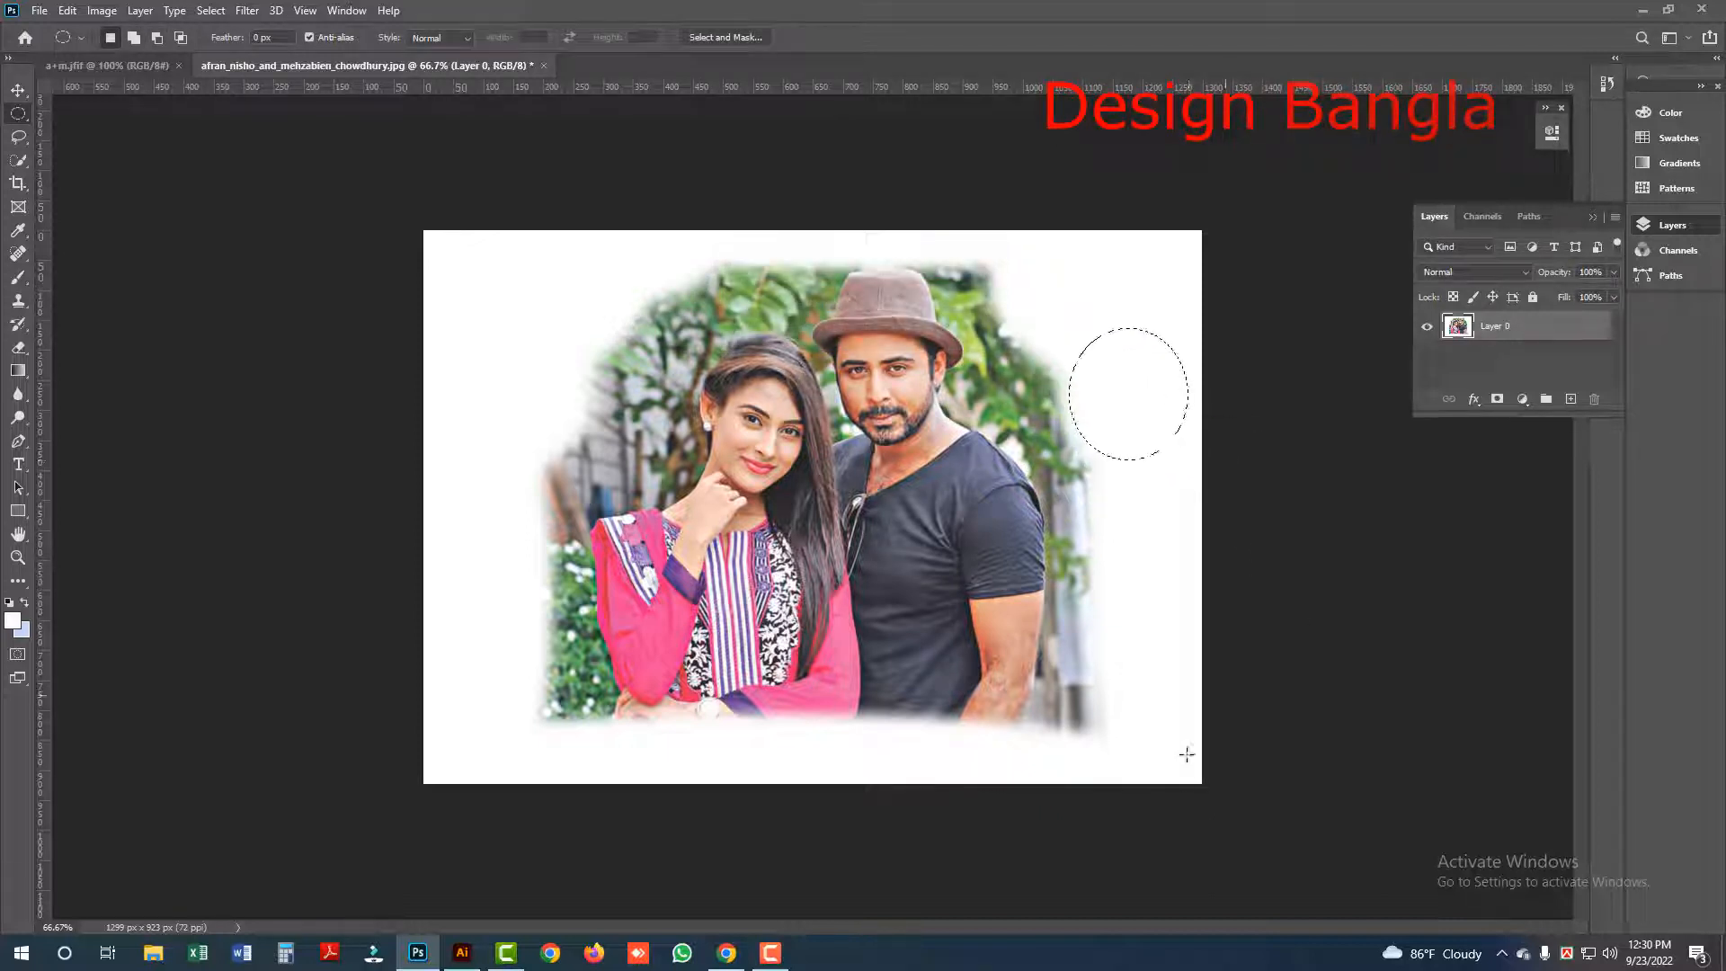
Step: Select a tall ellipse over the photo's lower-right corner, feather it and fill it twice with white
drag(1106, 751, 1077, 663)
key(shift+F6)
key(Return)
key(alt+Delete)
key(alt+Delete)
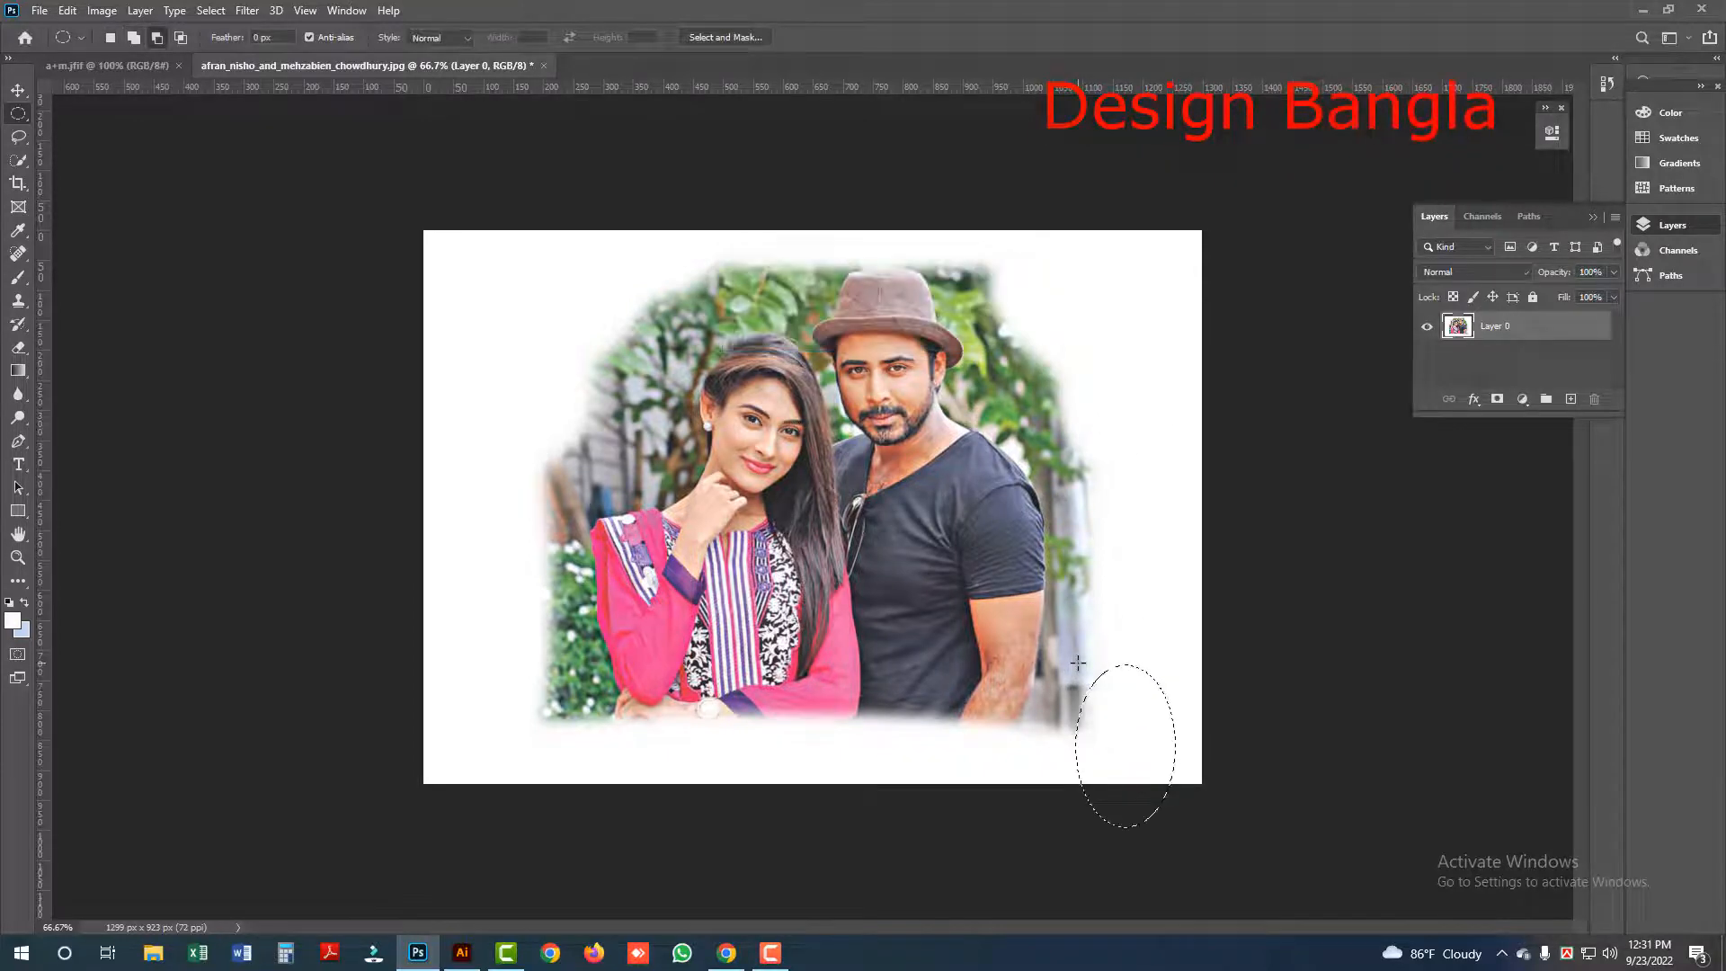
Step: Select a round ellipse over the photo's lower-left corner, feather it and fill it twice with white
drag(450, 673, 595, 807)
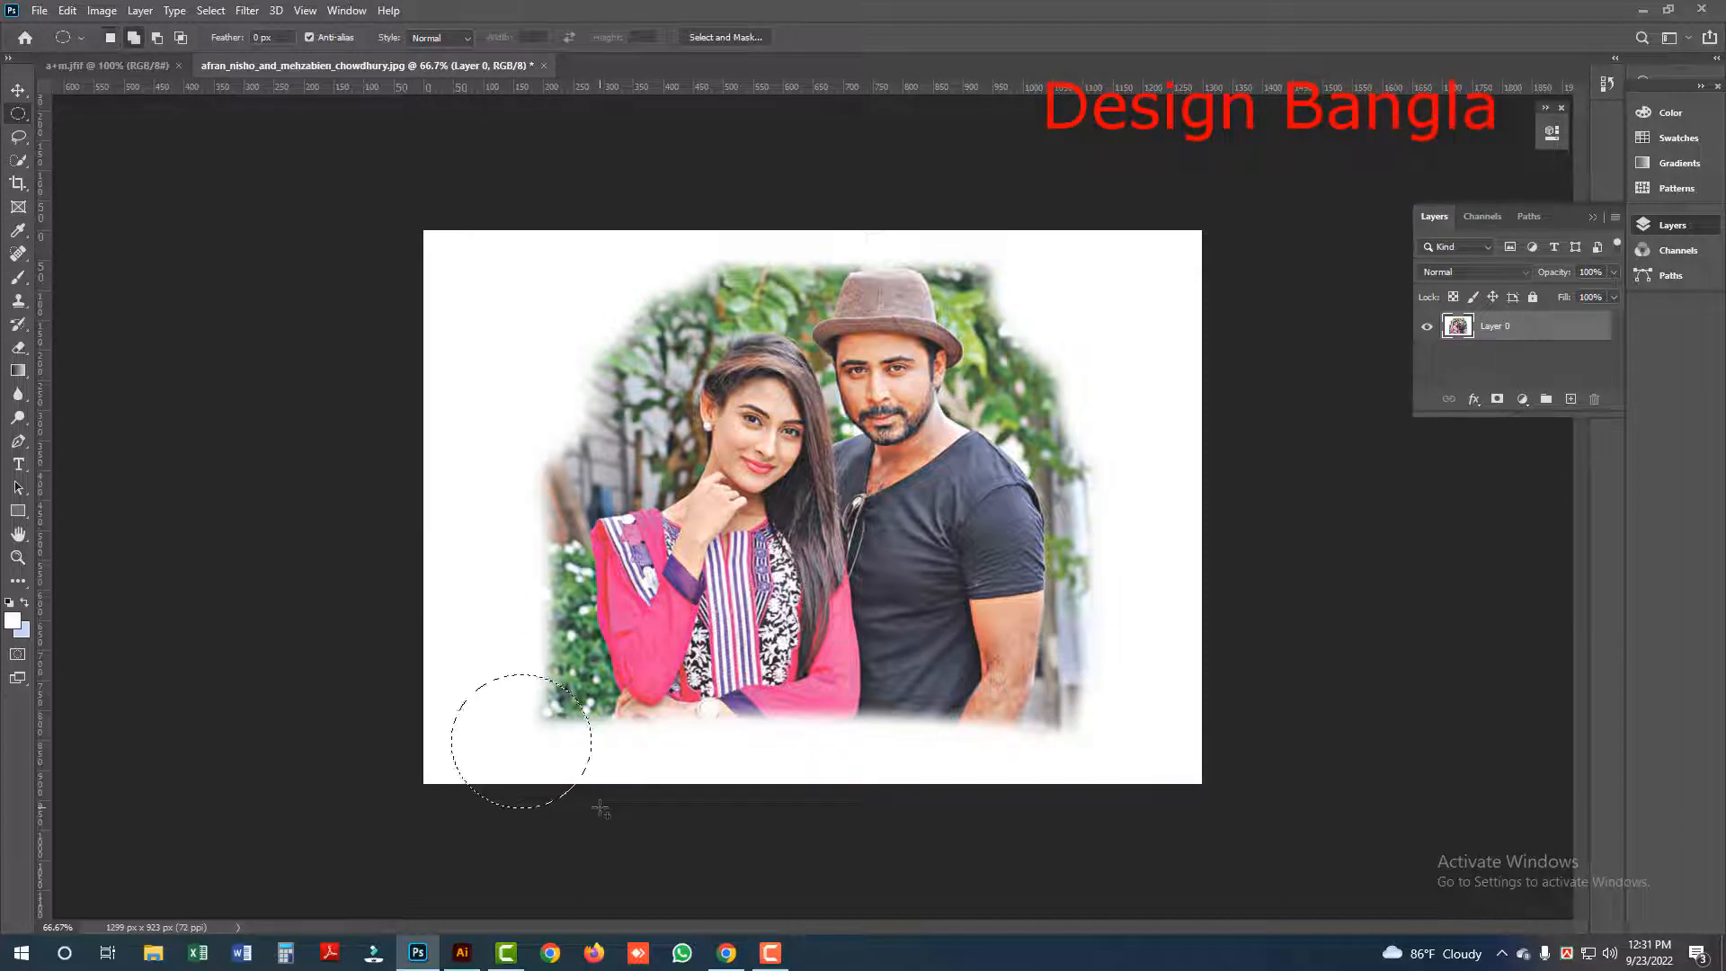
key(shift+F6)
key(Return)
key(alt+Delete)
key(alt+Delete)
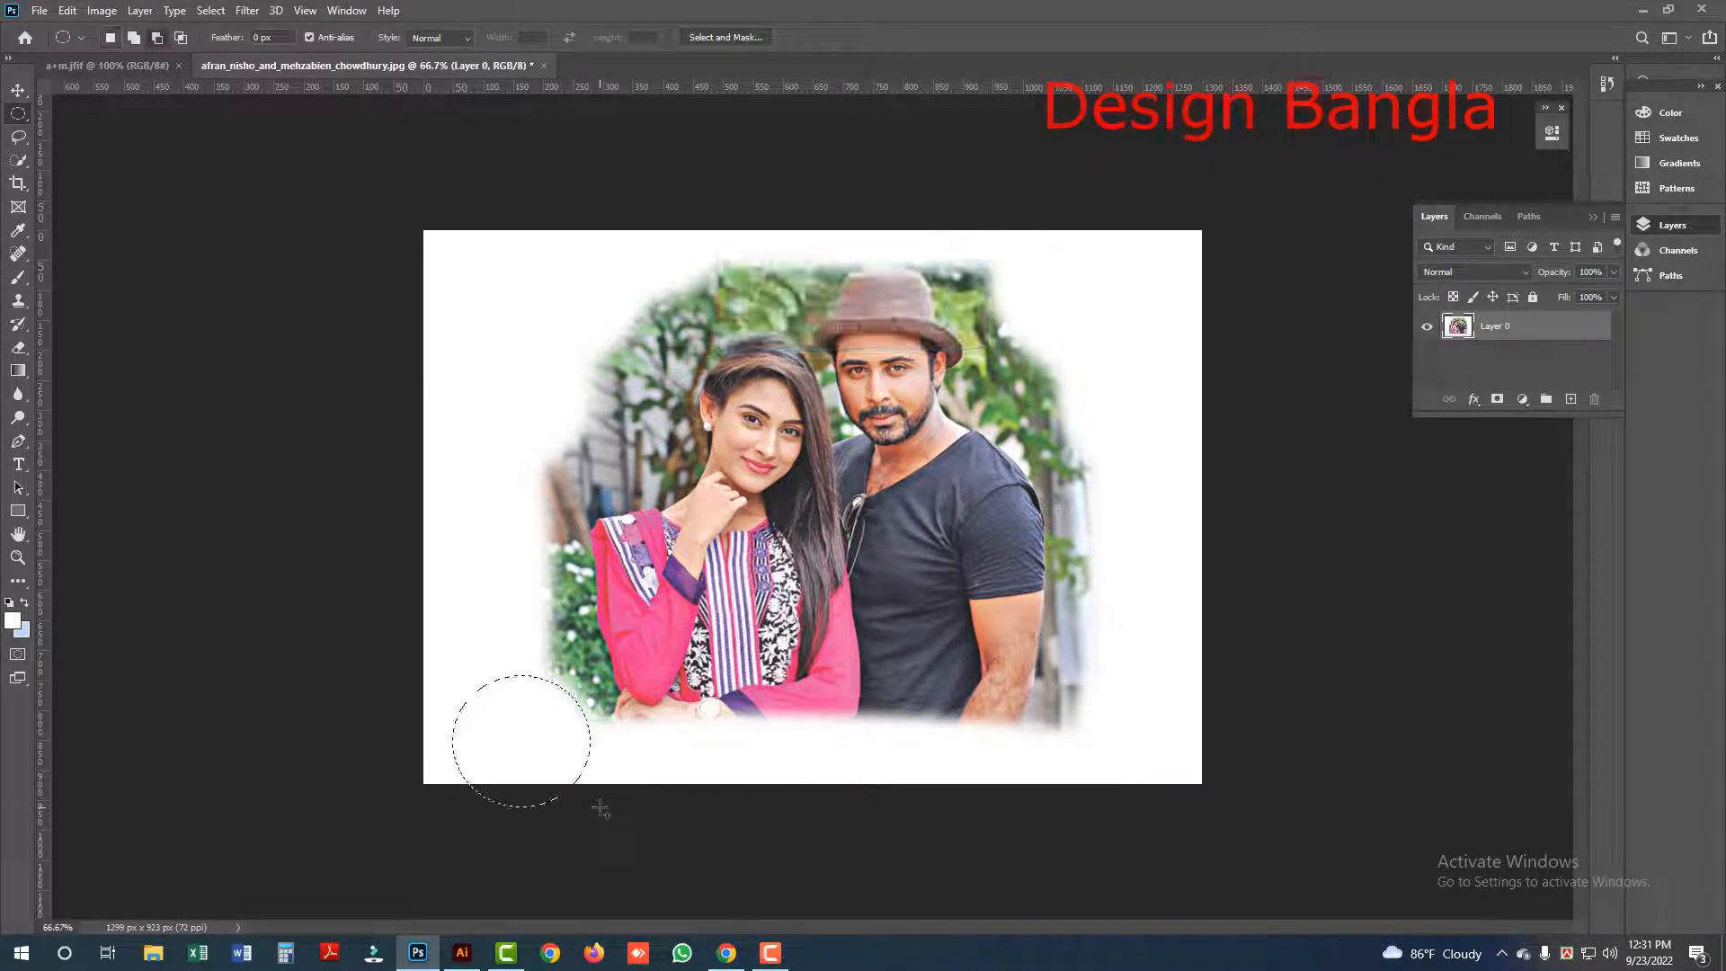
Step: Select a small flat ellipse over the foliage corner right of the man's hat, feather it and fill it with white
drag(957, 217, 1070, 286)
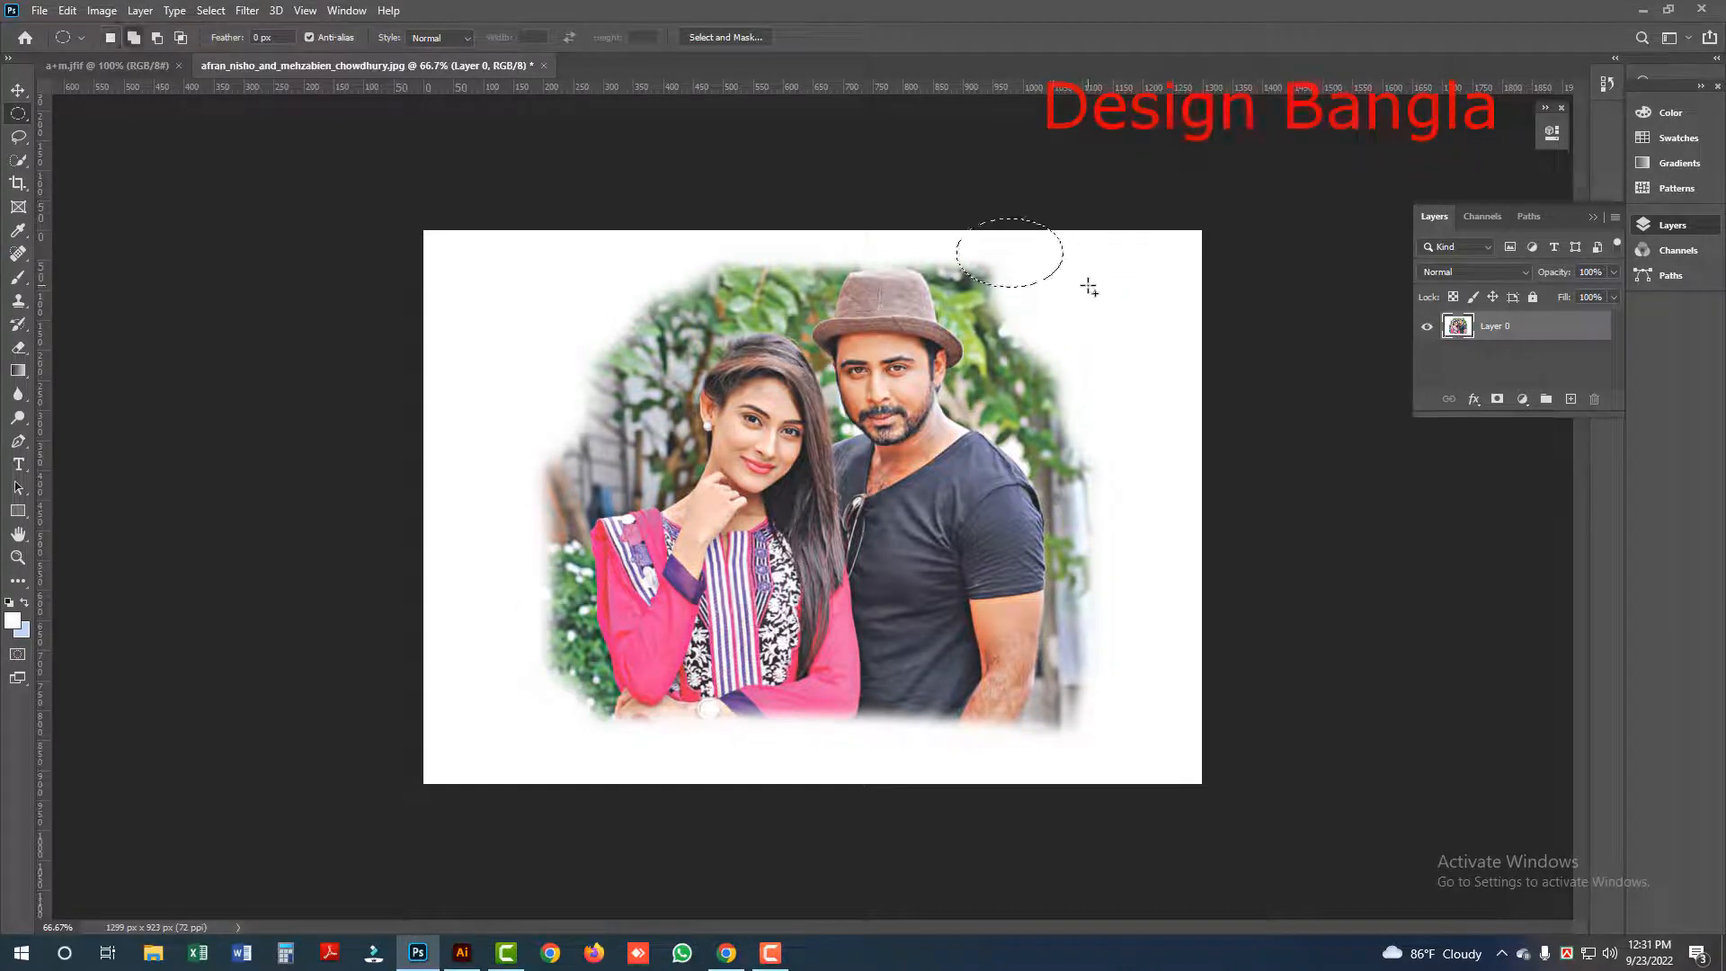
key(shift+F6)
key(Return)
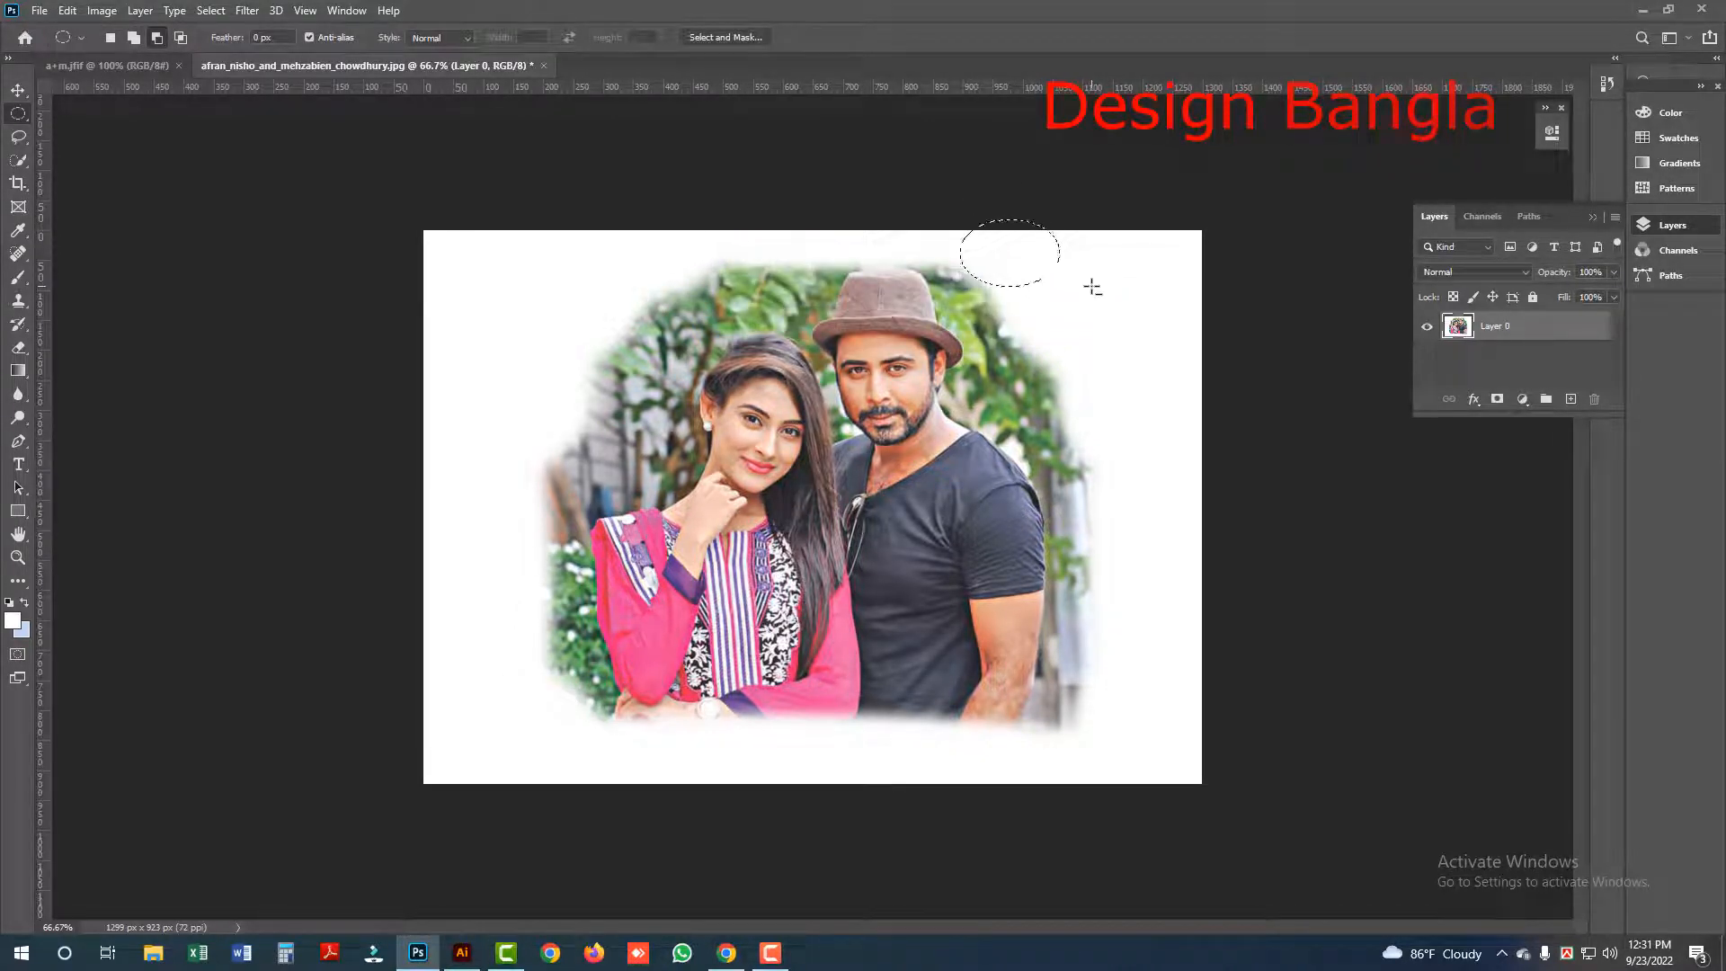
Step: Move the faded photo layer slightly to the right on the canvas and clear the selection
key(ctrl+minus)
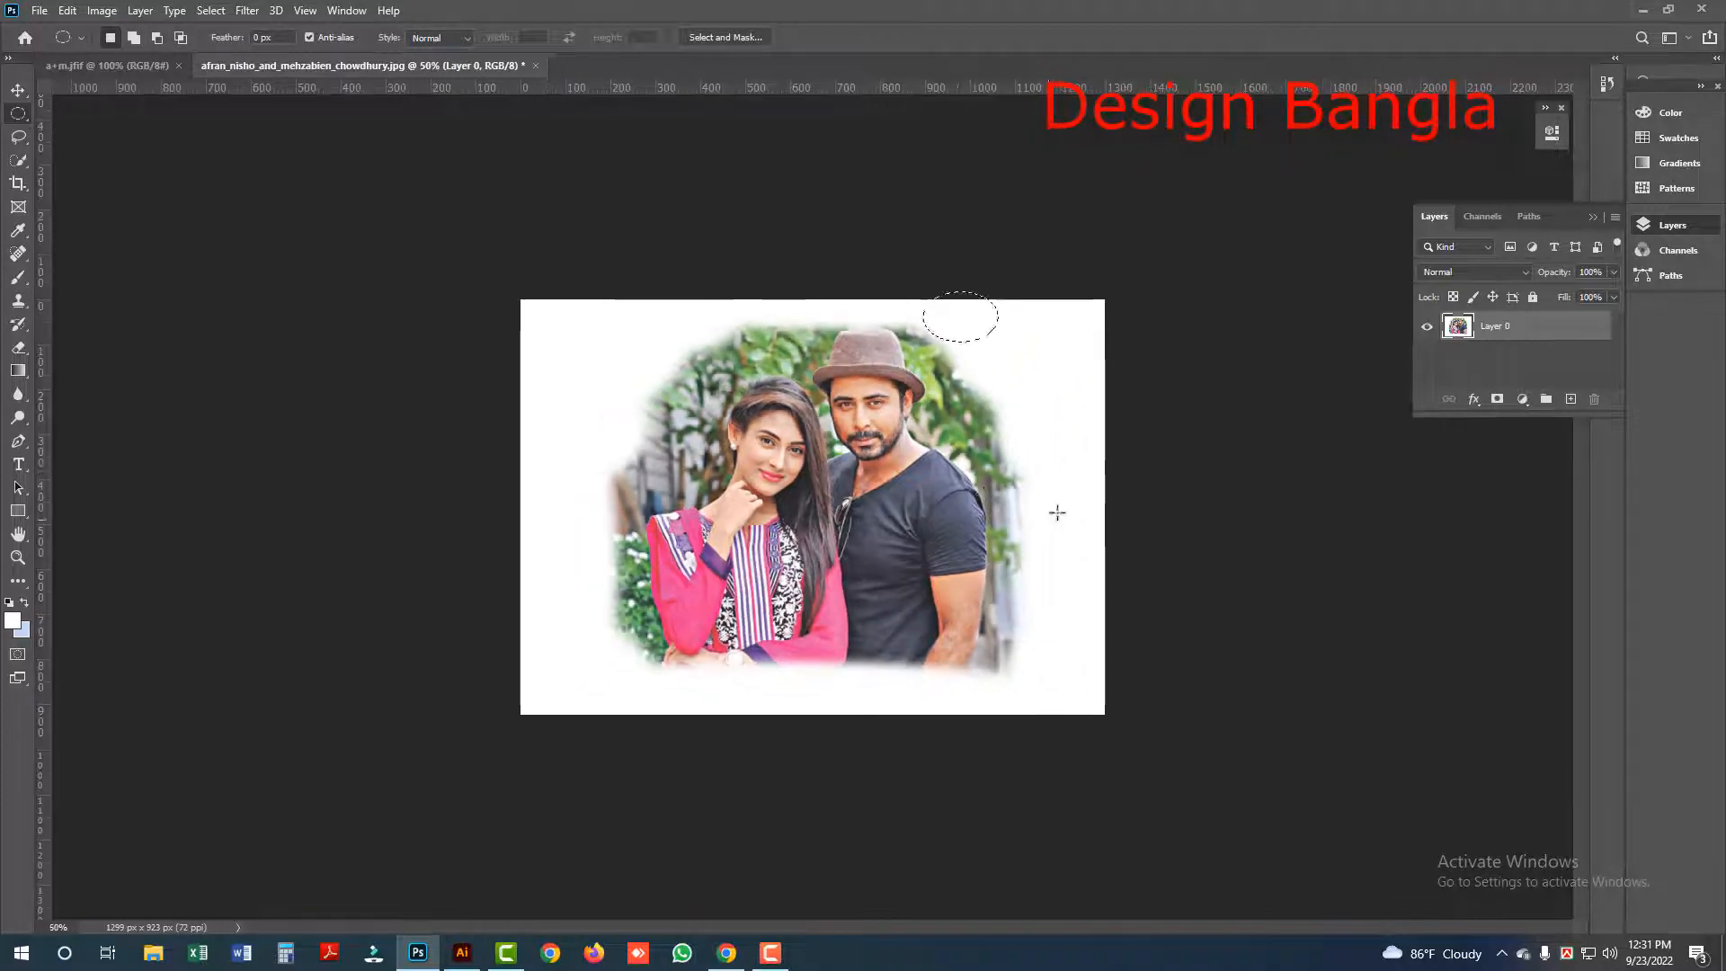
click(18, 90)
drag(550, 432, 805, 554)
key(ctrl+plus)
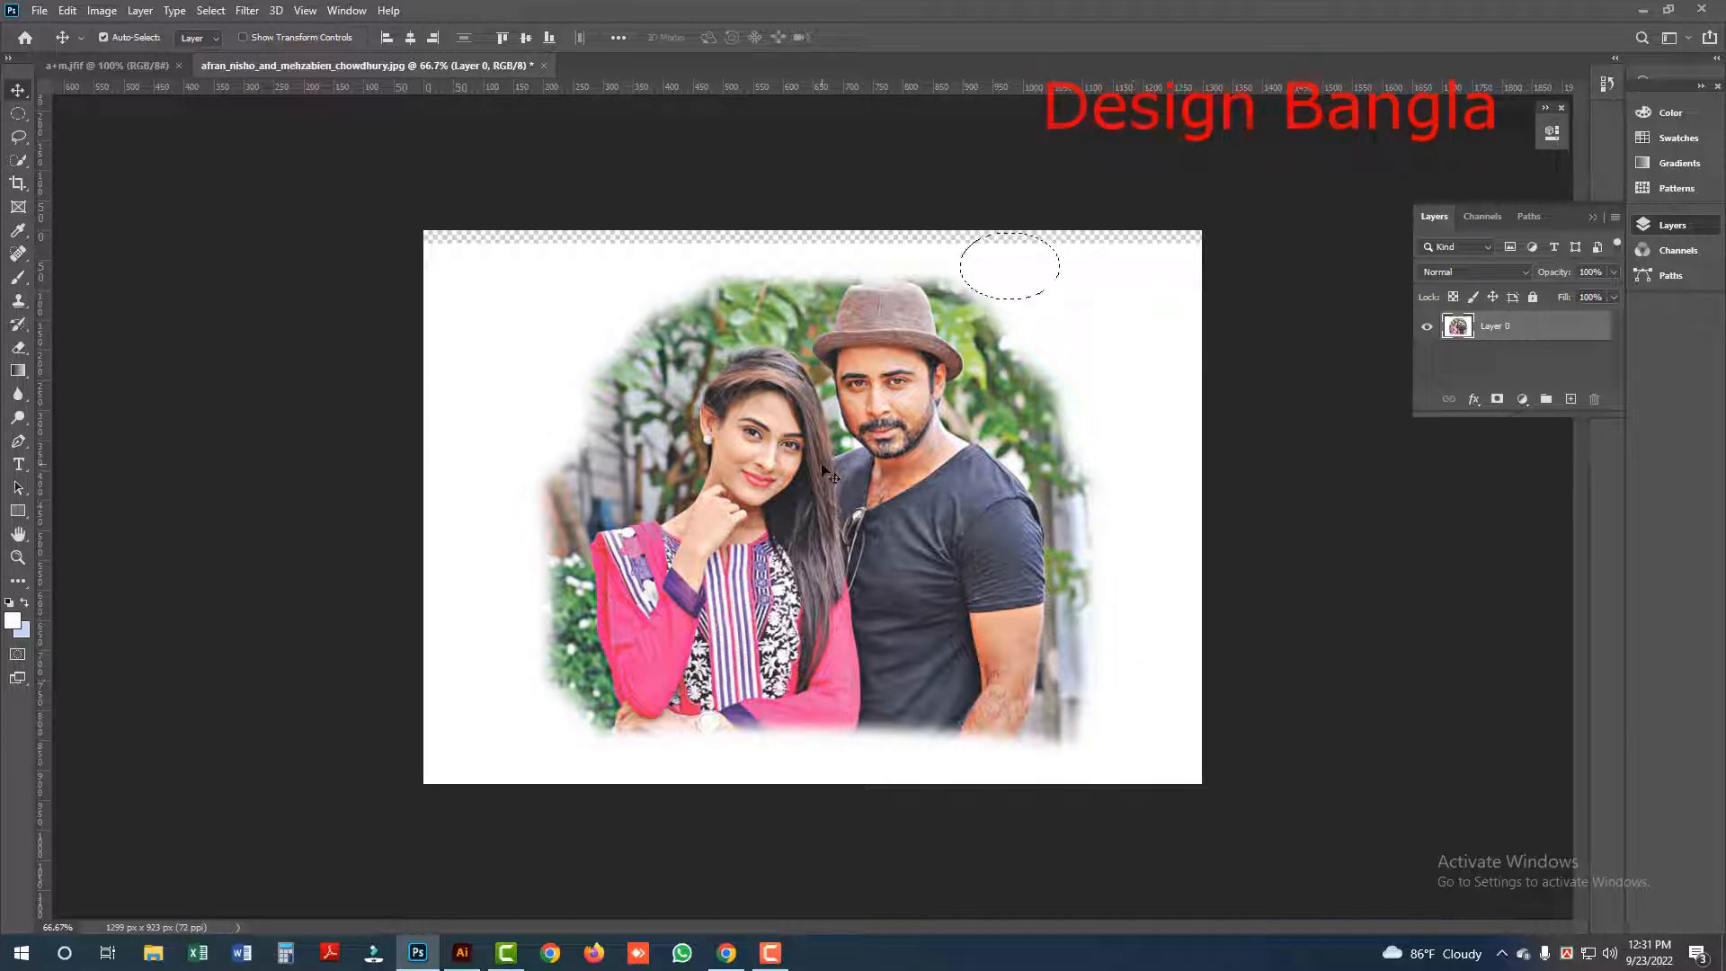
drag(825, 462, 830, 457)
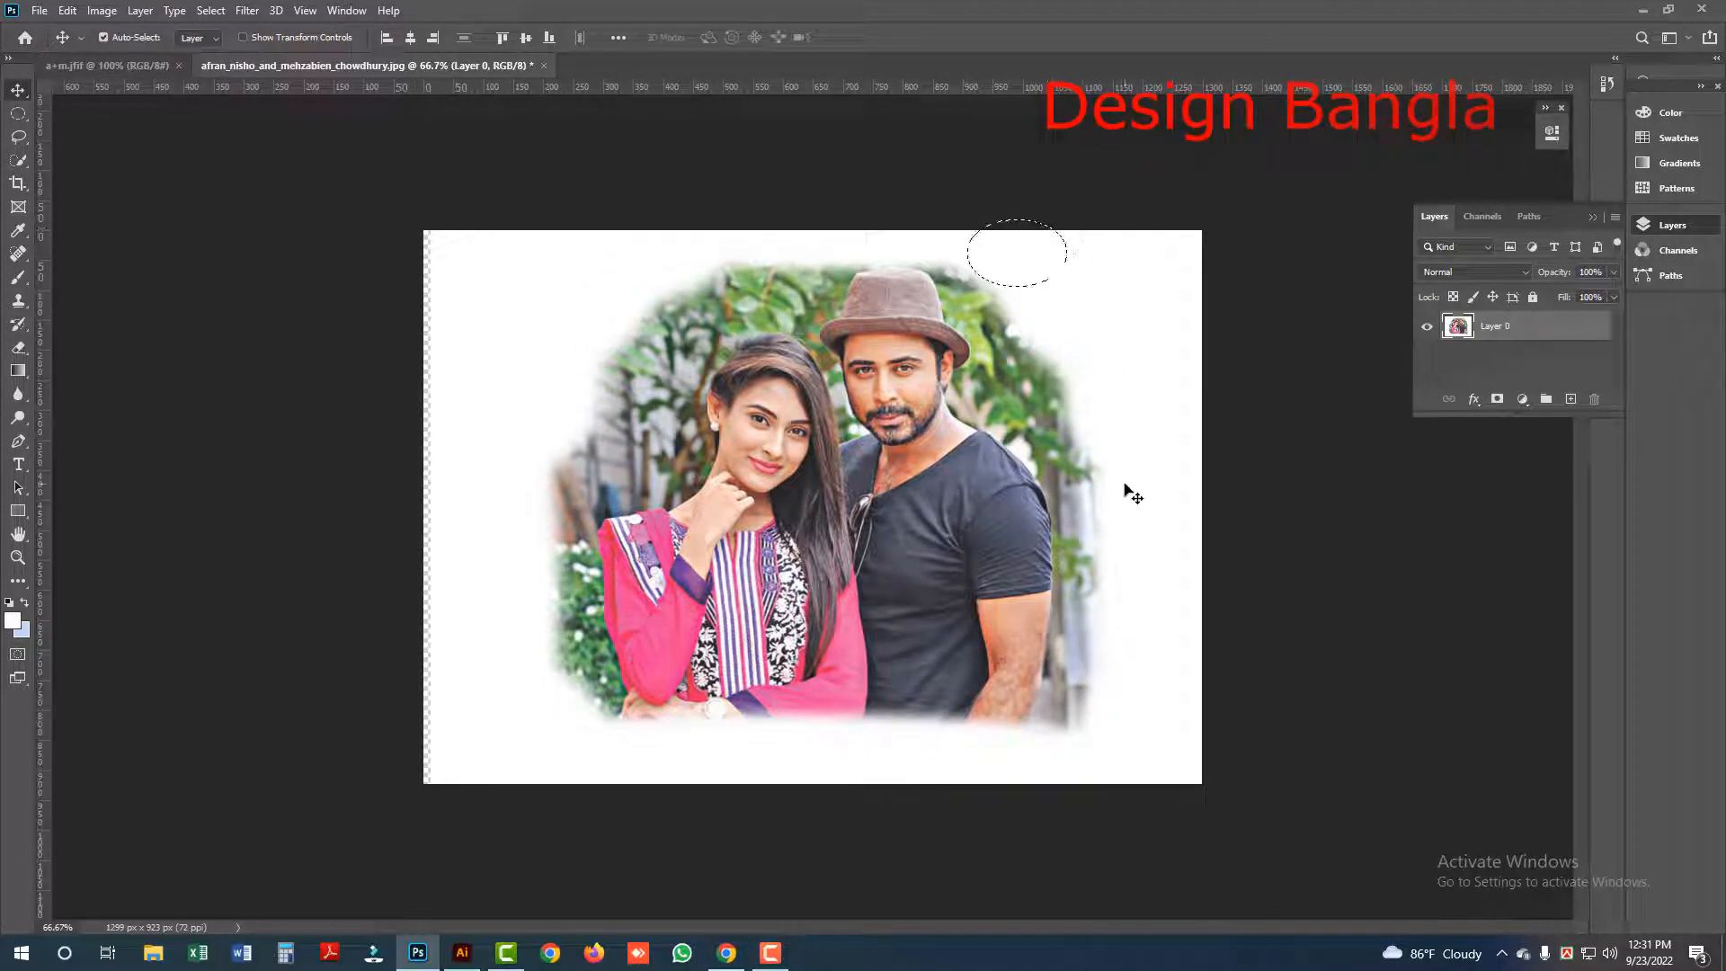
key(ctrl+d)
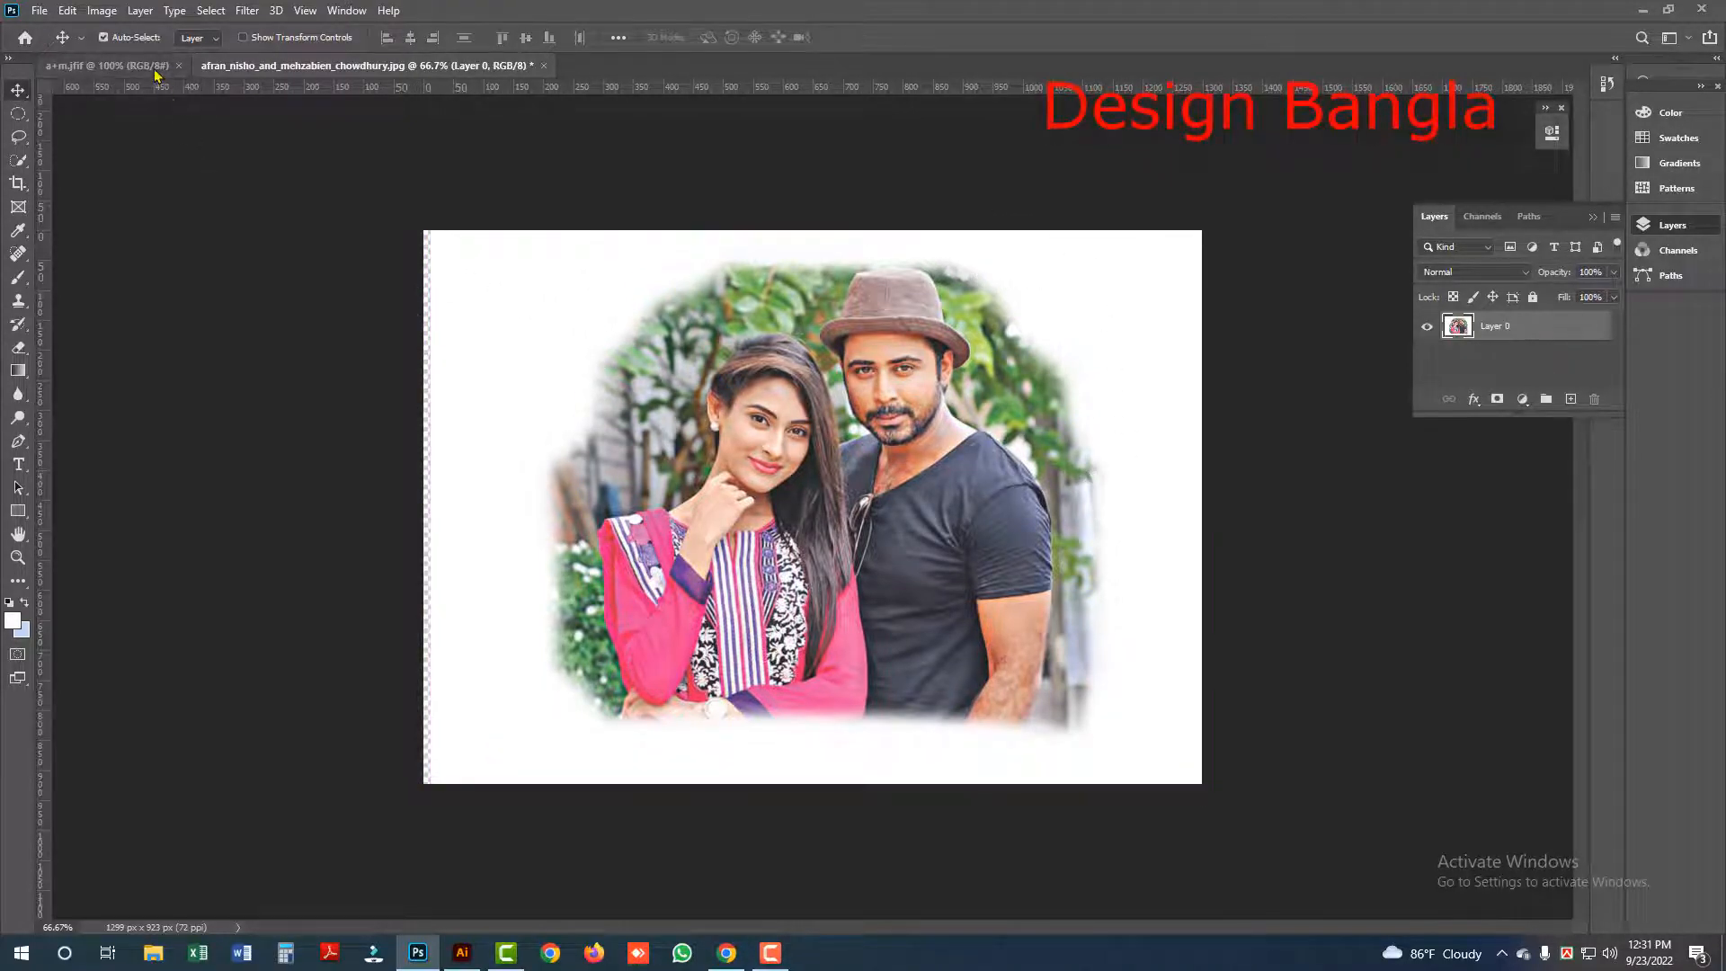
Step: Switch to the a+m.jfif photo and select a wide ellipse around the couple, reaching almost to the image edges
click(108, 66)
ctrl+click(835, 481)
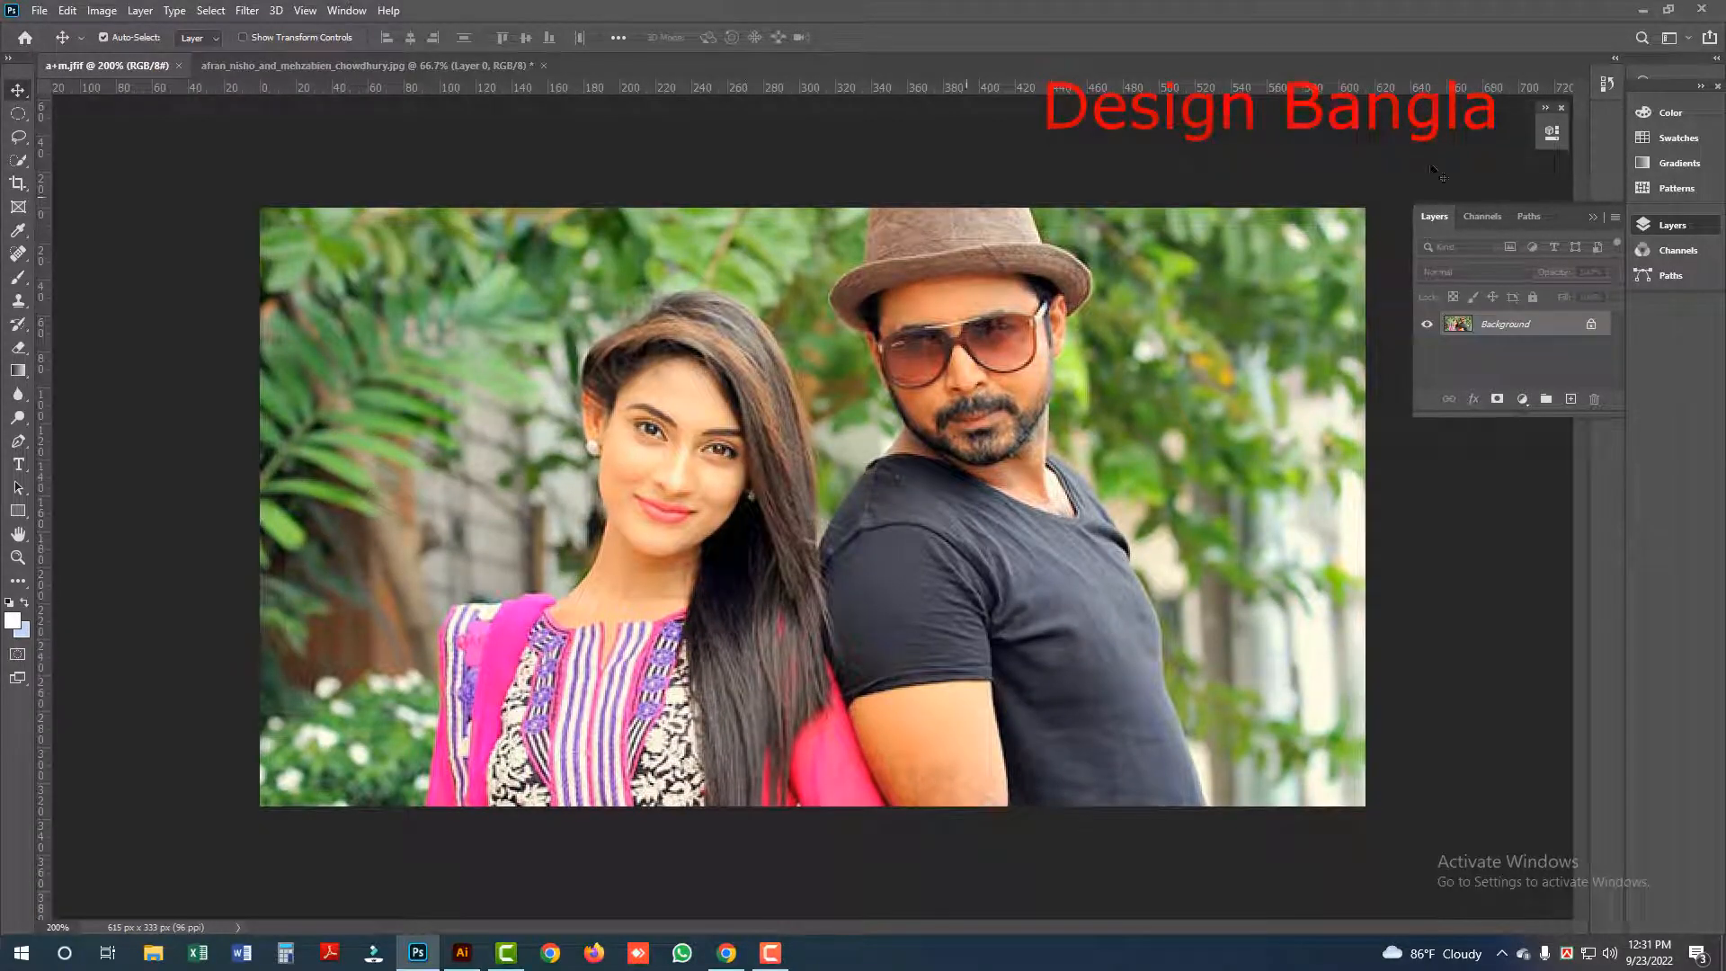
alt+click(811, 554)
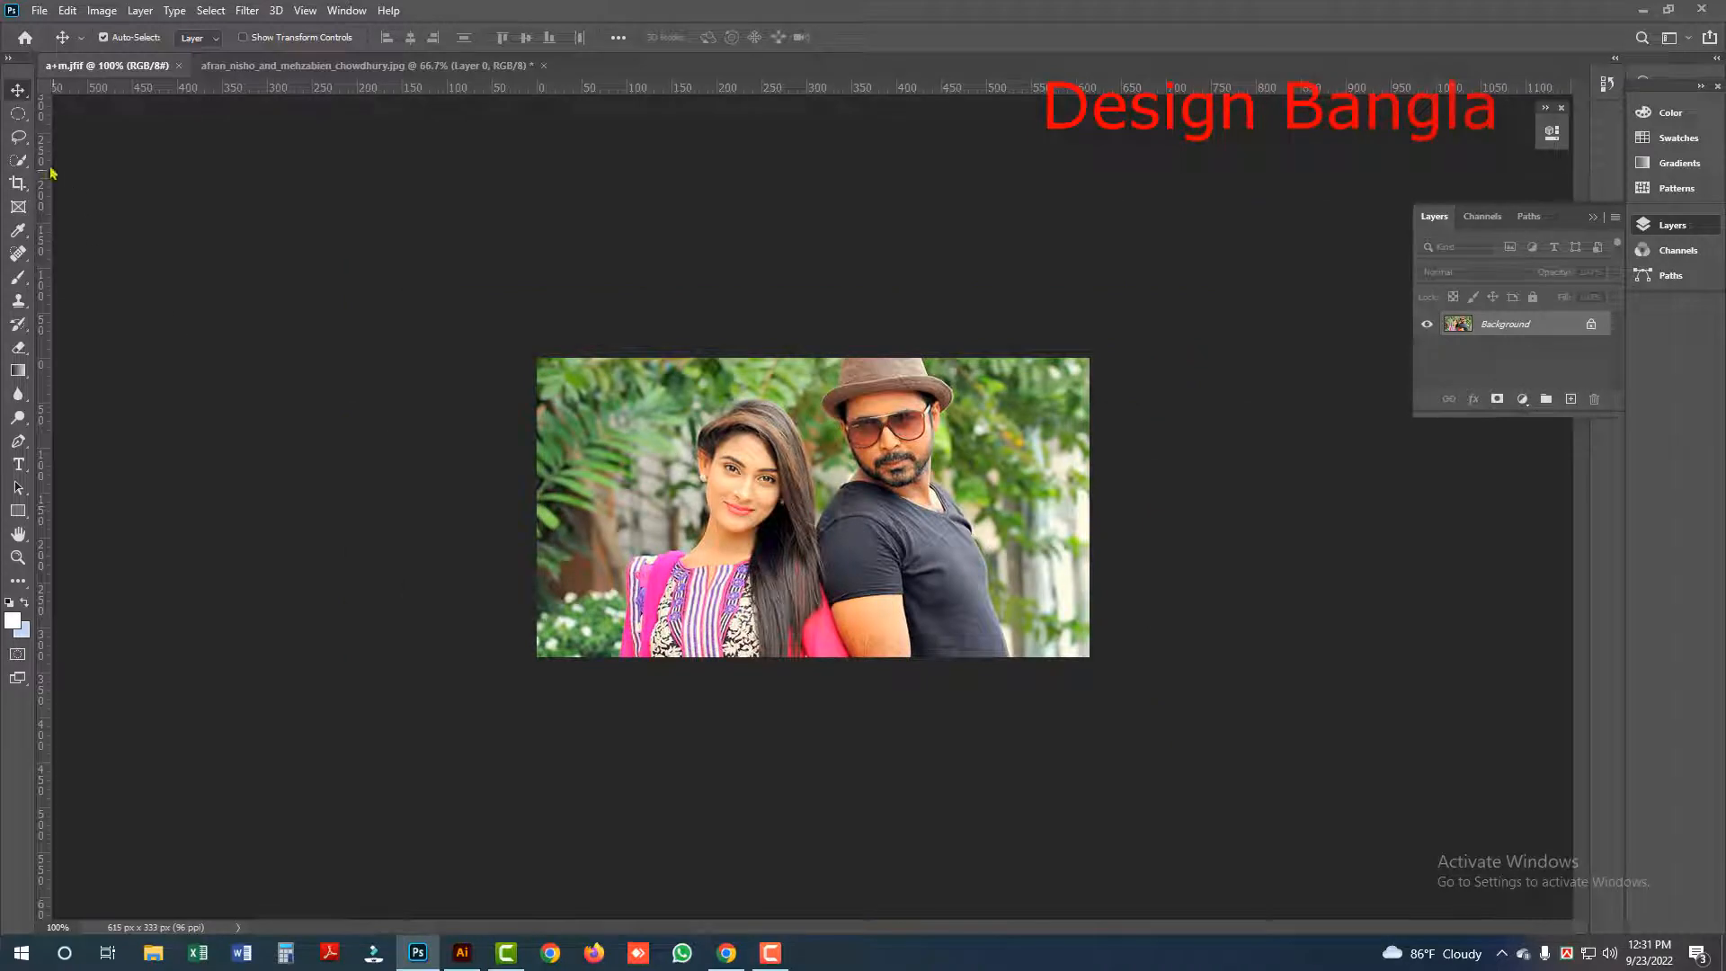
click(17, 115)
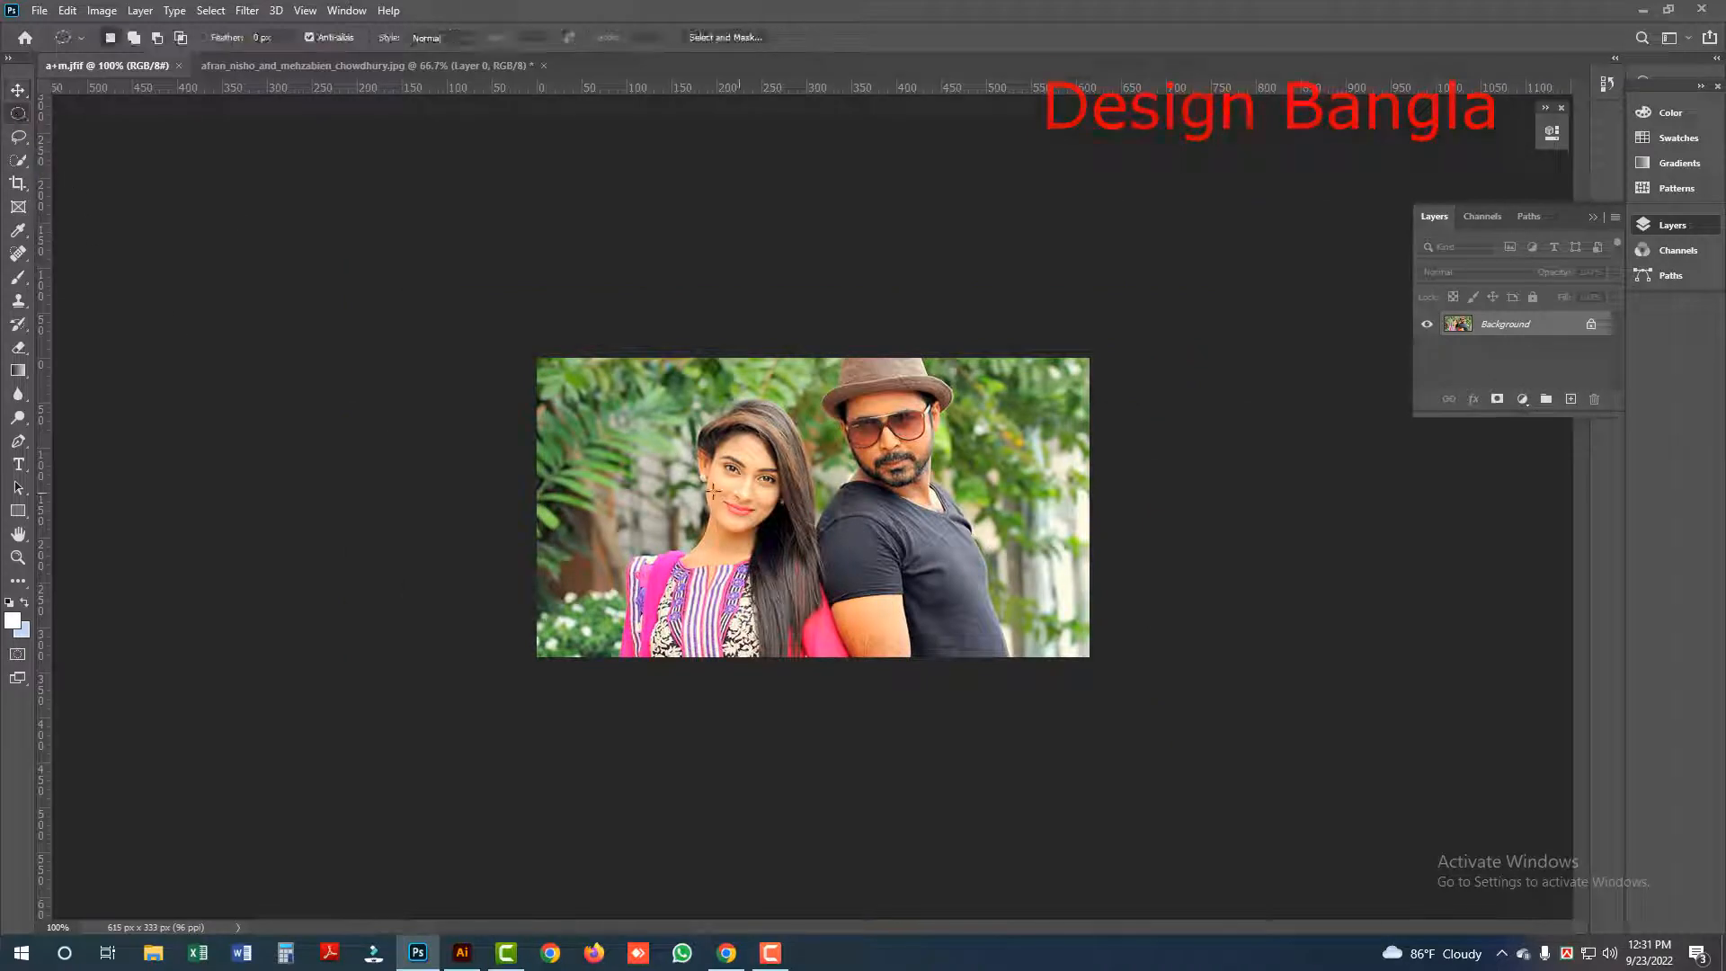
drag(588, 373, 1074, 658)
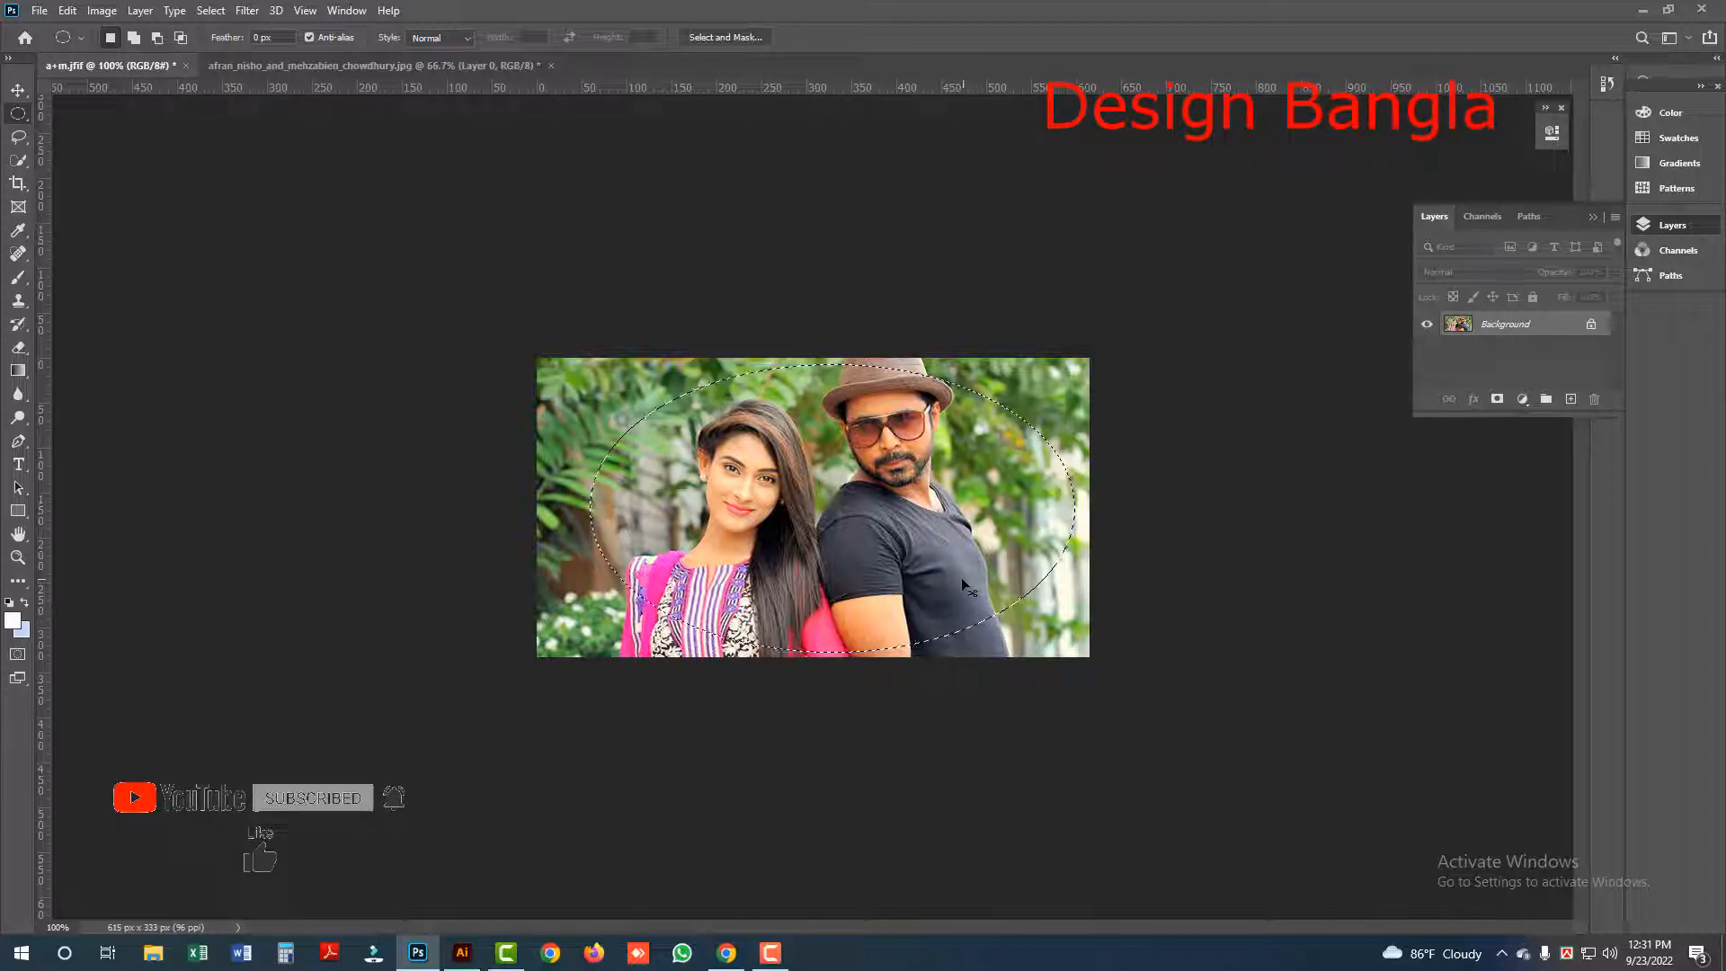
key(ctrl+t)
drag(1074, 508, 1078, 523)
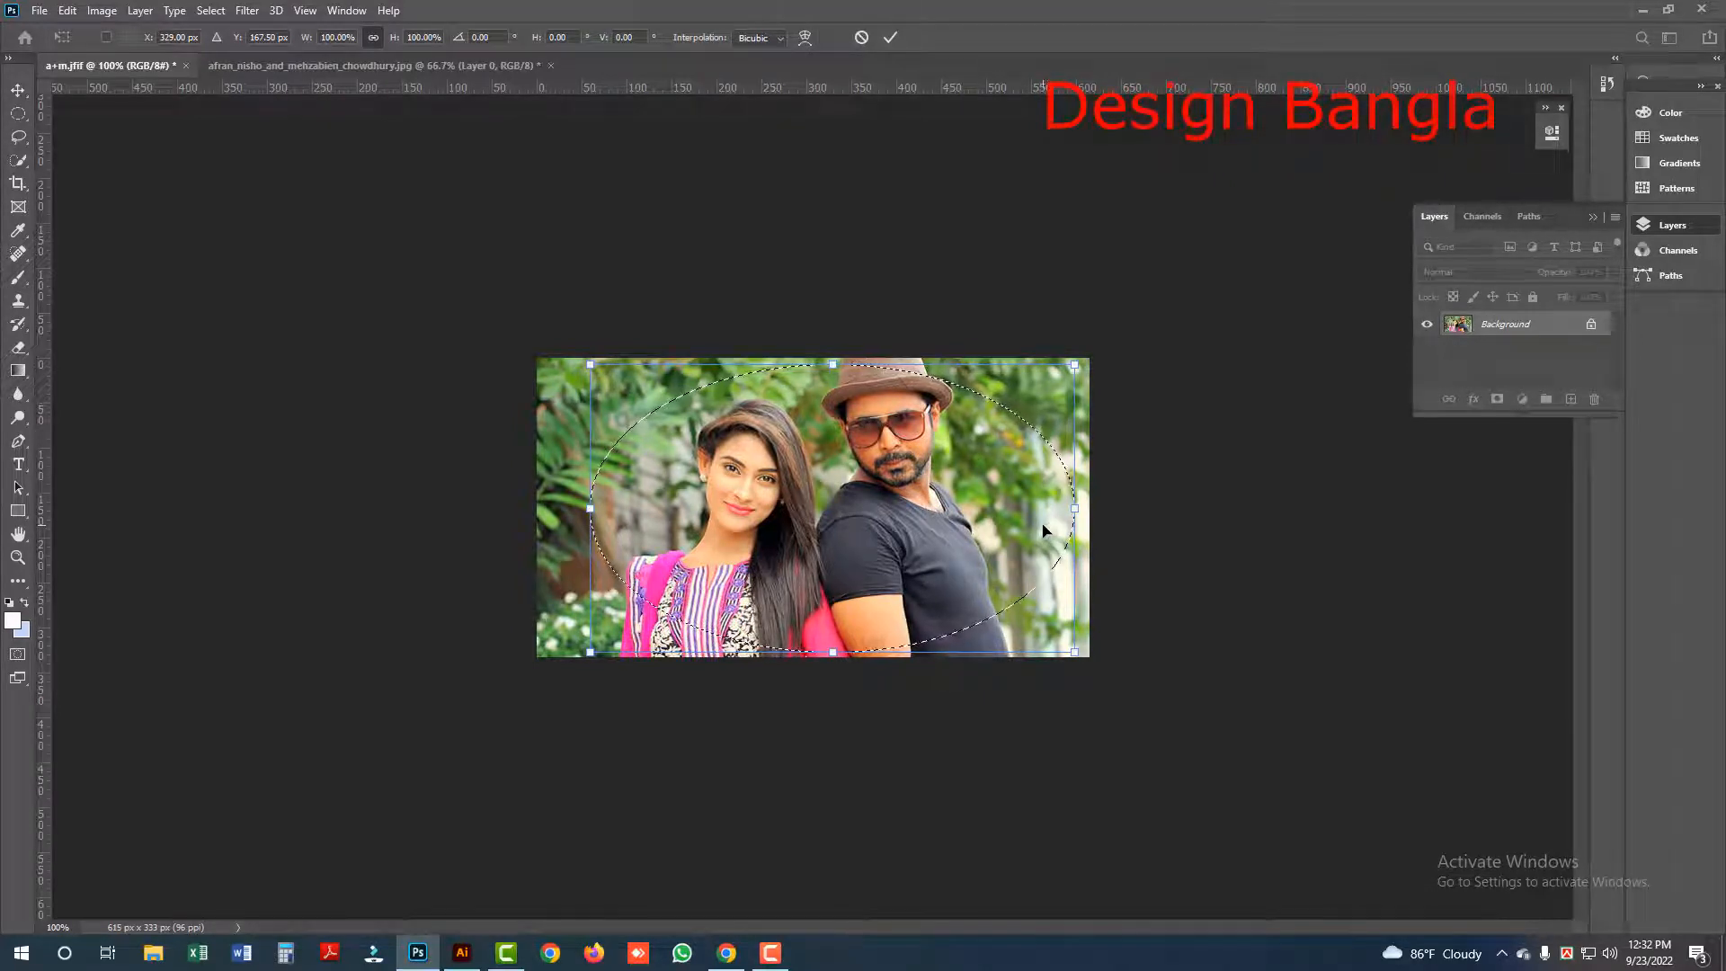
key(Return)
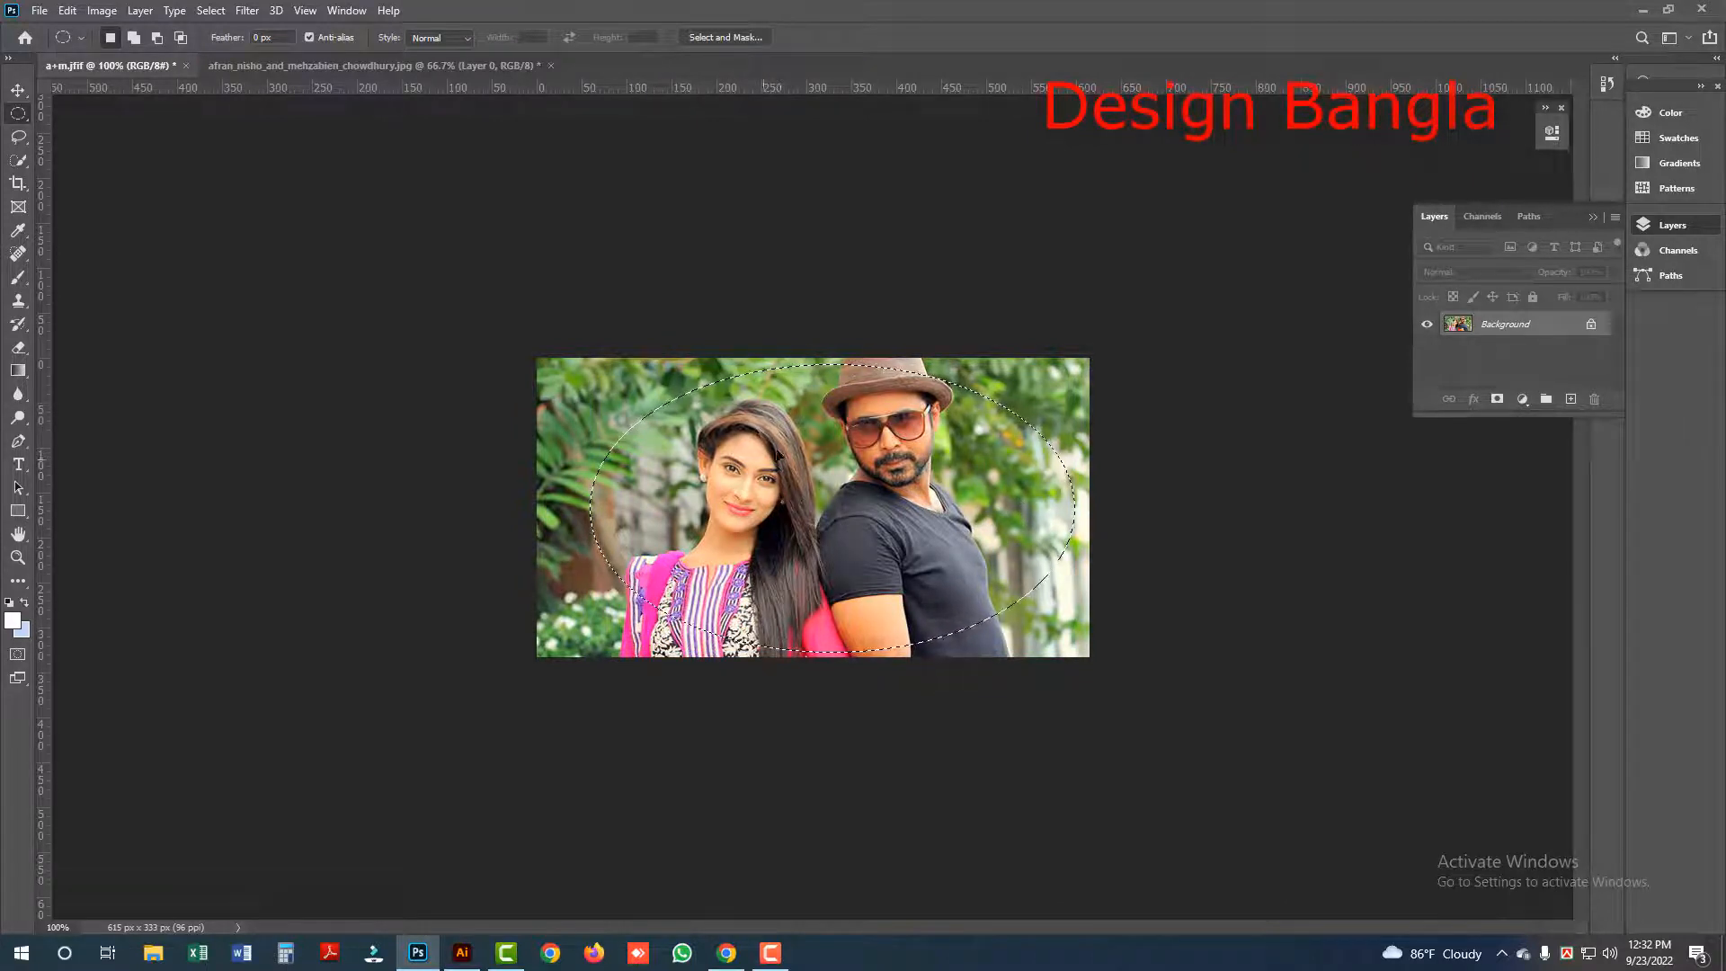
Step: Feather the elliptical selection around the couple
click(212, 11)
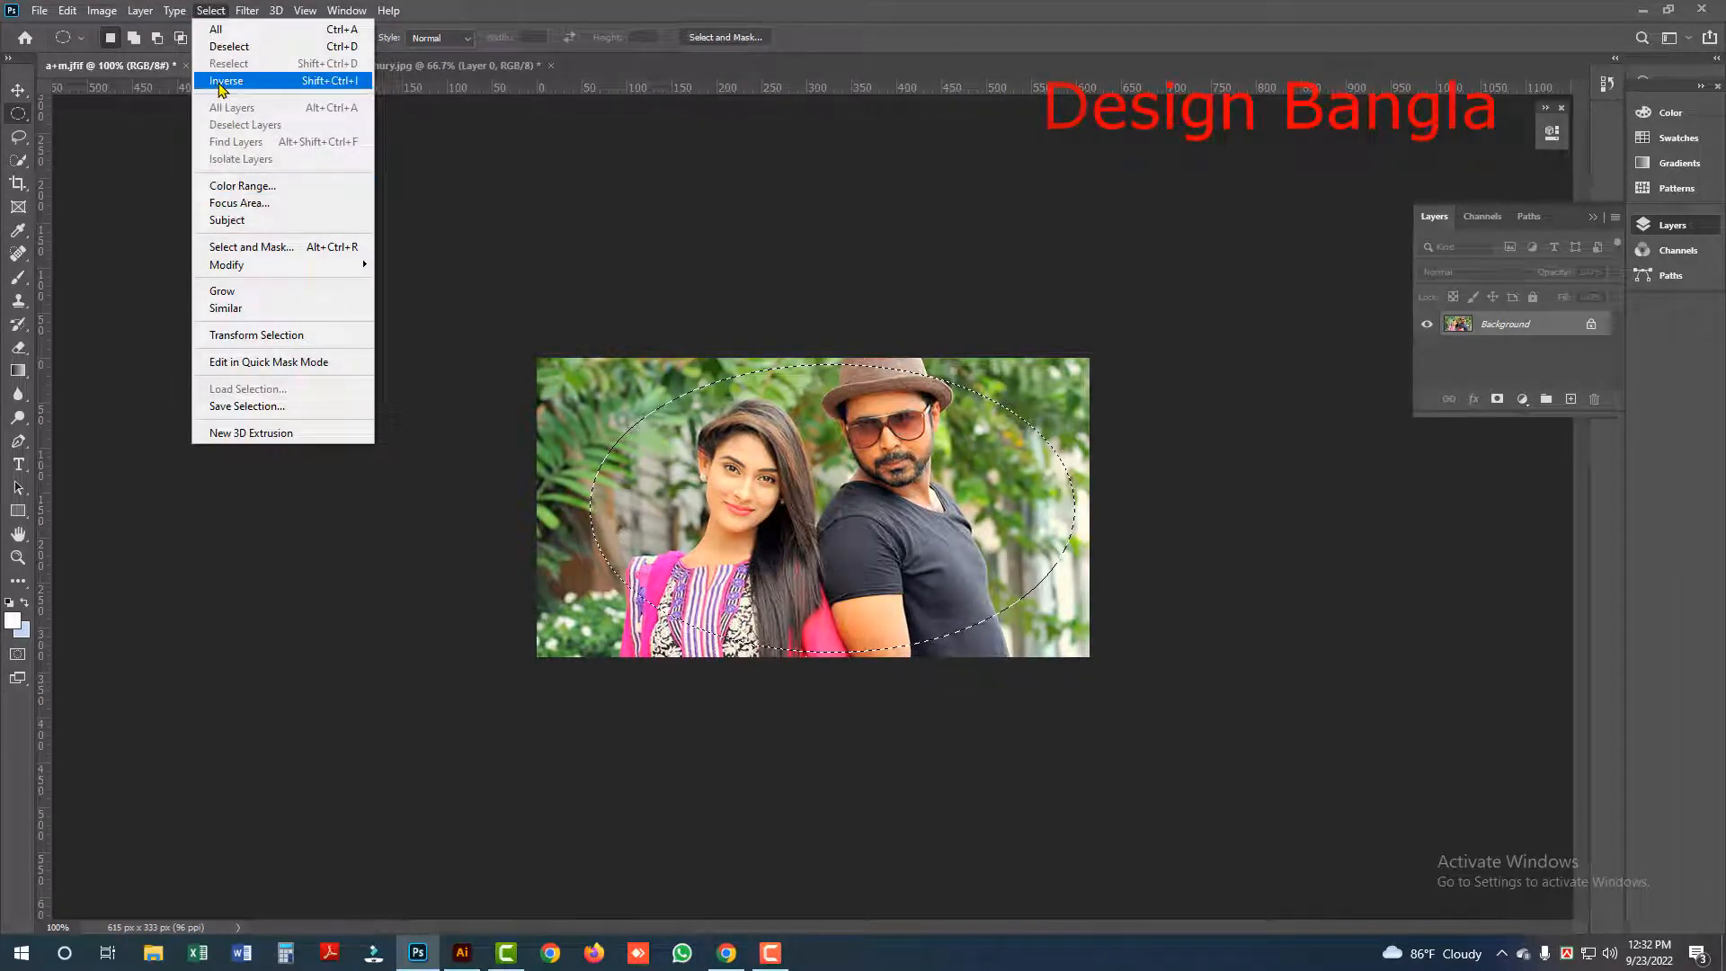
mouse_move(247, 265)
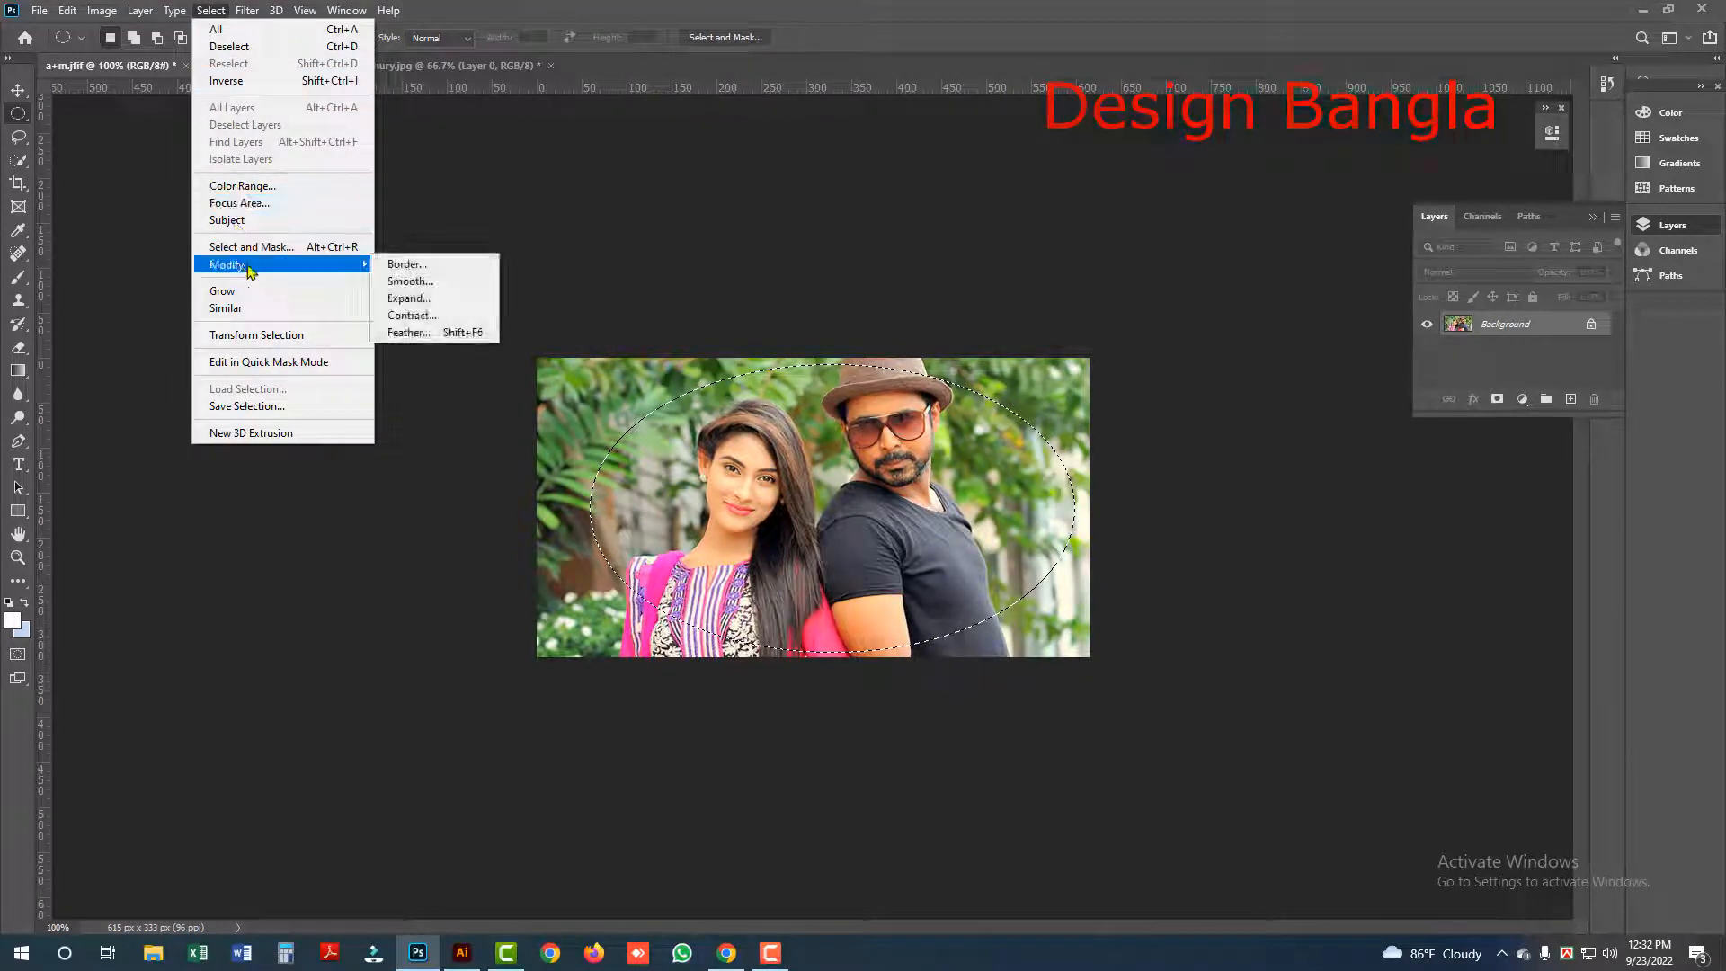
click(404, 337)
text(10)
key(Return)
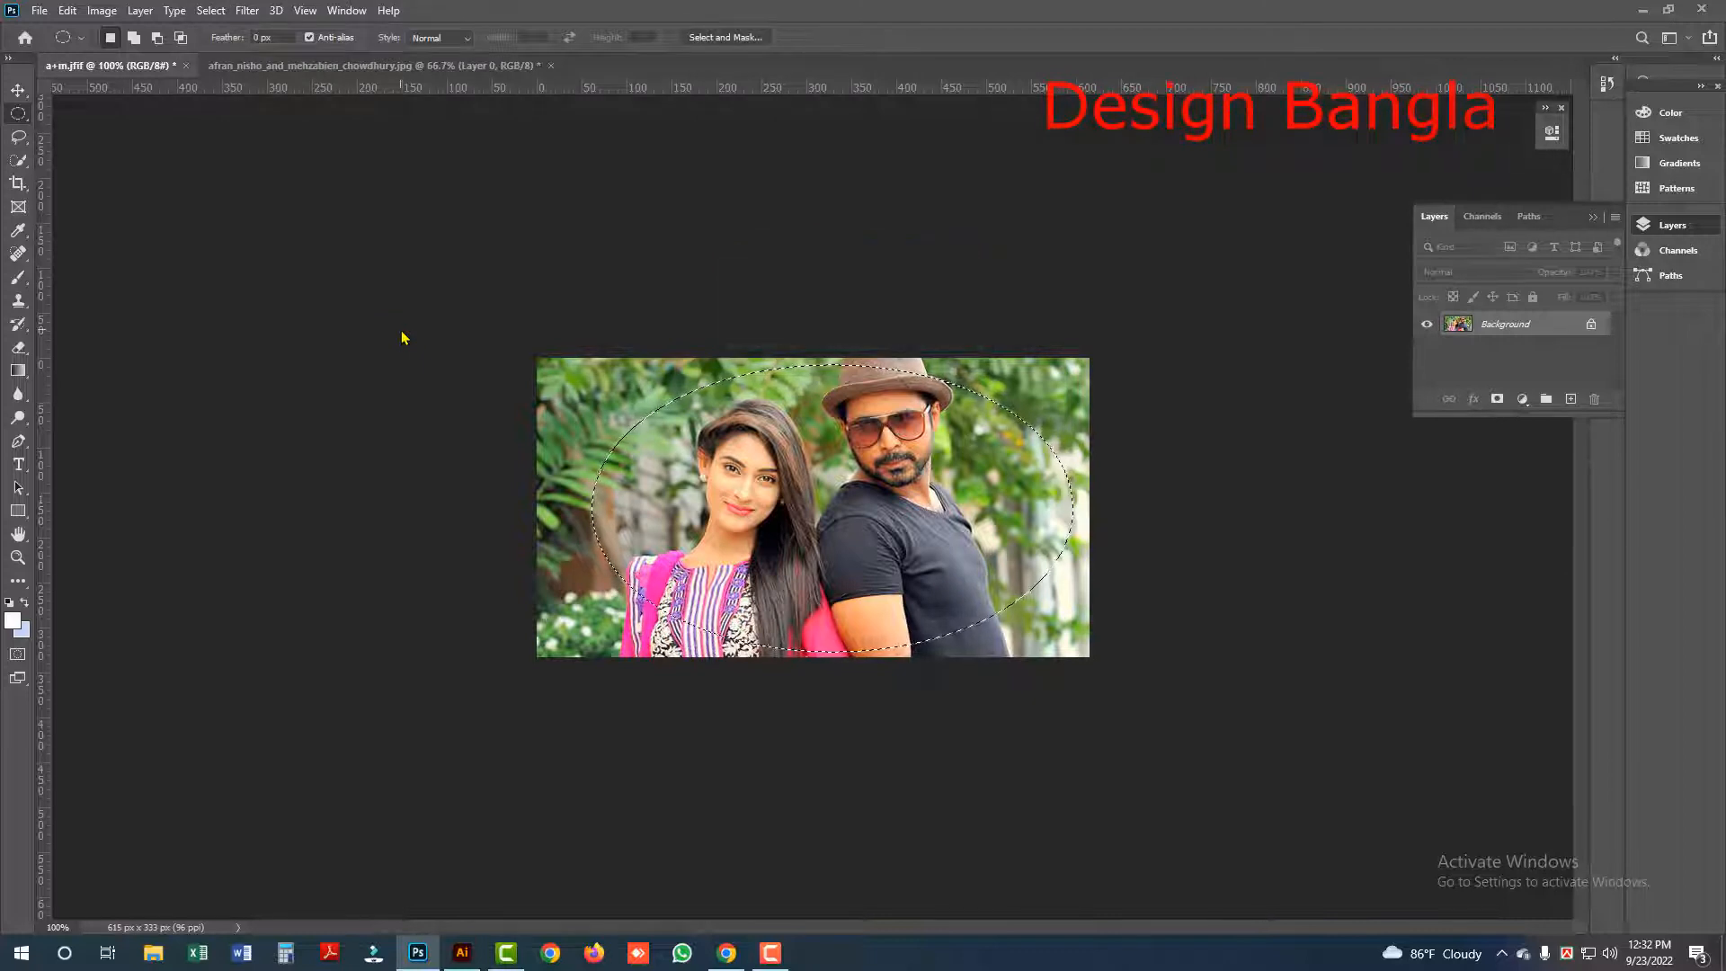
Step: Invert the feathered selection and fill the area outside the ellipse three times with white
click(213, 13)
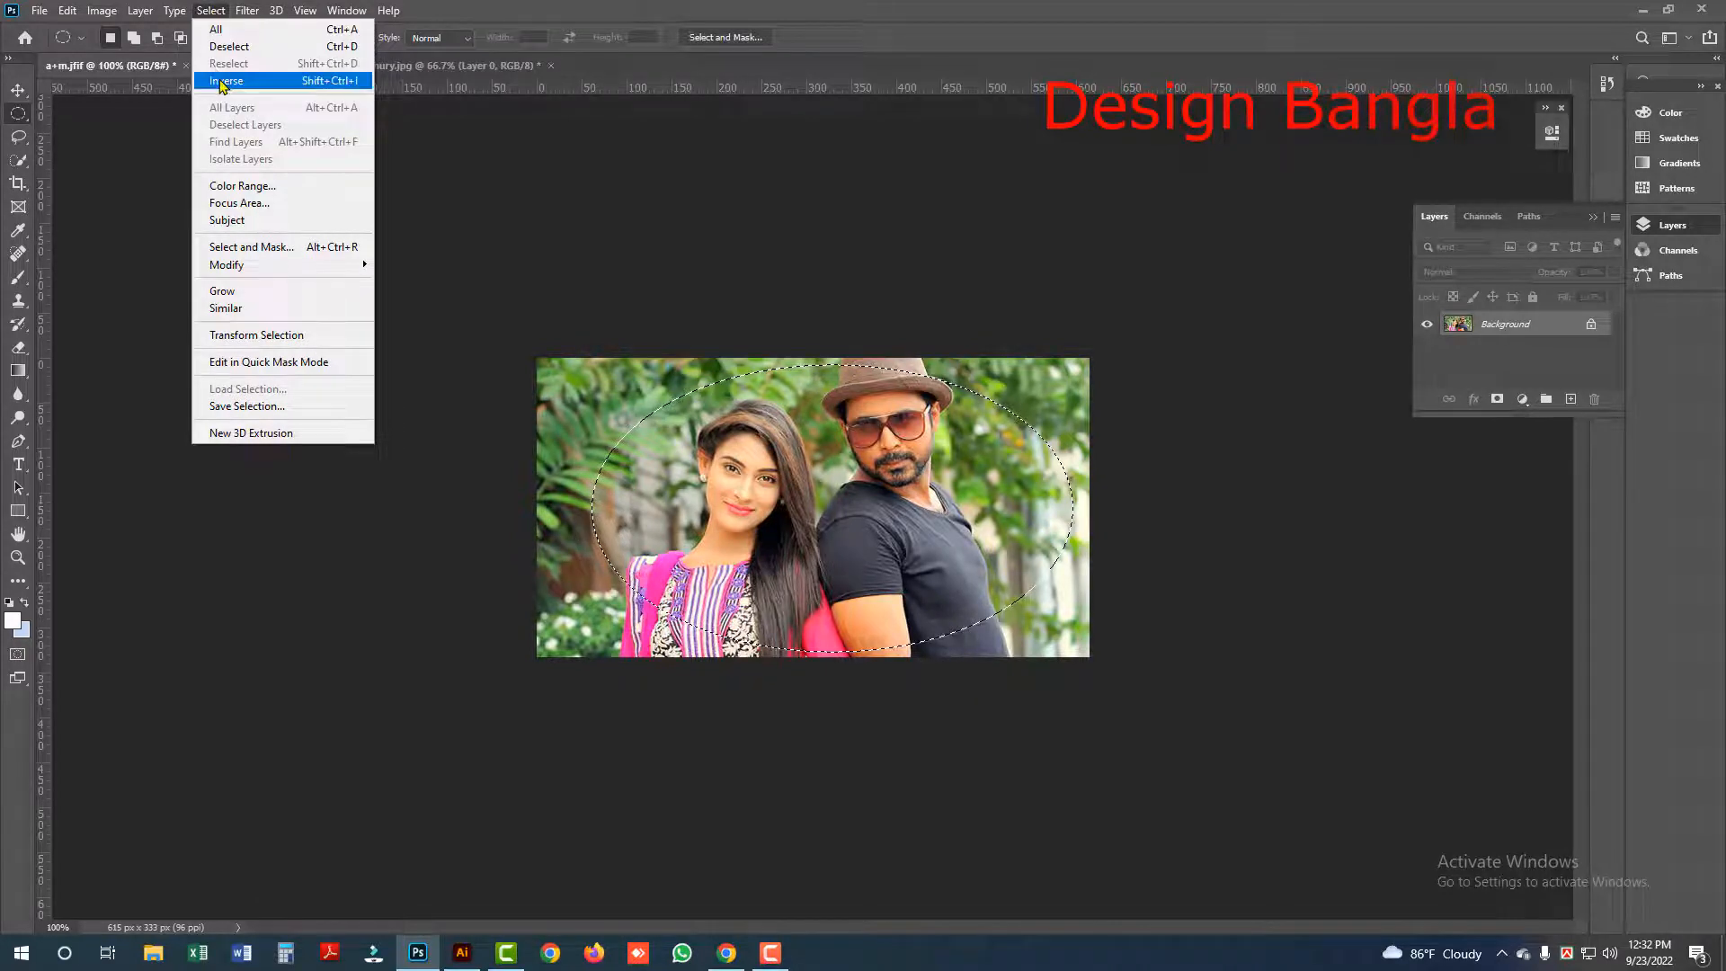
click(266, 91)
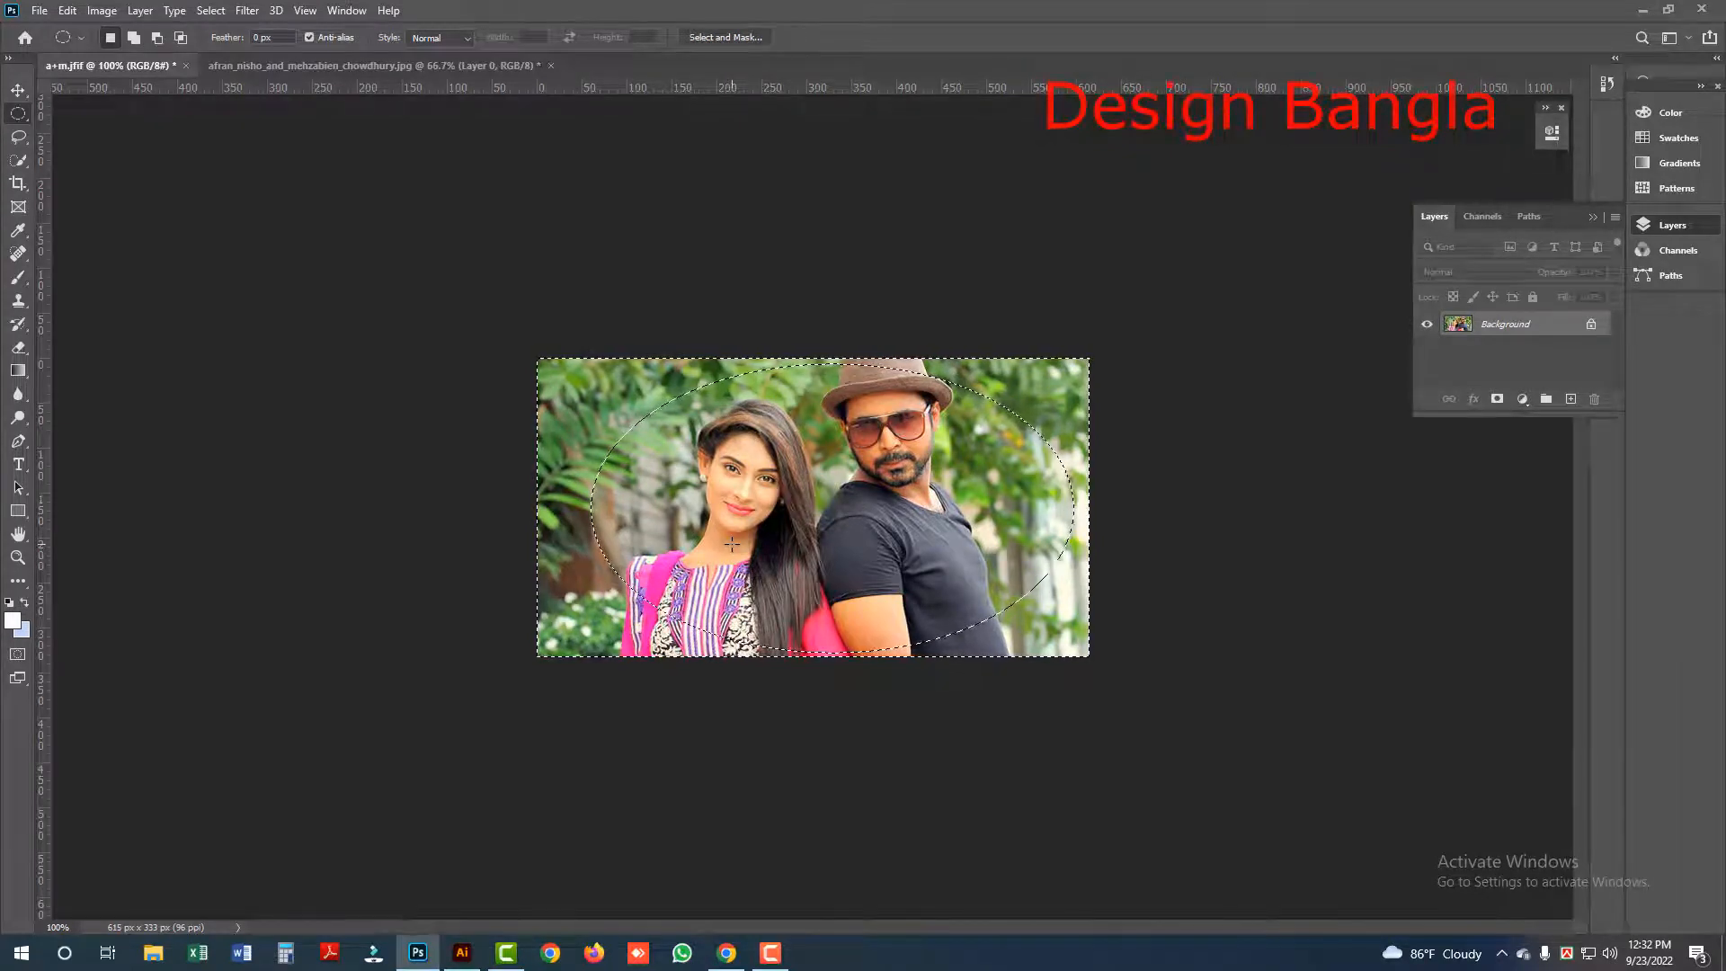
key(alt+BackSpace)
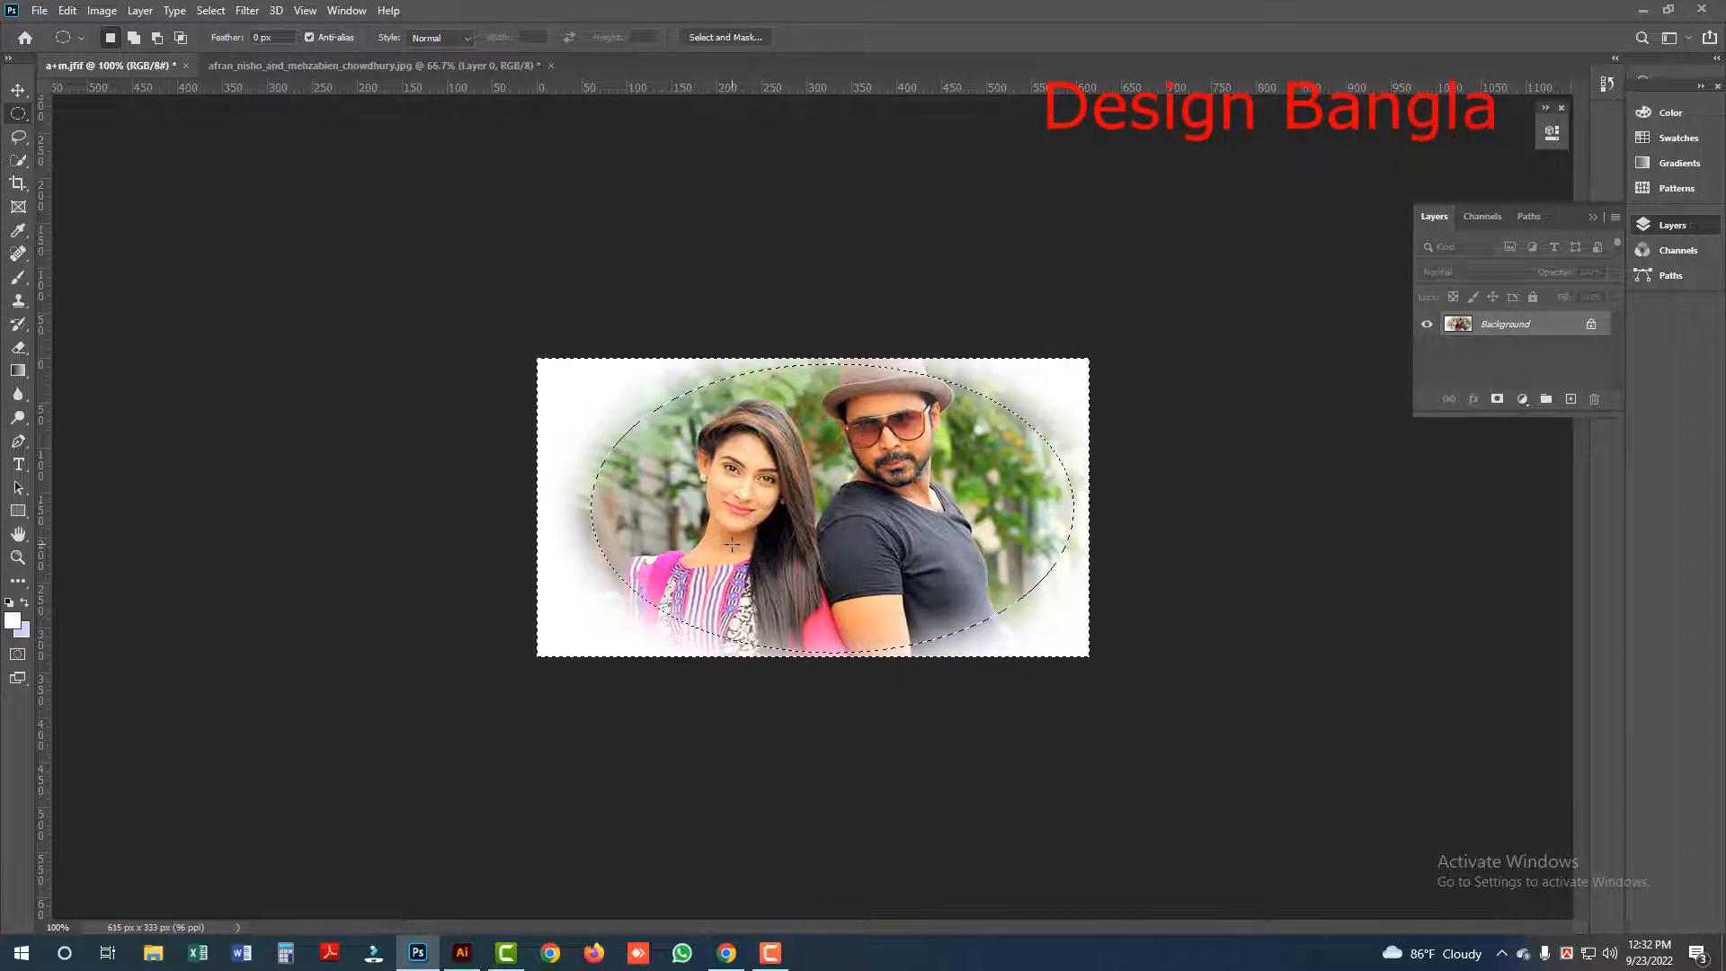
key(alt+BackSpace)
key(alt+BackSpace)
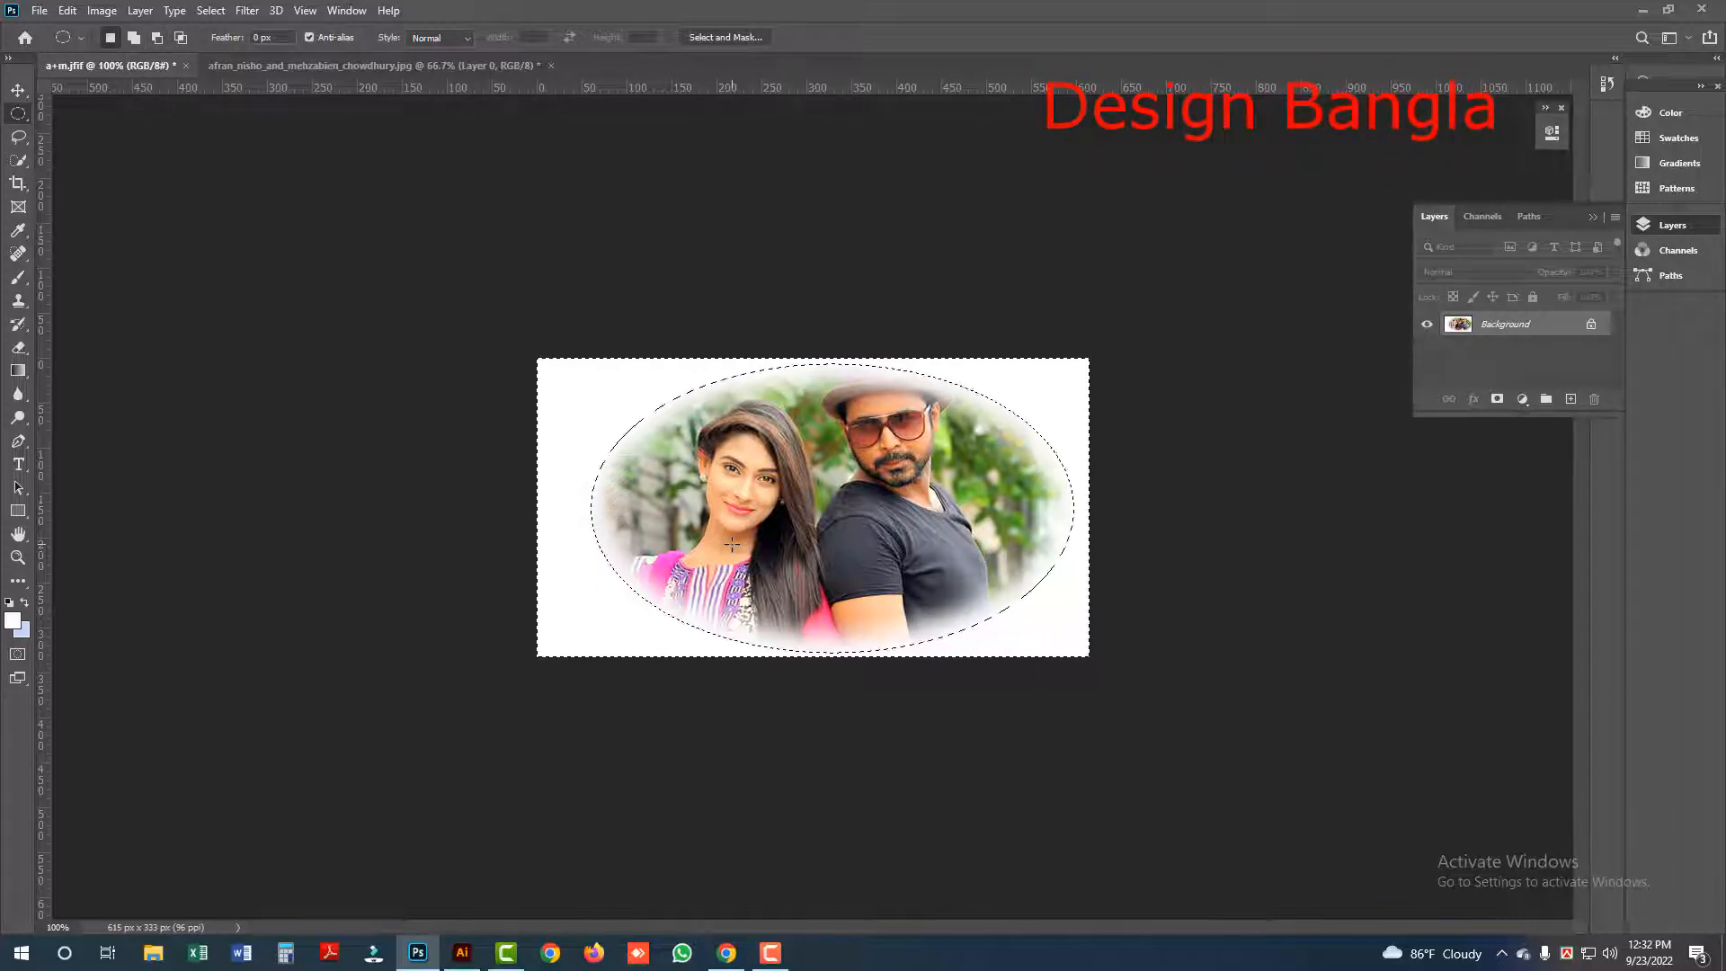
key(ctrl+plus)
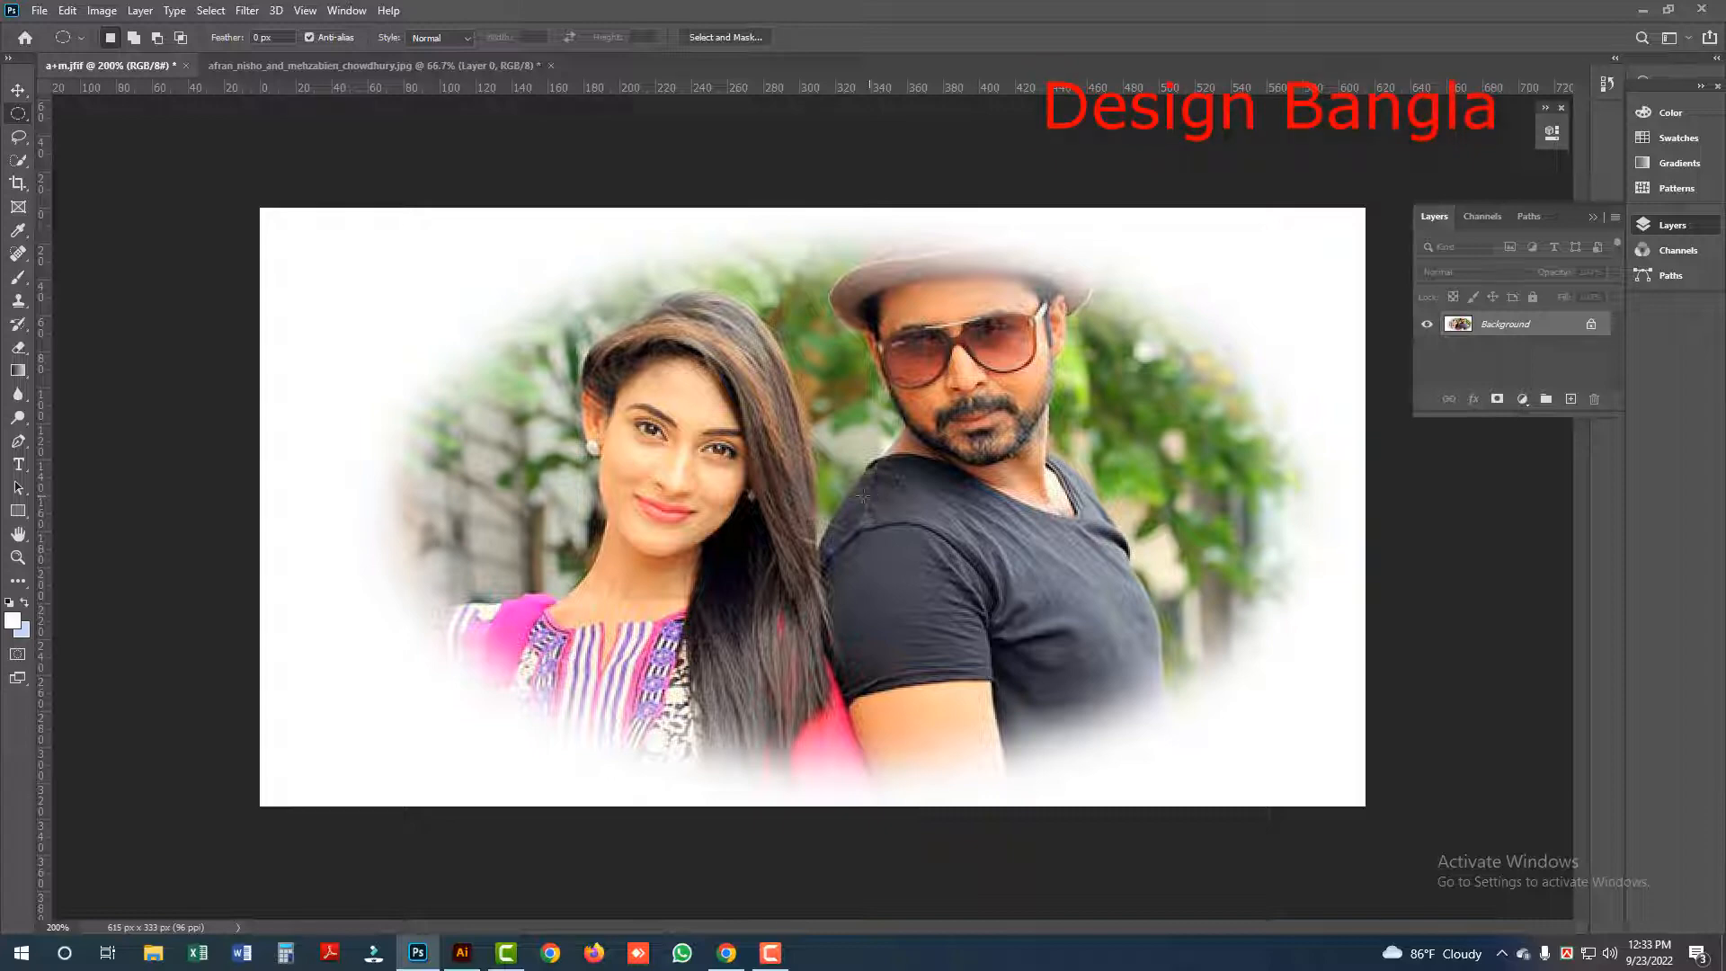
Step: Compare the faded borders of the first couple photo with those of a+m.jfif
click(462, 65)
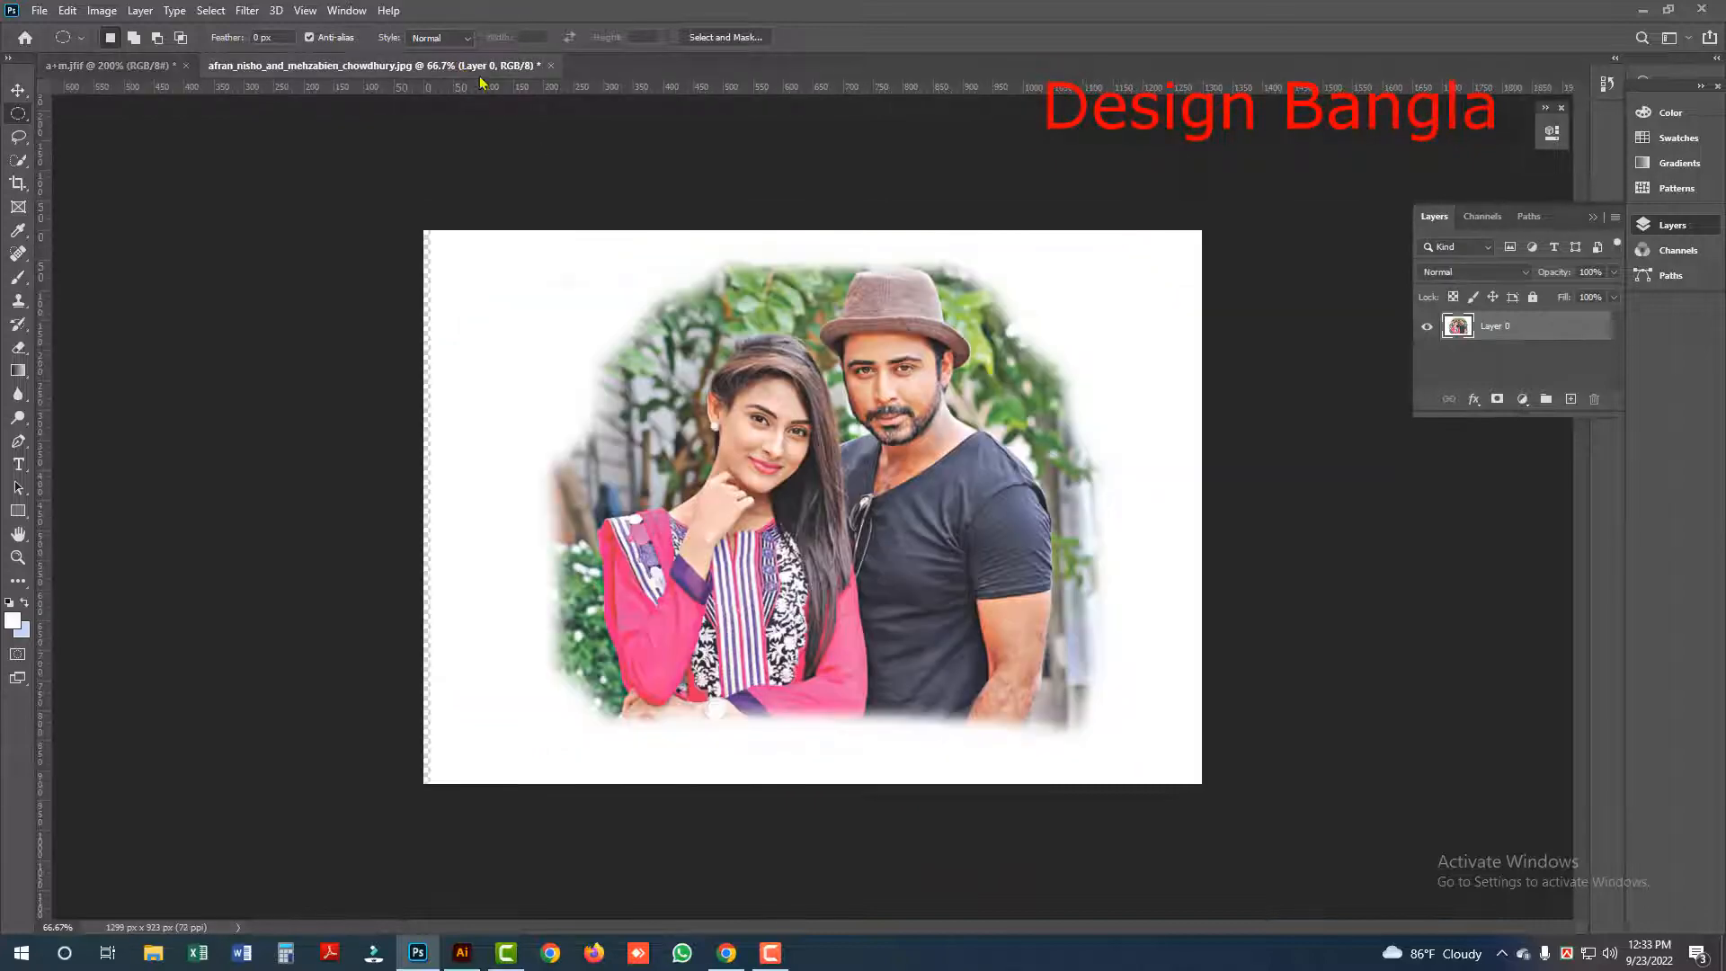
drag(443, 238, 573, 402)
click(108, 65)
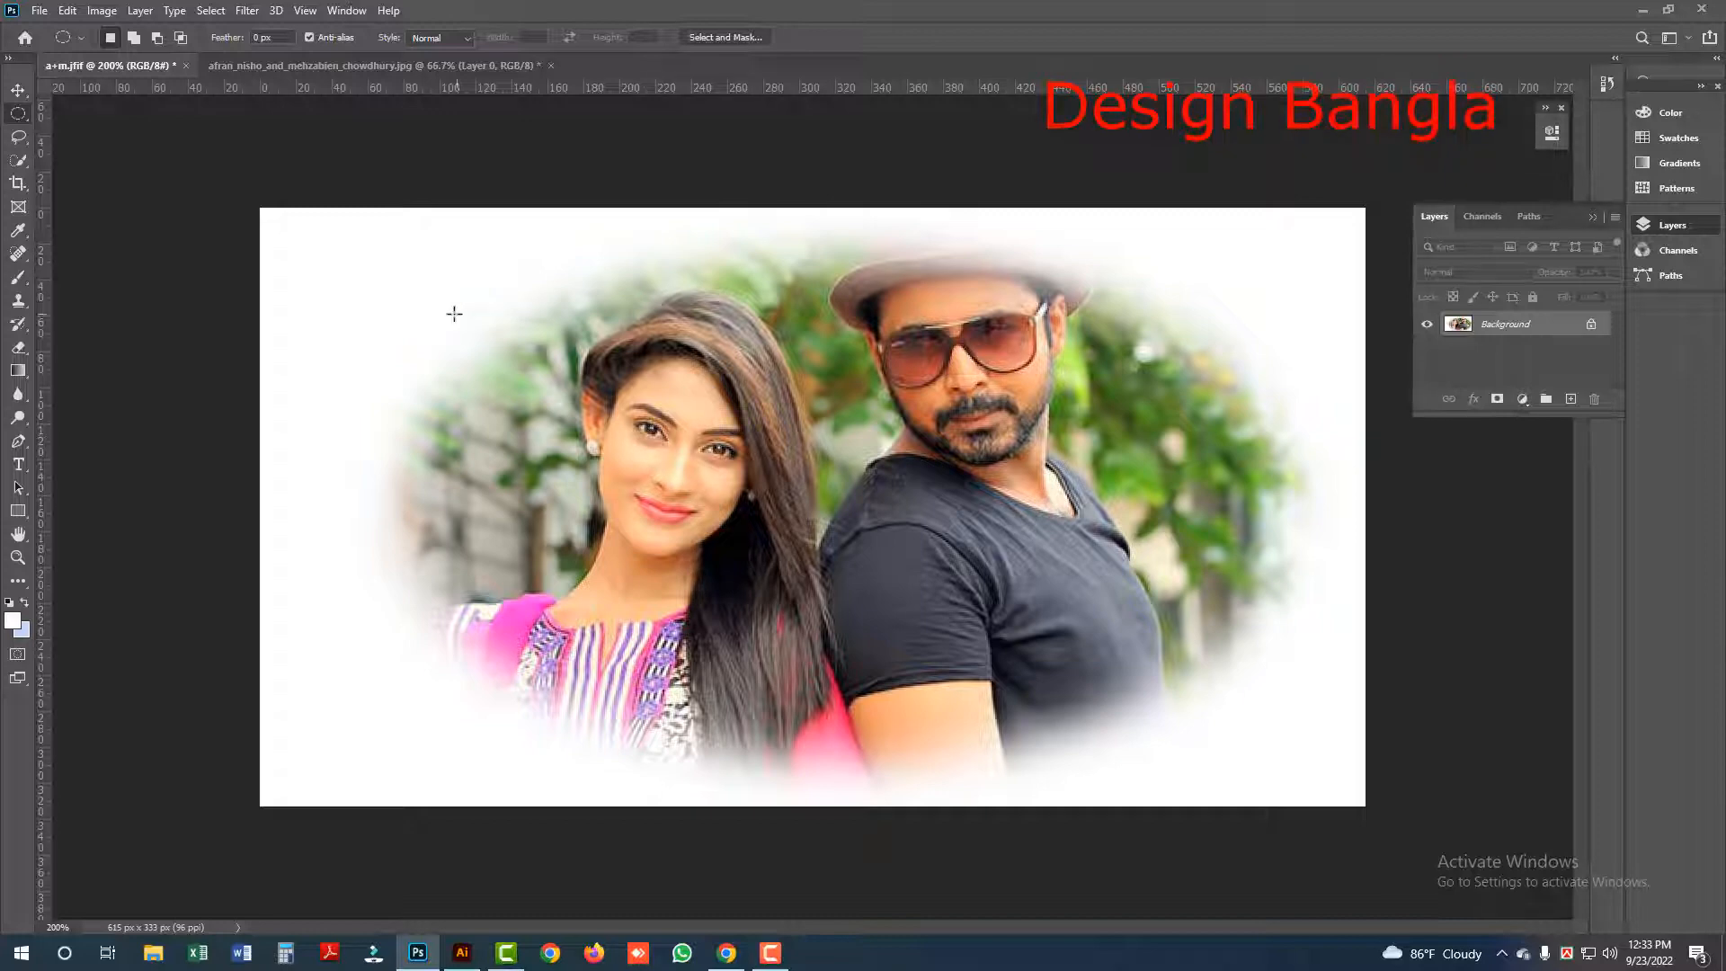
click(447, 65)
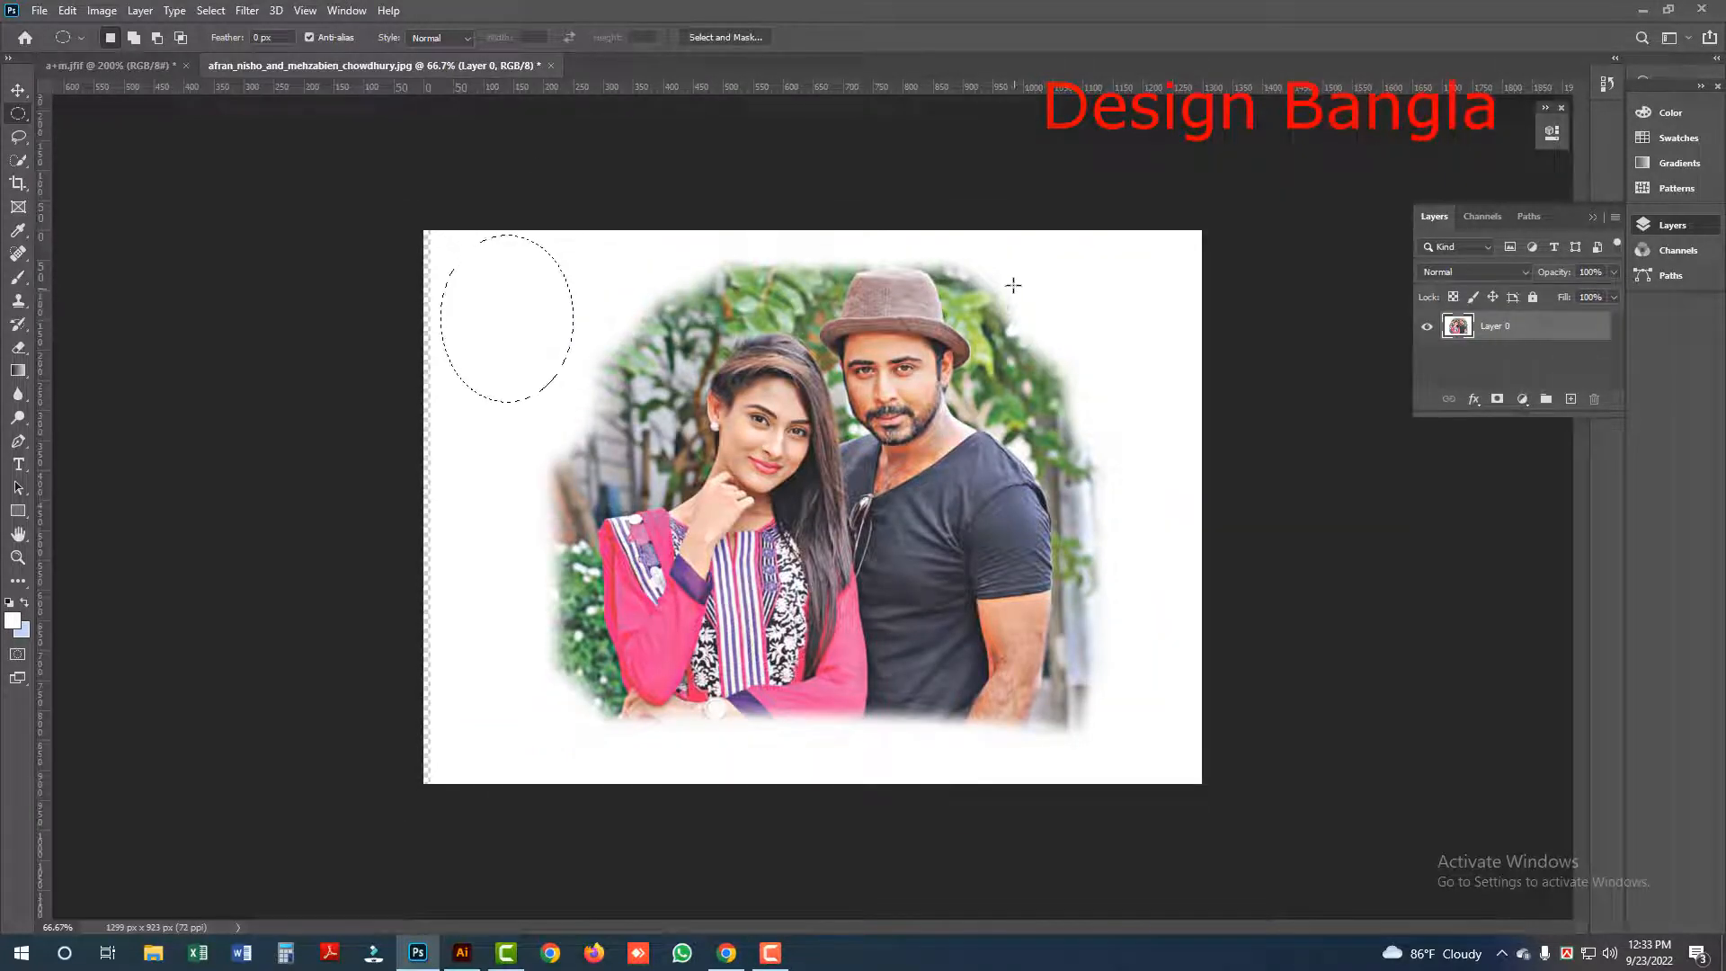
Step: Select an ellipse over the foliage's upper-right edge in the first photo, feather it by 20 pixels and fill it three times with white
drag(1013, 285, 1119, 409)
key(shift+F6)
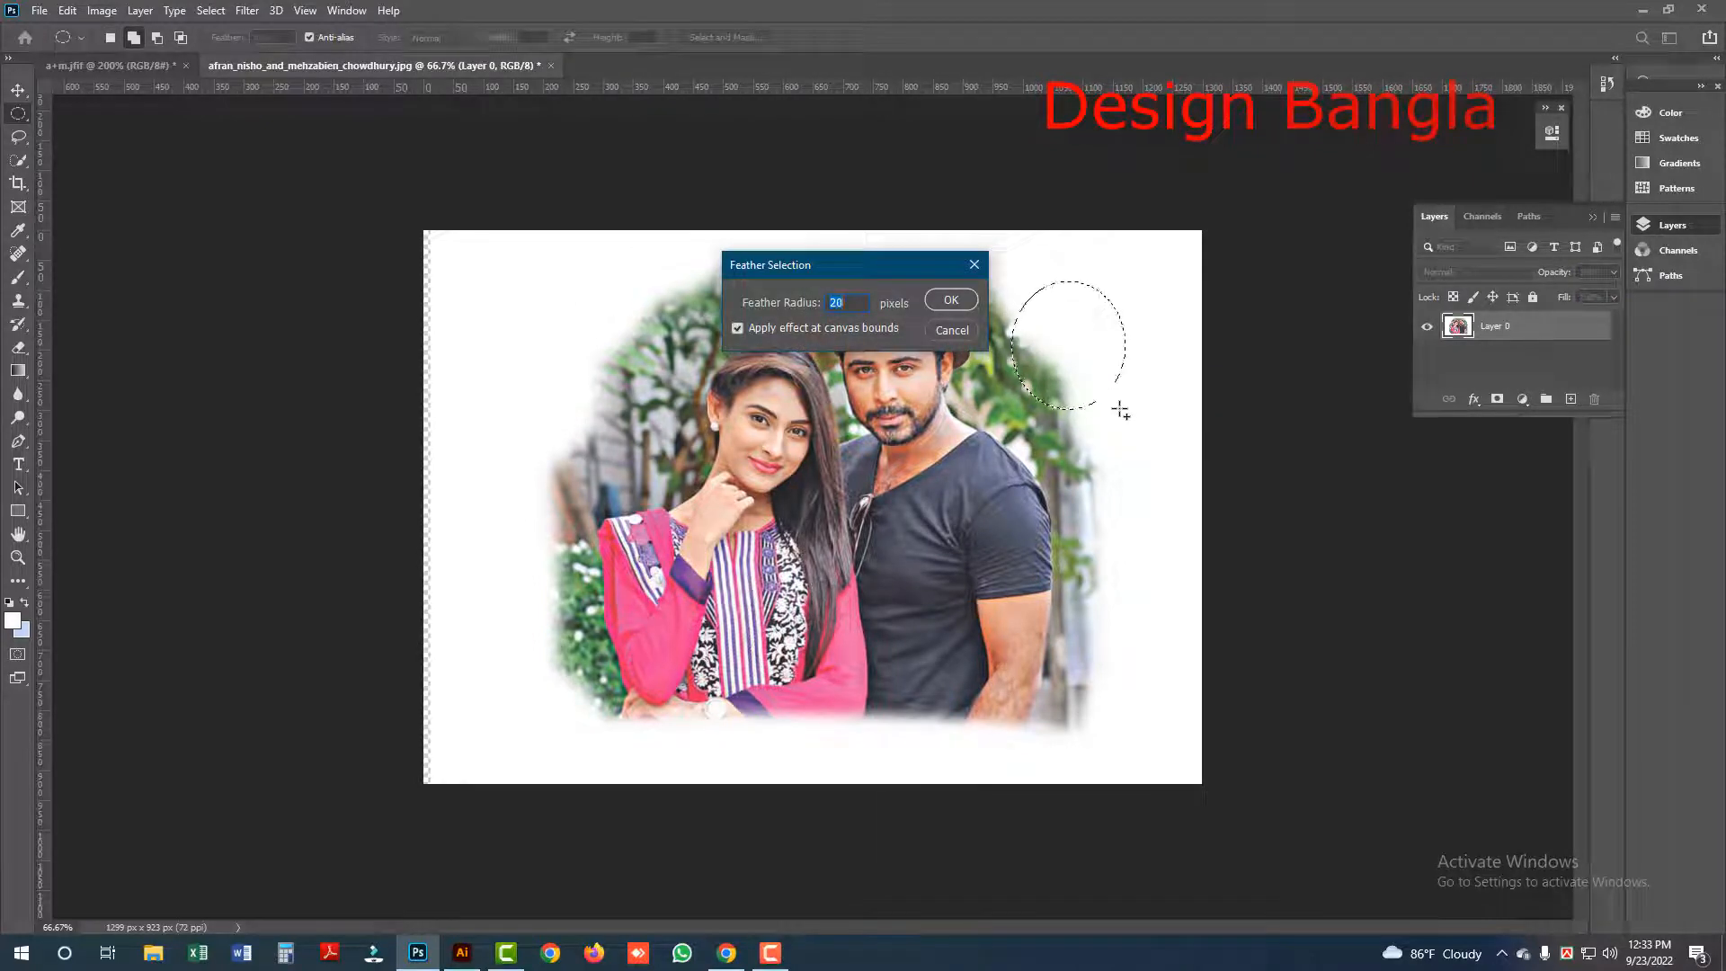
key(Return)
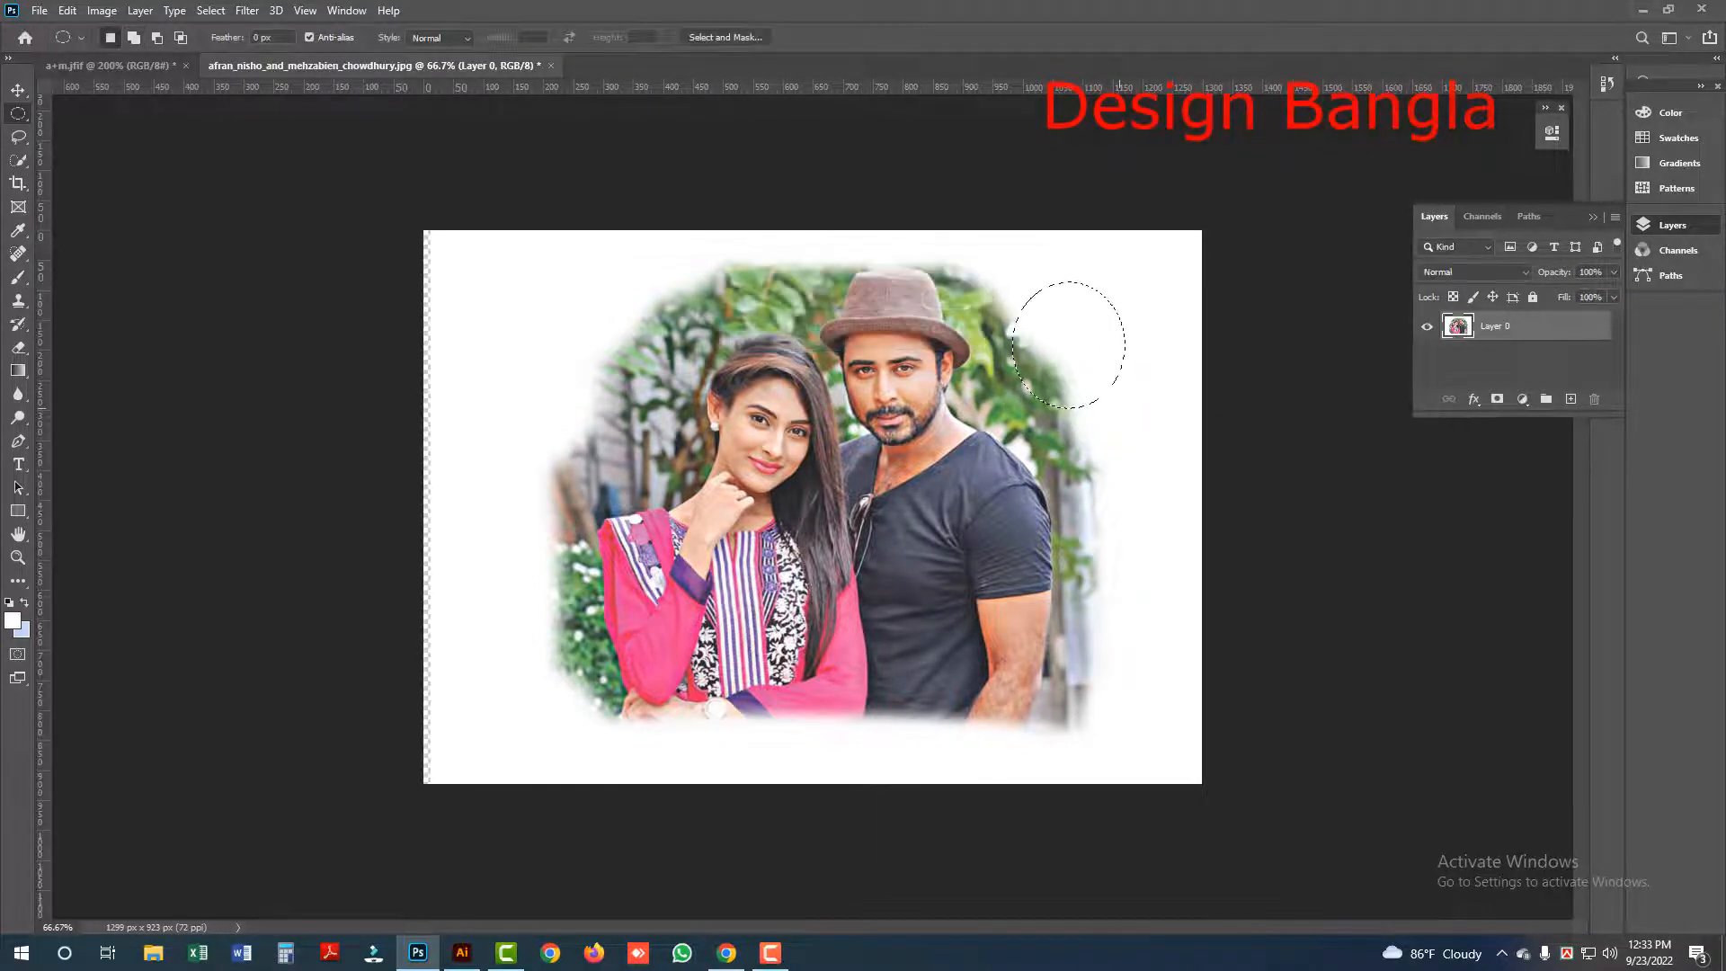
key(alt+BackSpace)
key(alt+BackSpace)
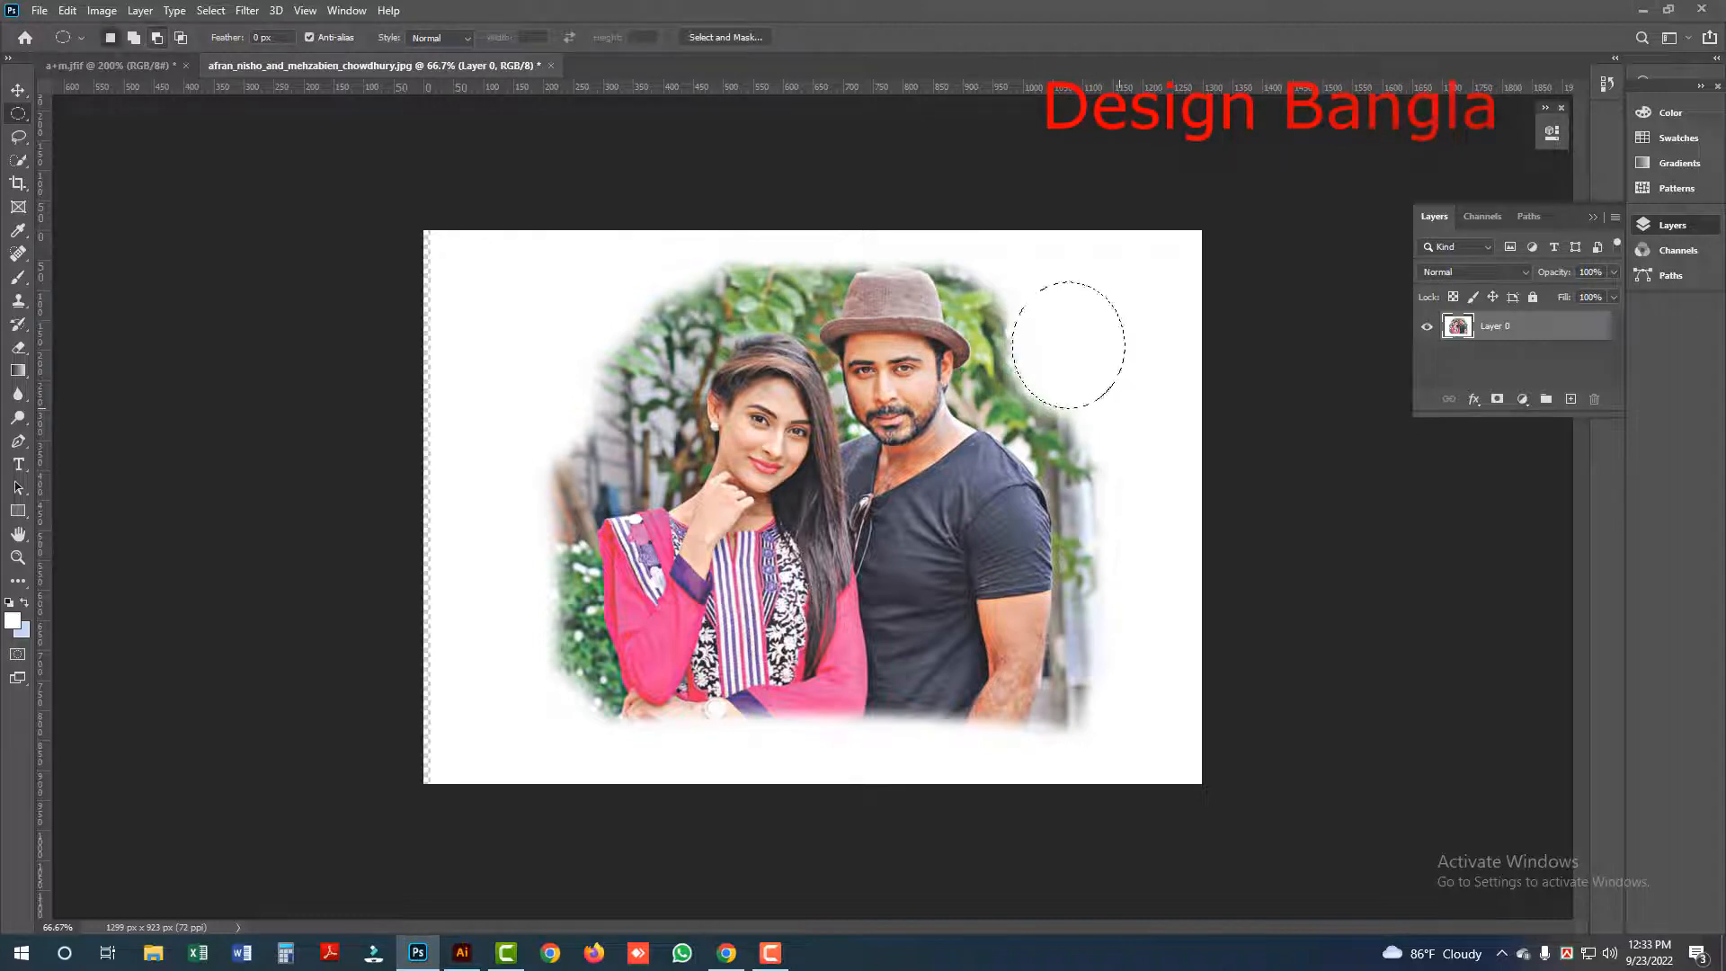
key(alt+BackSpace)
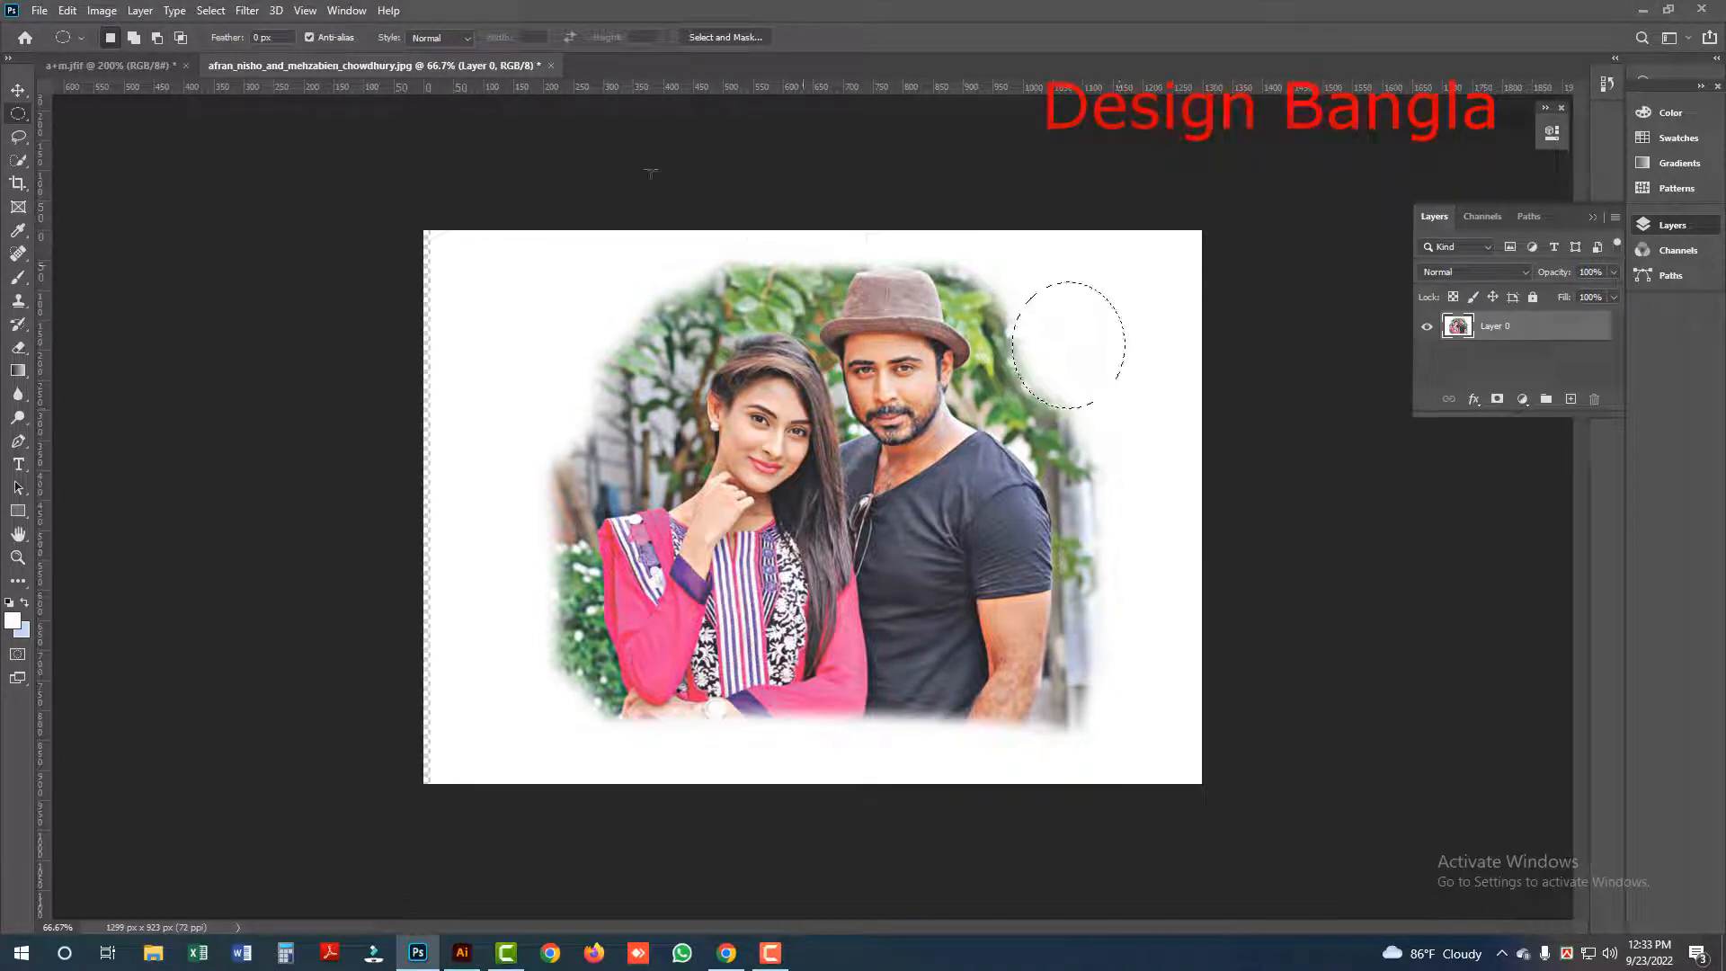
Step: View the a+m.jfif result once more and return to the first photo
click(126, 66)
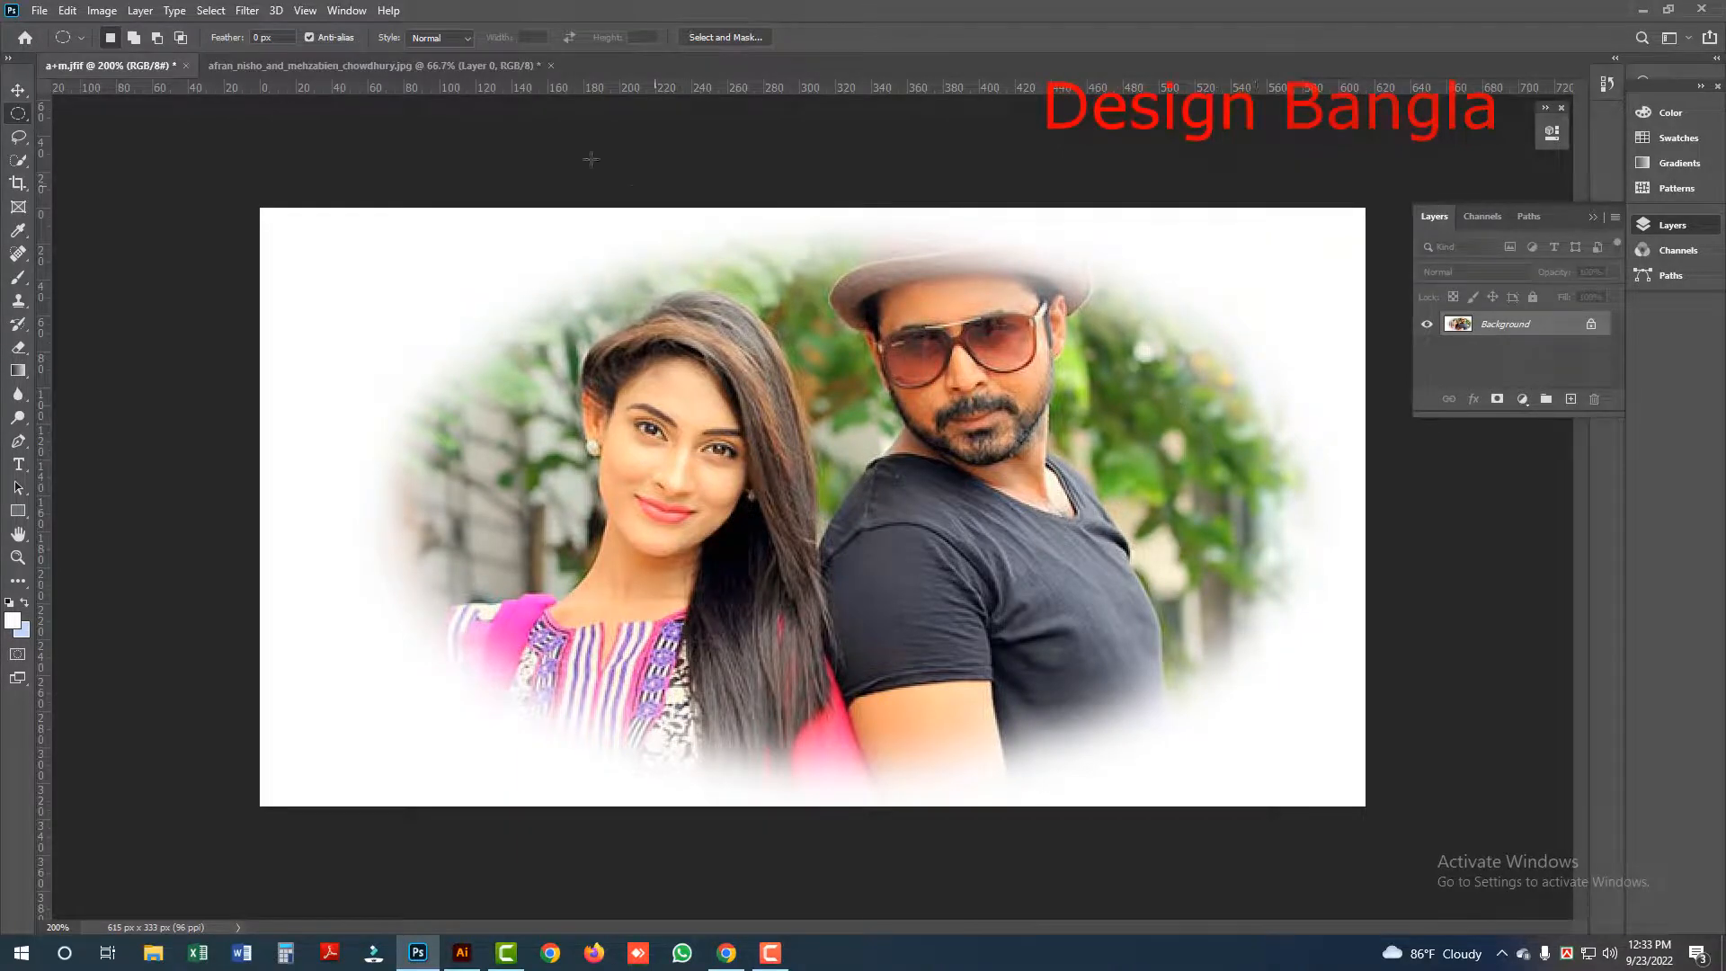
click(508, 70)
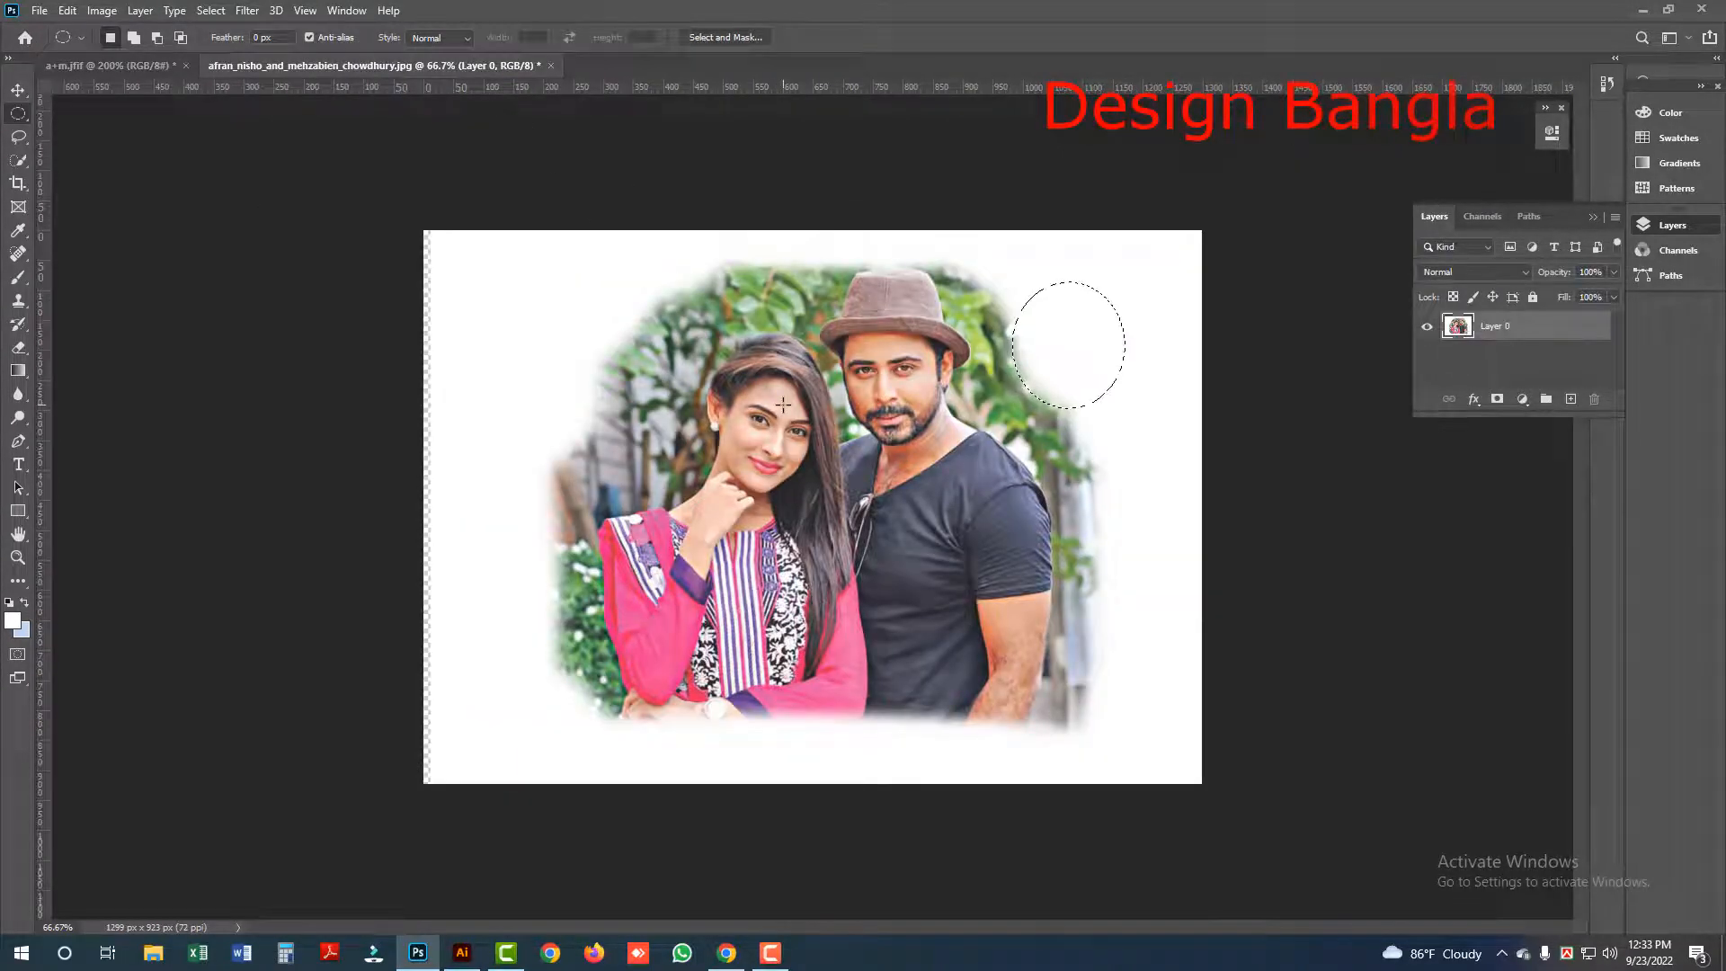